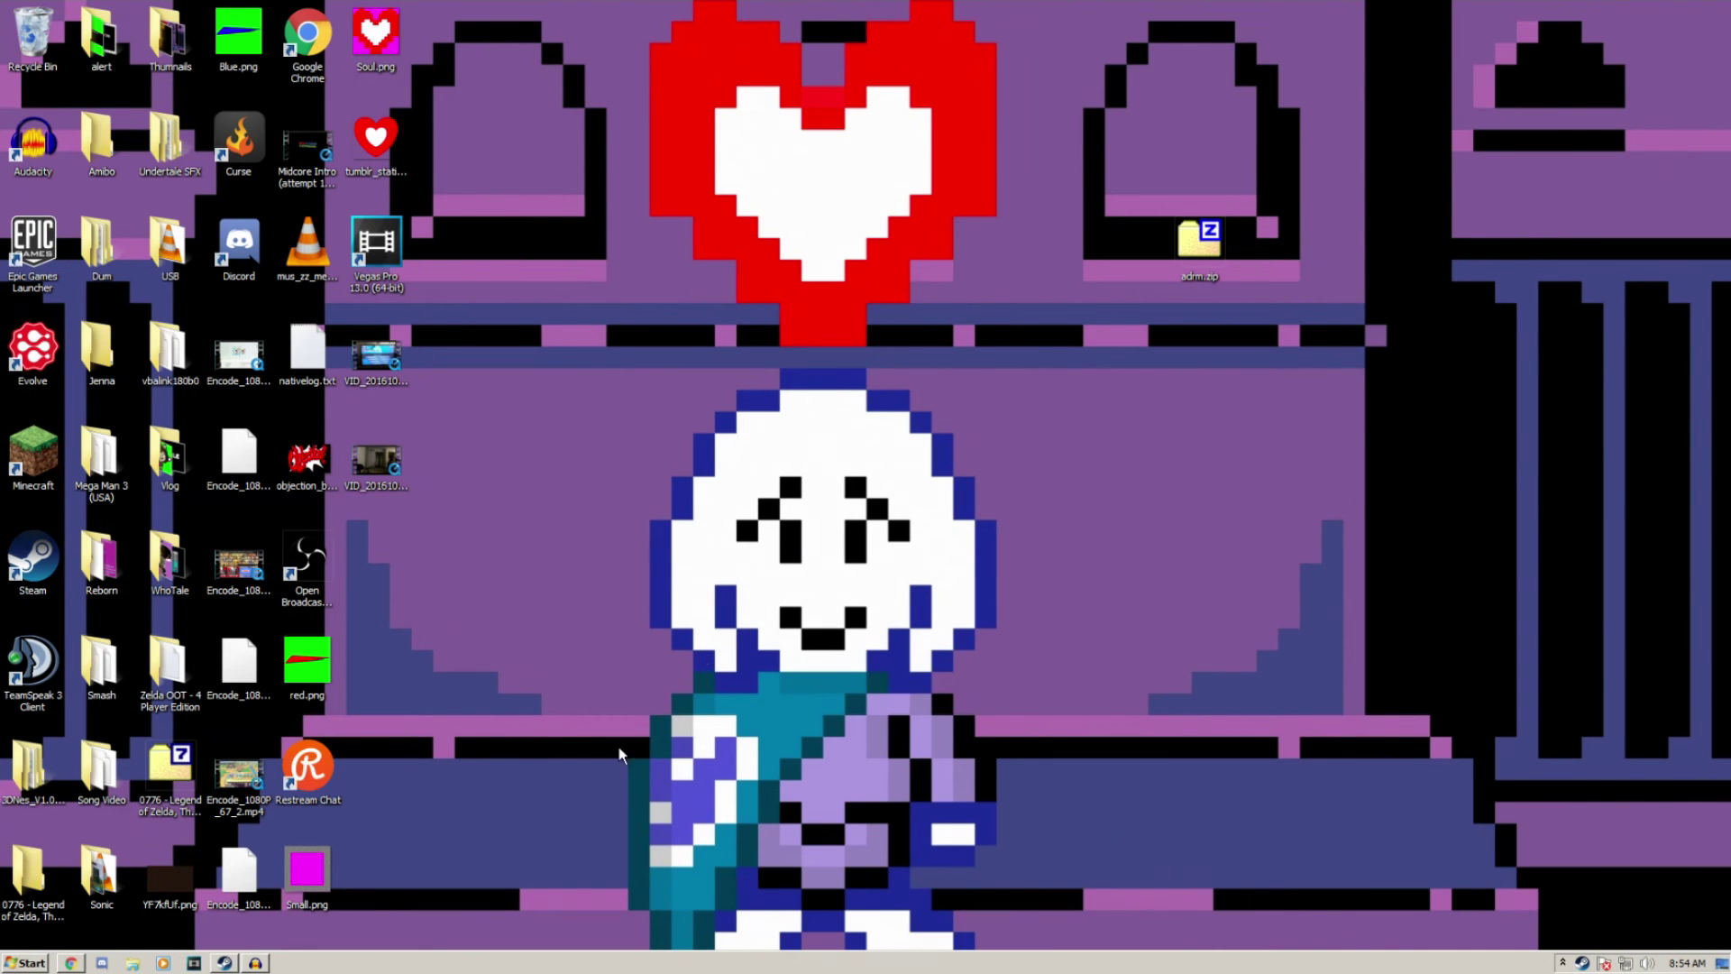
Step: Install Undertale from the Steam library, accepting its licence agreement and finishing the installer
left_click(227, 964)
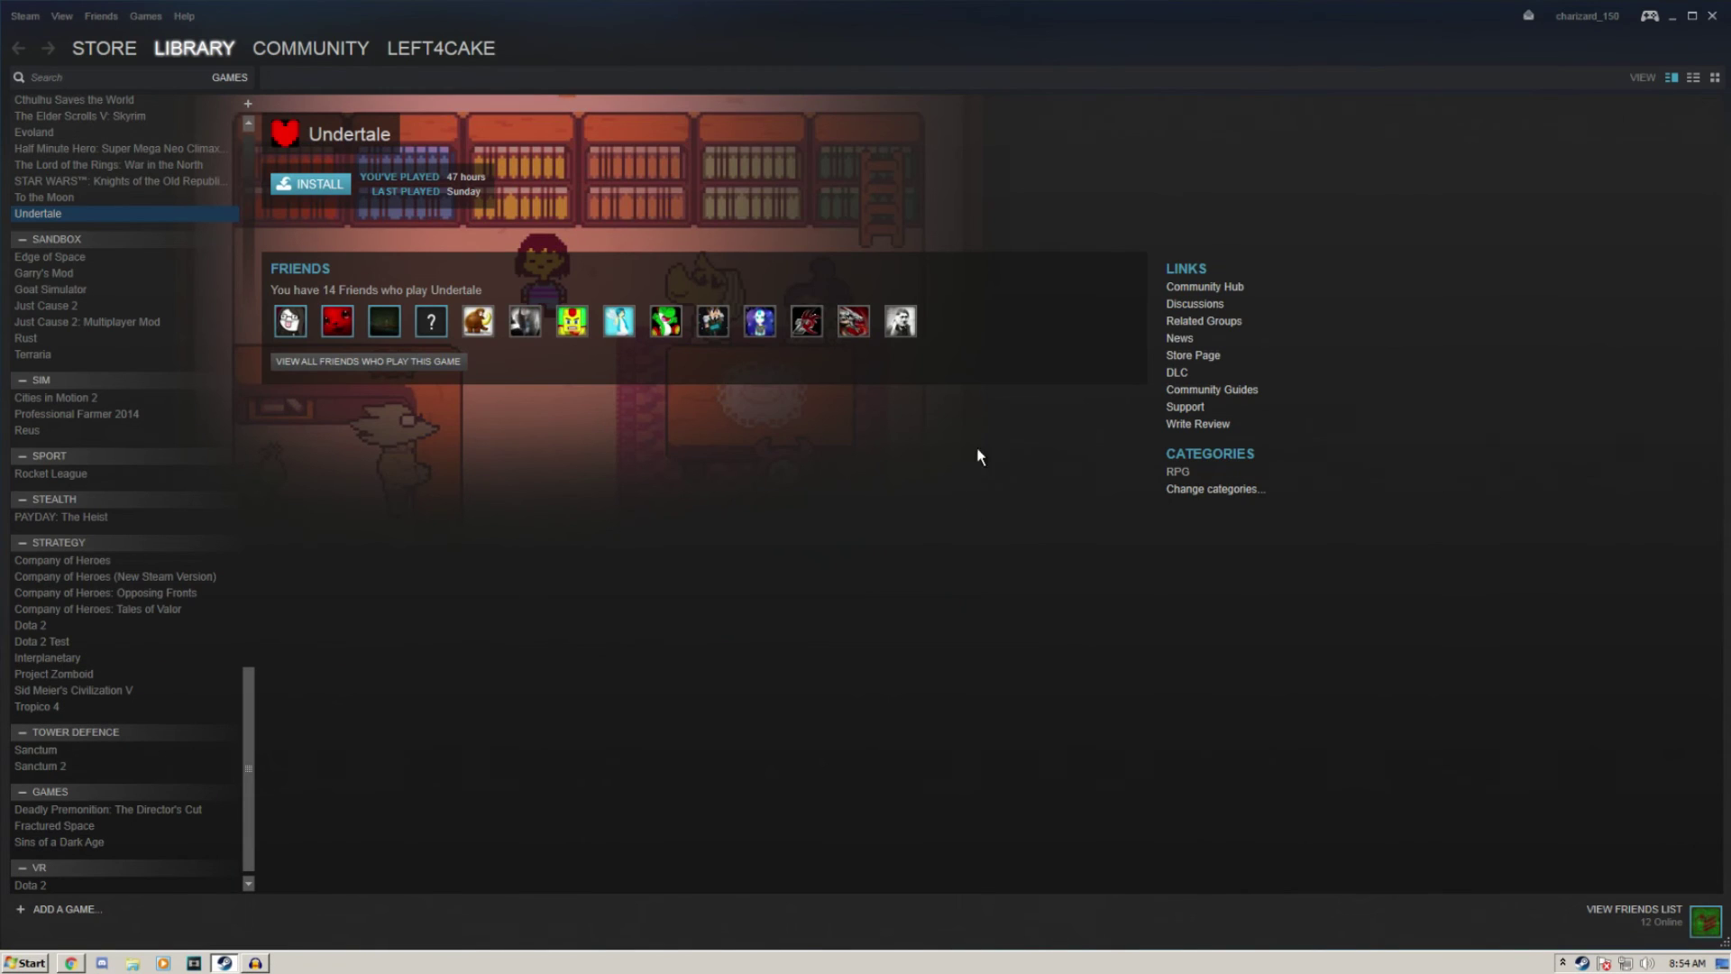
left_click(298, 184)
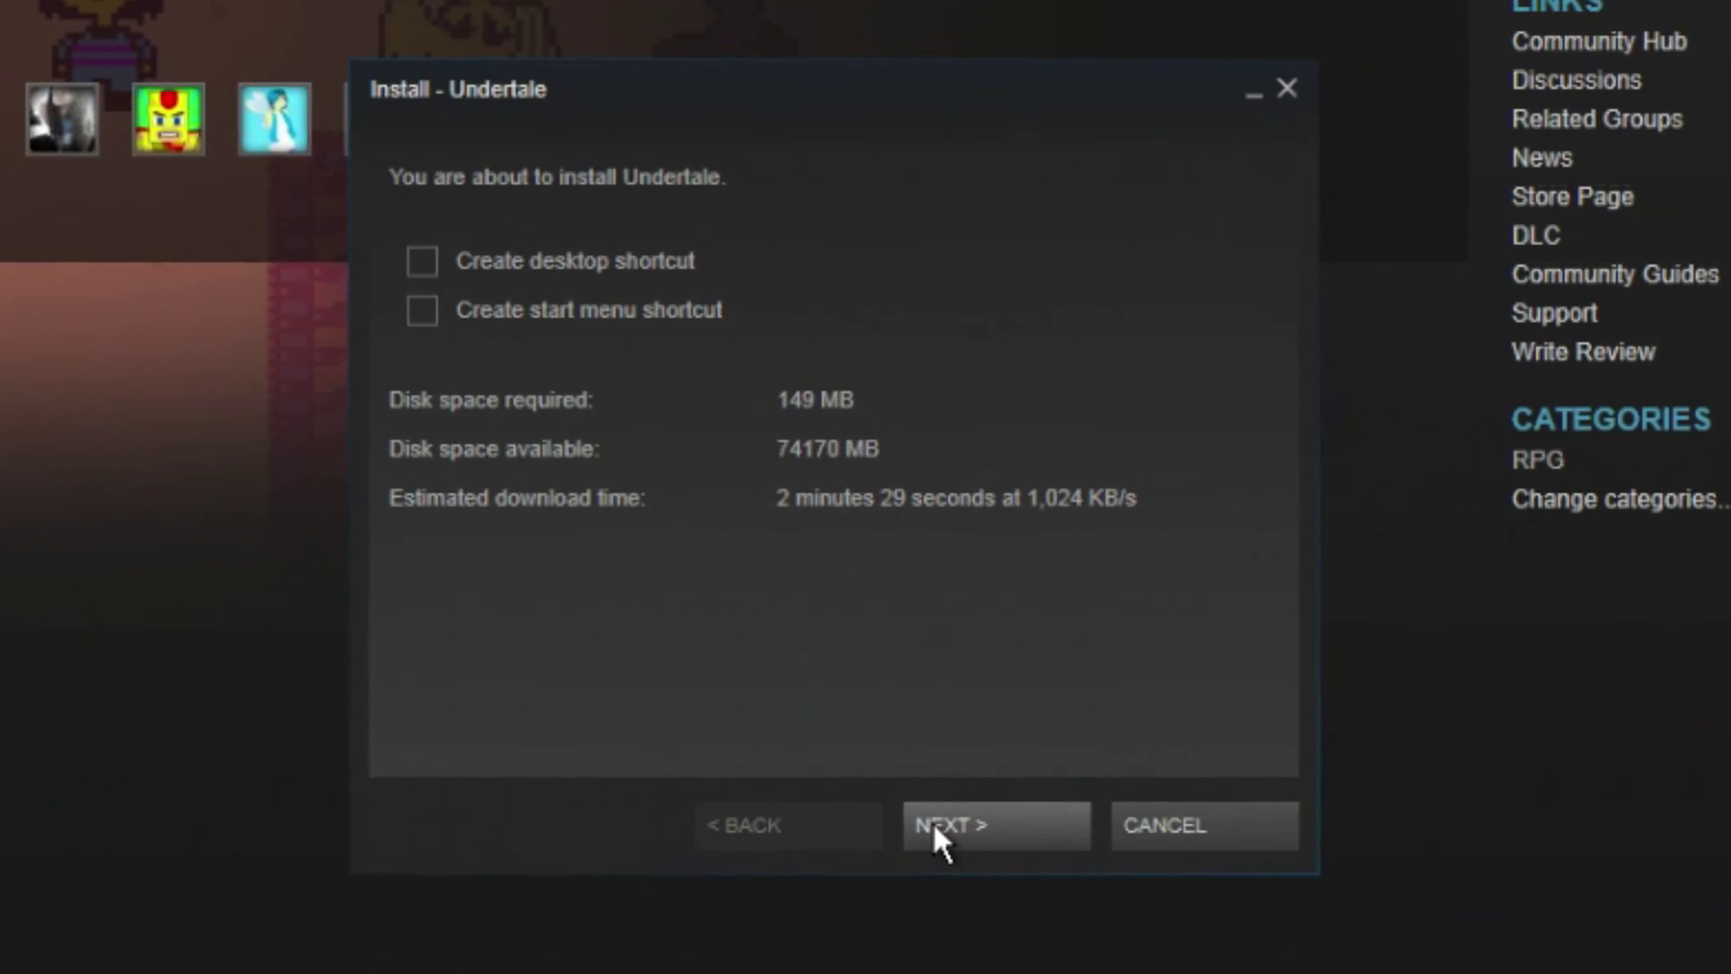
left_click(910, 631)
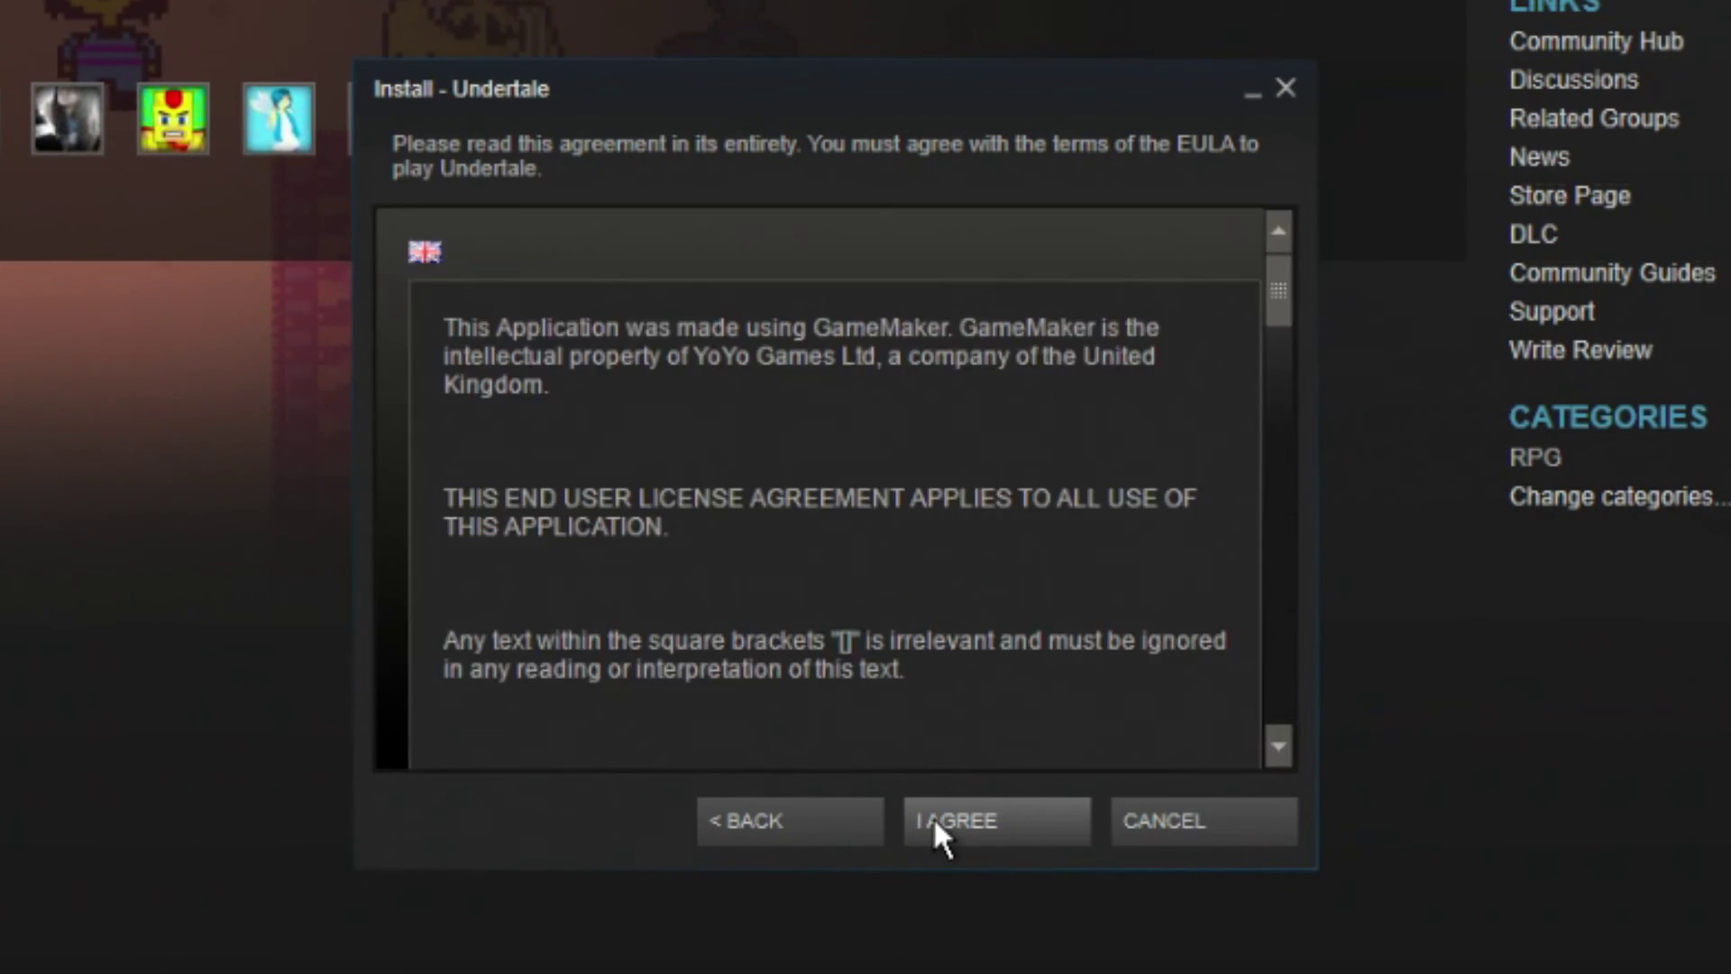
scroll(820, 532, "down", 15)
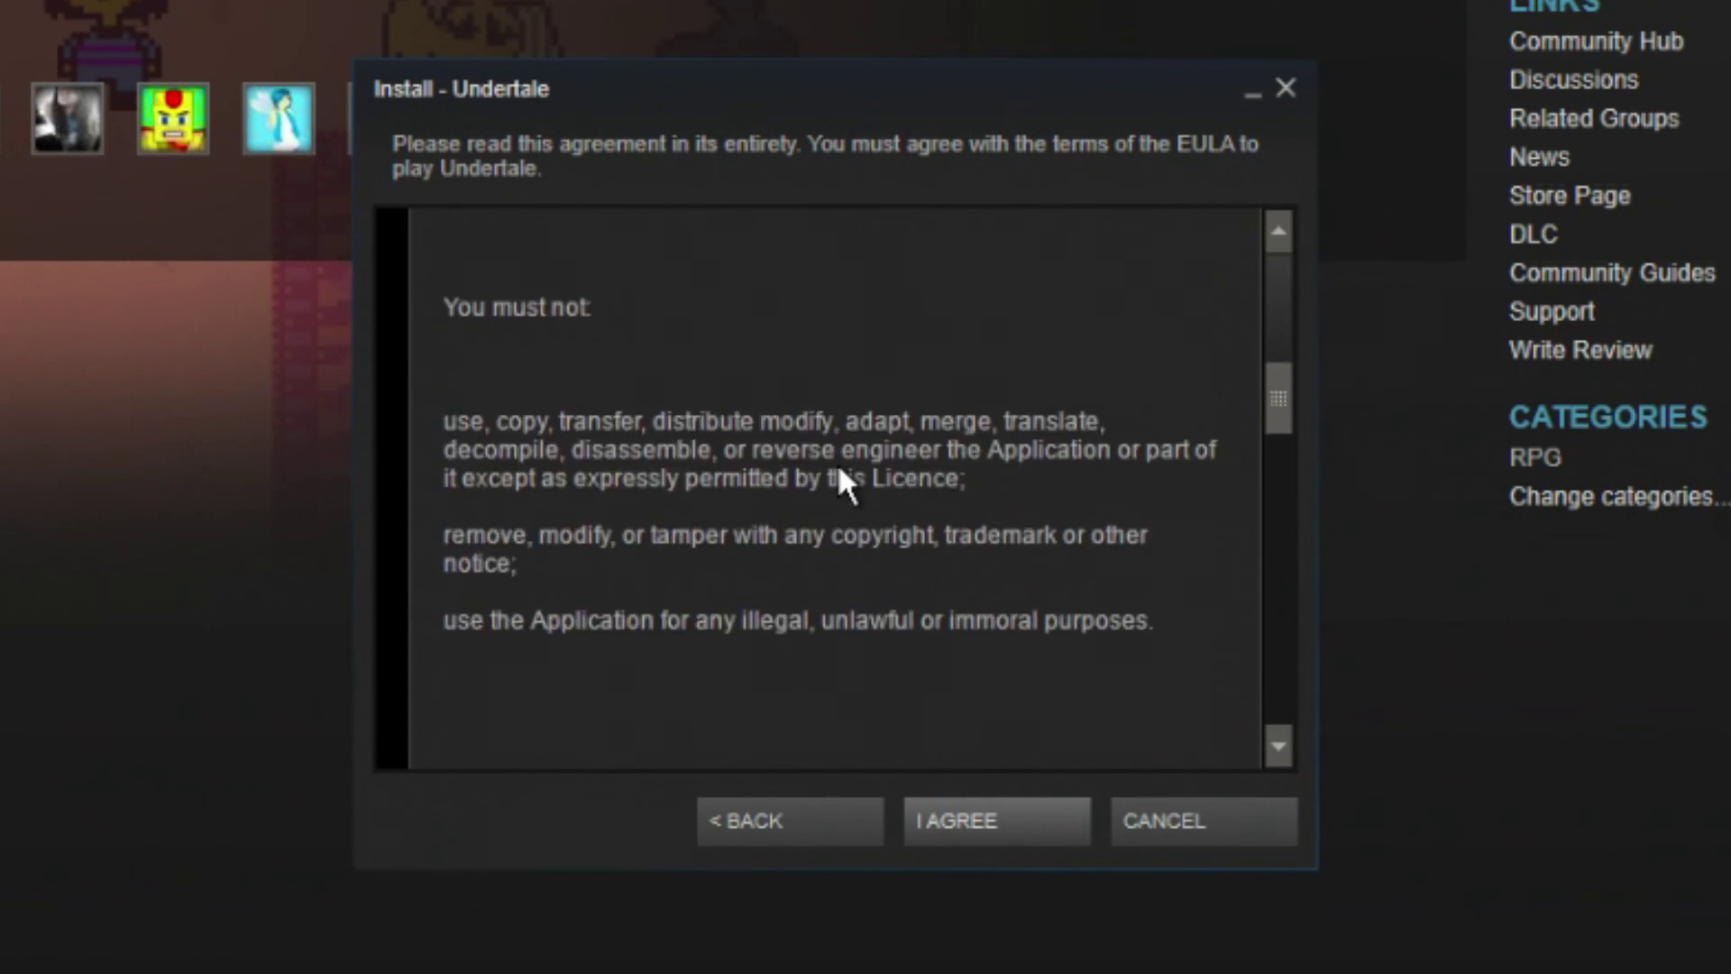
scroll(838, 469, "down", 10)
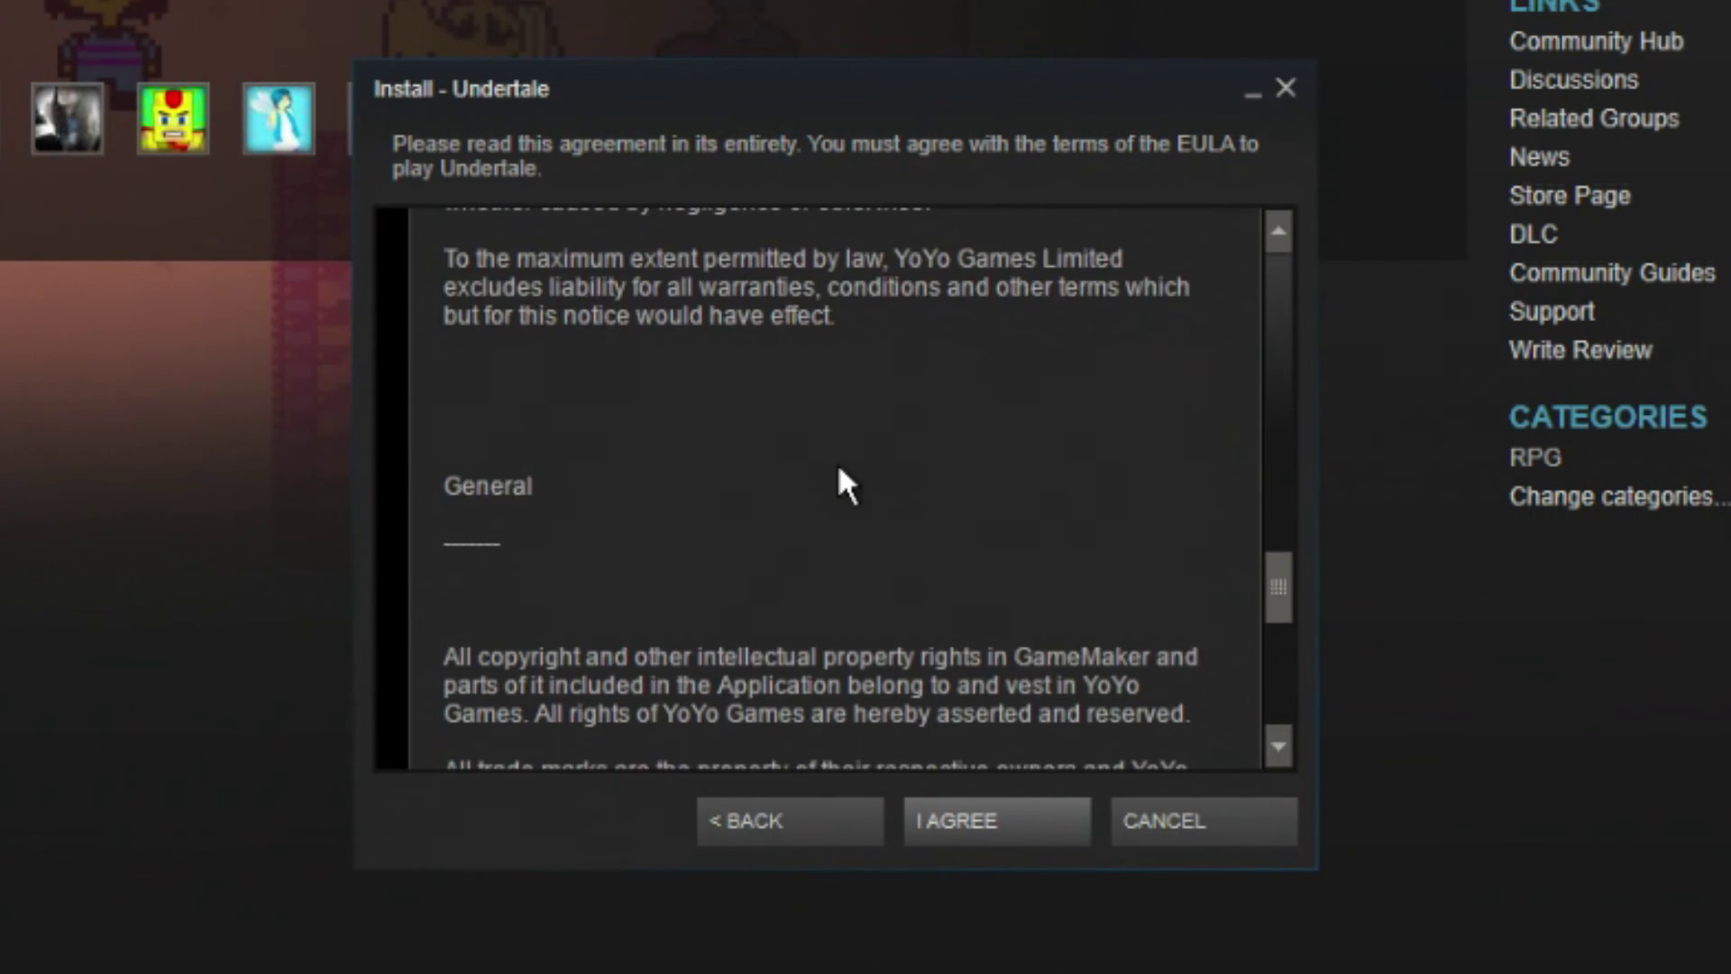
left_click(955, 842)
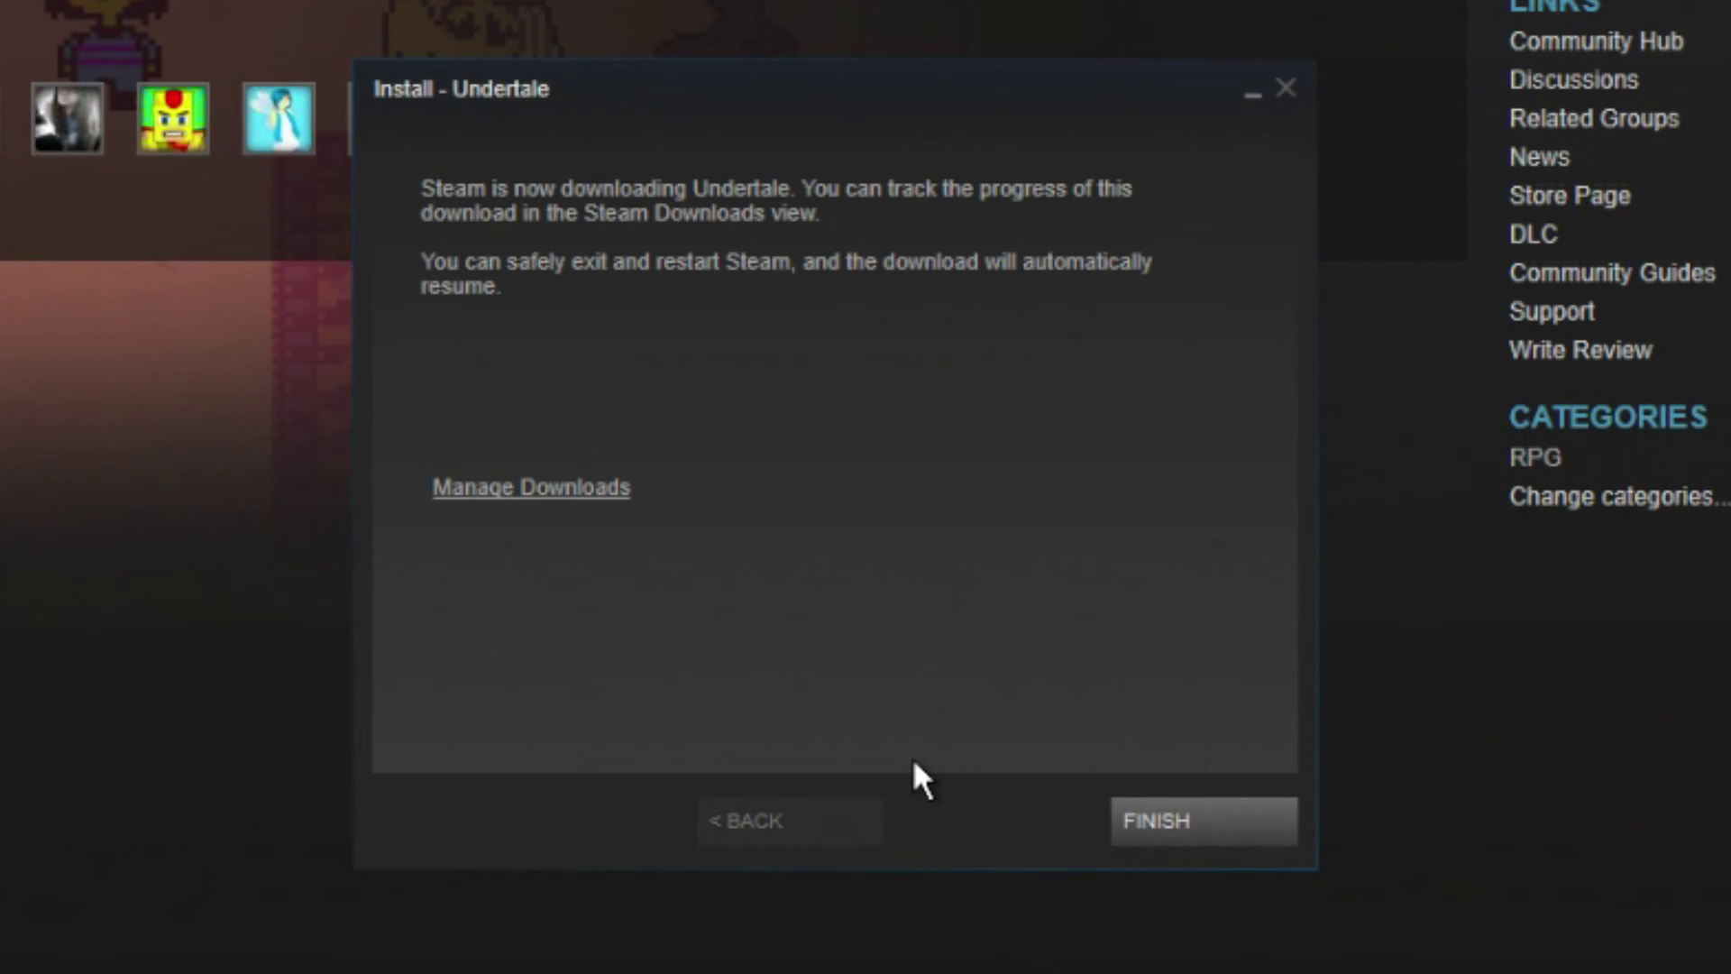
left_click(1158, 829)
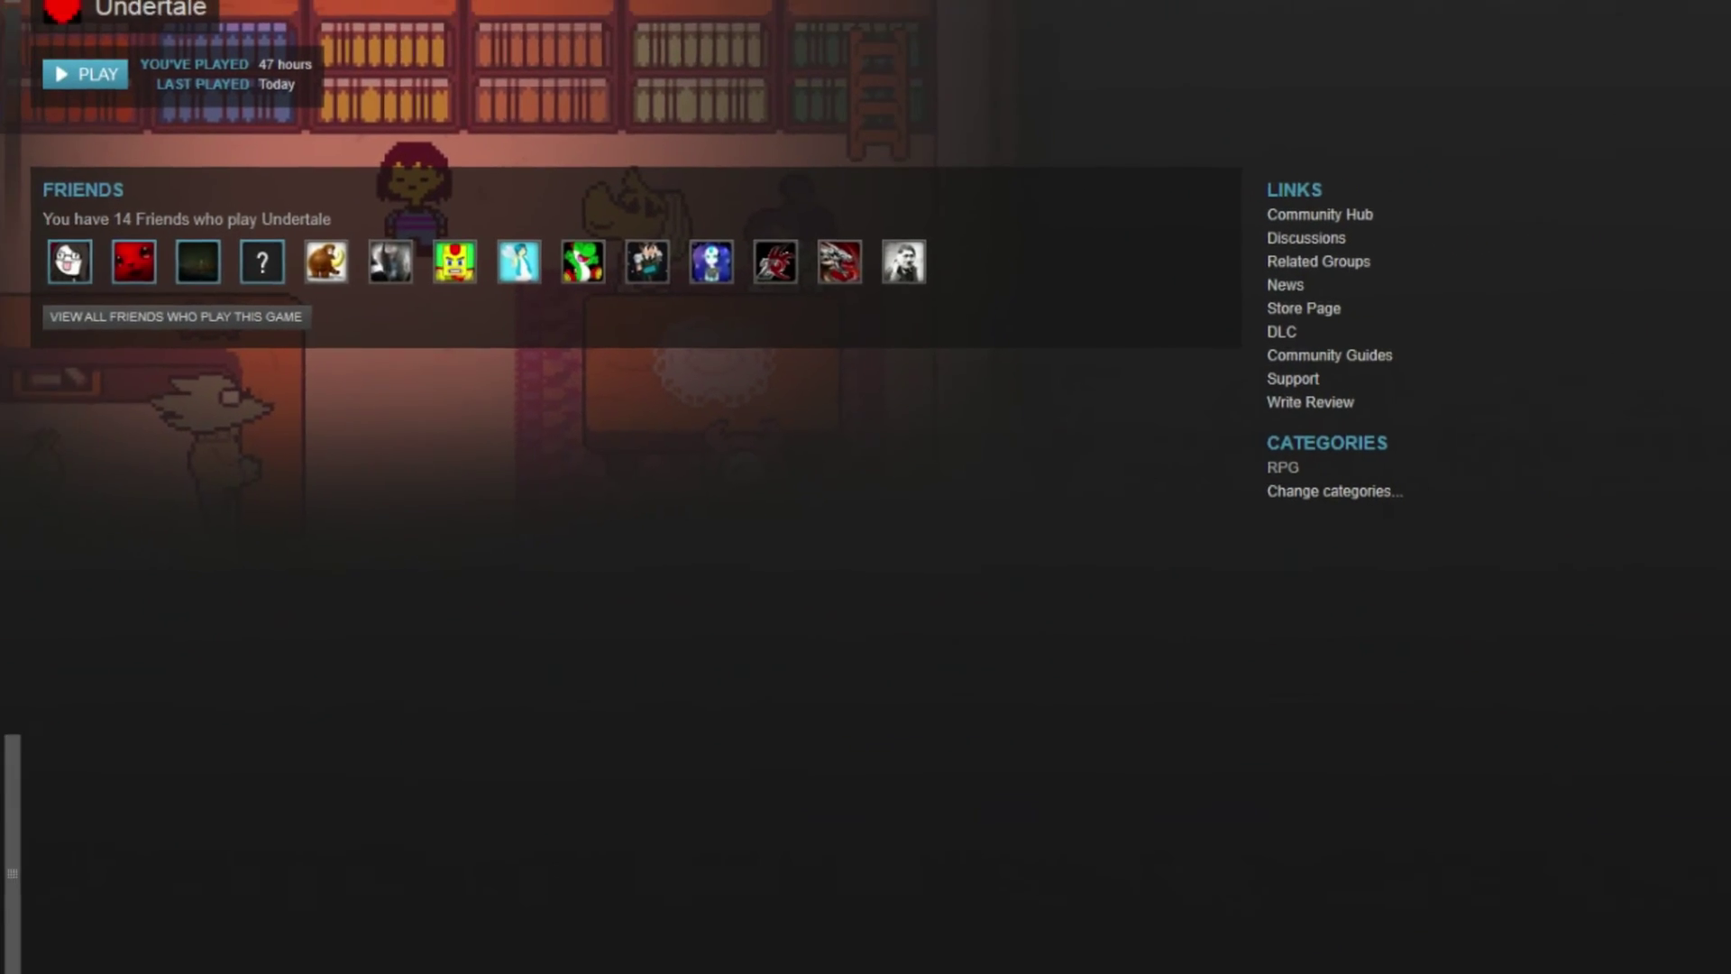
Step: Open Computer from the Start menu and enter %appdata% in the address bar to reach Roaming
left_click(27, 963)
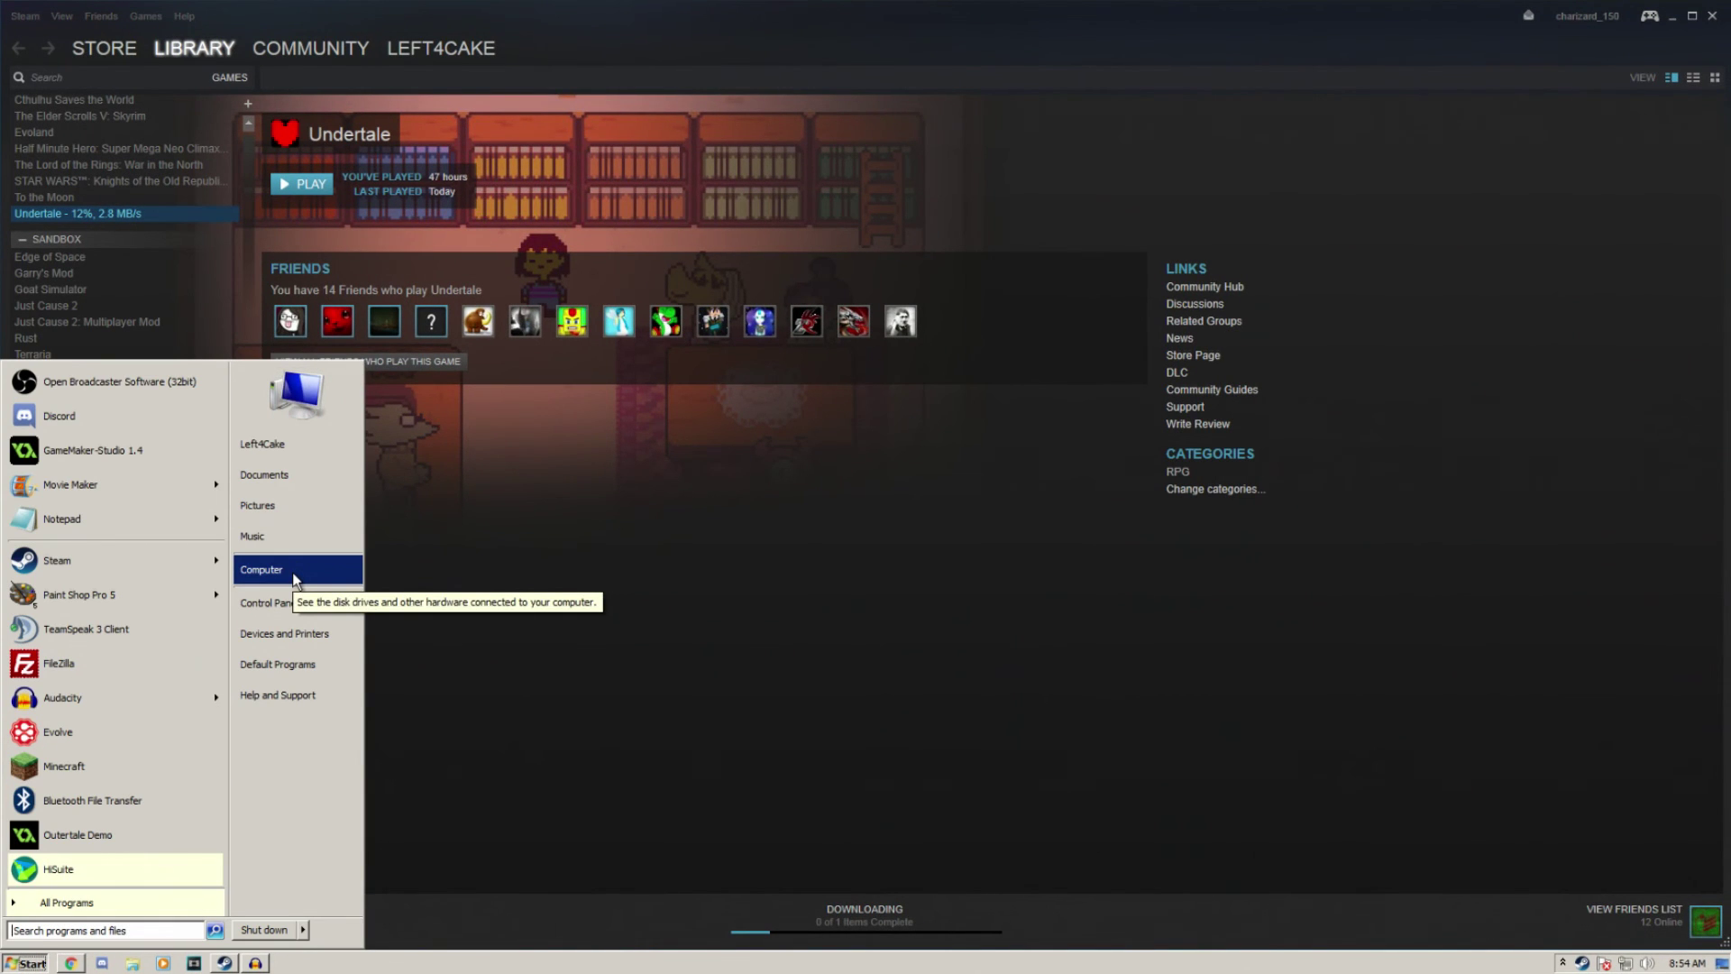
left_click(515, 569)
key("super")
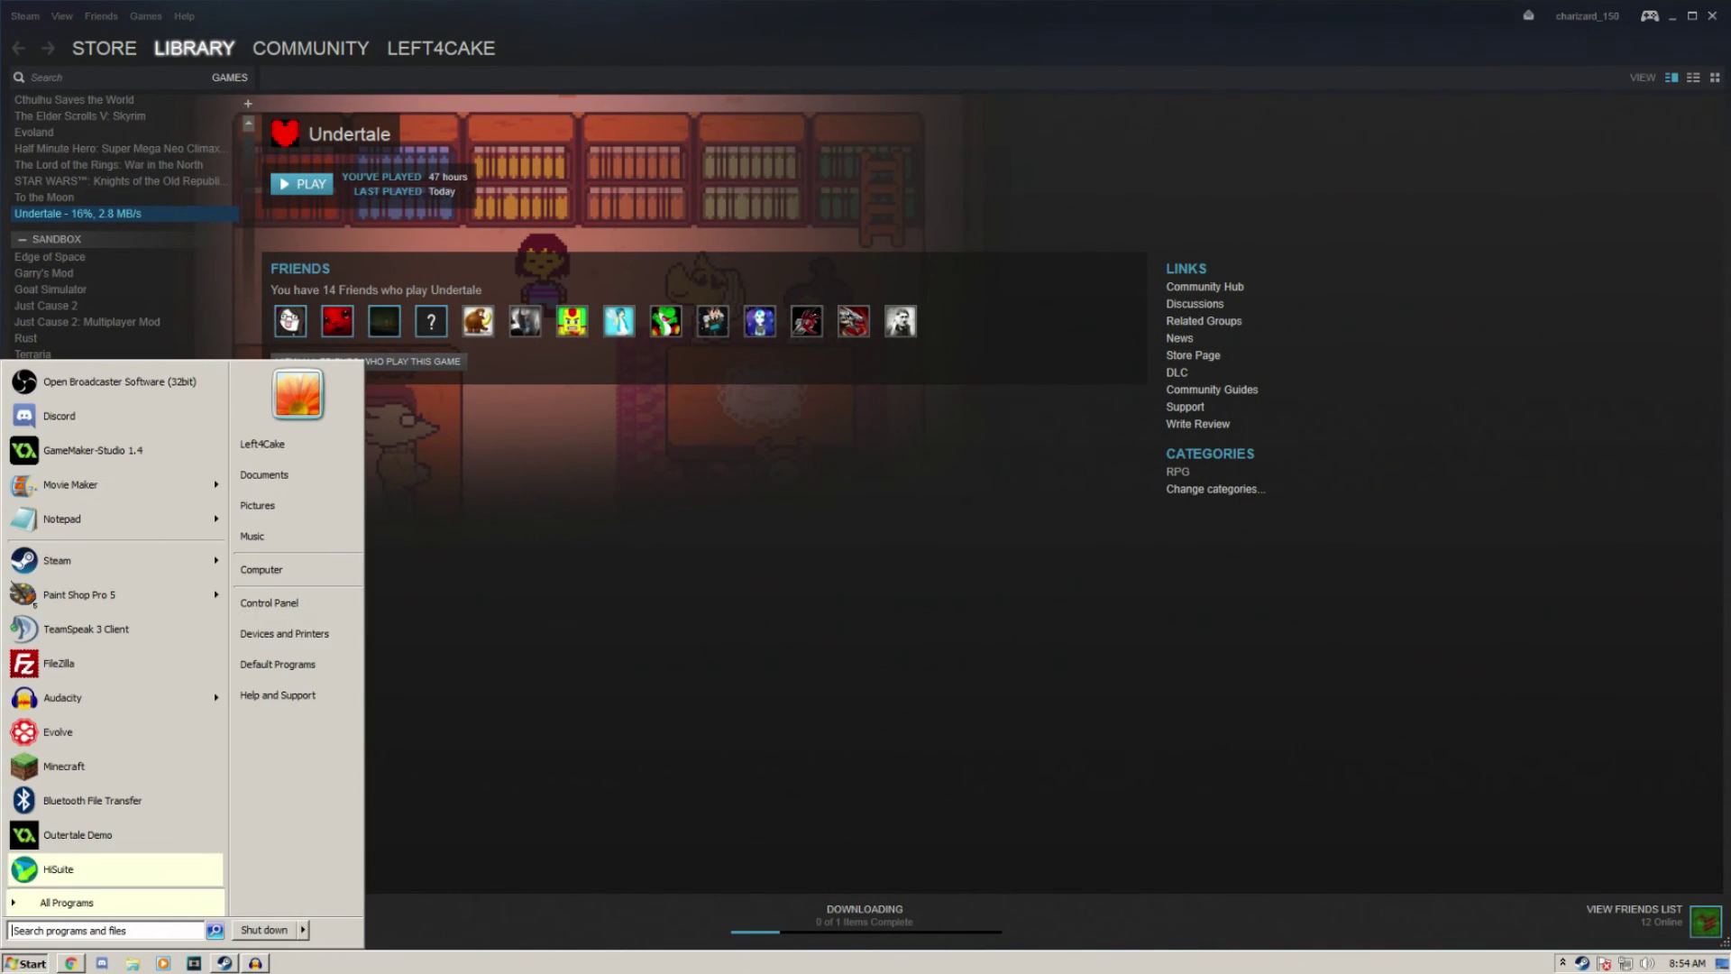
left_click(315, 571)
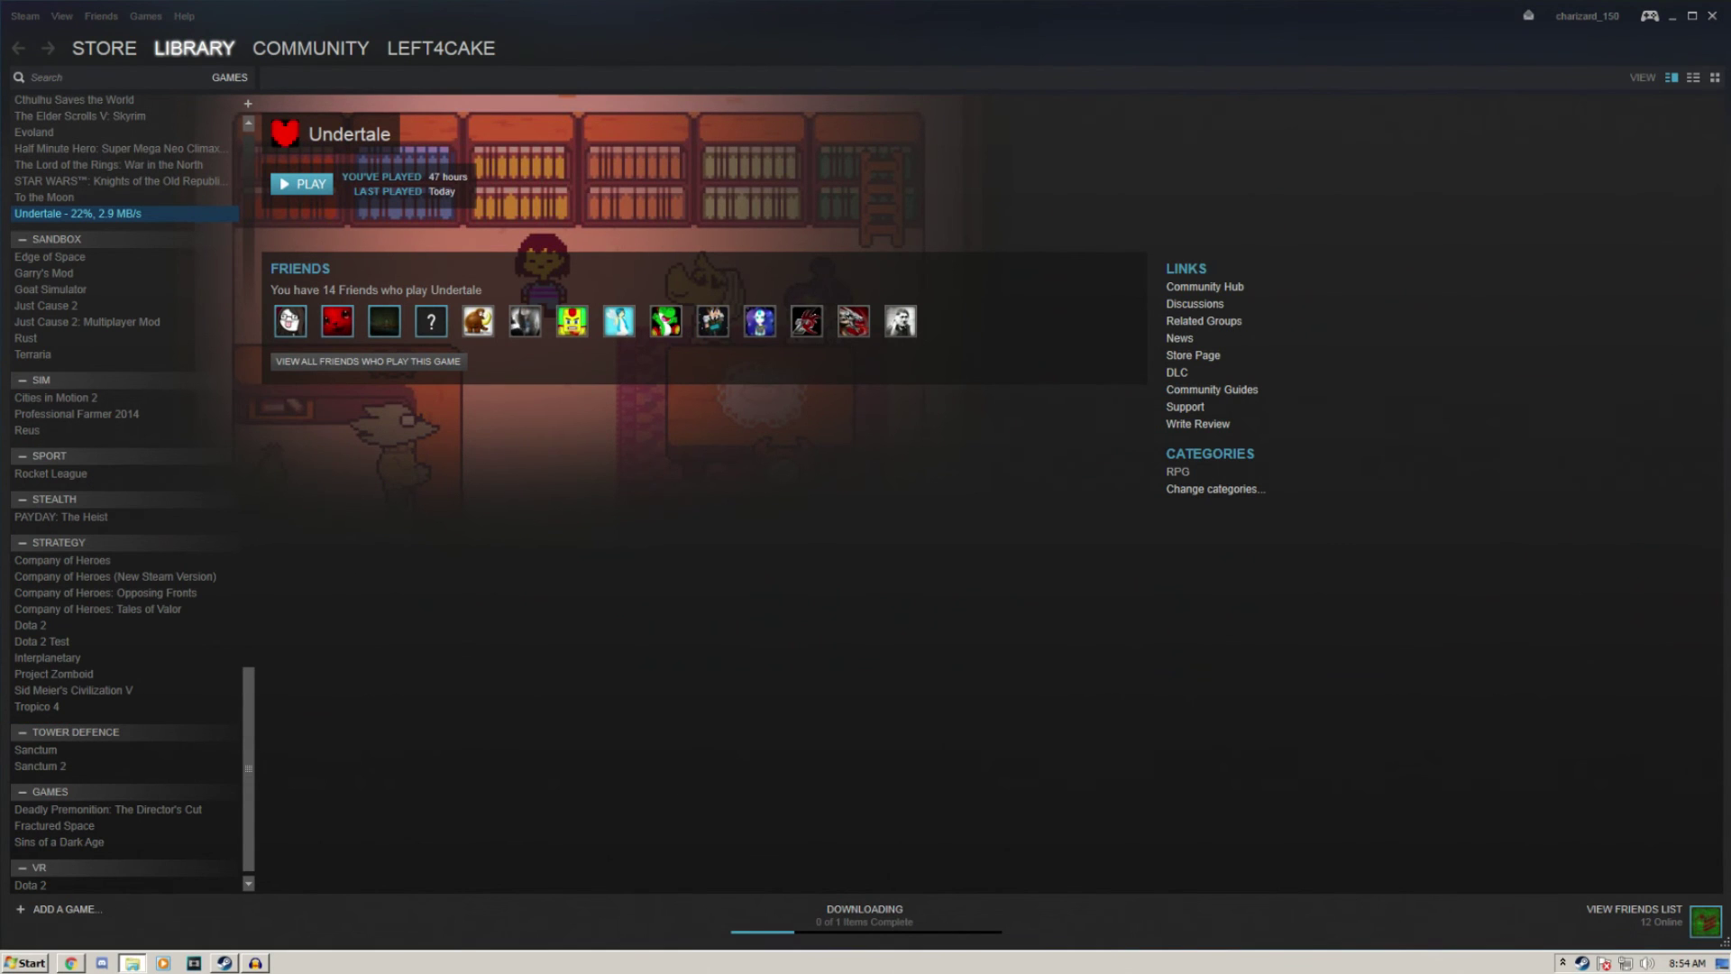
left_click_drag(1353, 279, 546, 162)
left_click(538, 187)
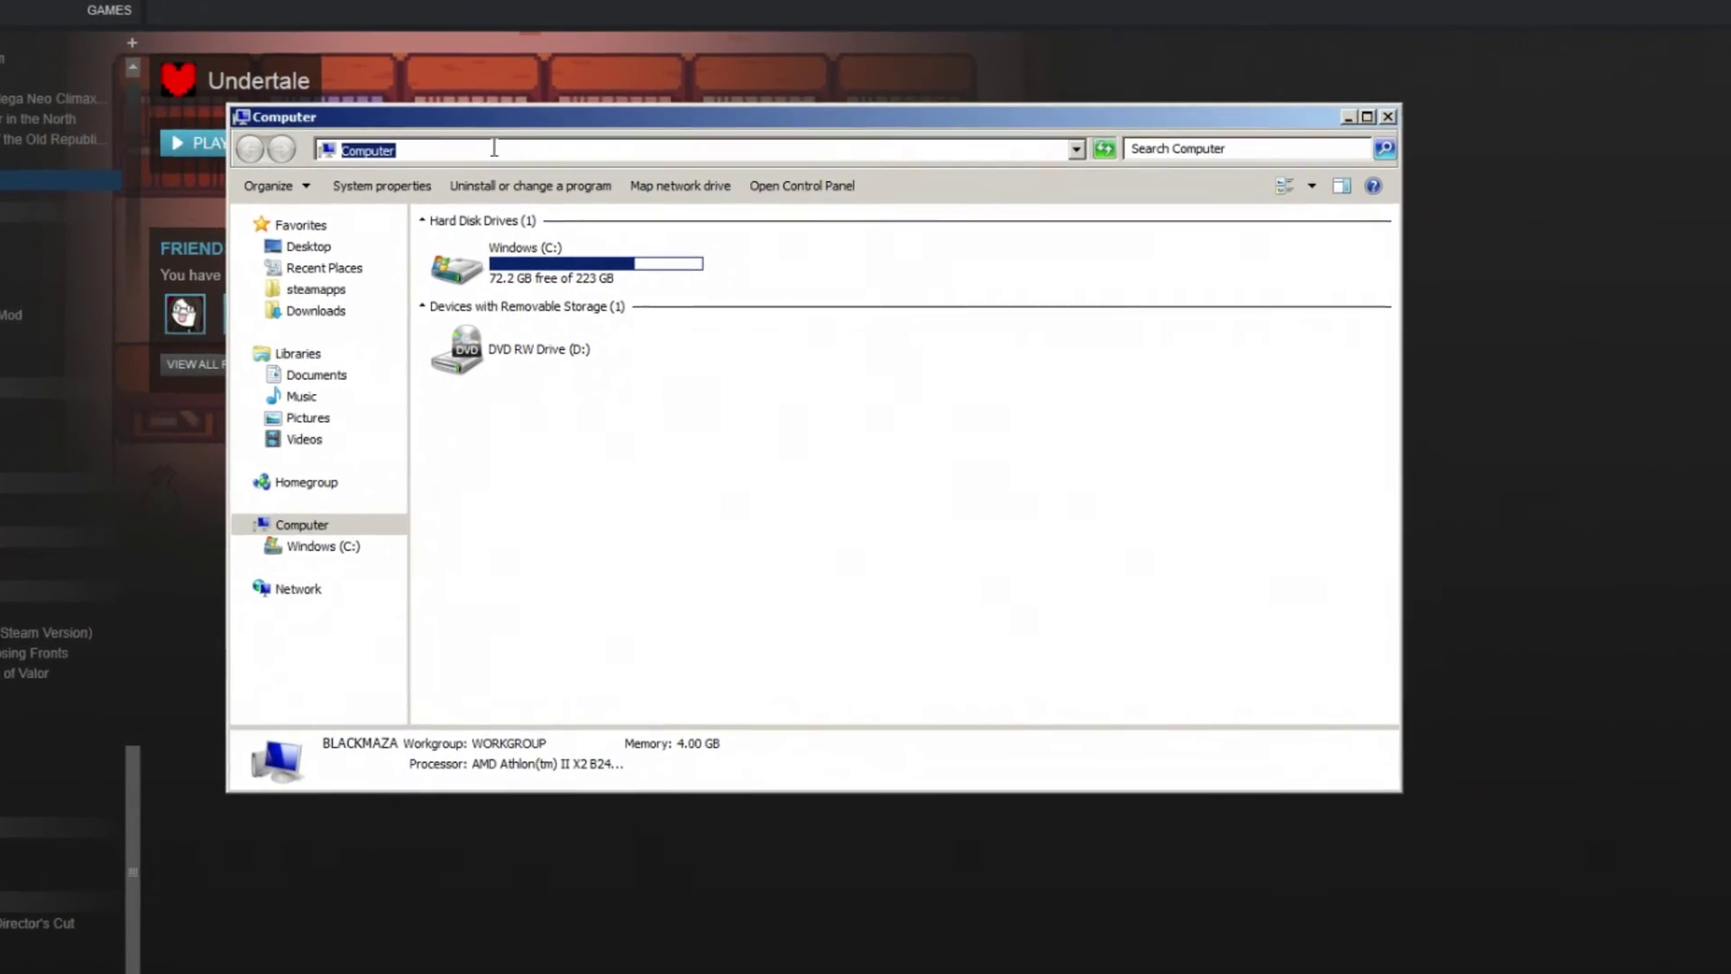
type("%appdata")
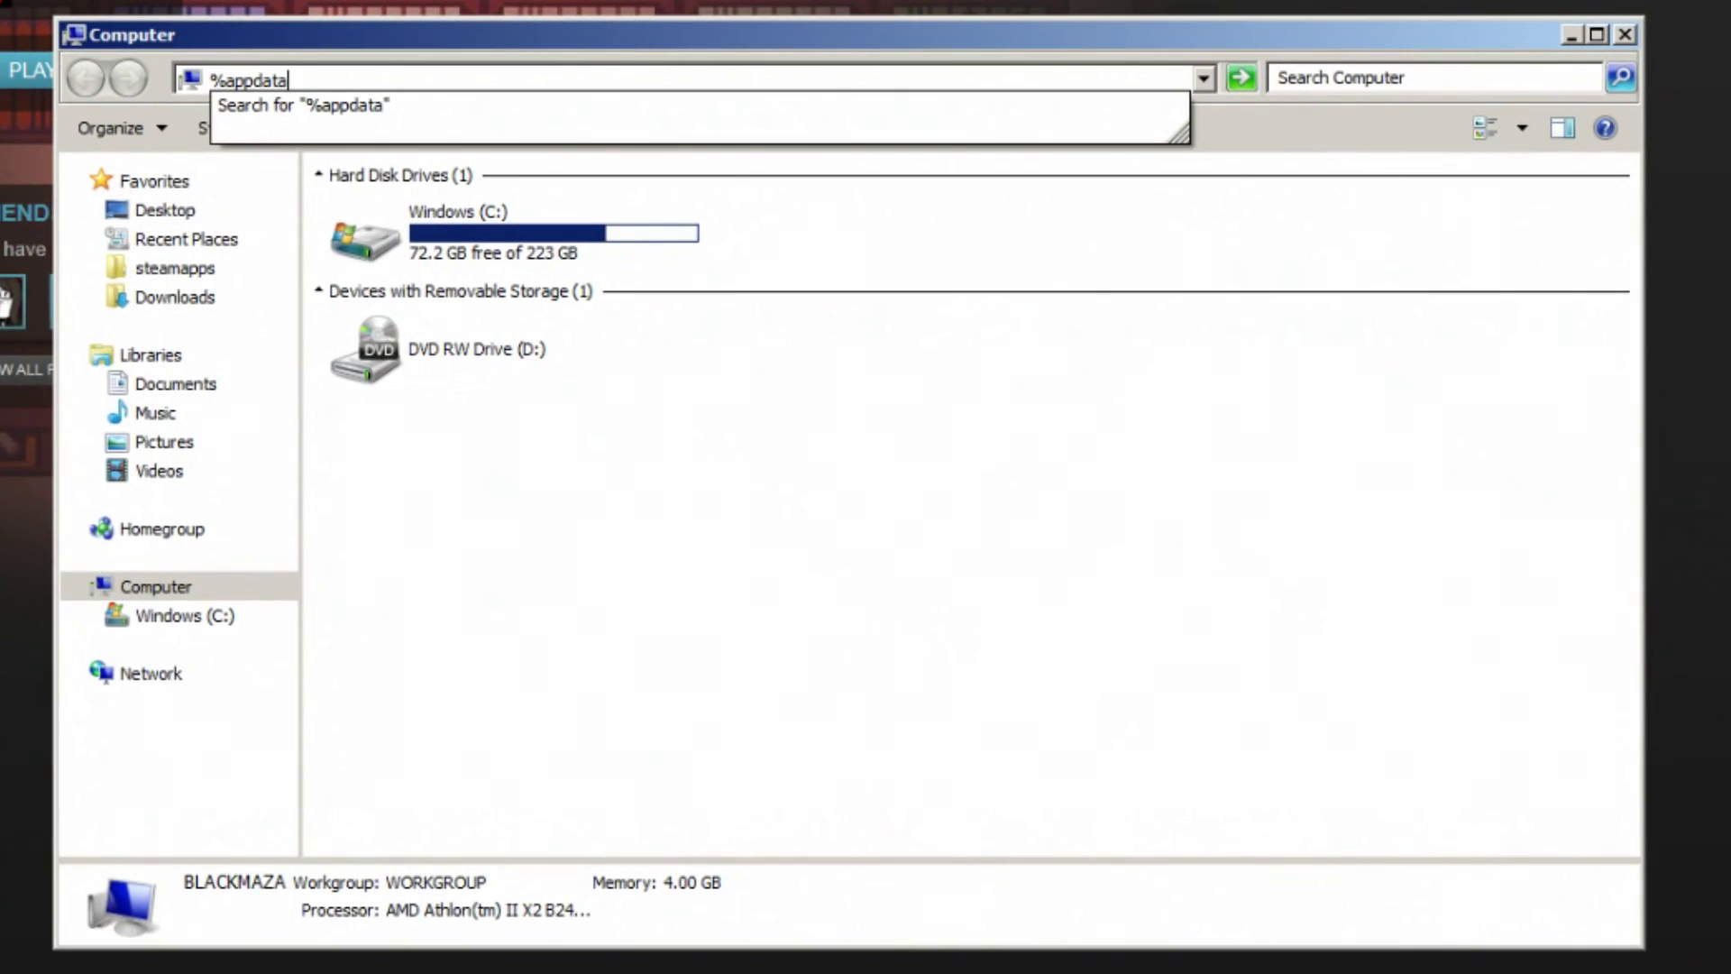
type("%")
key("Return")
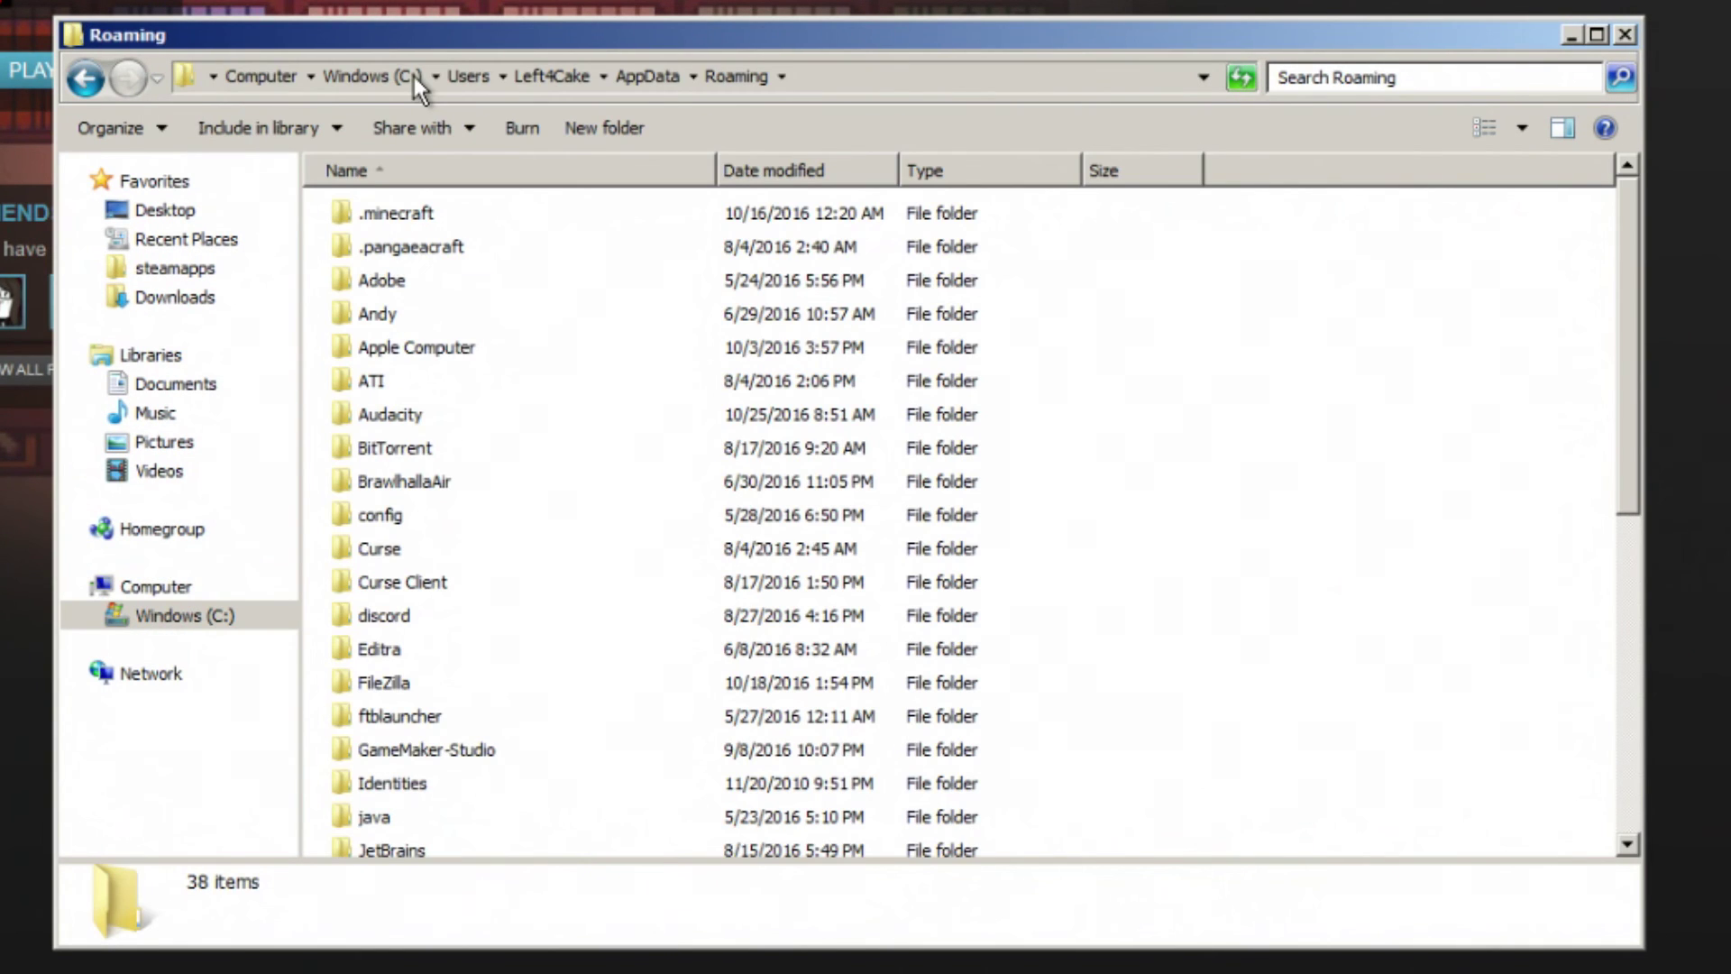
Step: Go up to AppData, then retype %appdata%, correcting typos, to return to Roaming
left_click(642, 74)
left_click(789, 76)
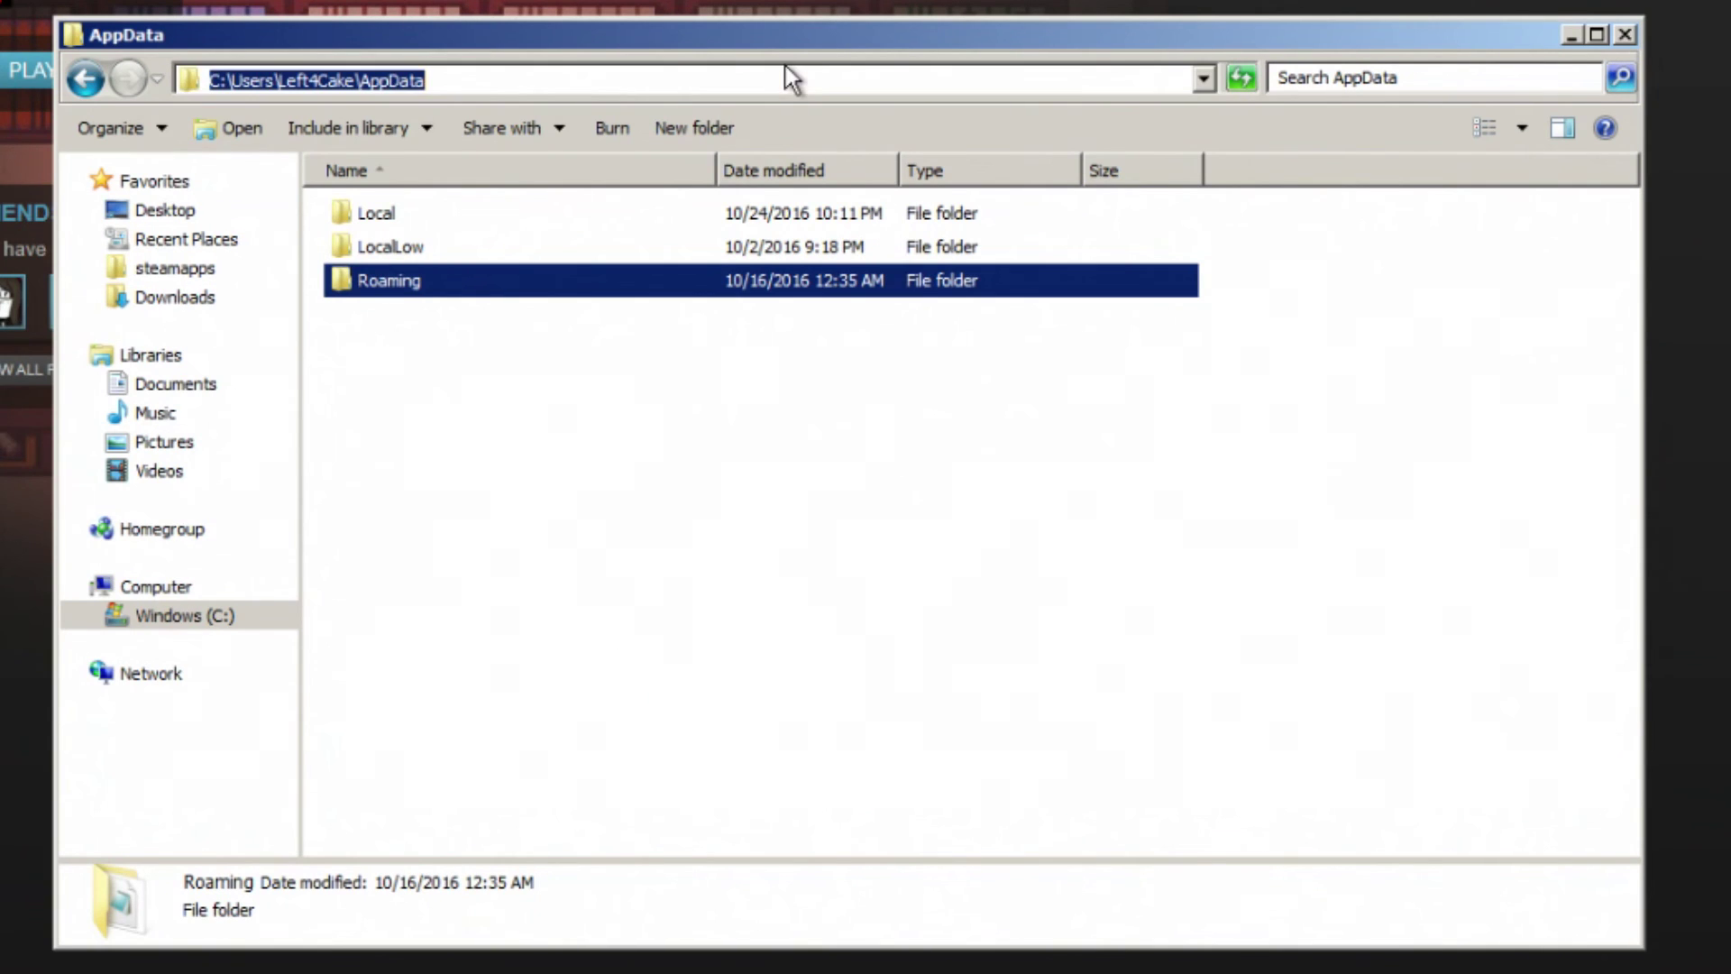
type("%a[[da")
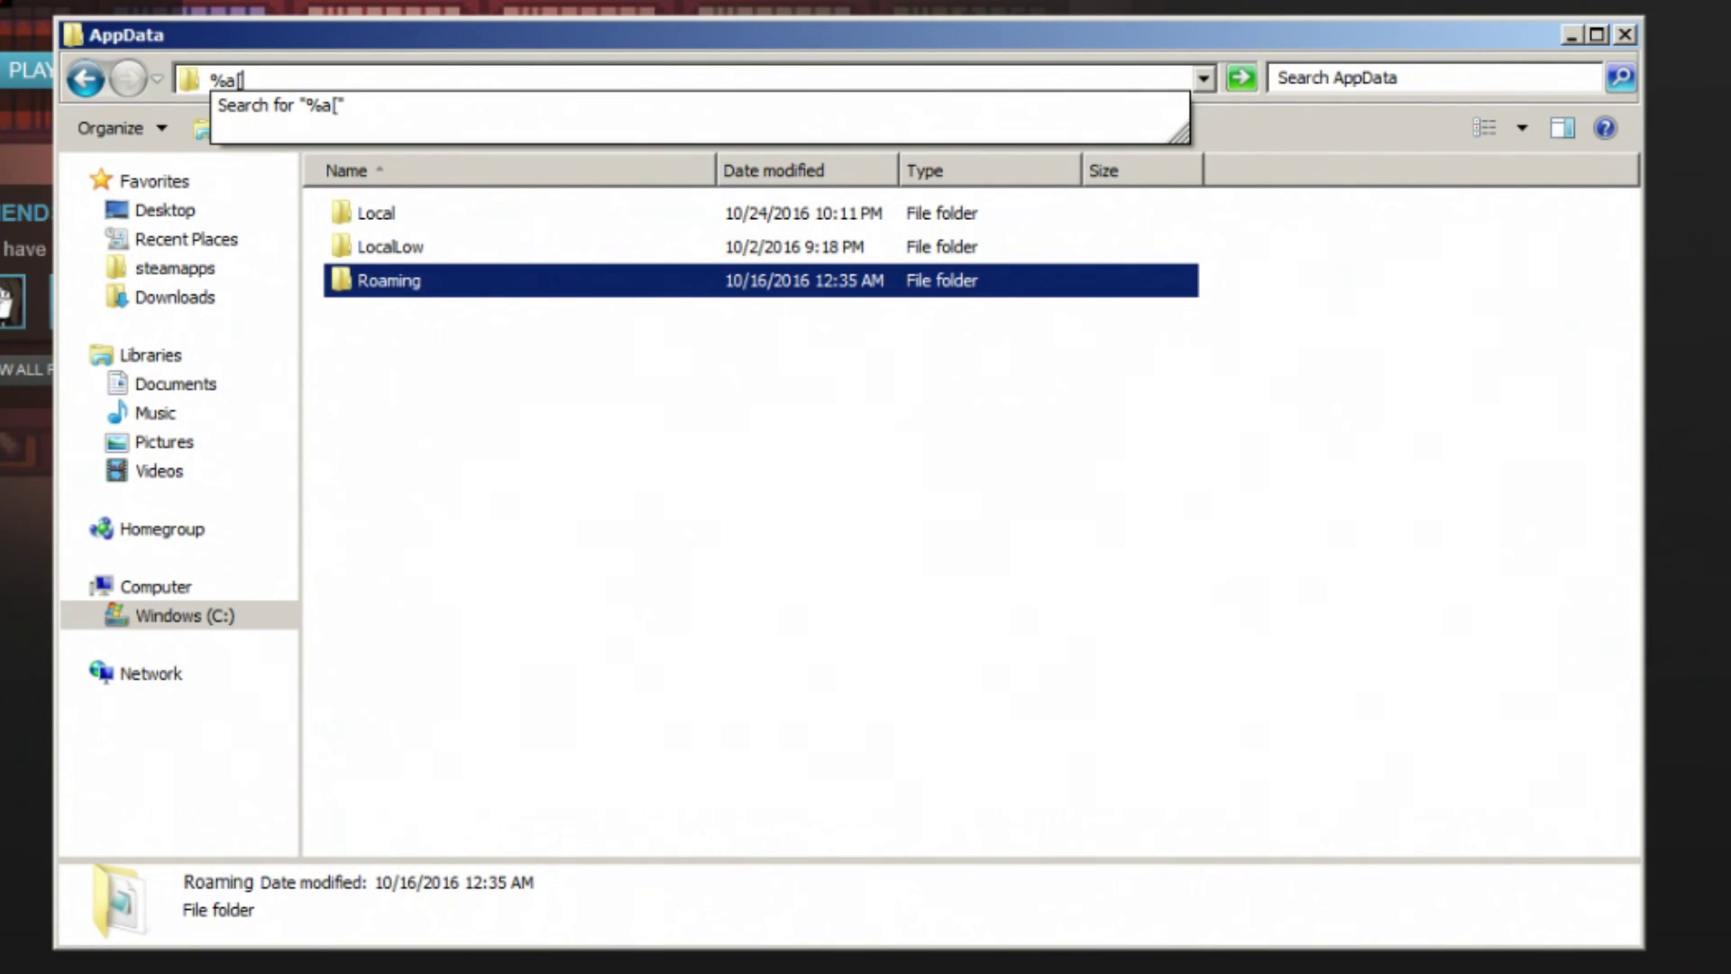
key("BackSpace")
key("BackSpace")
key("BackSpace")
key("BackSpace")
type("da")
key("BackSpace")
key("BackSpace")
type("pda")
key("BackSpace")
key("BackSpace")
type("pdata%")
key("Return")
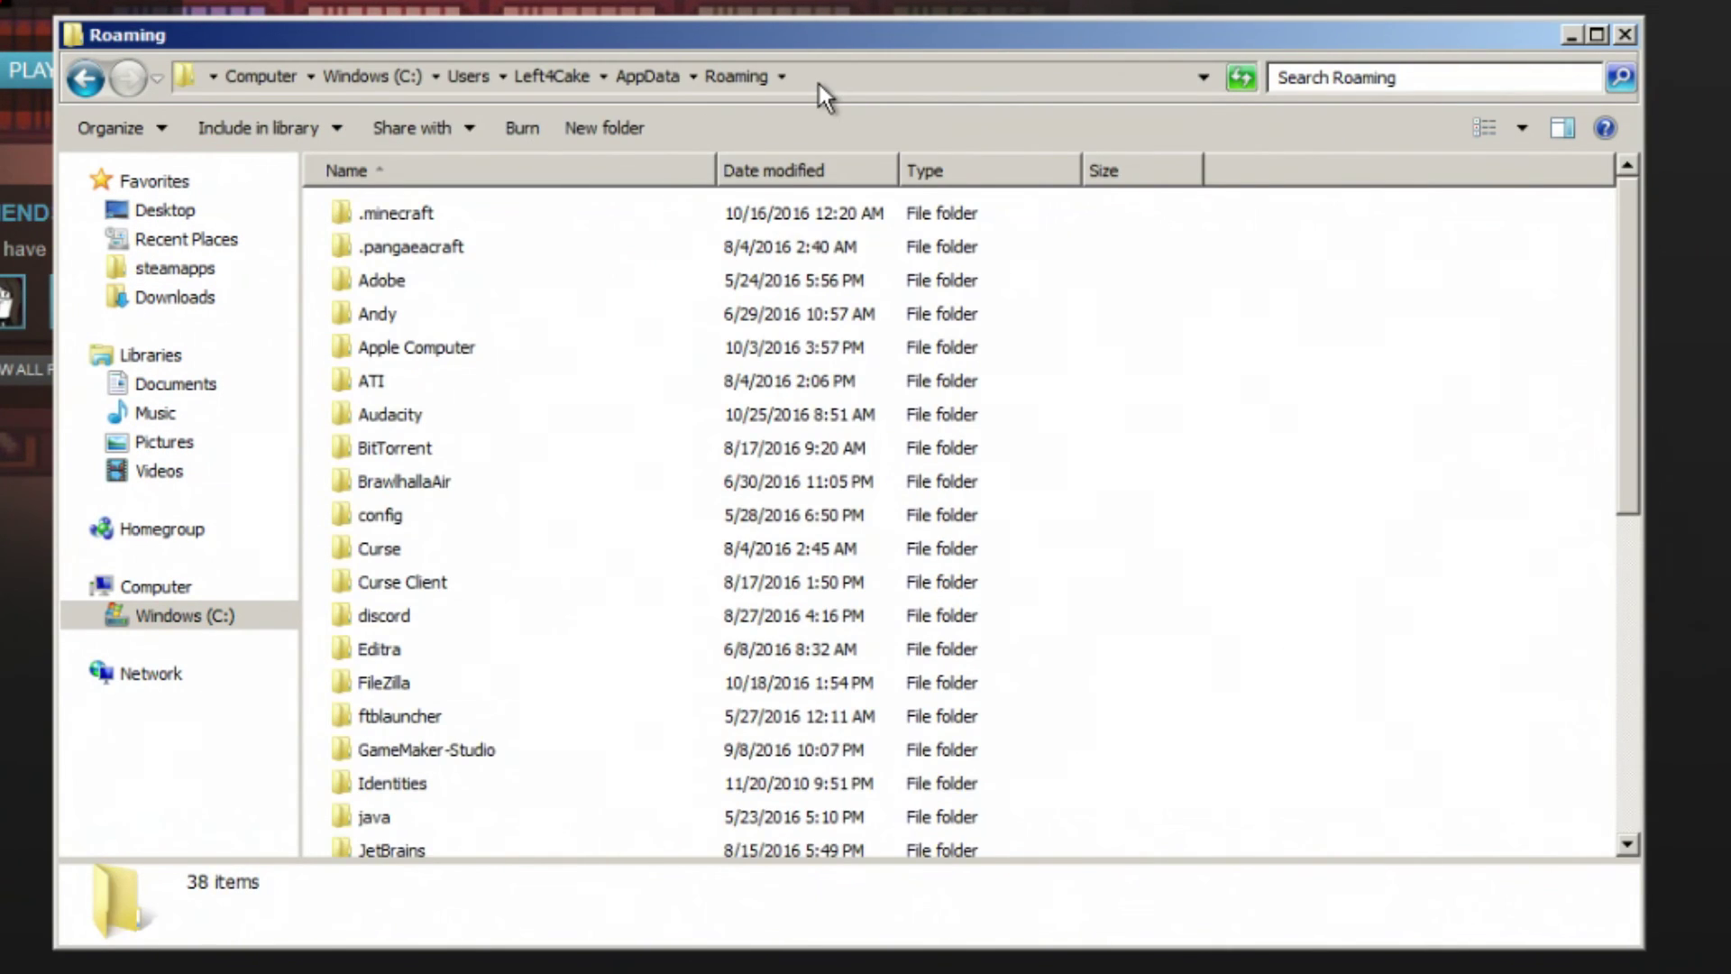
Step: Go to AppData\Local and open the UNDERTALE save folder
left_click(653, 82)
double_click(371, 213)
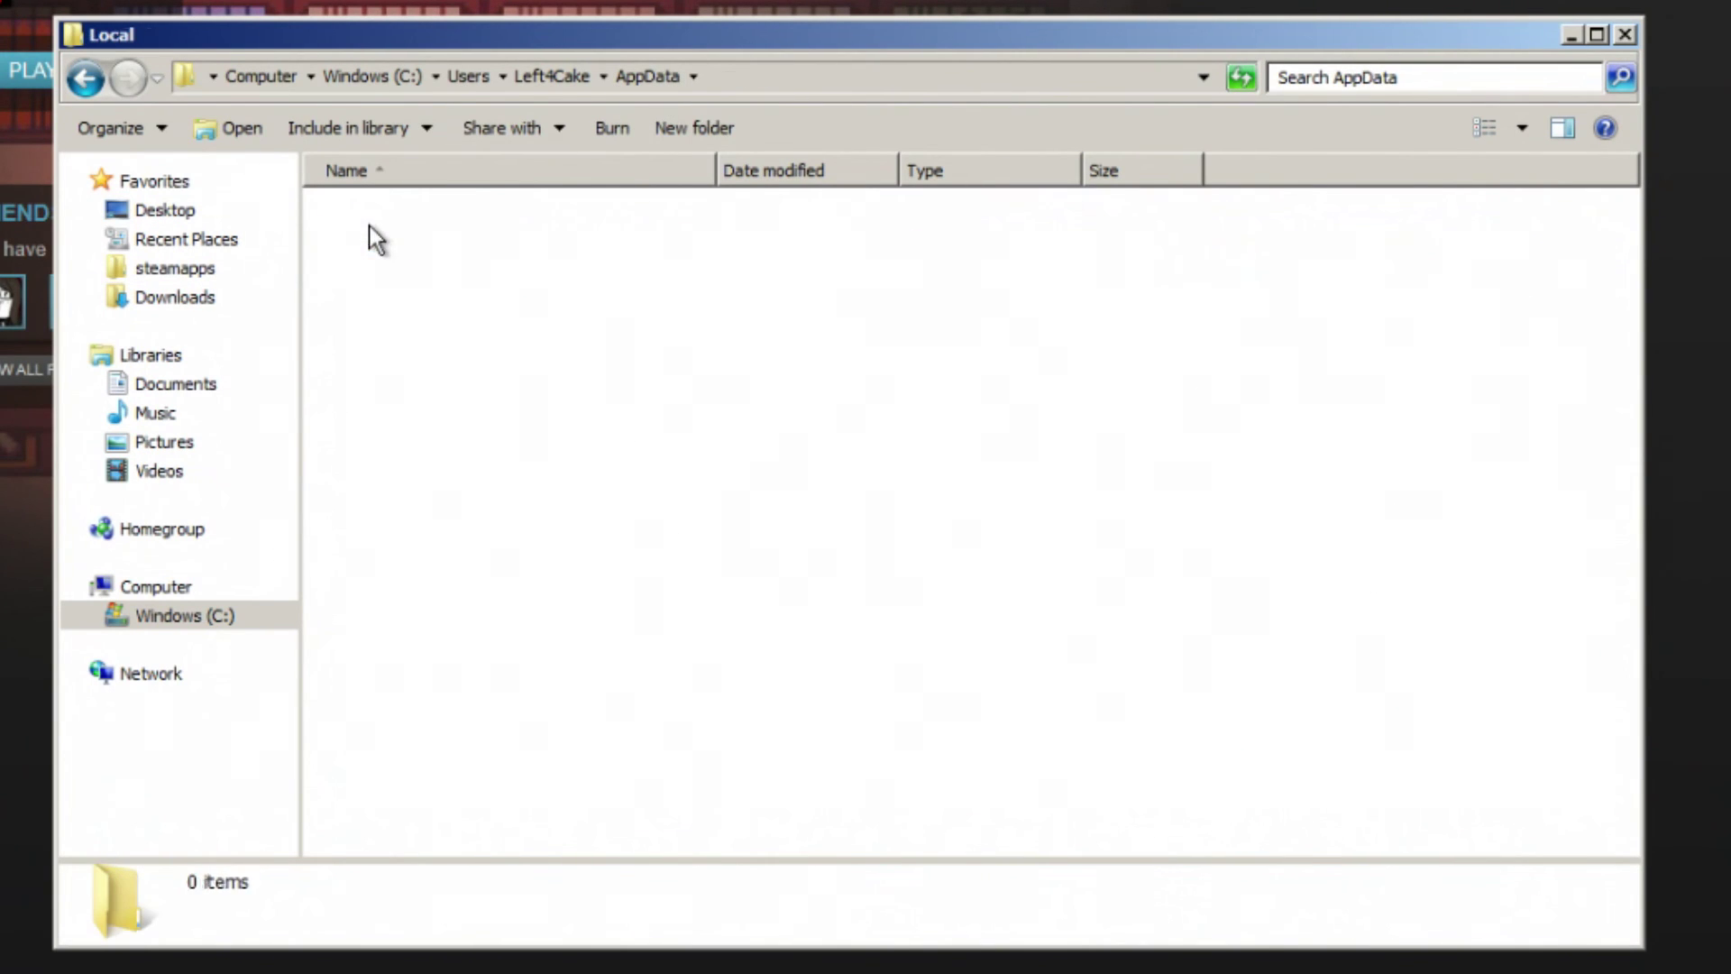
scroll(382, 348, "down", 9)
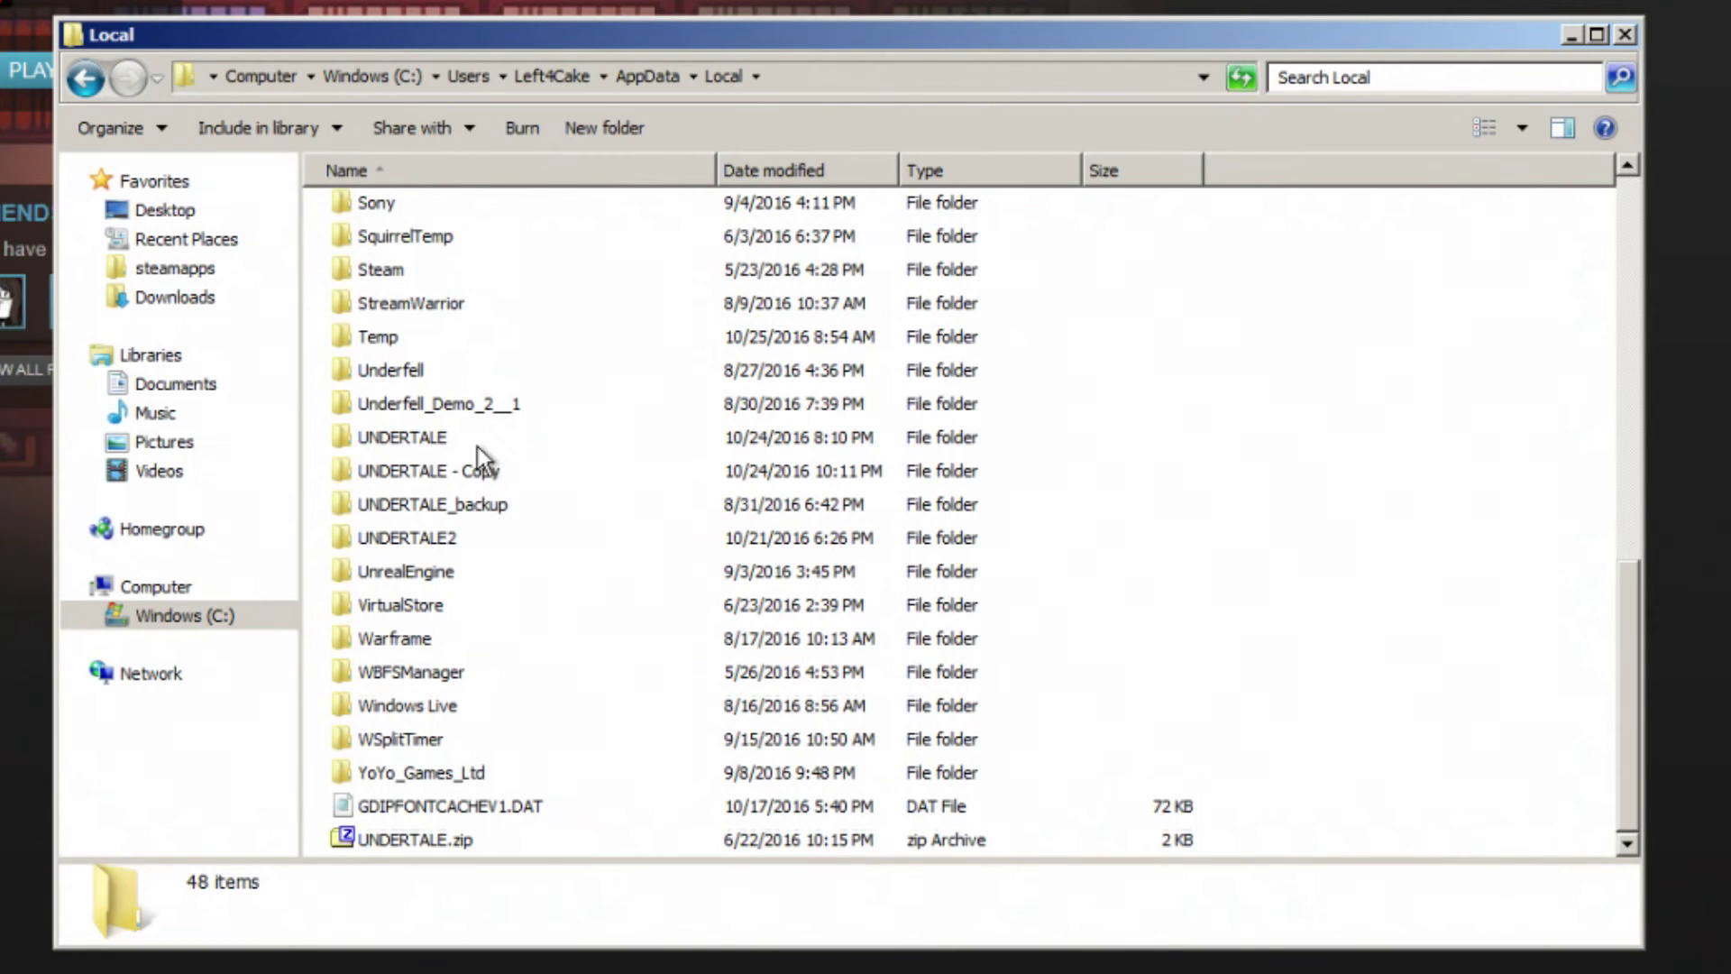
double_click(397, 431)
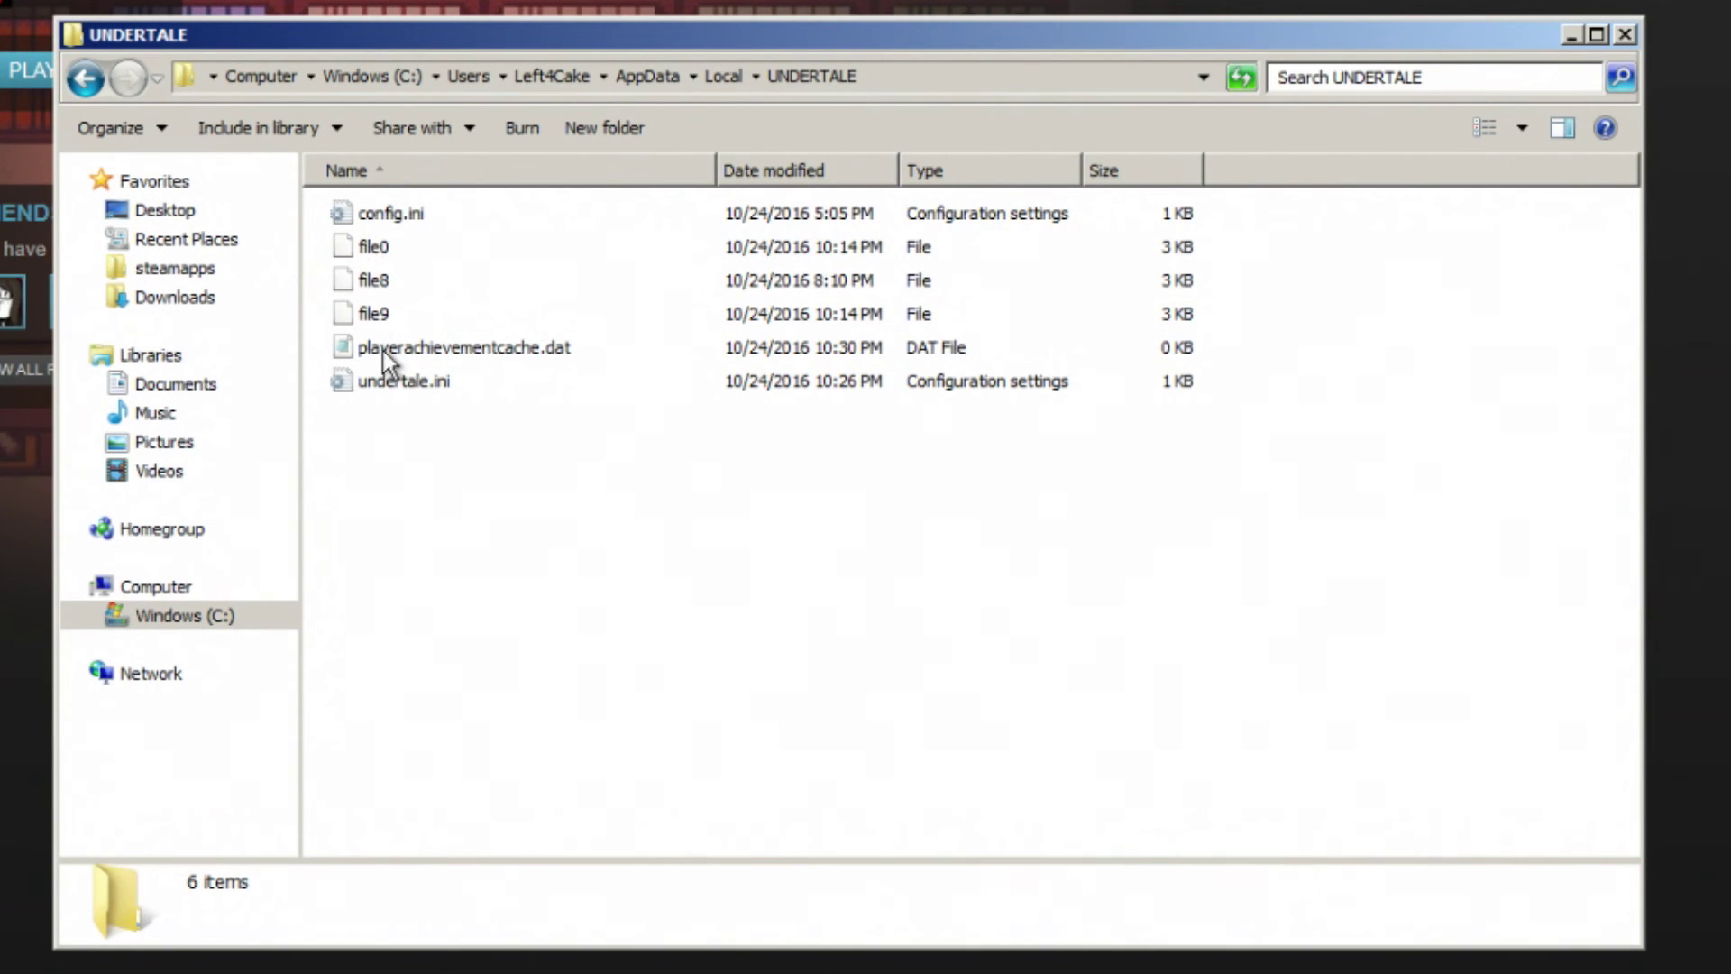
Step: Inspect the UNDERTALE - Copy and UNDERTALE_backup folders, revisit UNDERTALE, and return to Local
left_click(95, 94)
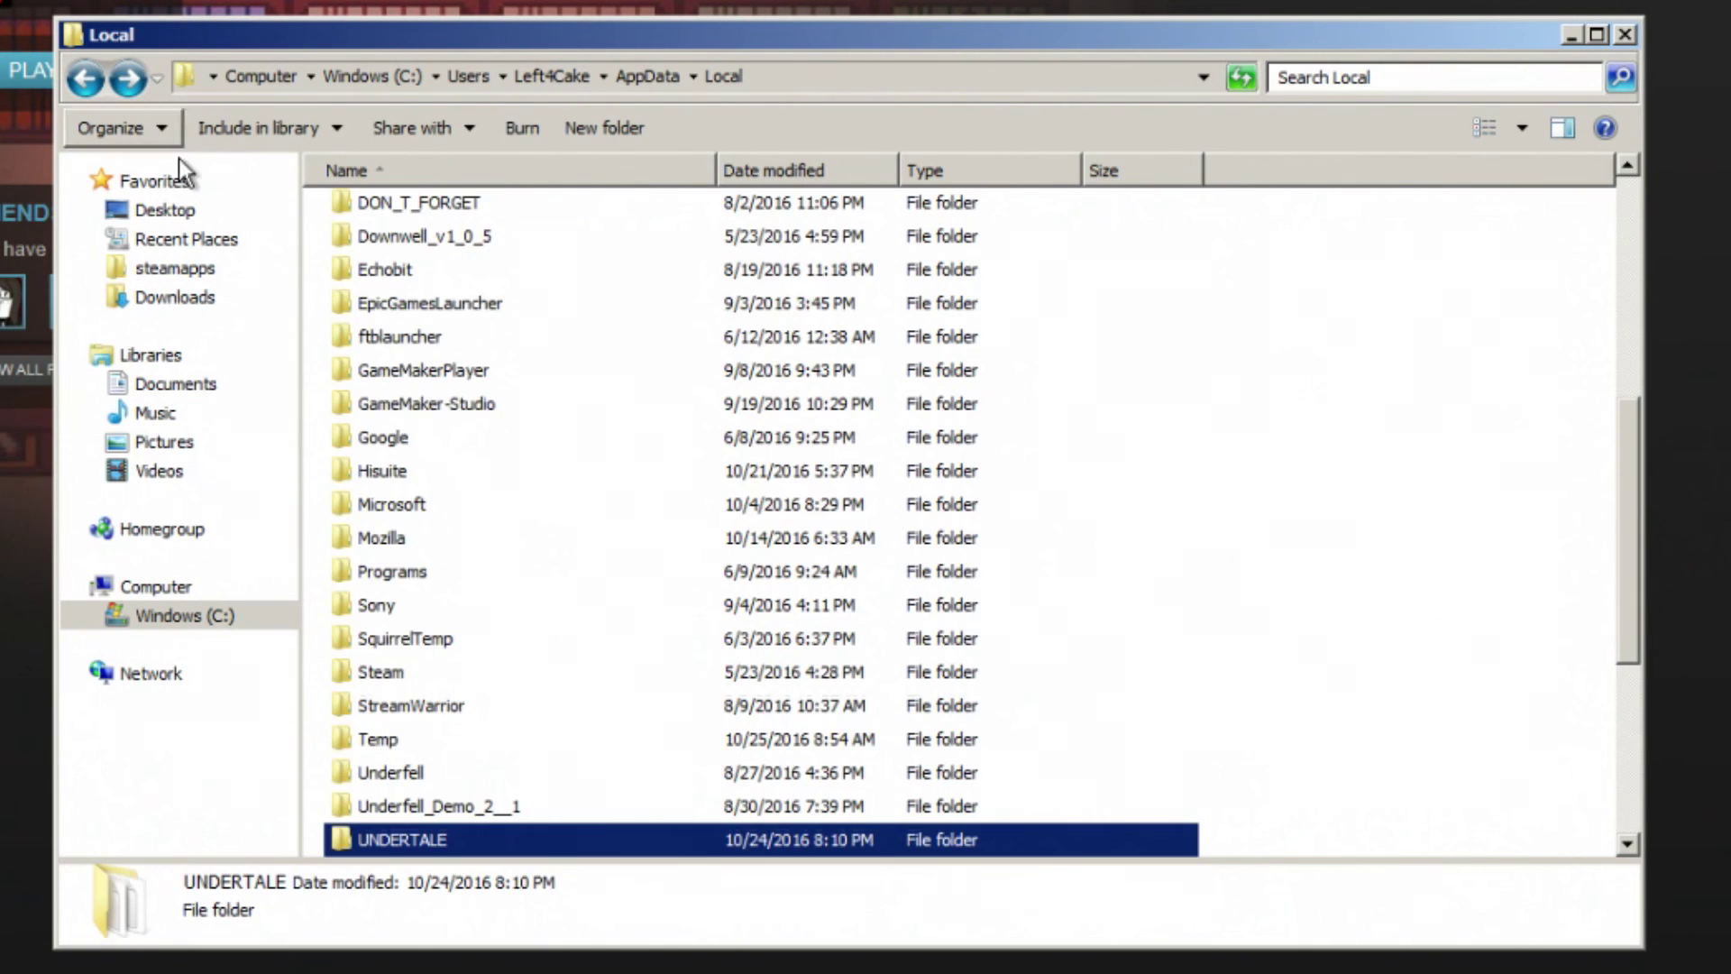
scroll(474, 705, "down", 3)
left_click(441, 577)
double_click(441, 577)
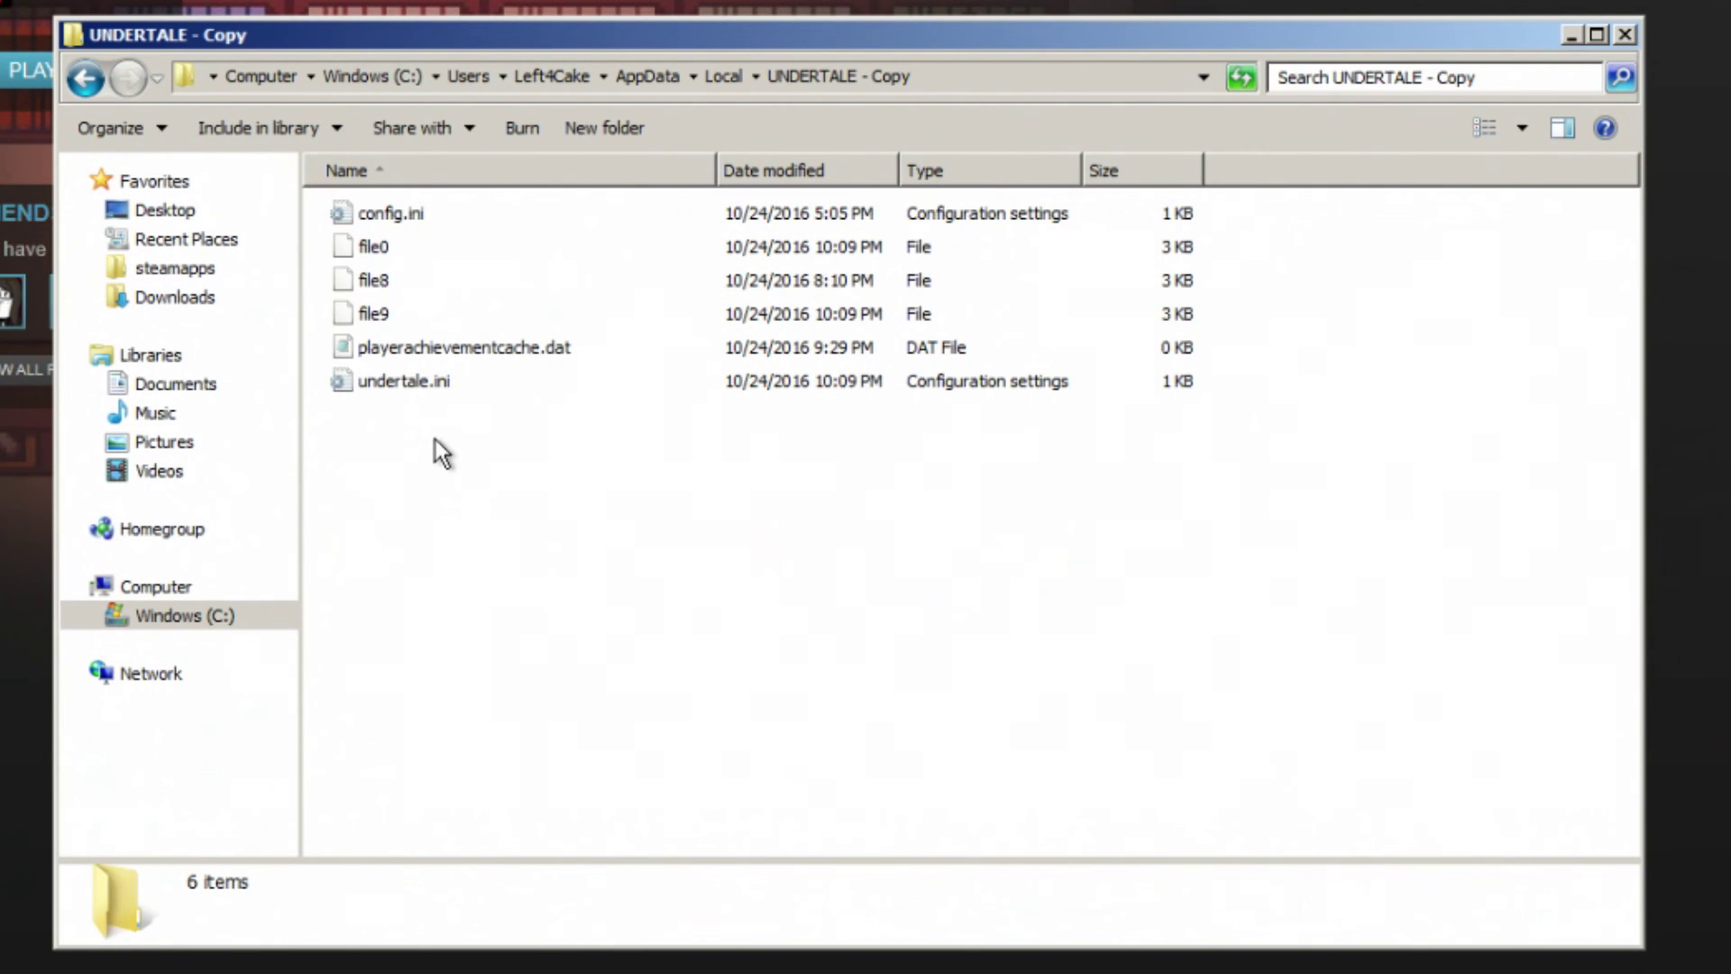
left_click(101, 81)
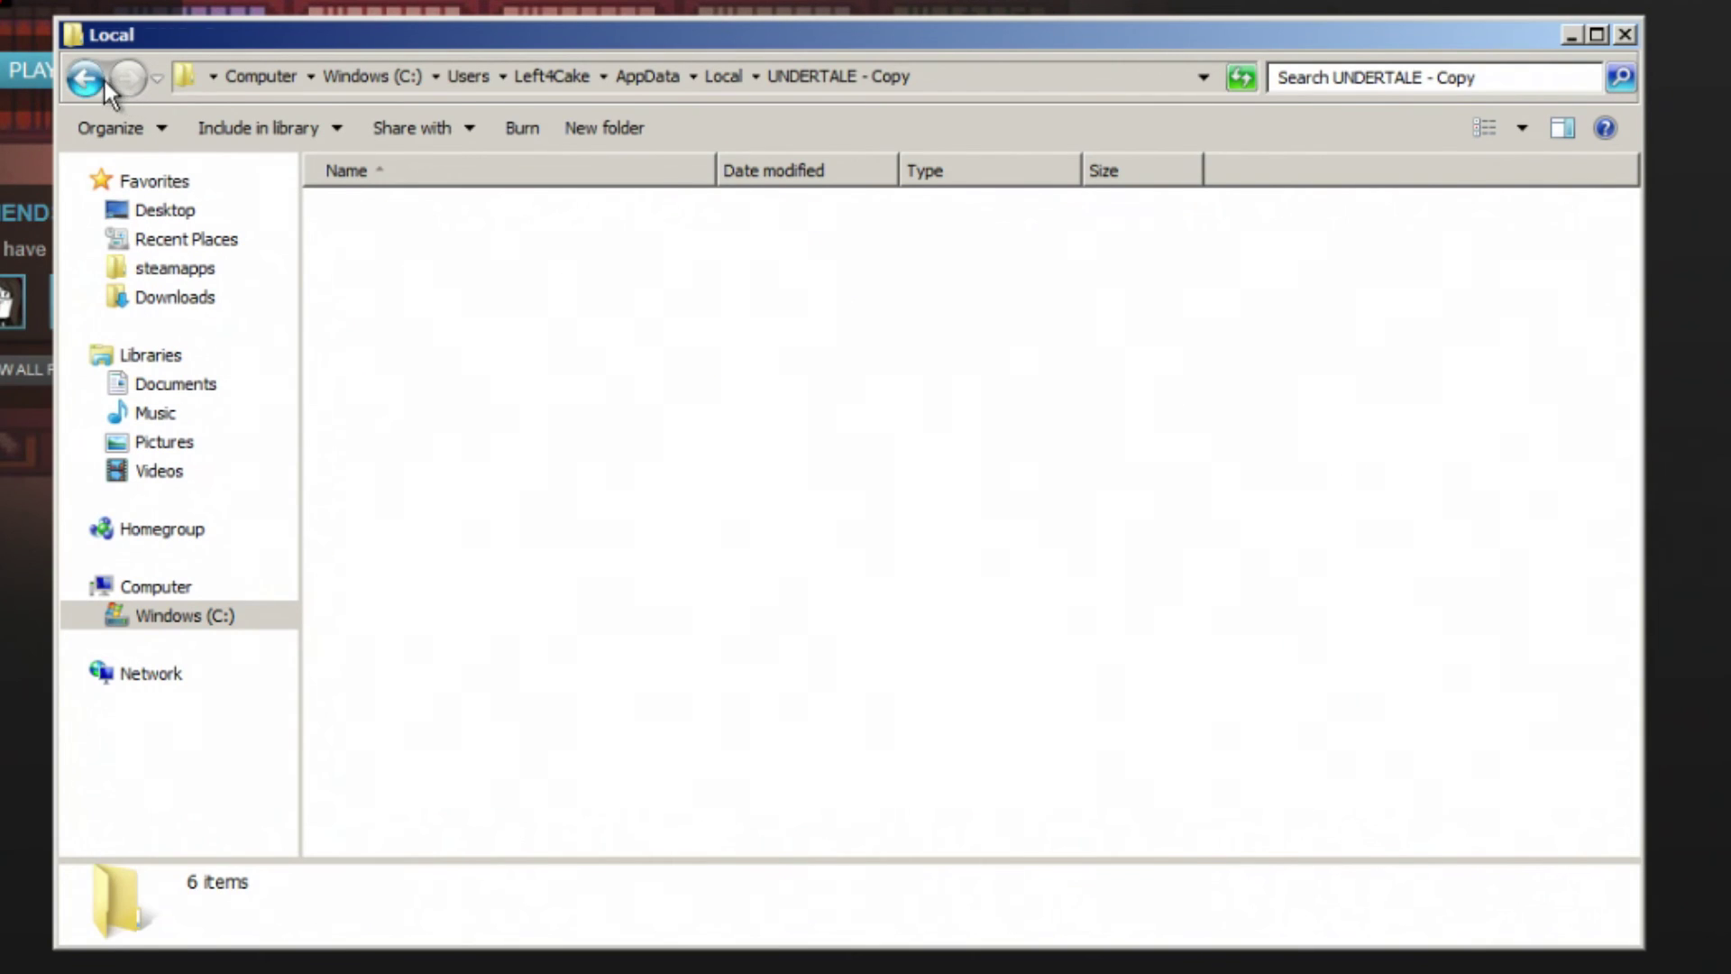
double_click(489, 672)
left_click(436, 415)
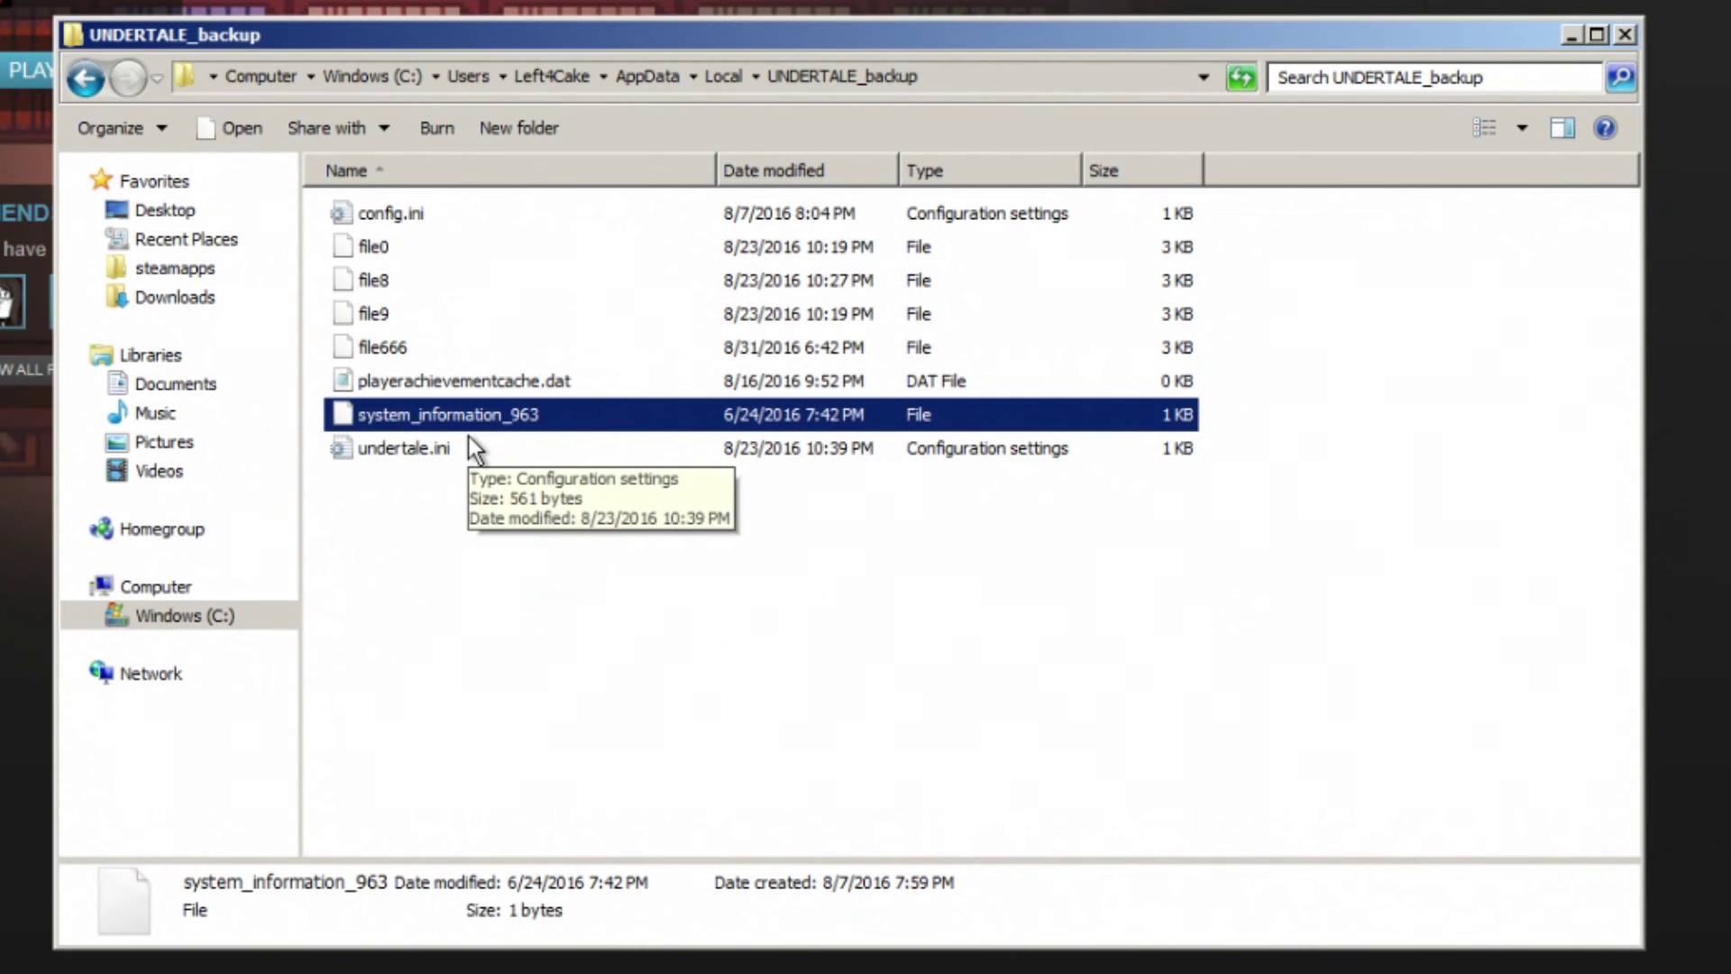
left_click(86, 78)
double_click(457, 767)
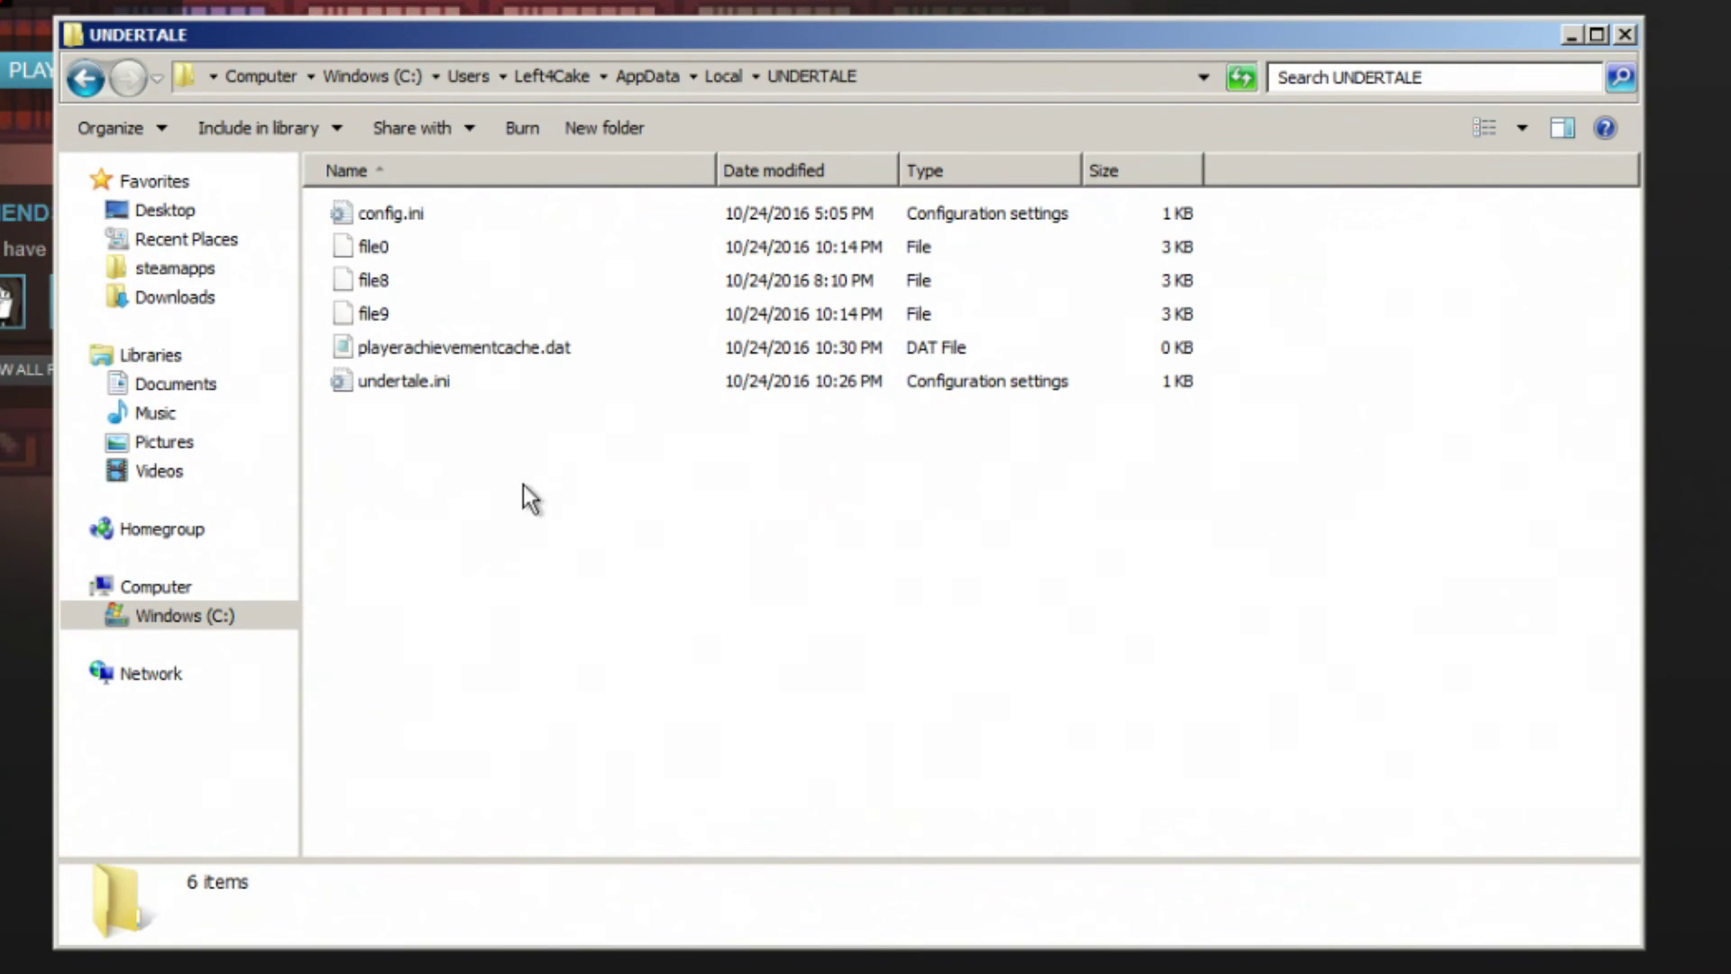
left_click(86, 78)
Step: Rename the UNDERTALE folder to UNDERTALE_Reborn and close the Local folder window
scroll(436, 848, "down", 1)
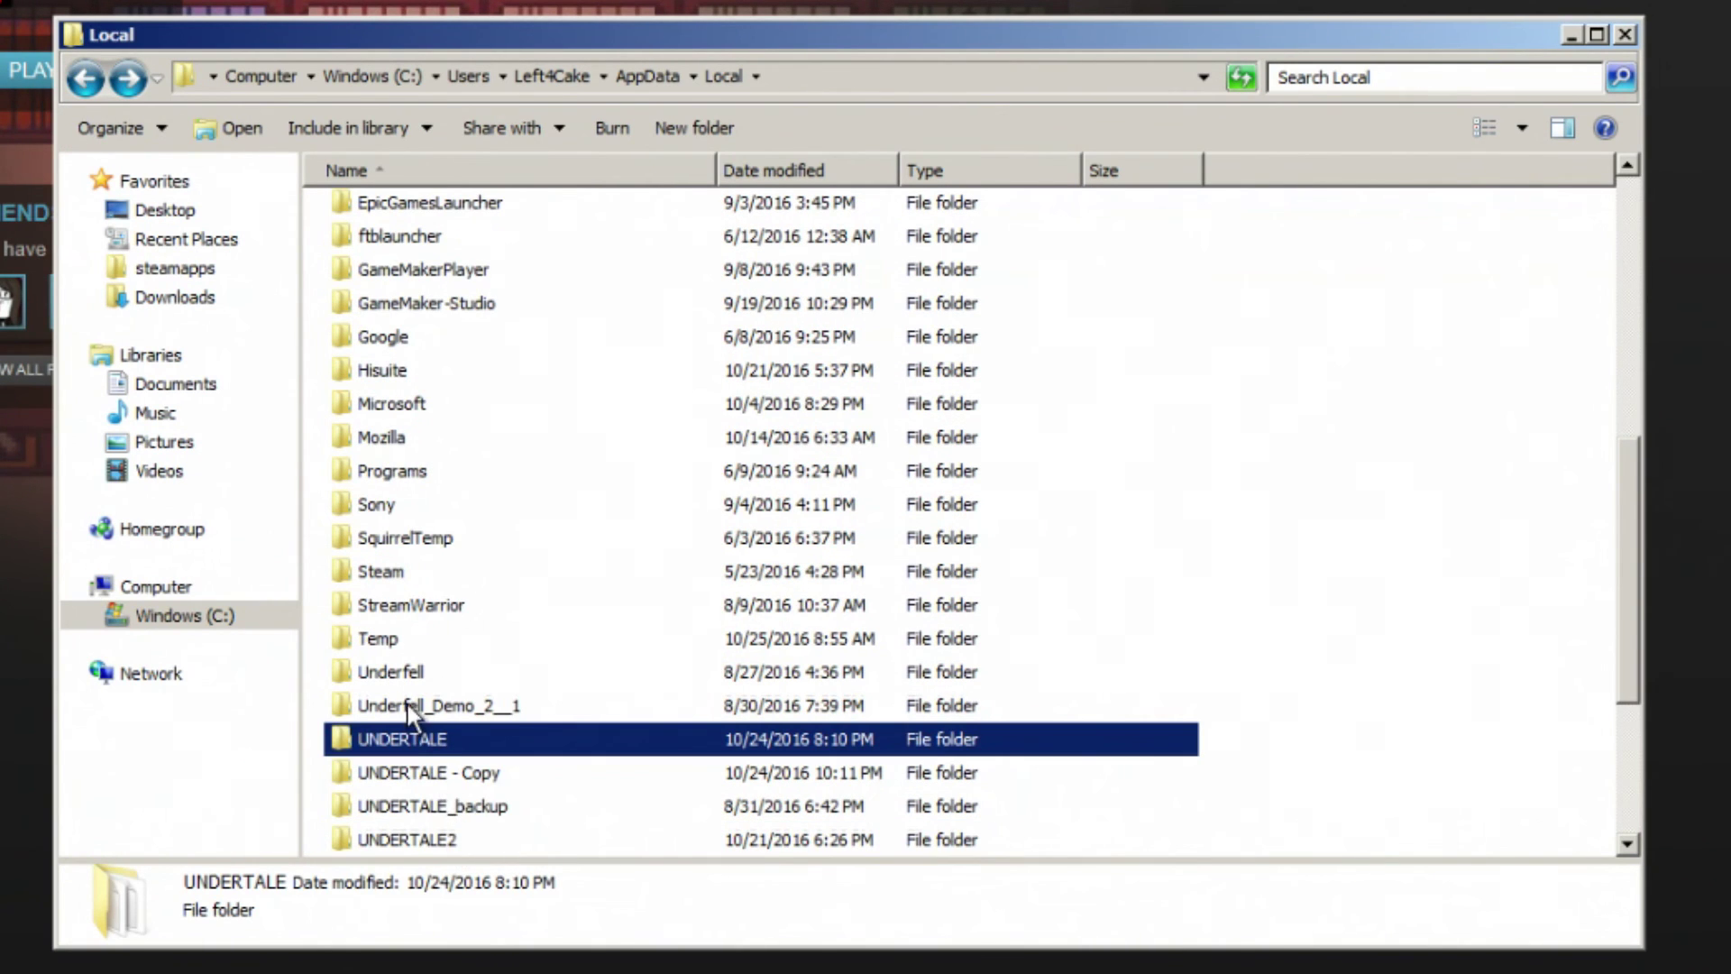
right_click(406, 738)
key("m")
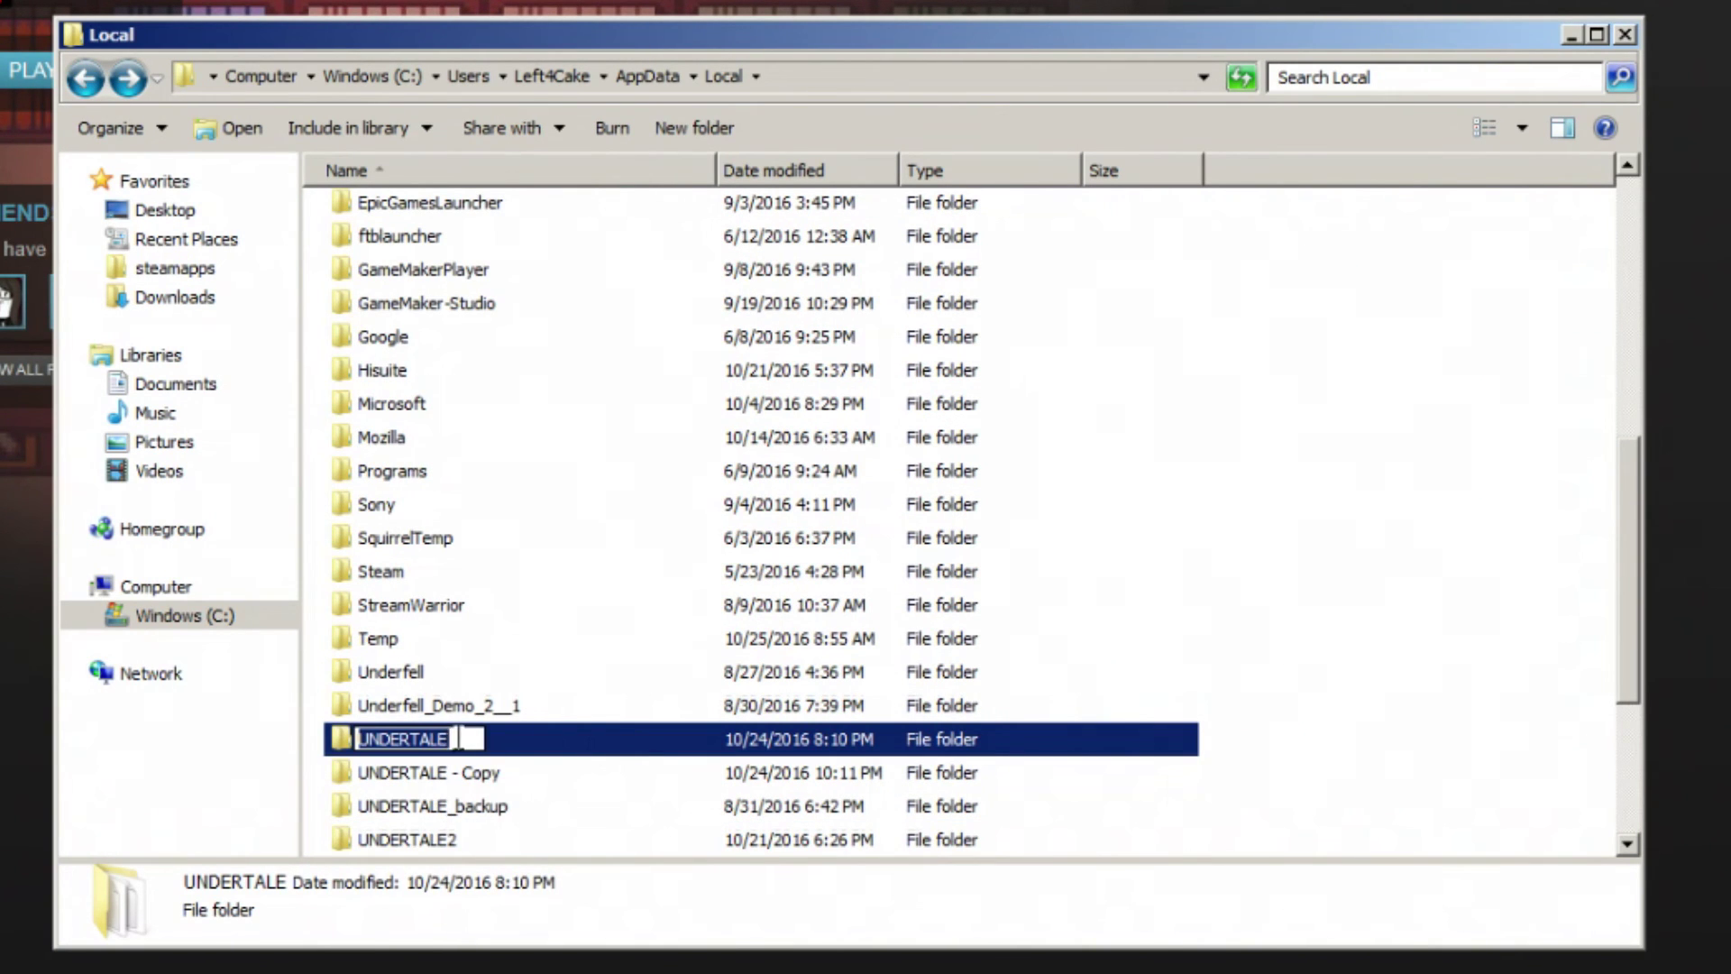
left_click(459, 738)
type("_")
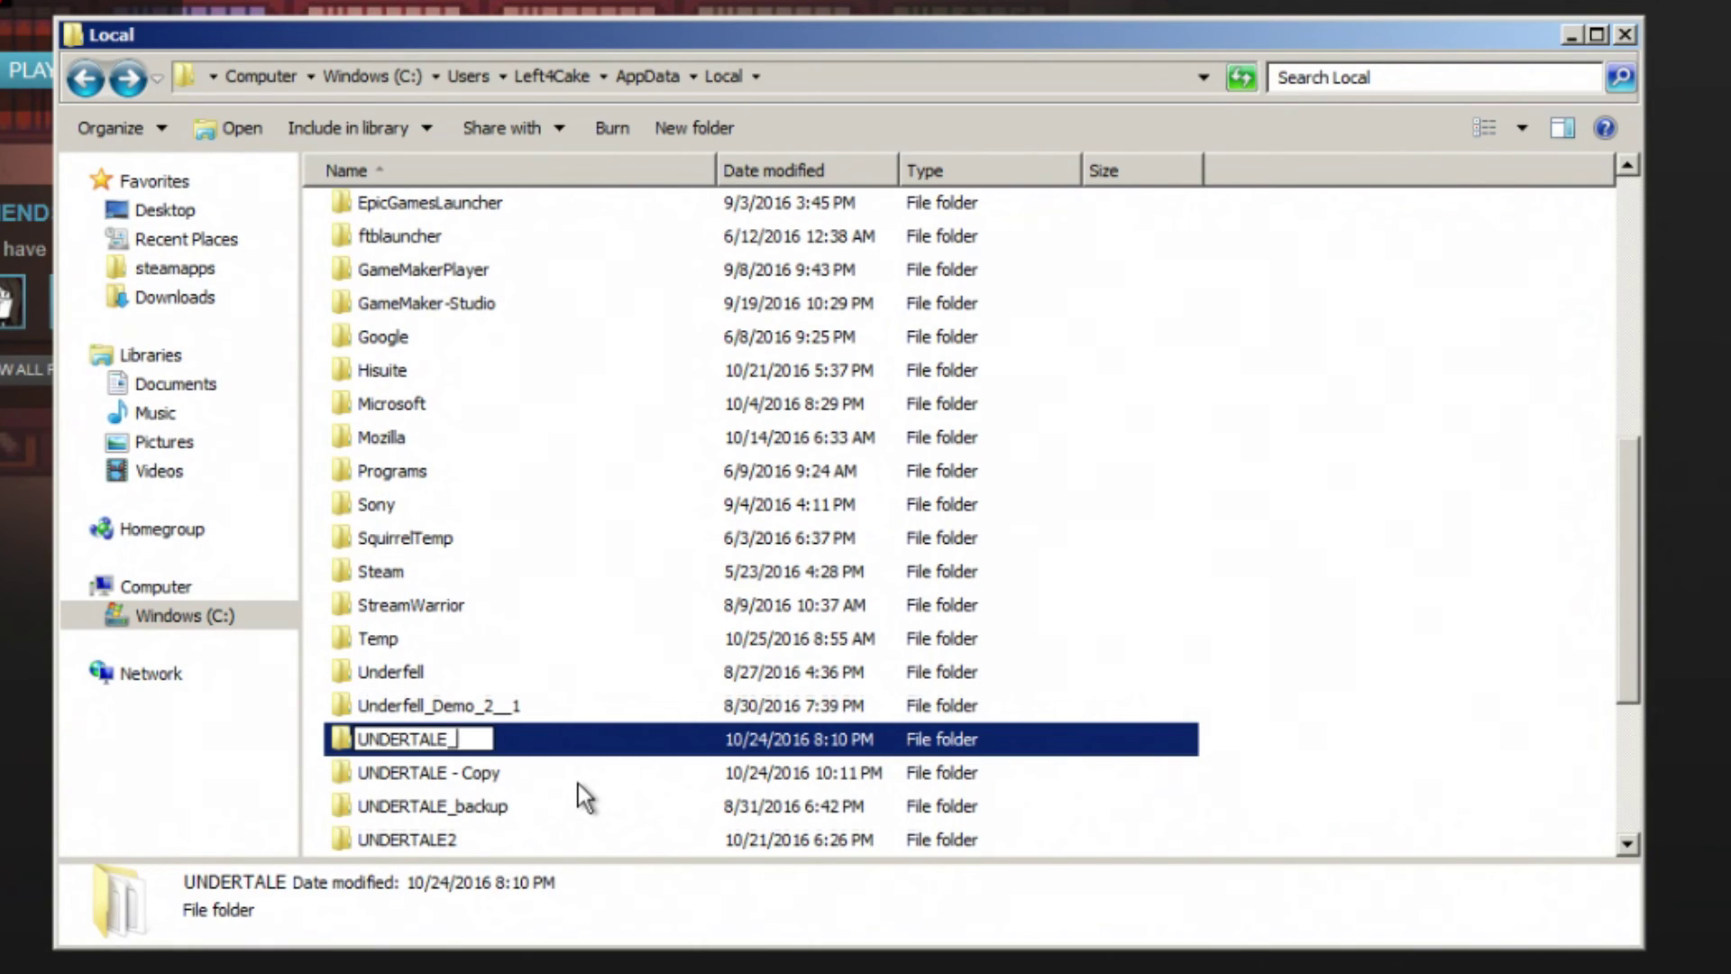
type("Reborn")
key("Return")
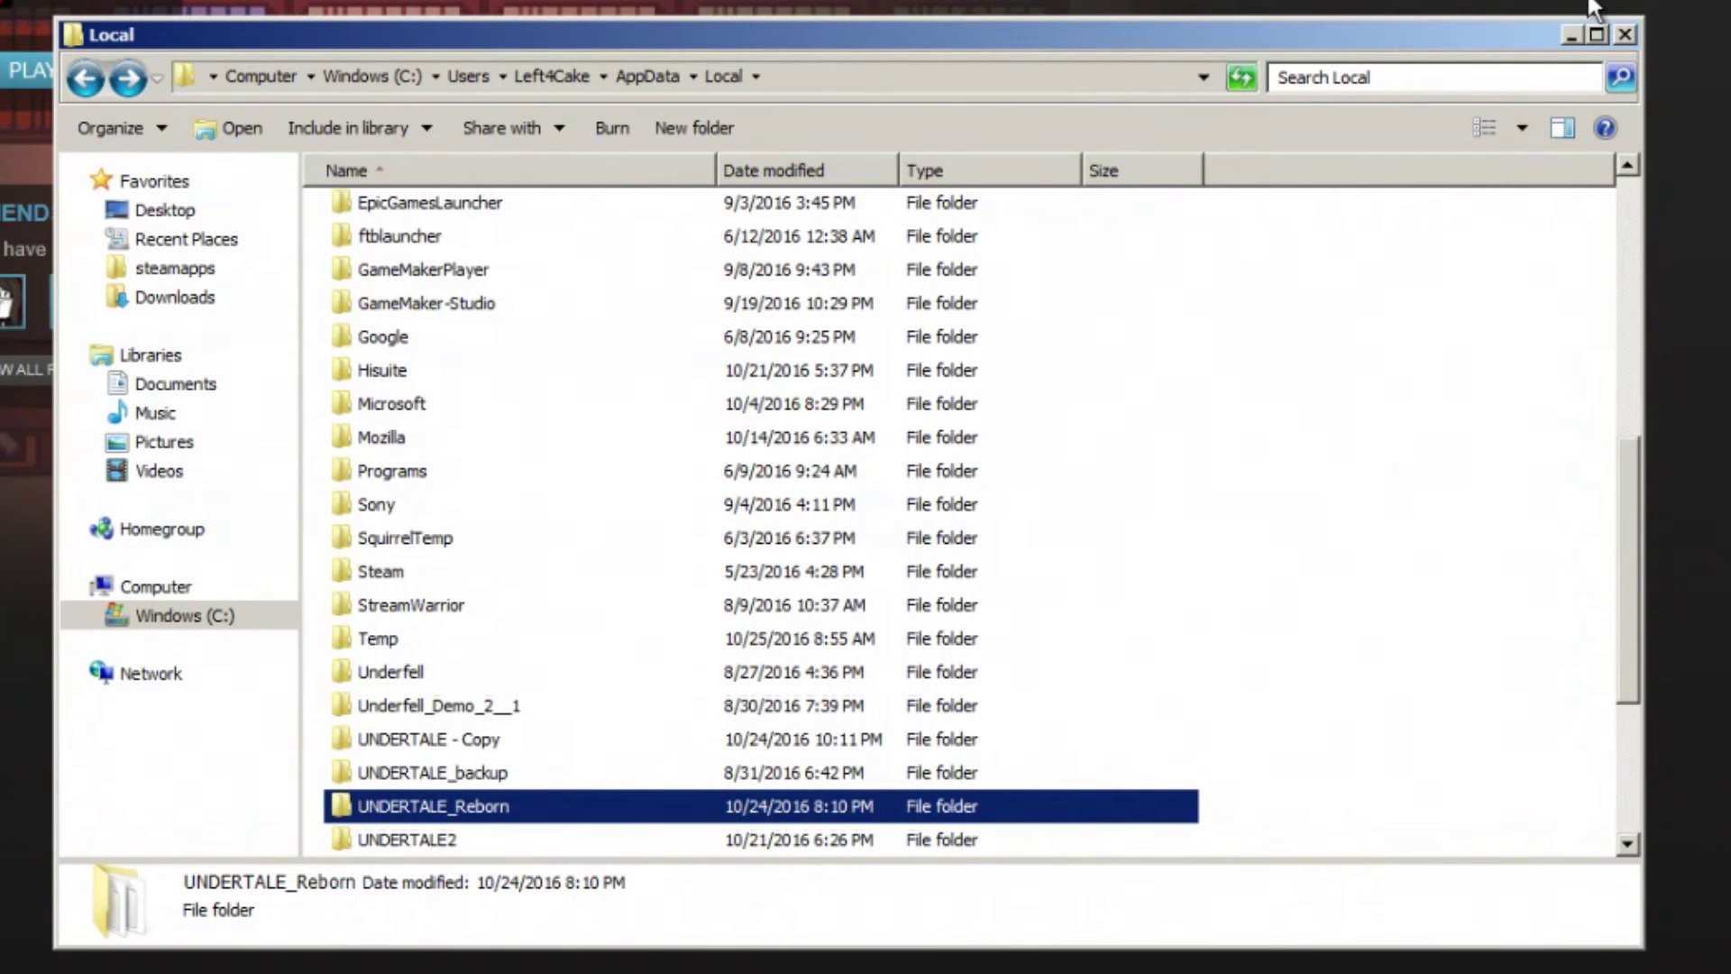
left_click(1588, 48)
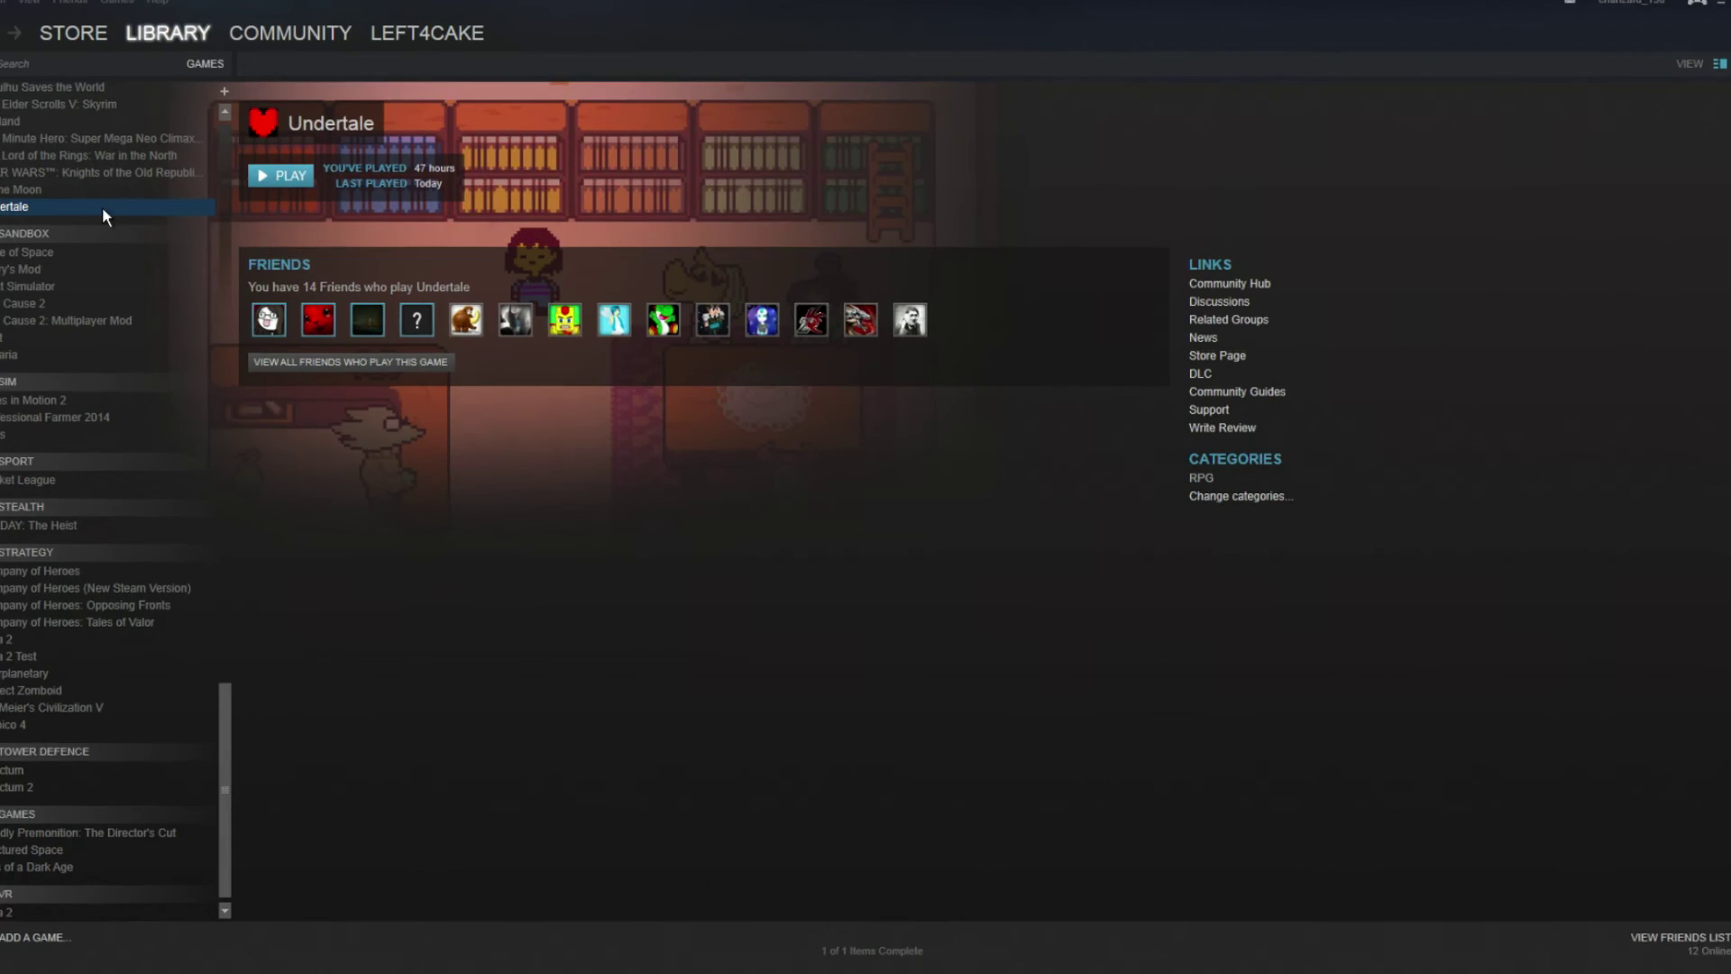
Step: Select the old_version_100 beta in Undertale's Steam properties and close the properties window
right_click(107, 210)
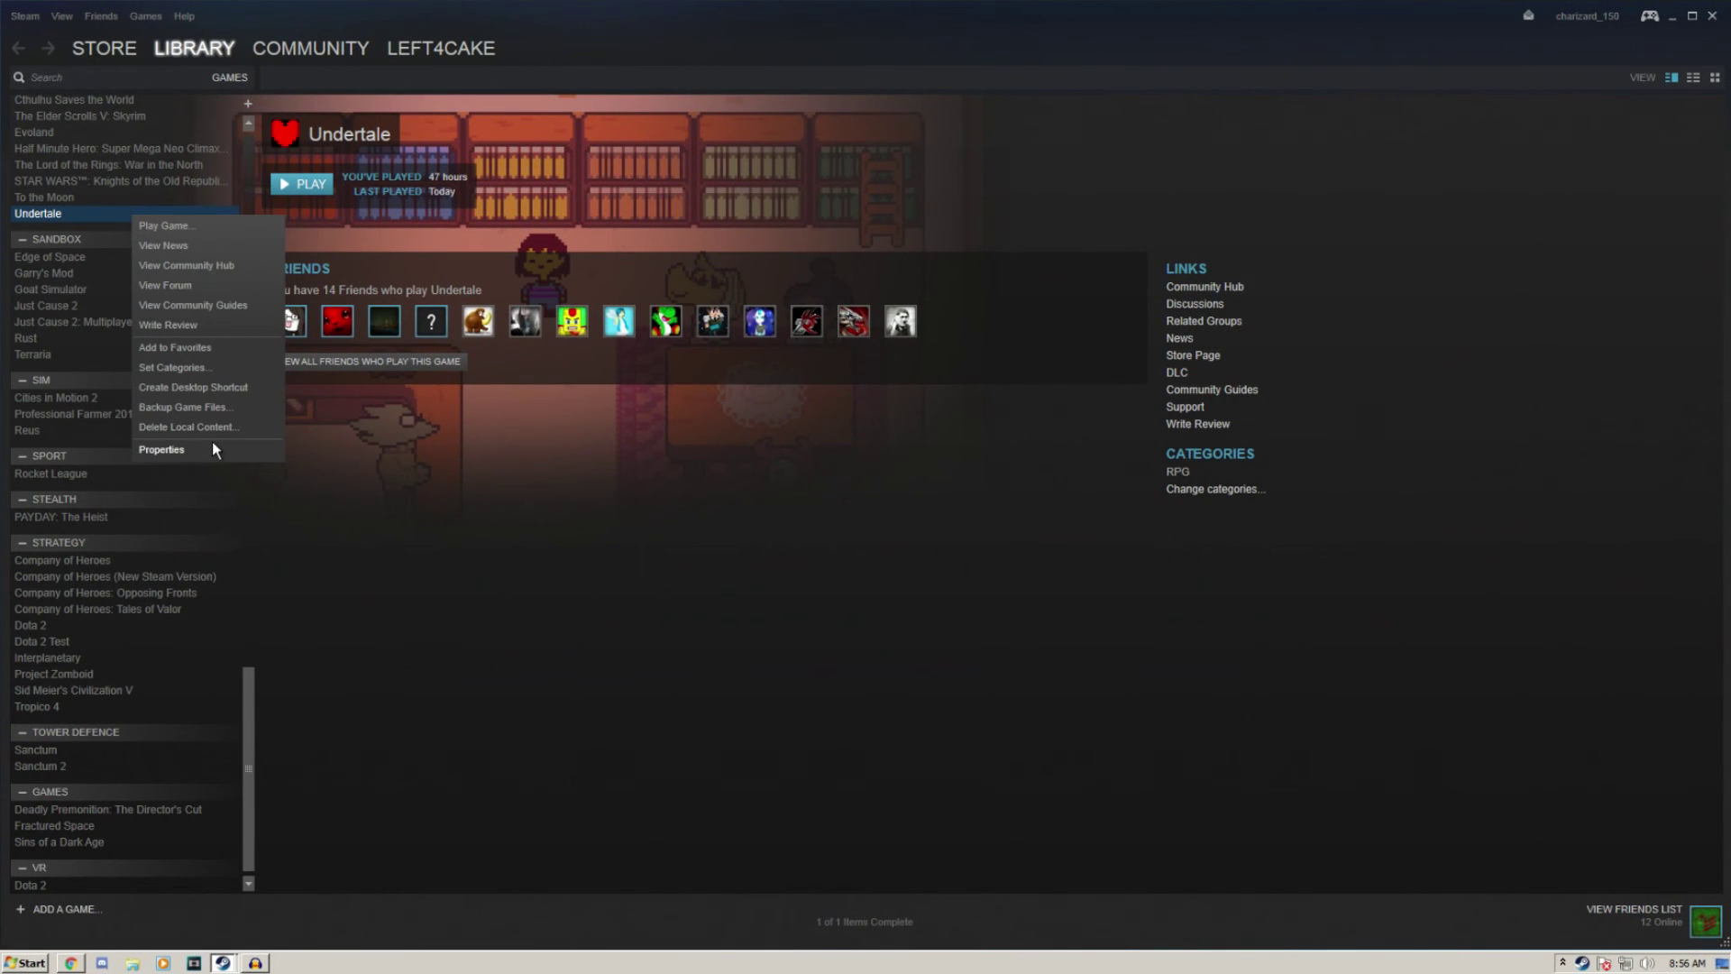
left_click(213, 445)
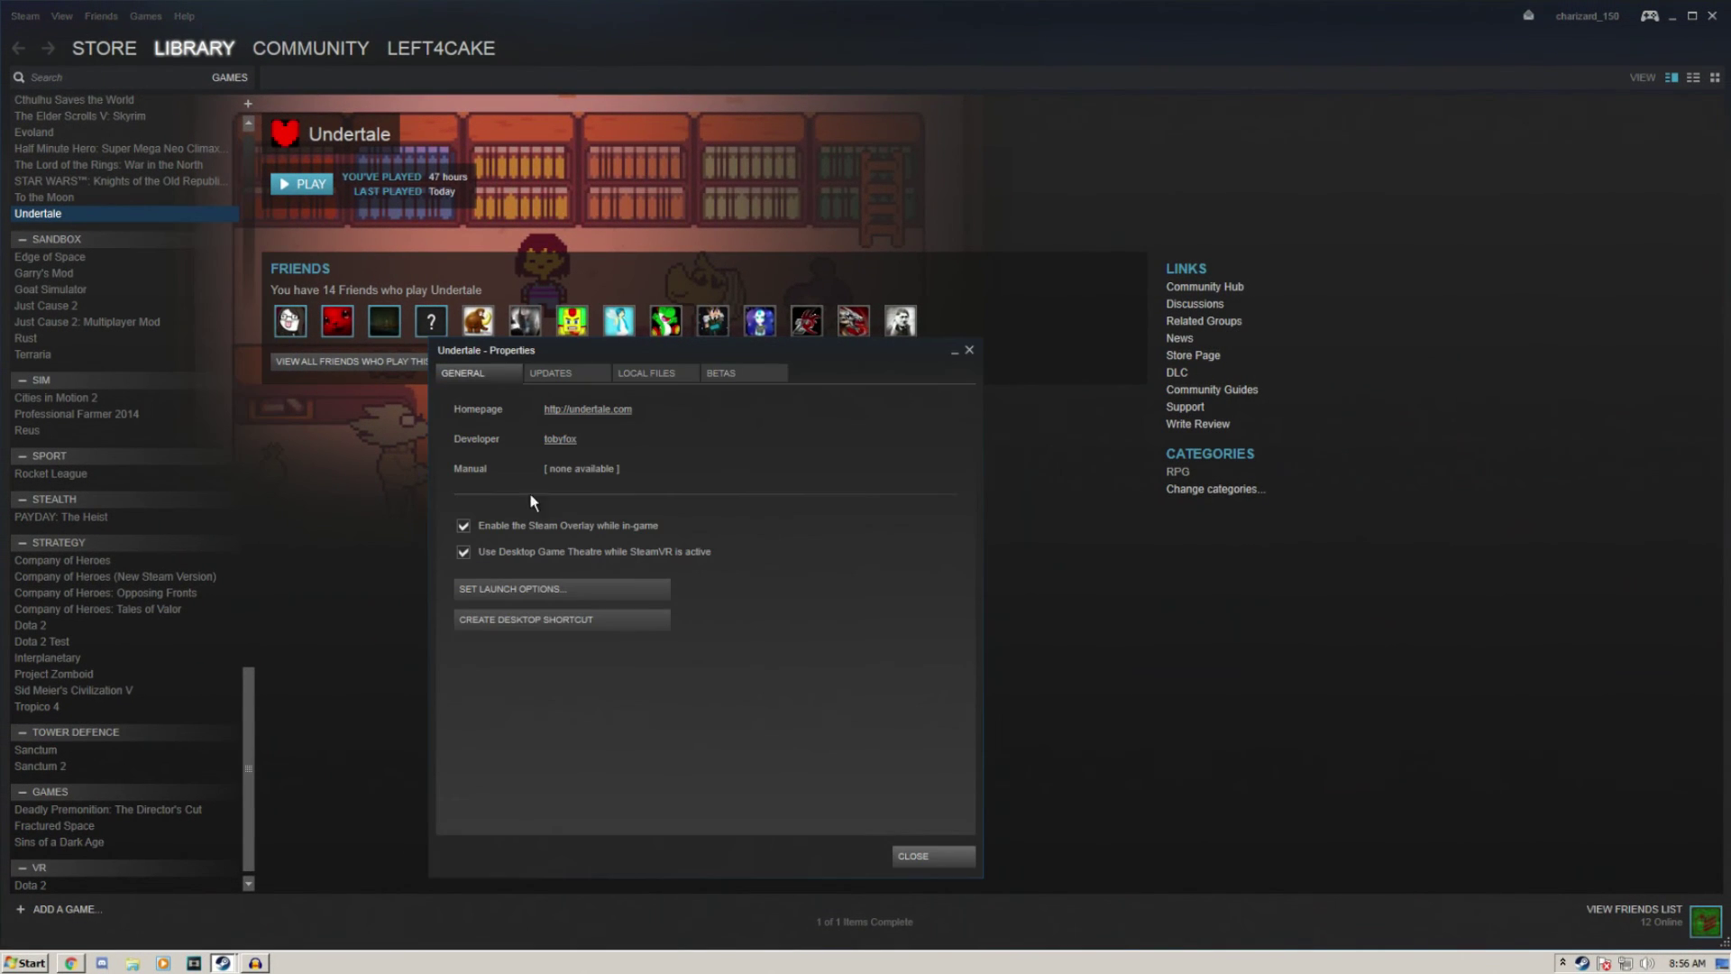
left_click(718, 377)
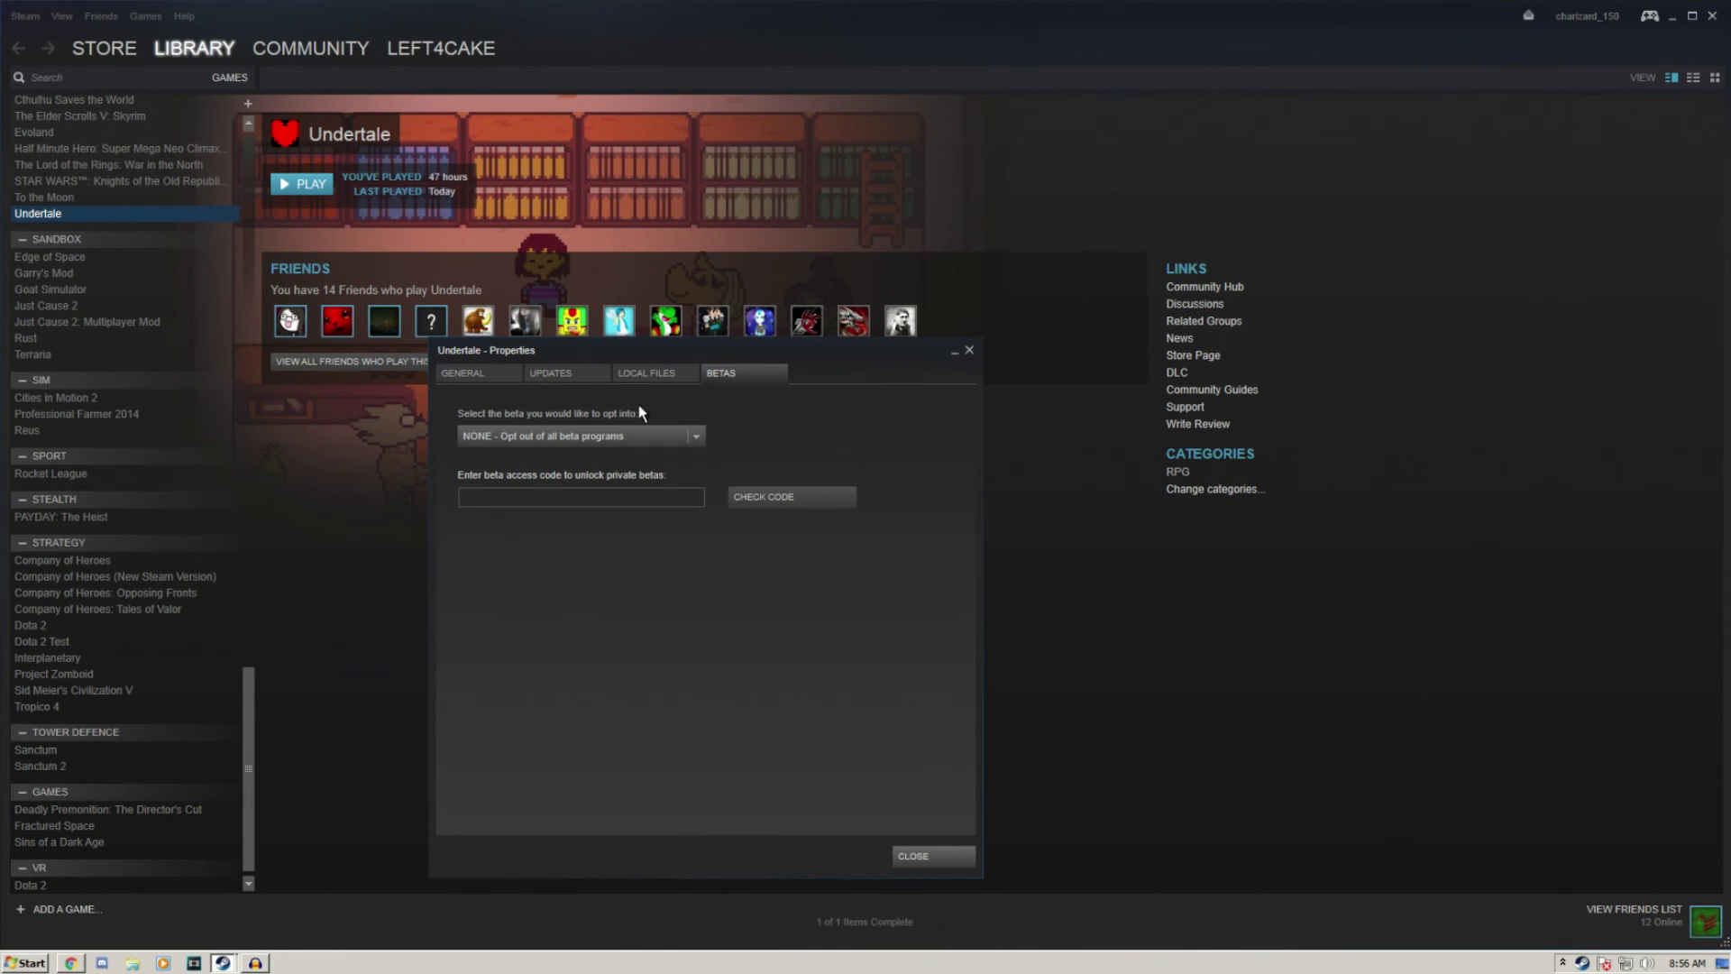
left_click(947, 856)
right_click(49, 220)
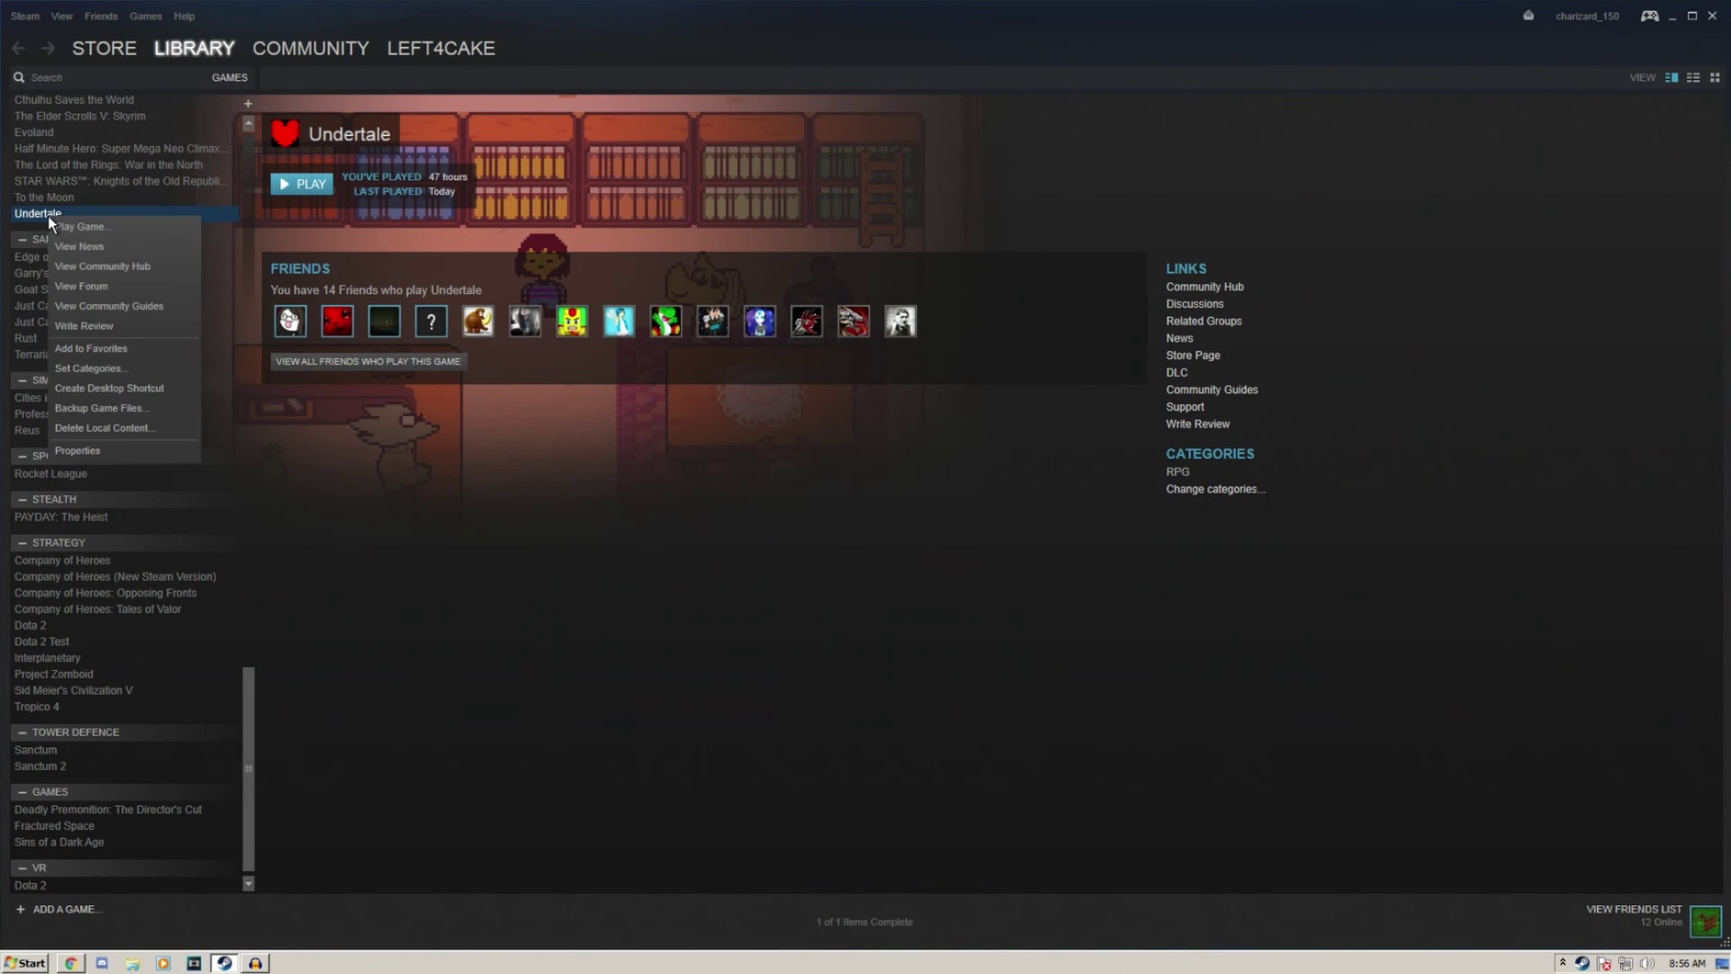
left_click(113, 450)
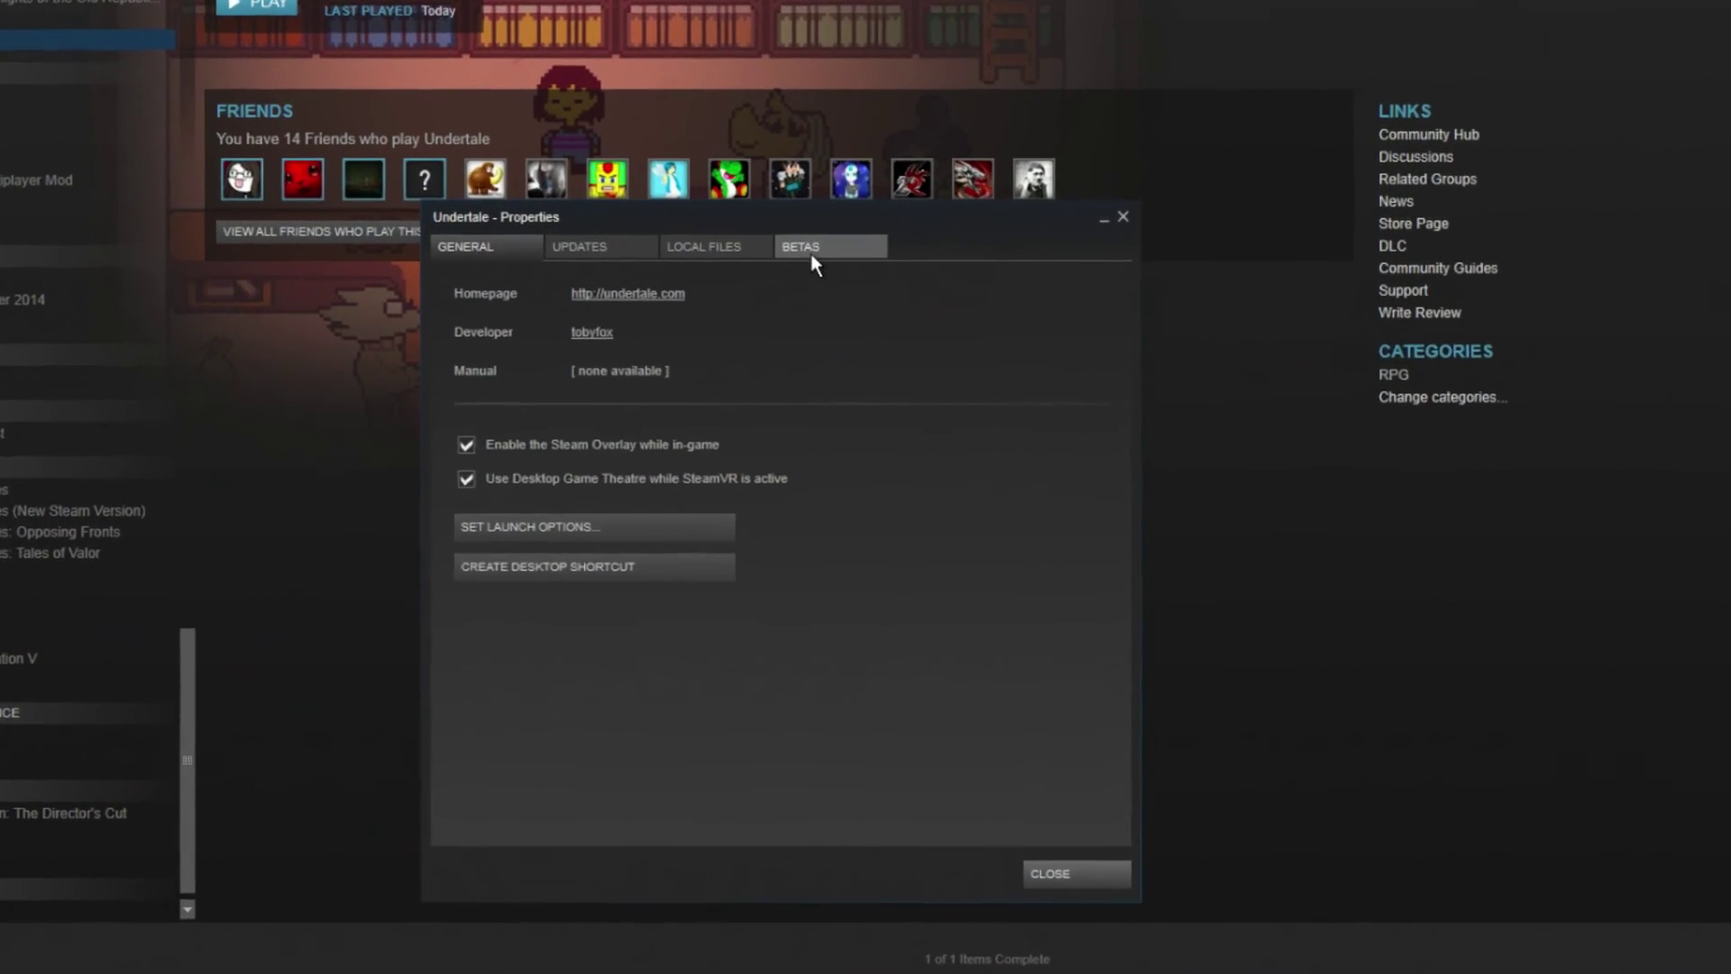
left_click(815, 259)
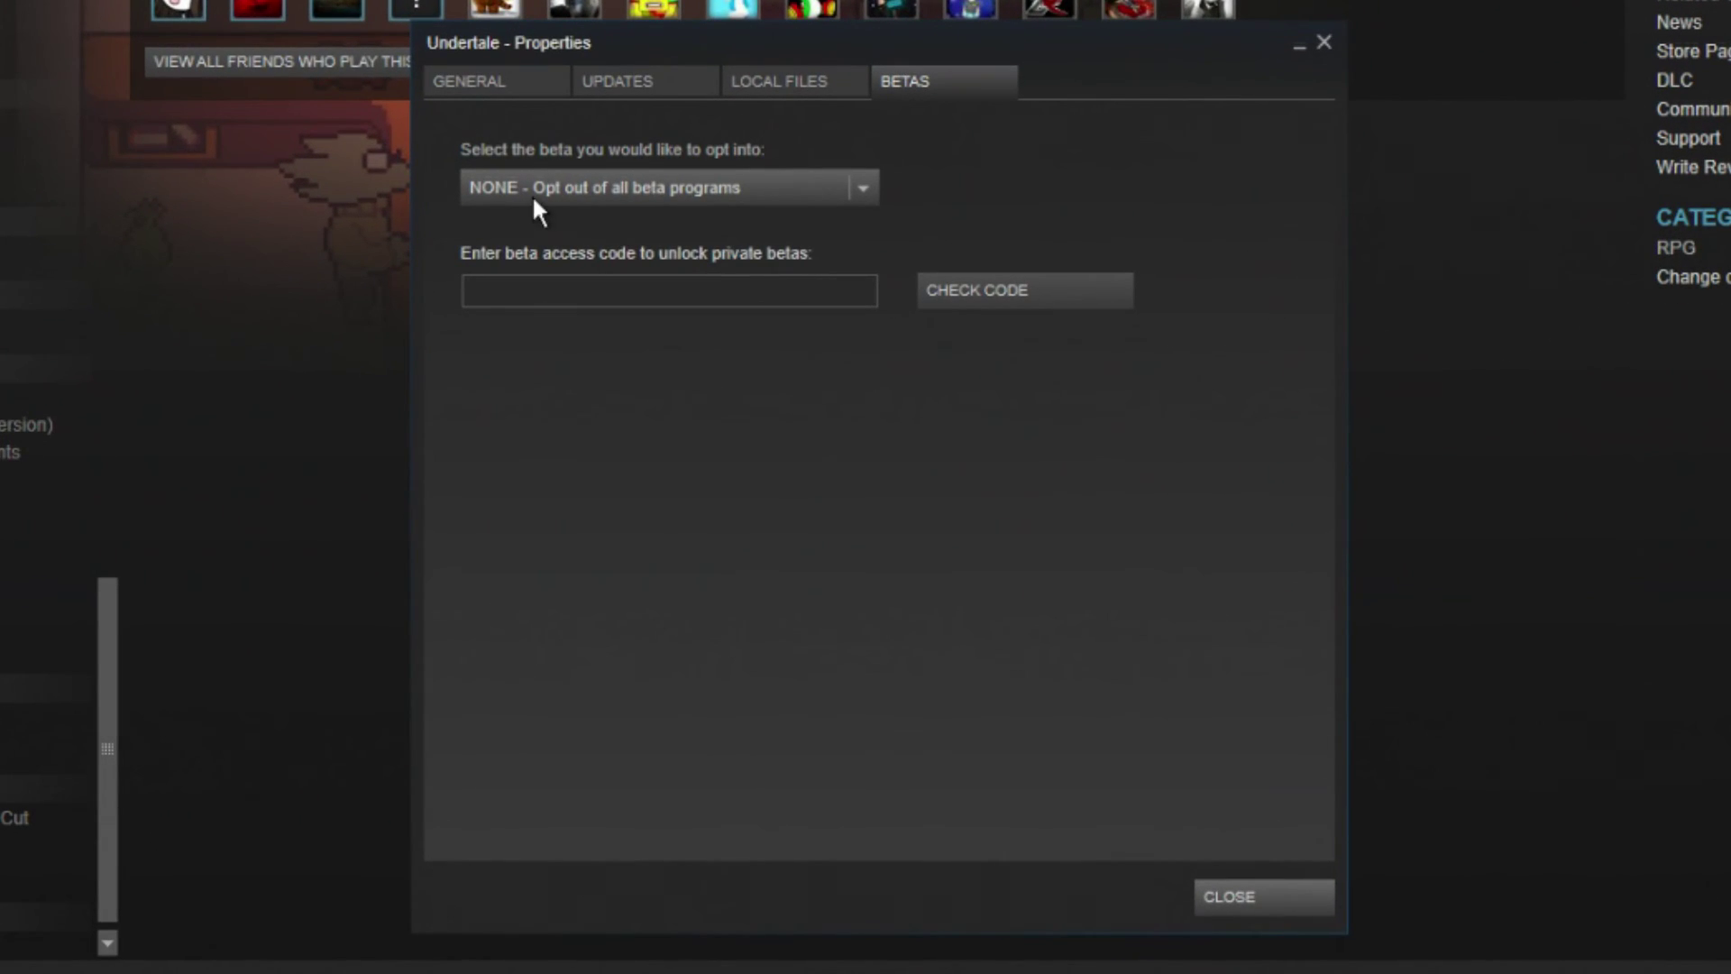
left_click(532, 194)
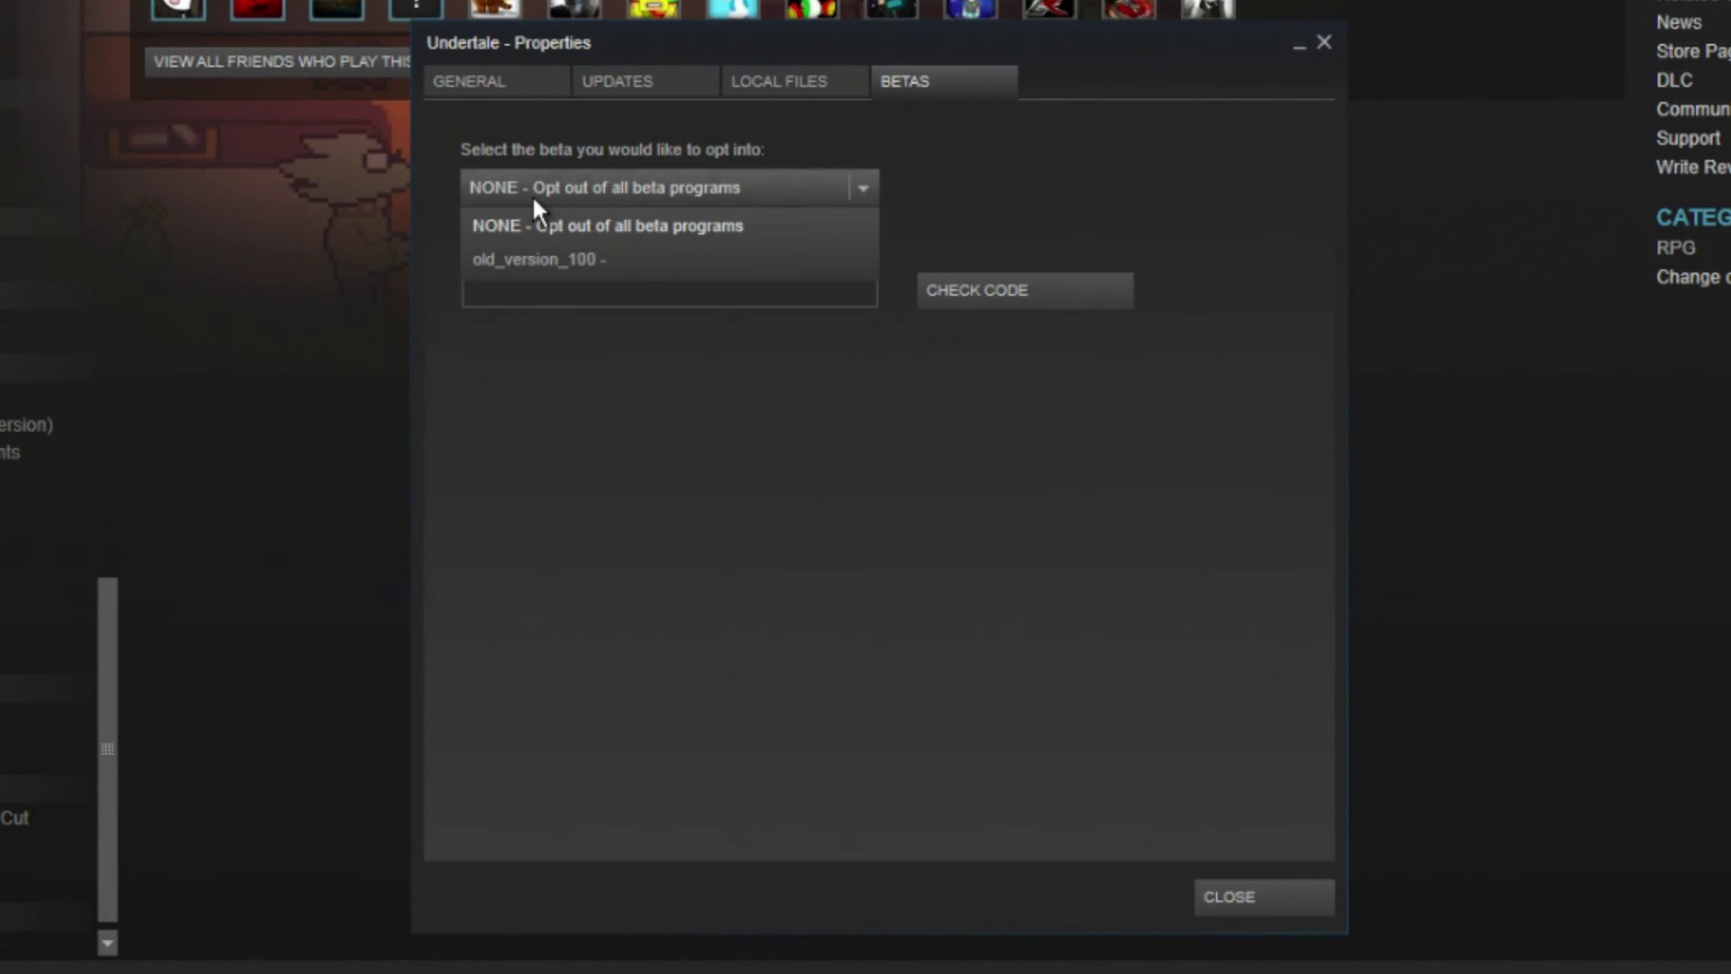
left_click(600, 271)
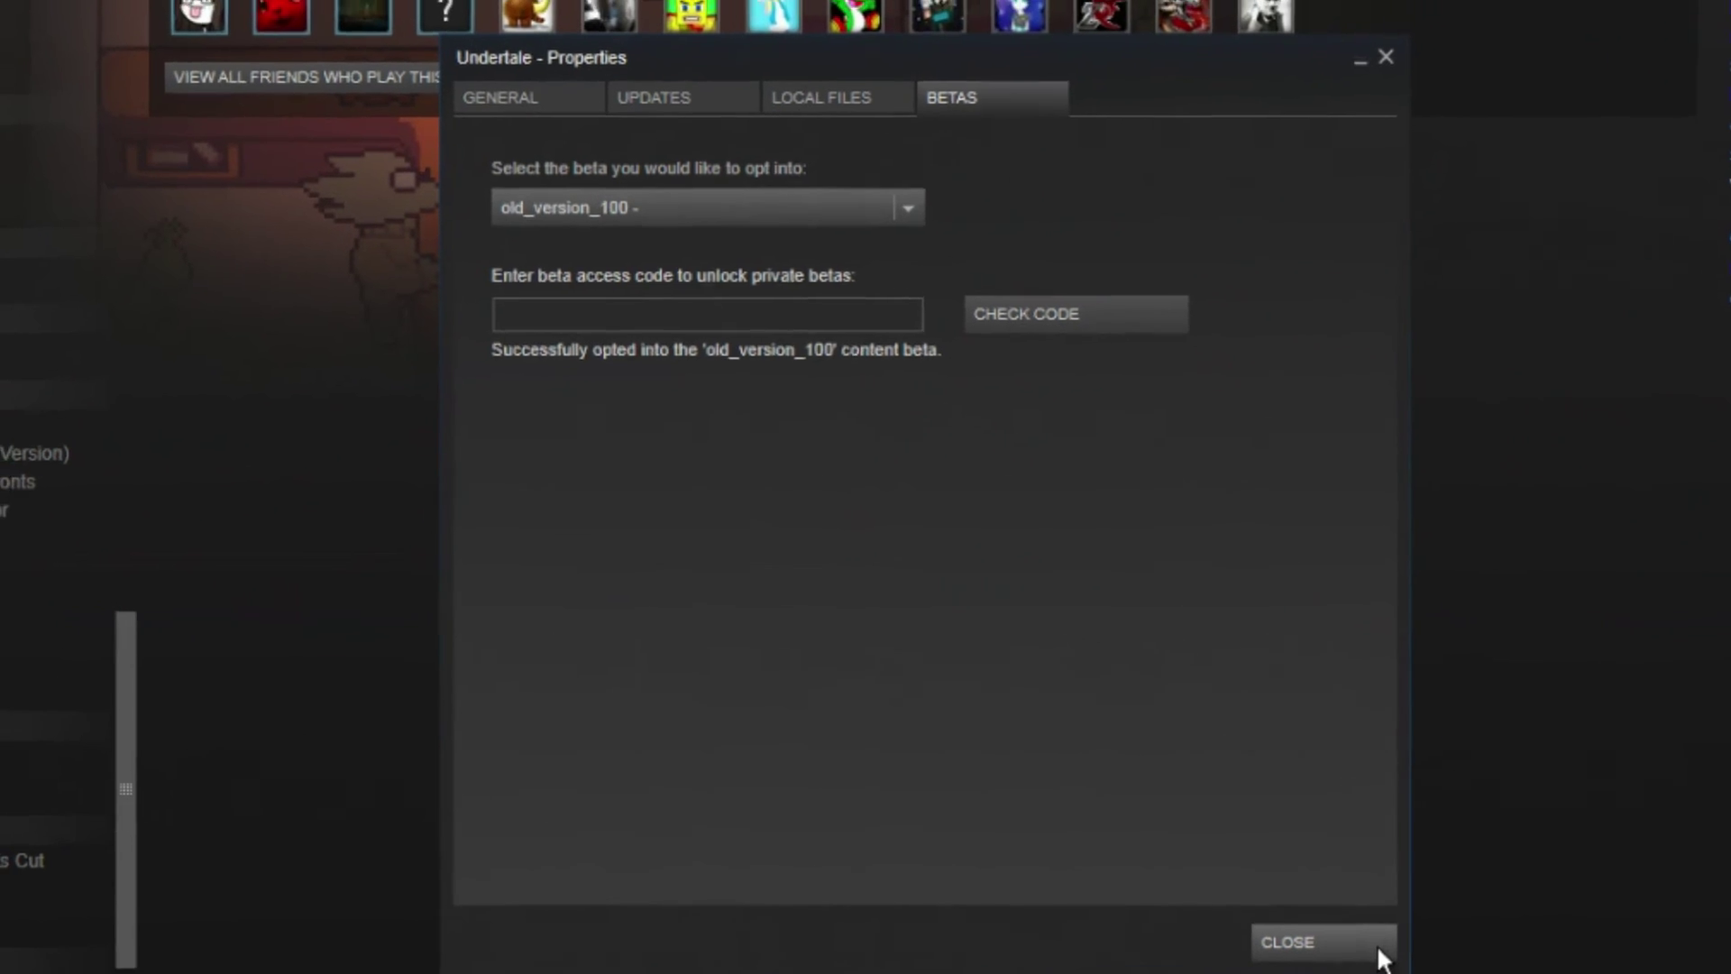
left_click(1312, 904)
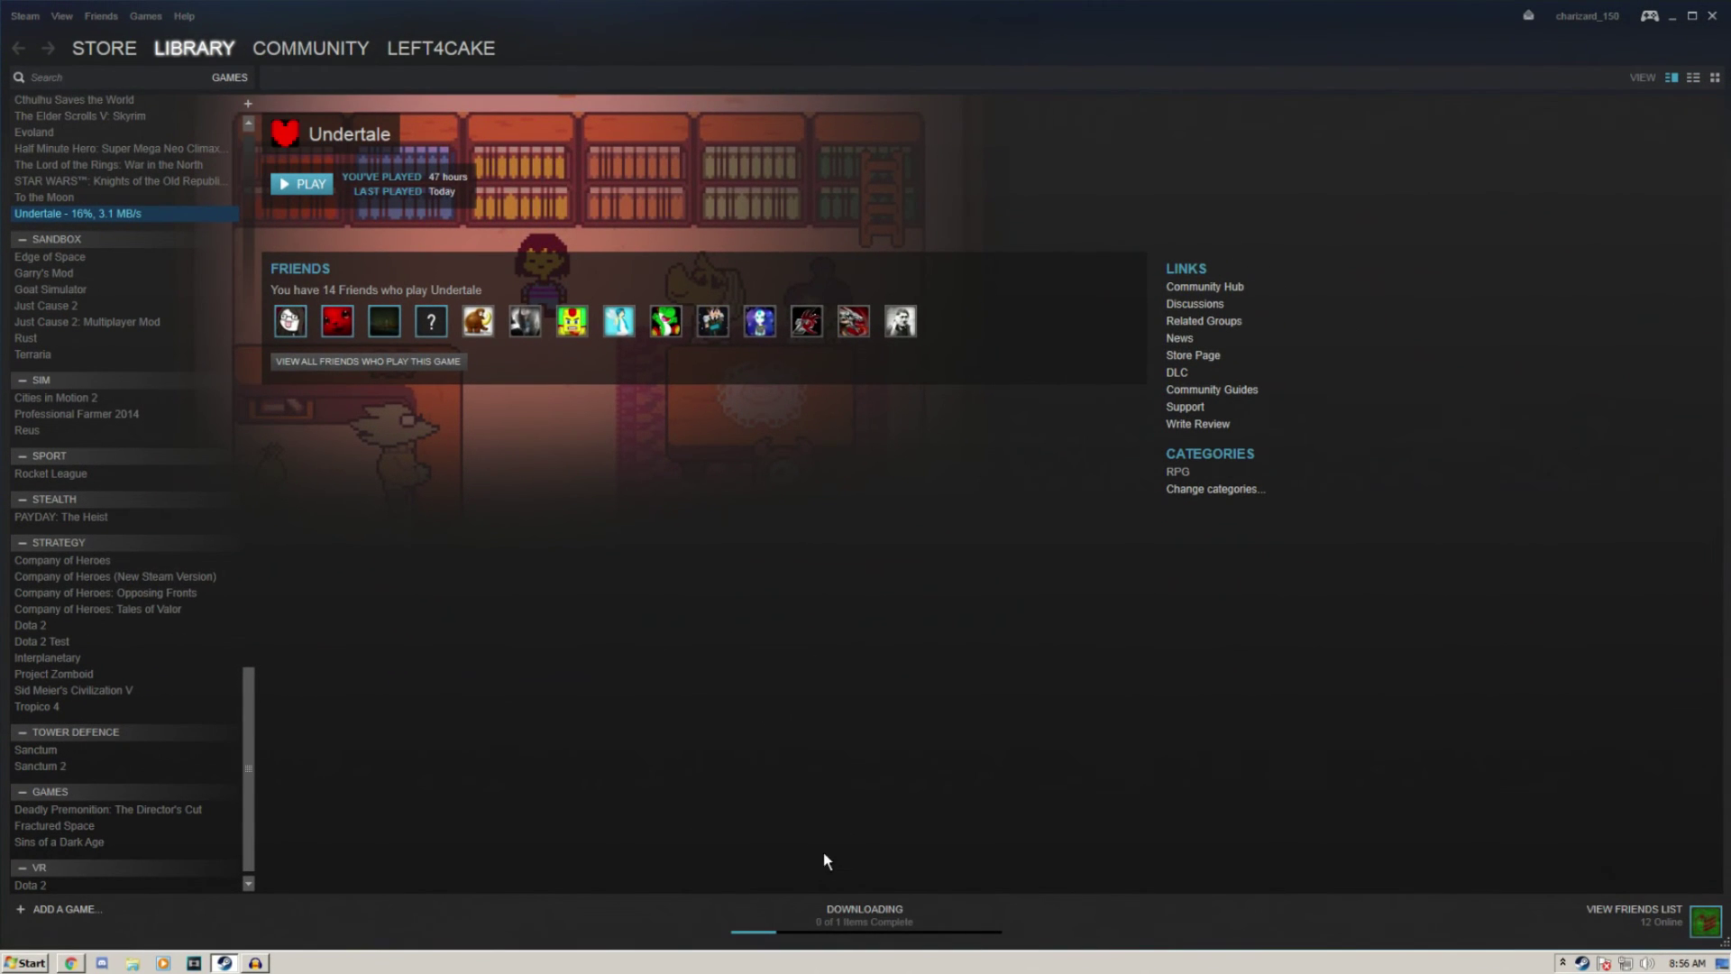
Step: Watch the 120.3 MB Undertale beta download finish on the Downloads page, then launch the game
left_click(938, 925)
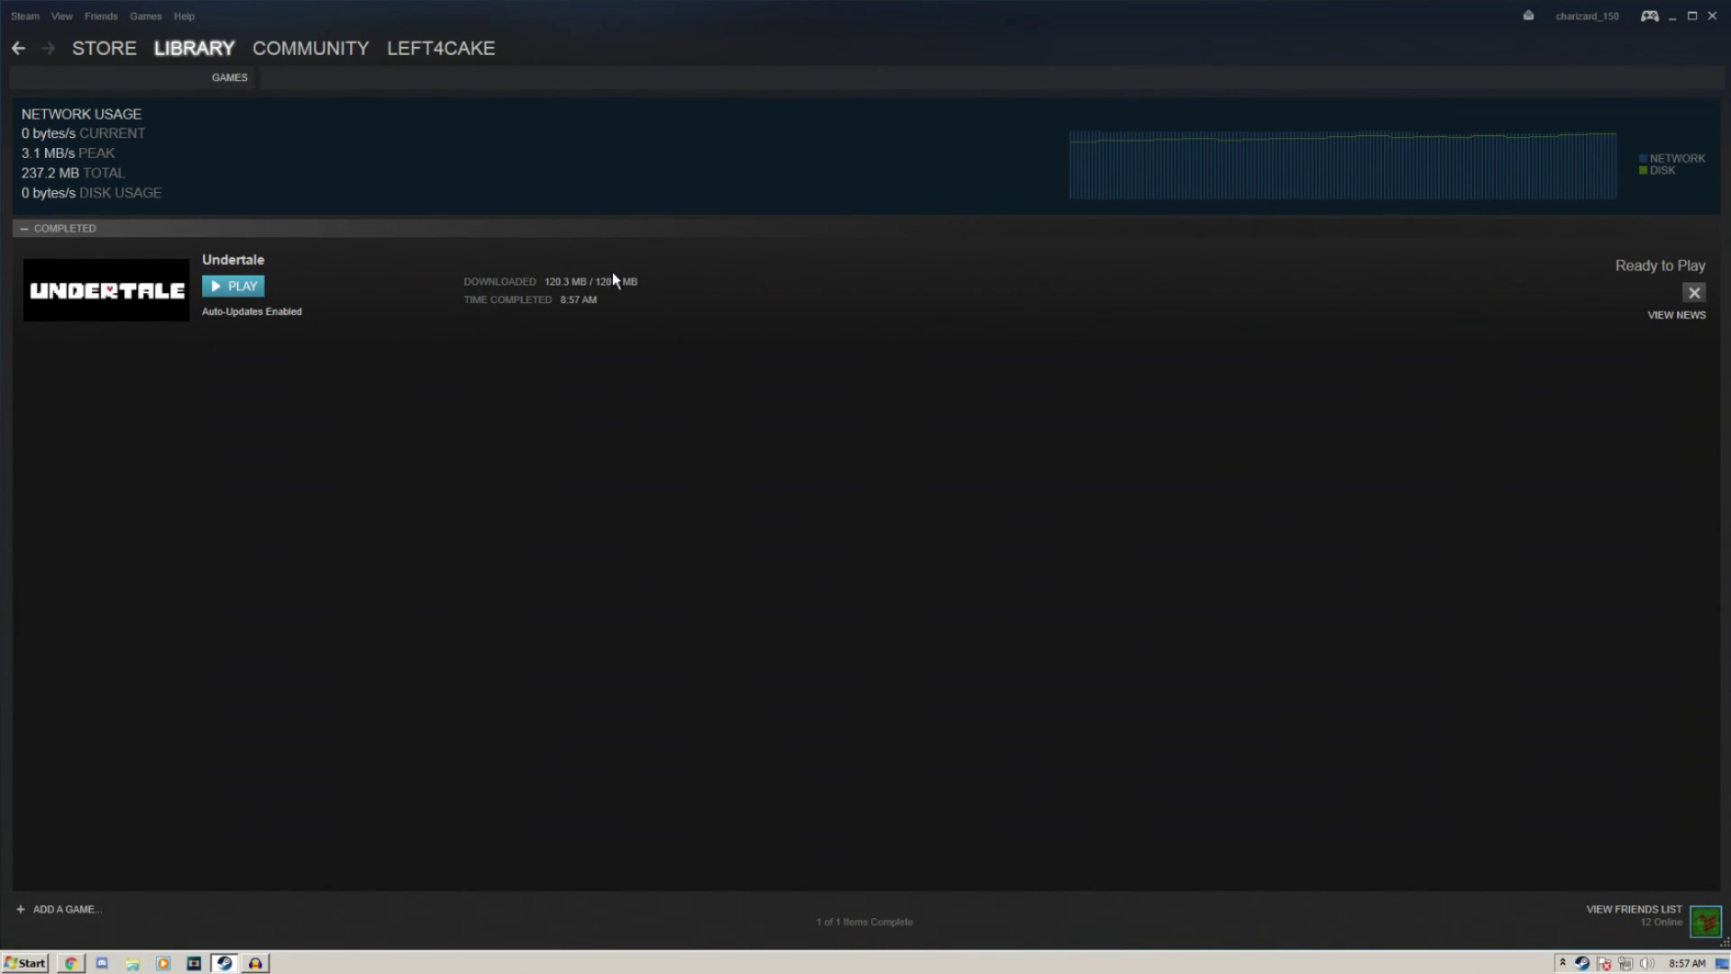
left_click(239, 288)
Step: Return to the Steam games library and close Undertale after it stops working
left_click(168, 67)
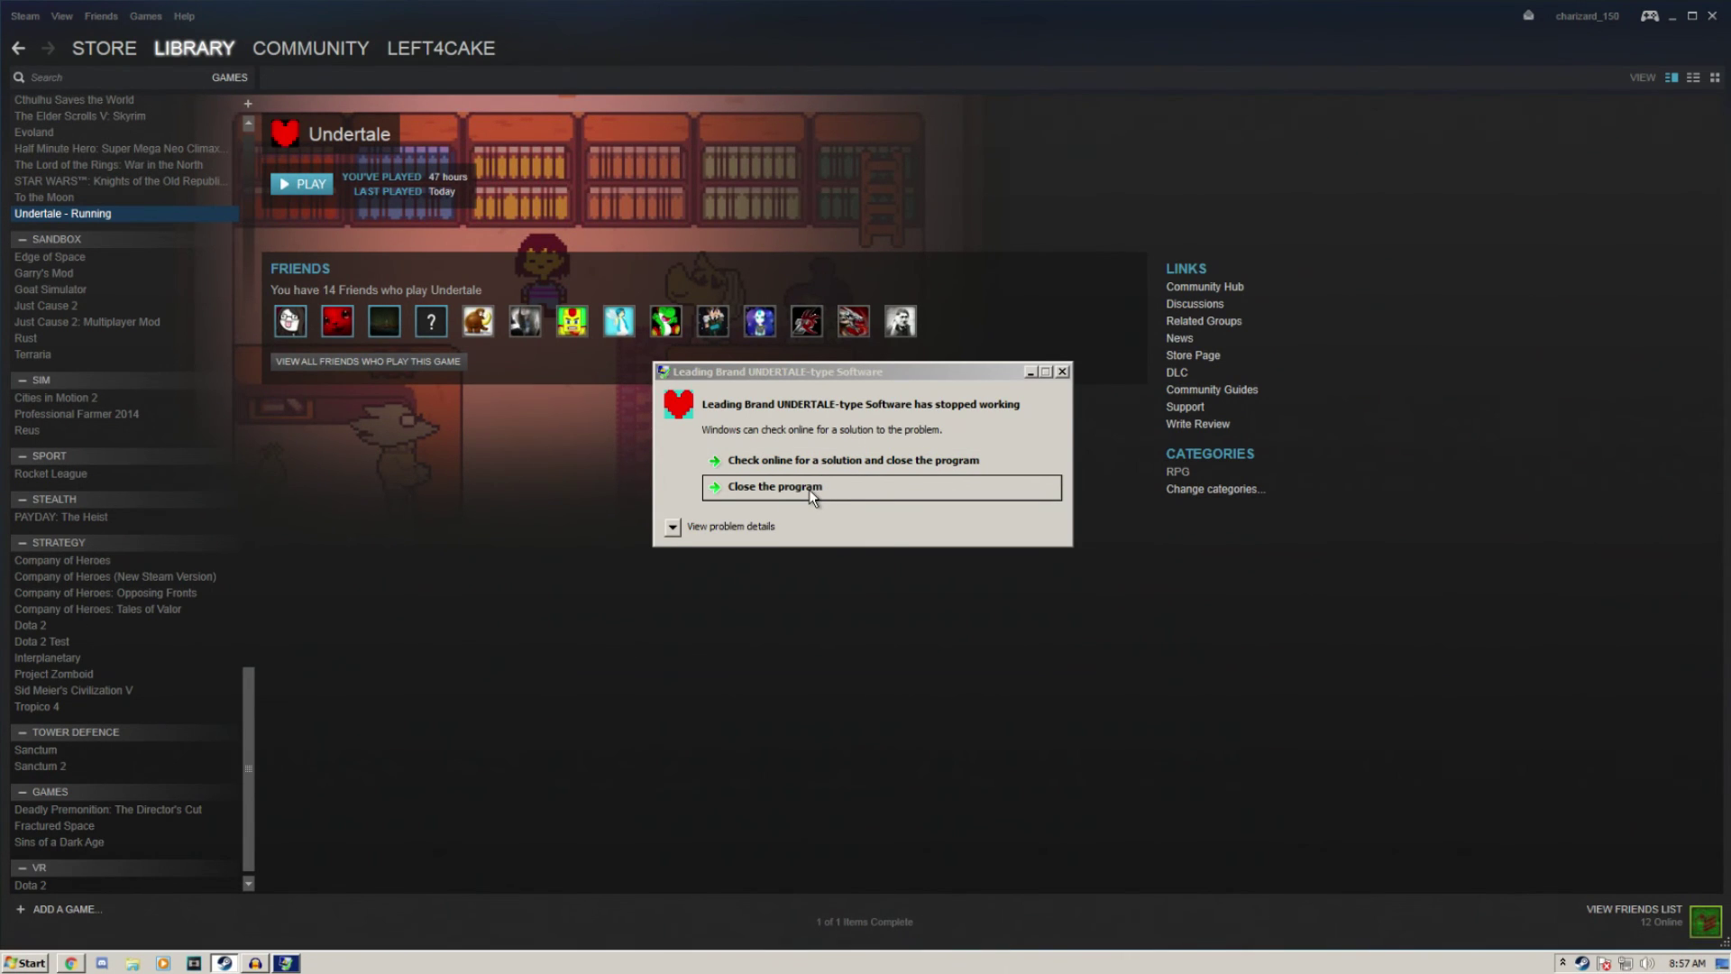
left_click(811, 495)
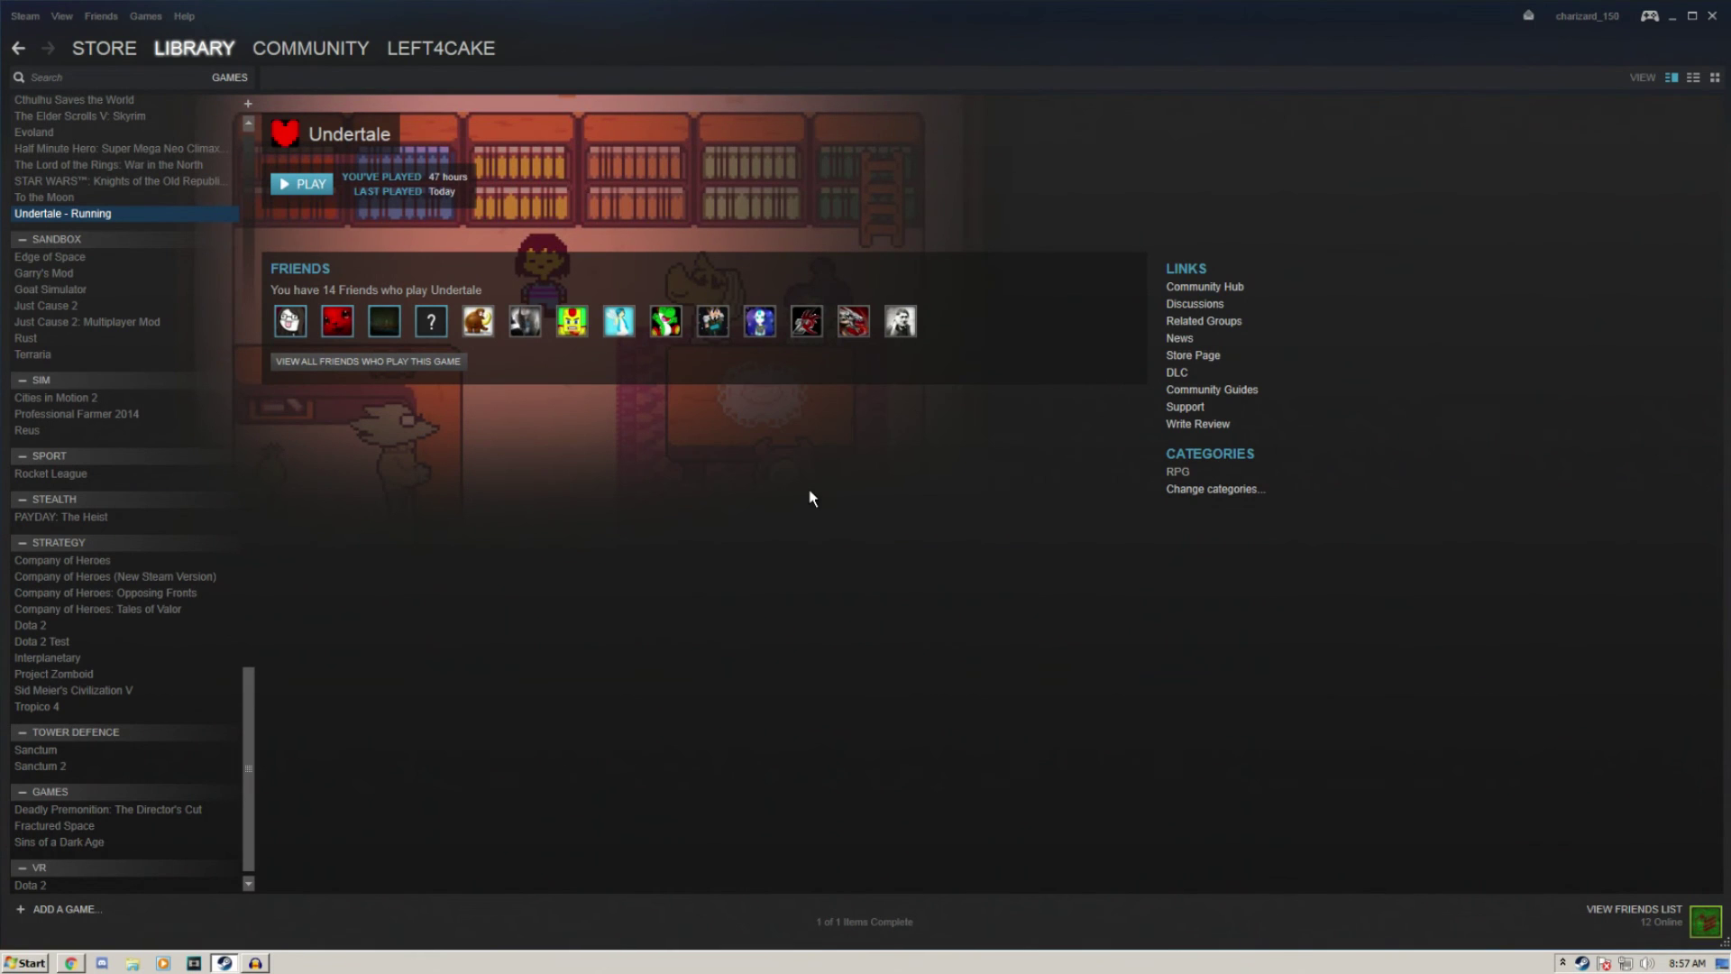
Step: Browse to steamapps\common\Undertale and show the 7-Zip submenu for UNDERTALE.exe
left_click(133, 963)
left_click(387, 300)
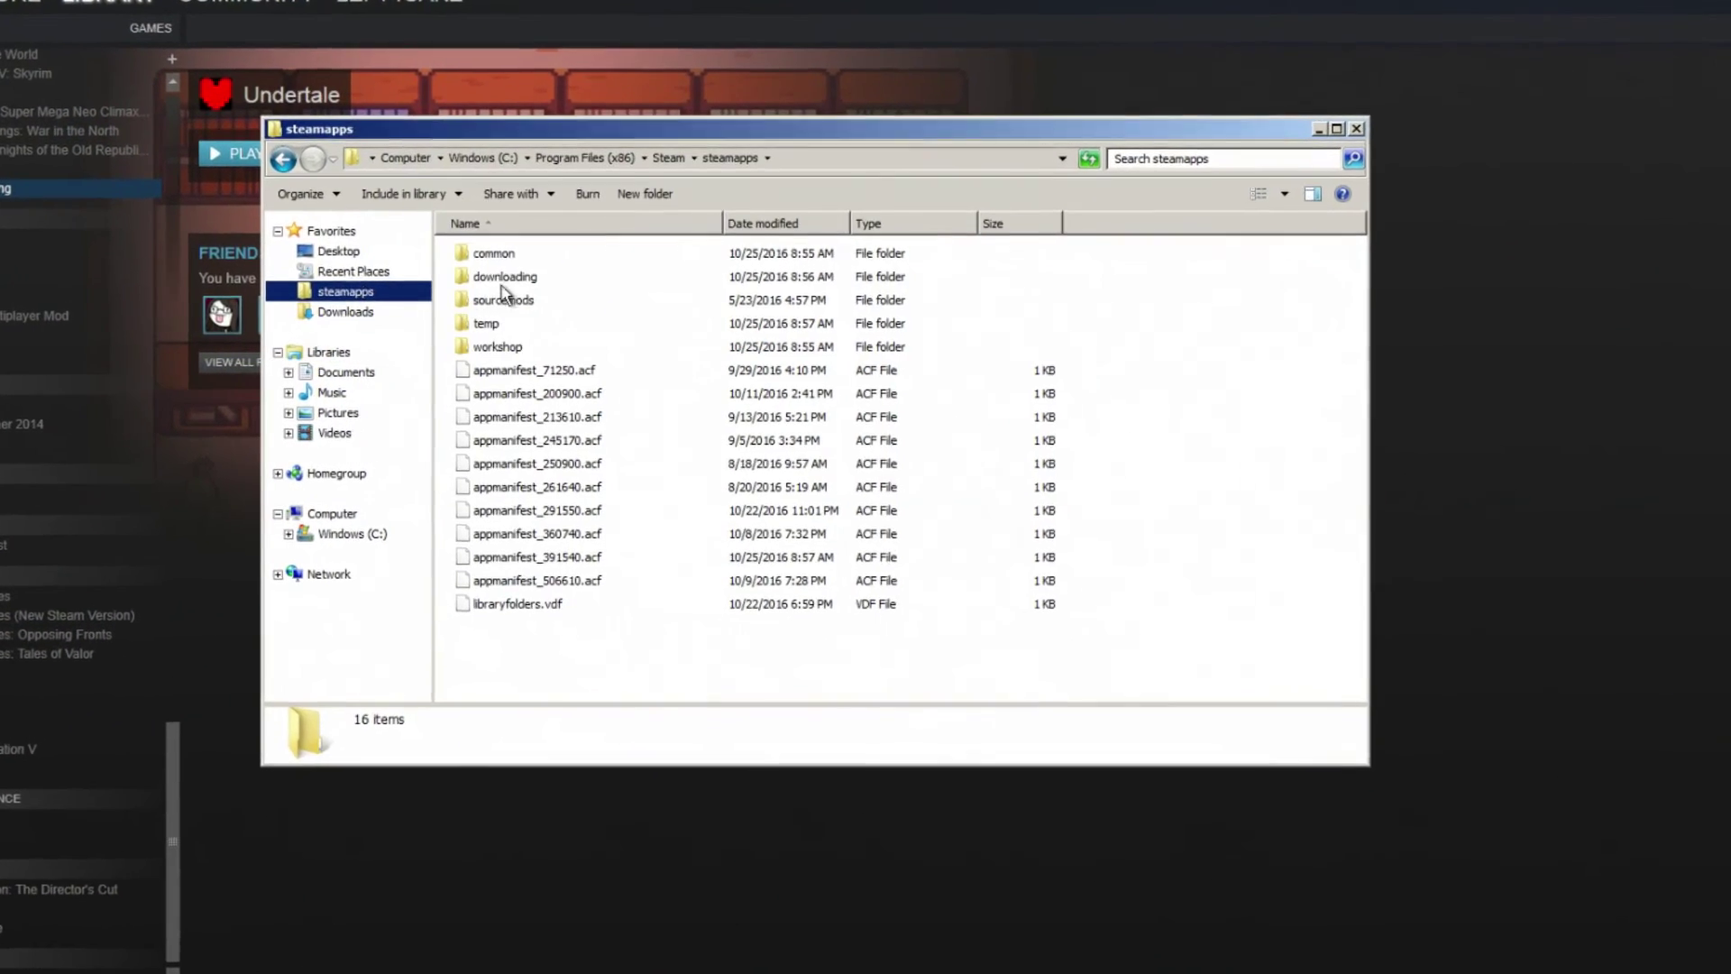
left_click(514, 255)
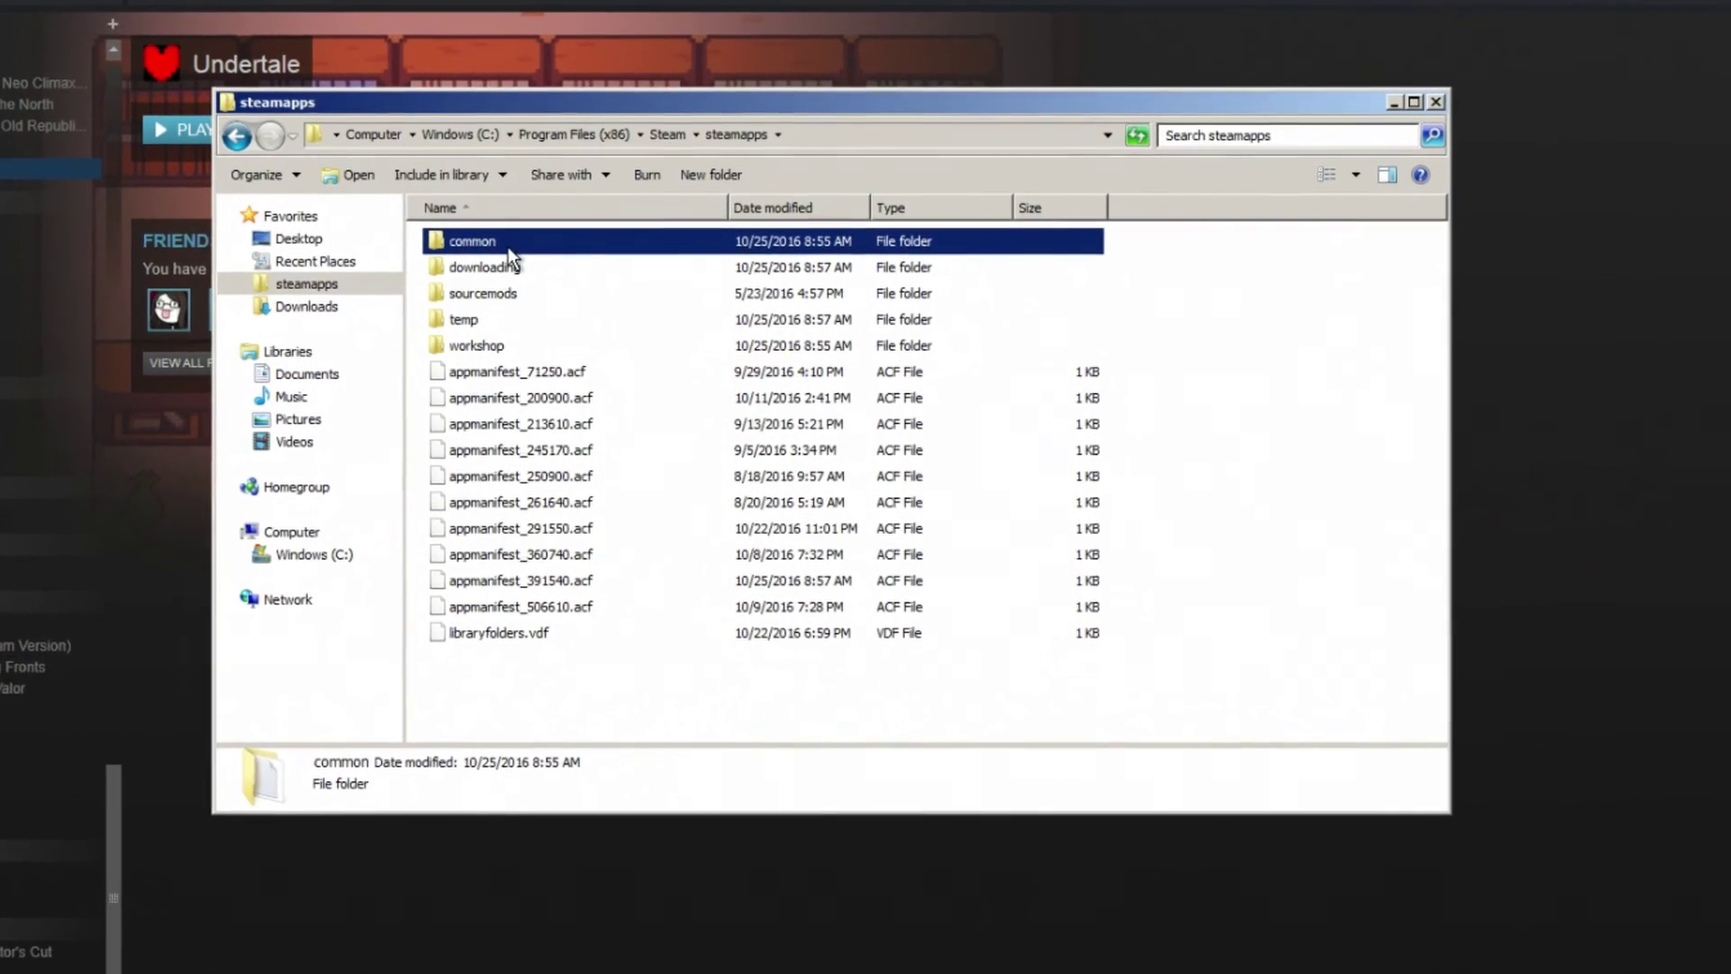
double_click(505, 240)
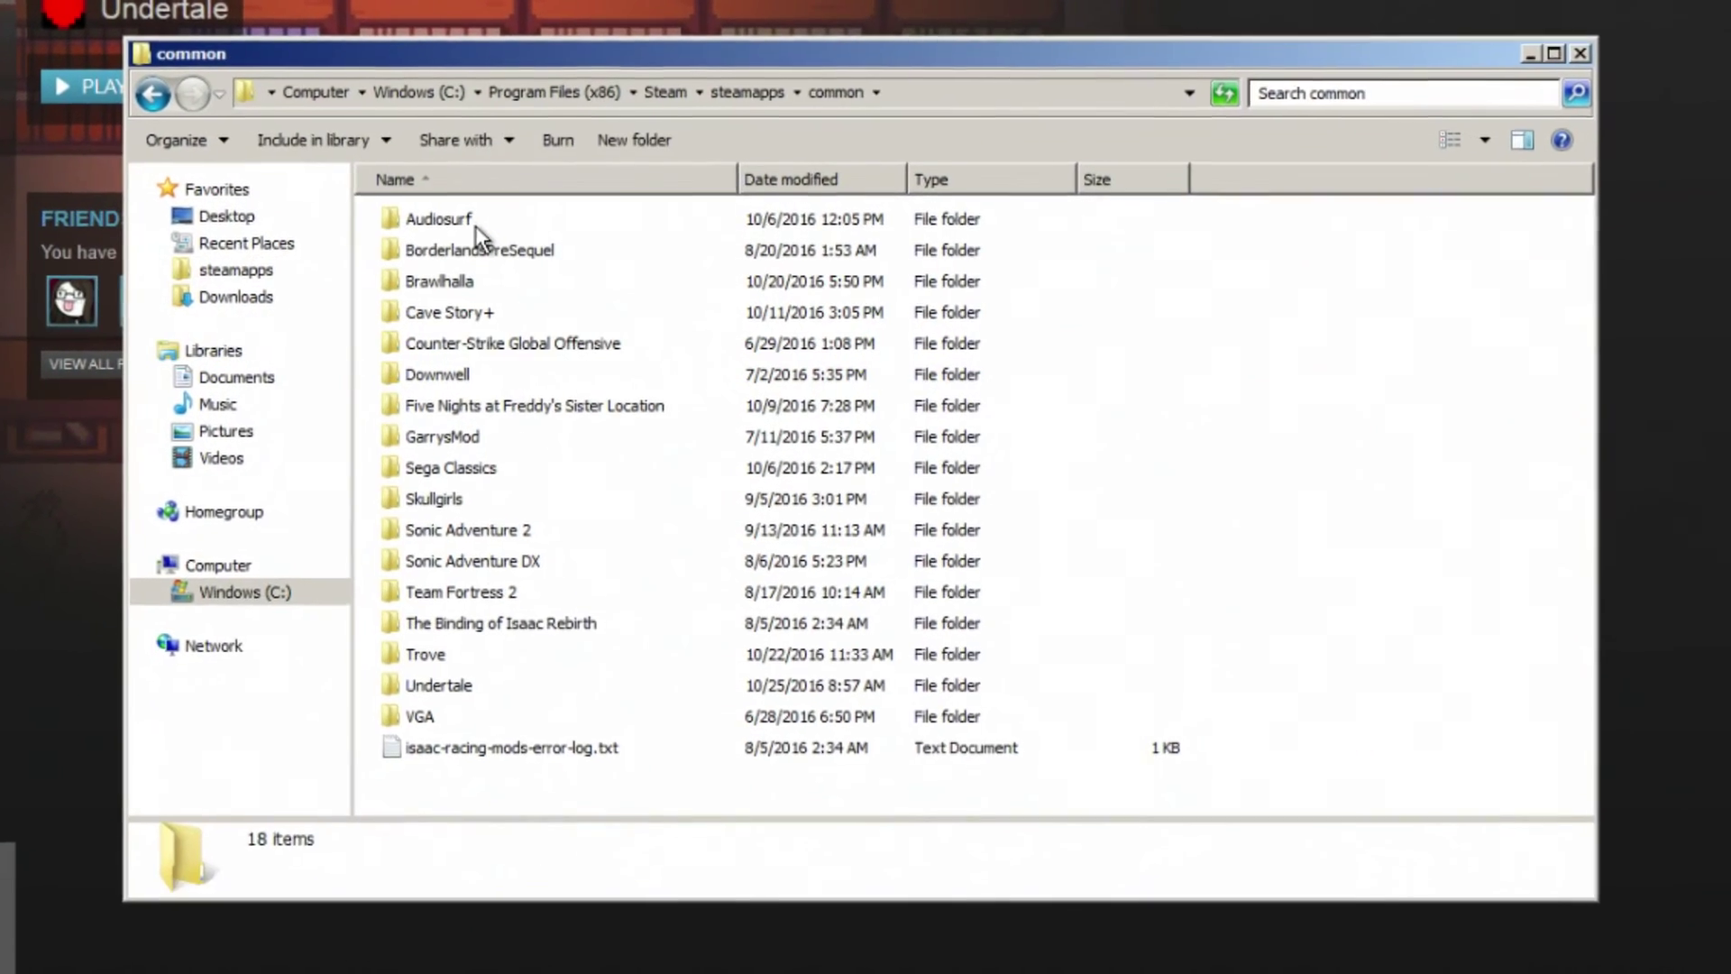
double_click(425, 701)
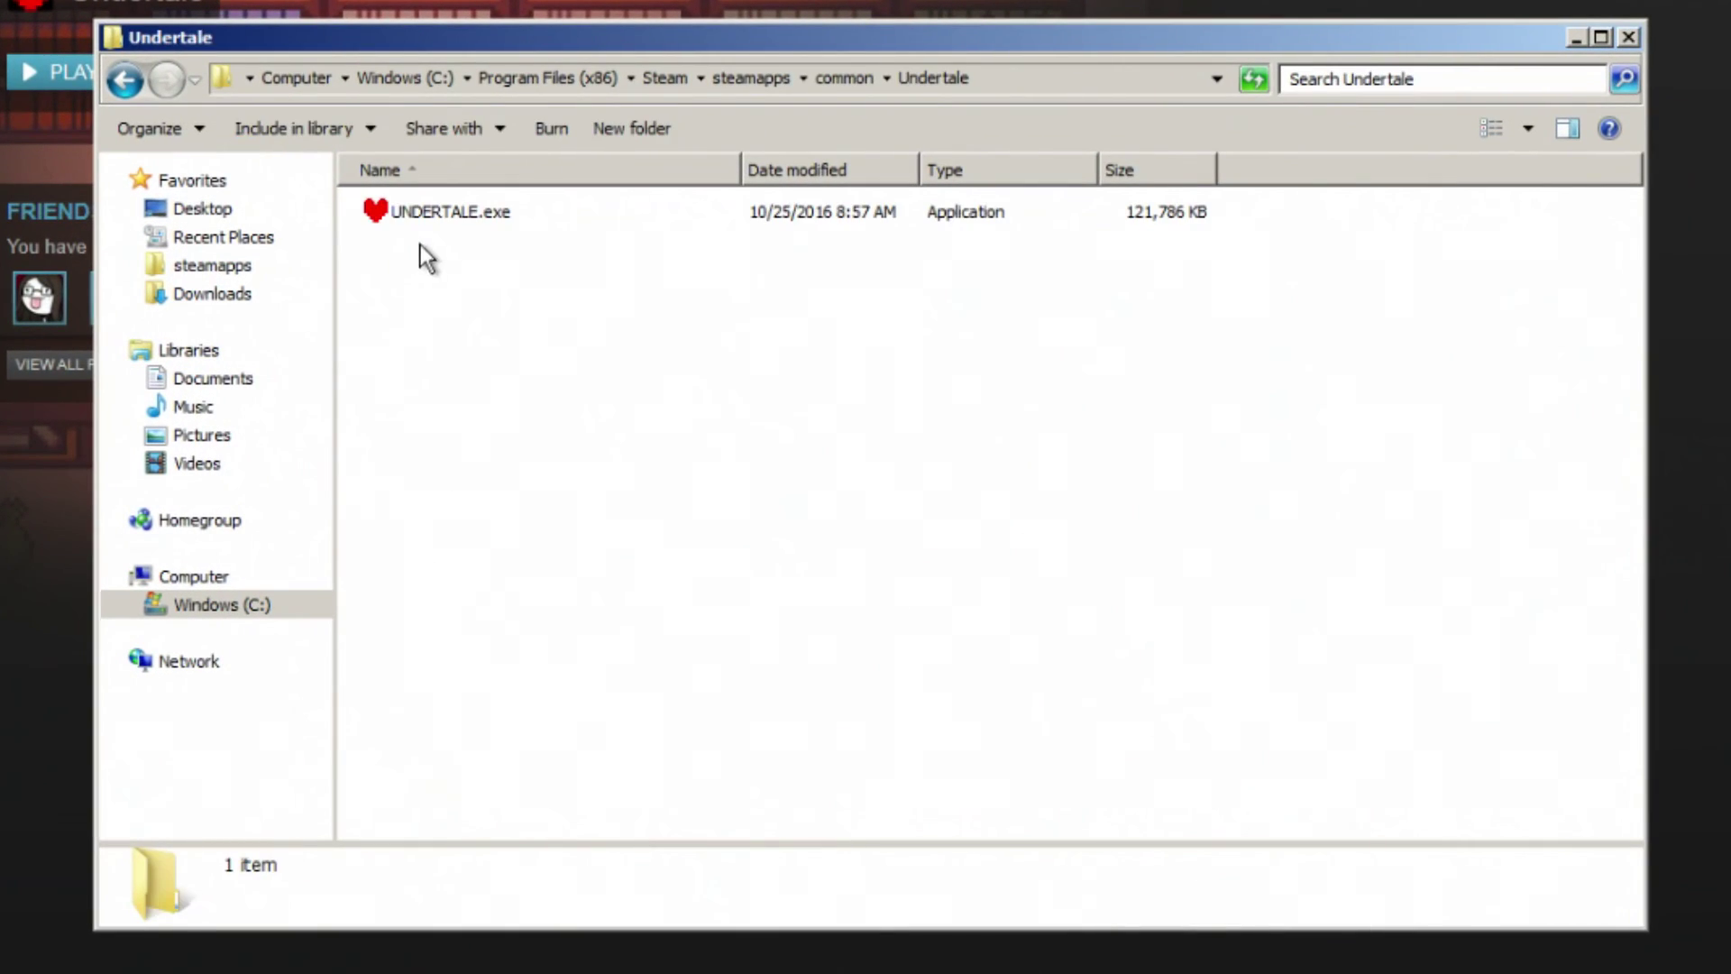
right_click(431, 209)
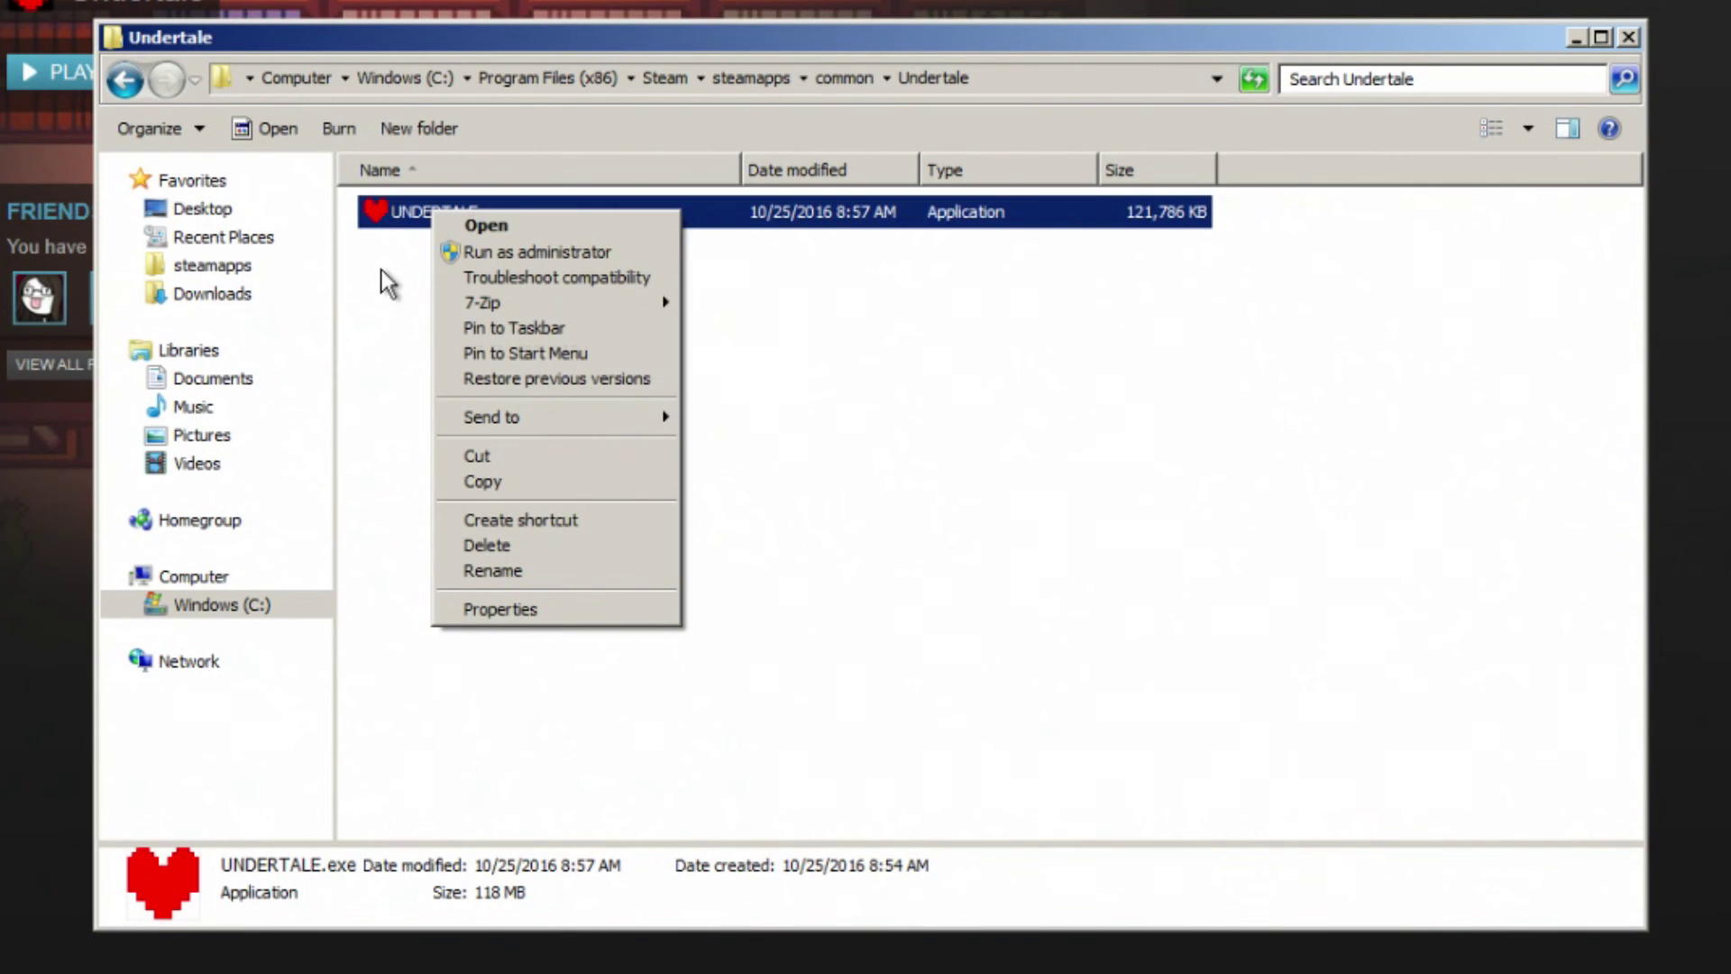
left_click(383, 271)
right_click(447, 215)
mouse_move(466, 309)
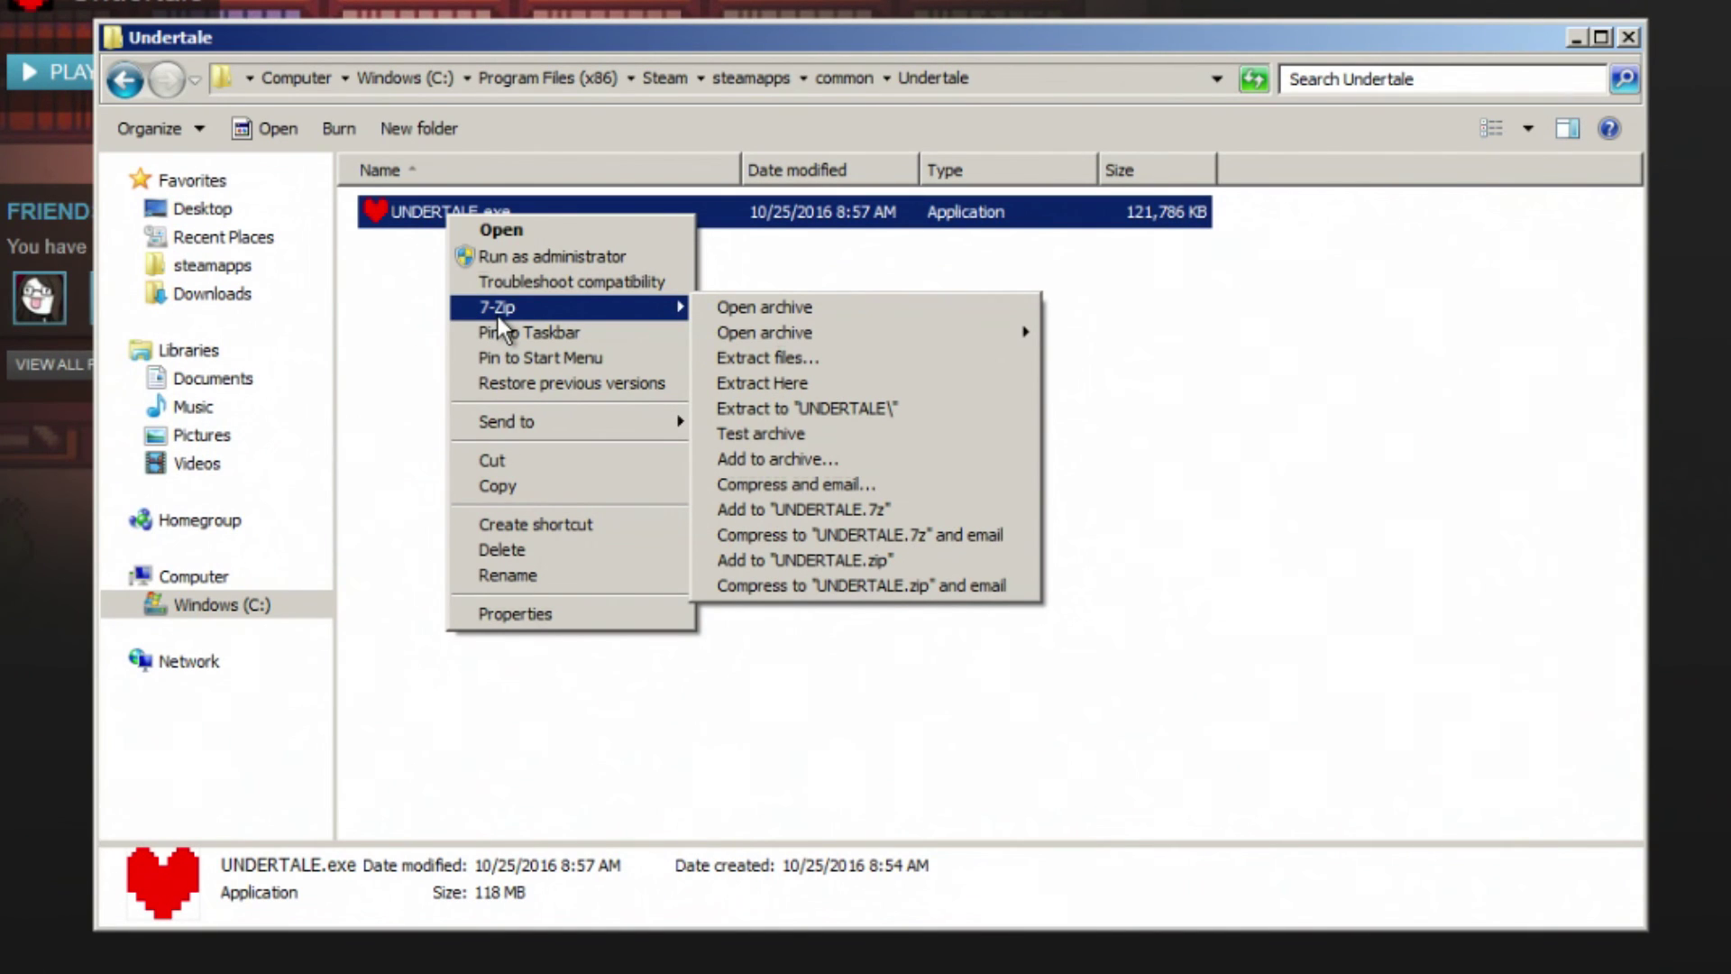
Step: Extract UNDERTALE.exe with 7-Zip into an UNDERTALE folder, check its 221 files, then go back up
left_click(784, 358)
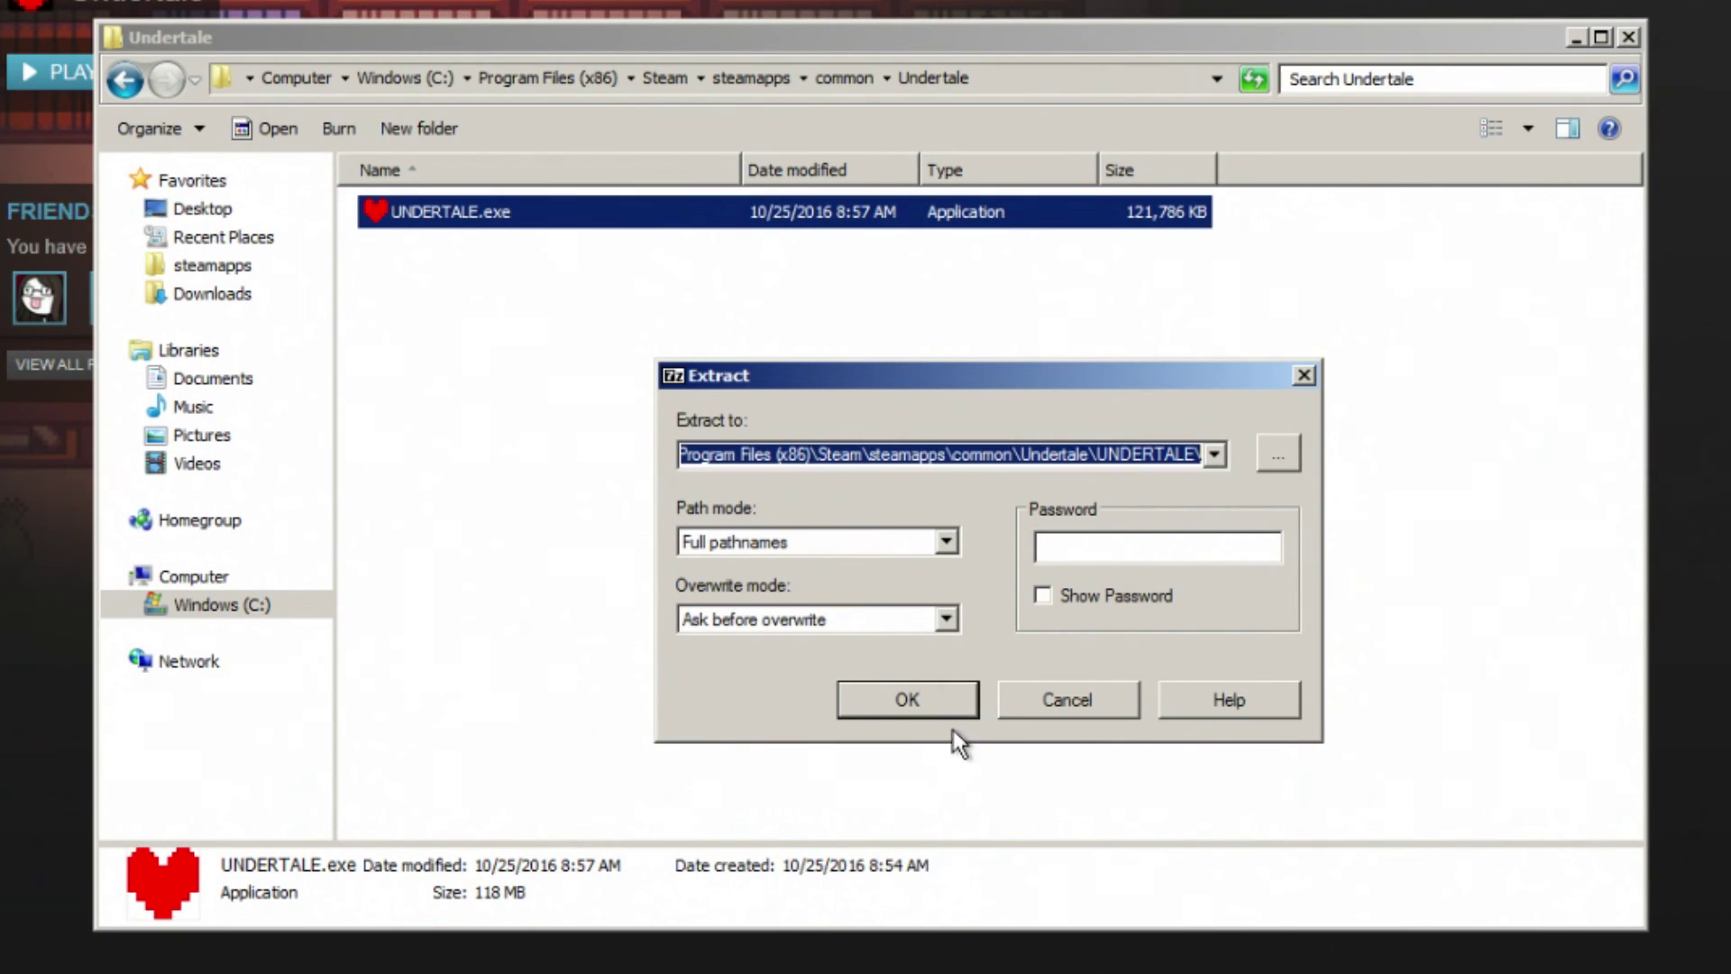
left_click(949, 702)
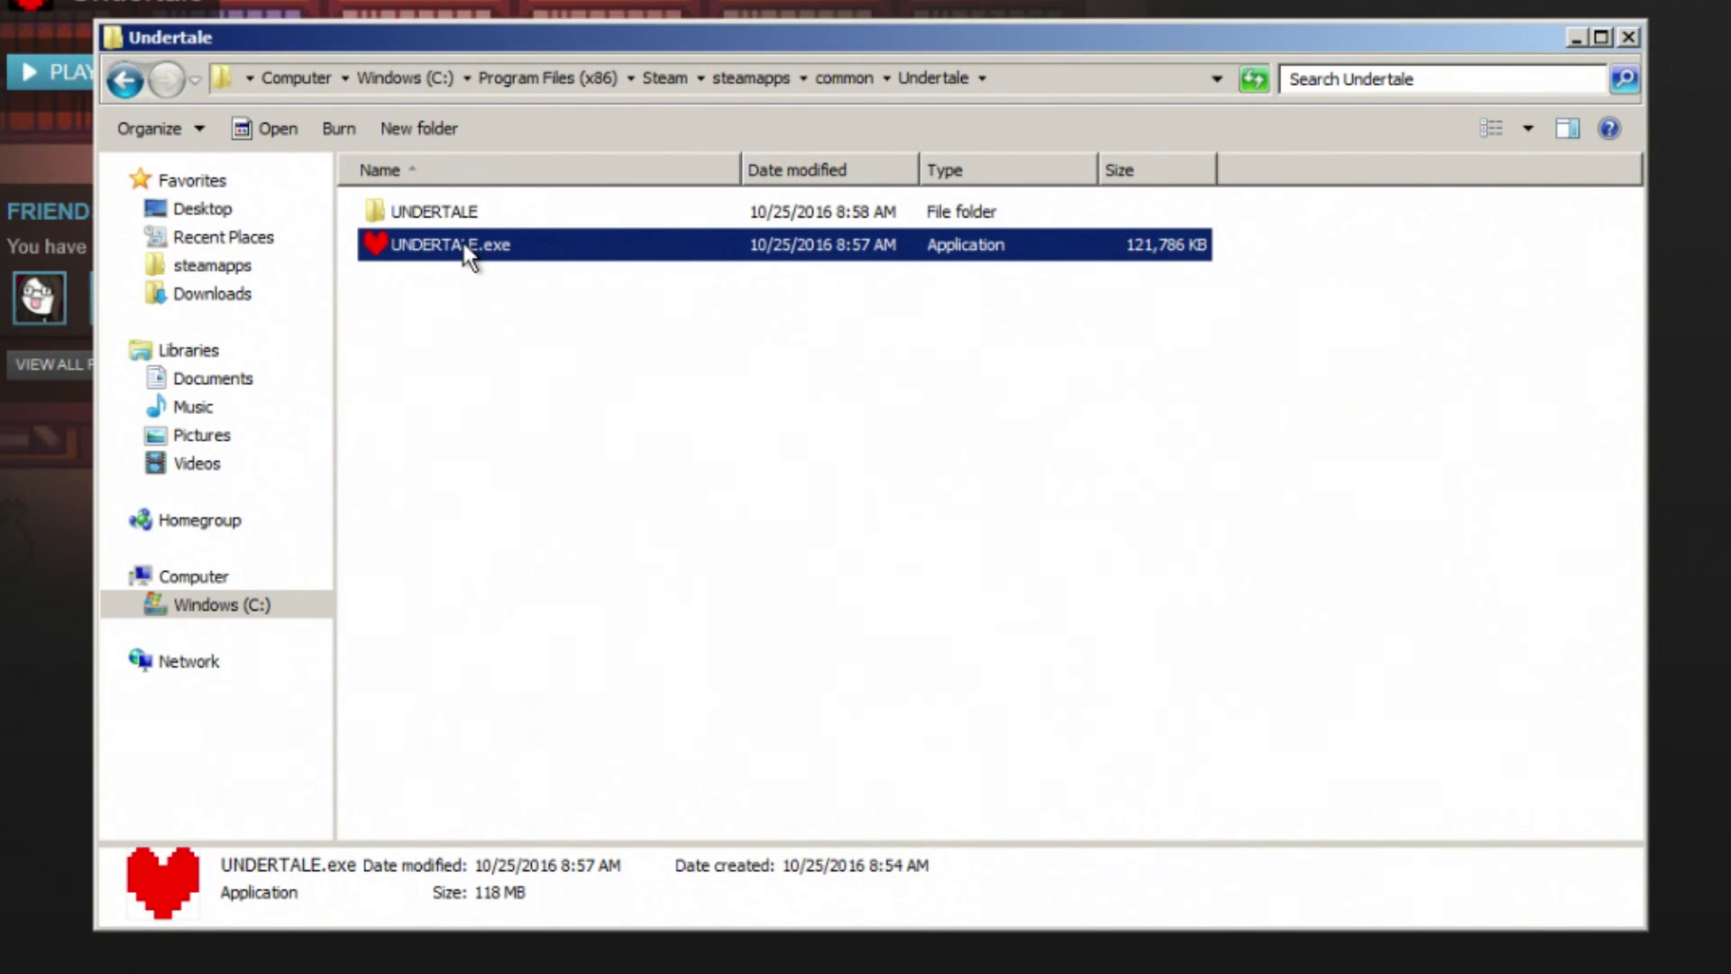
double_click(445, 213)
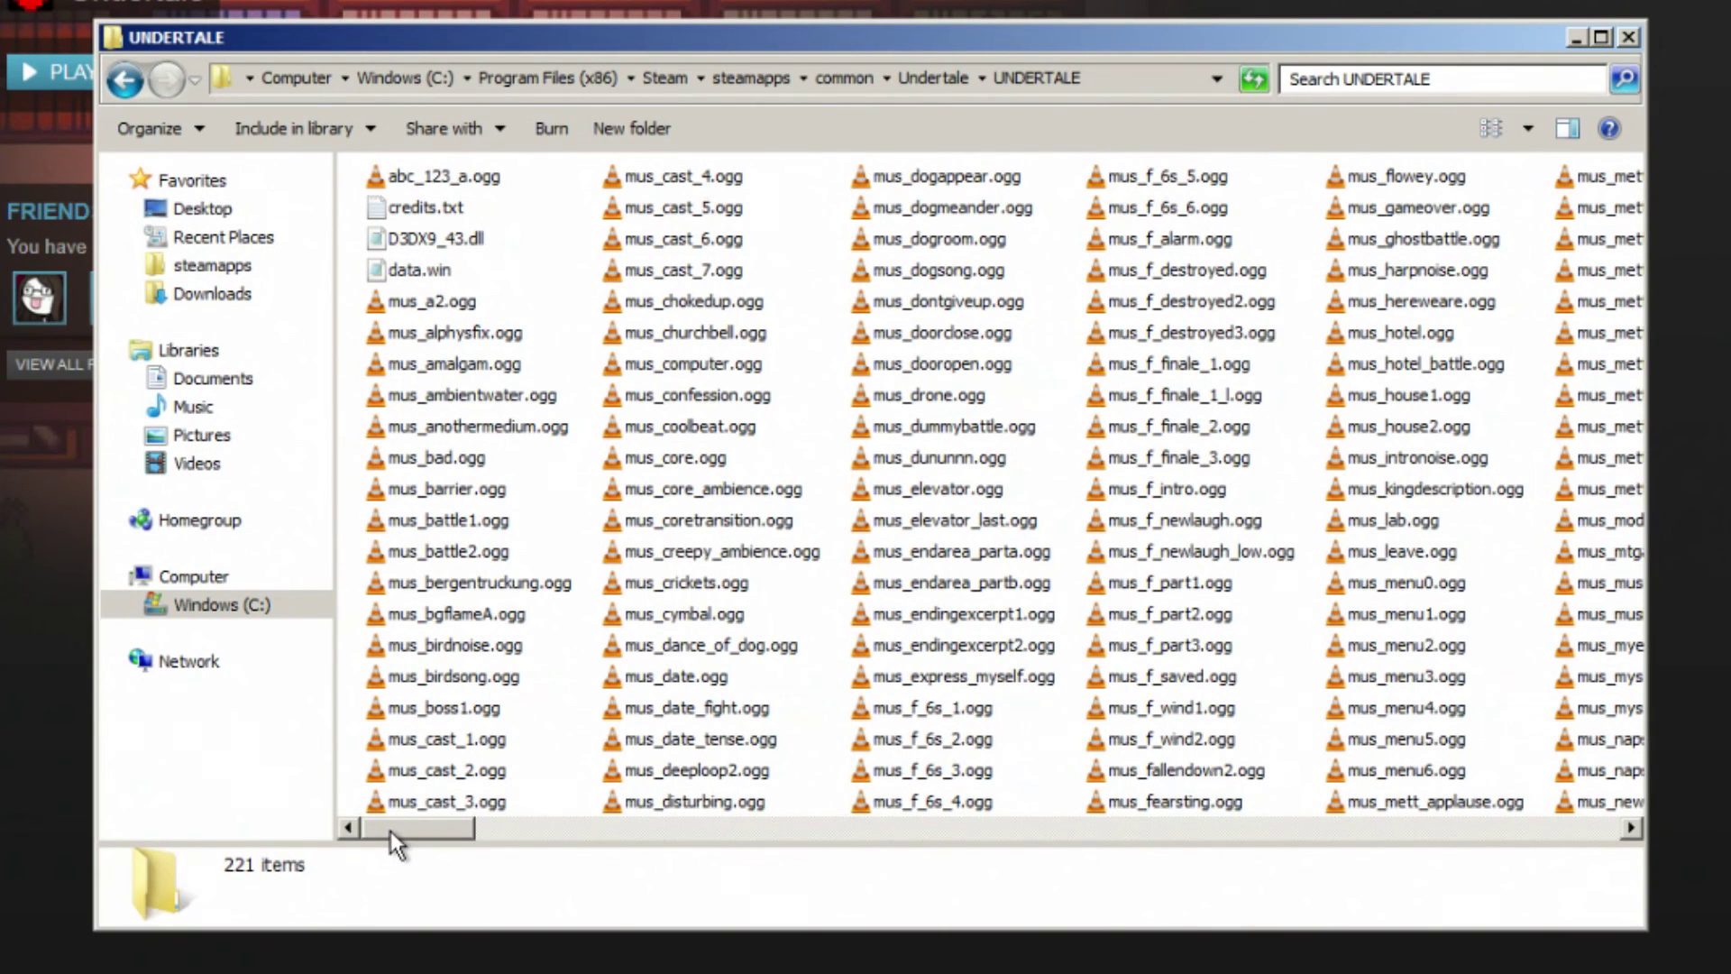
left_click_drag(391, 829, 1324, 868)
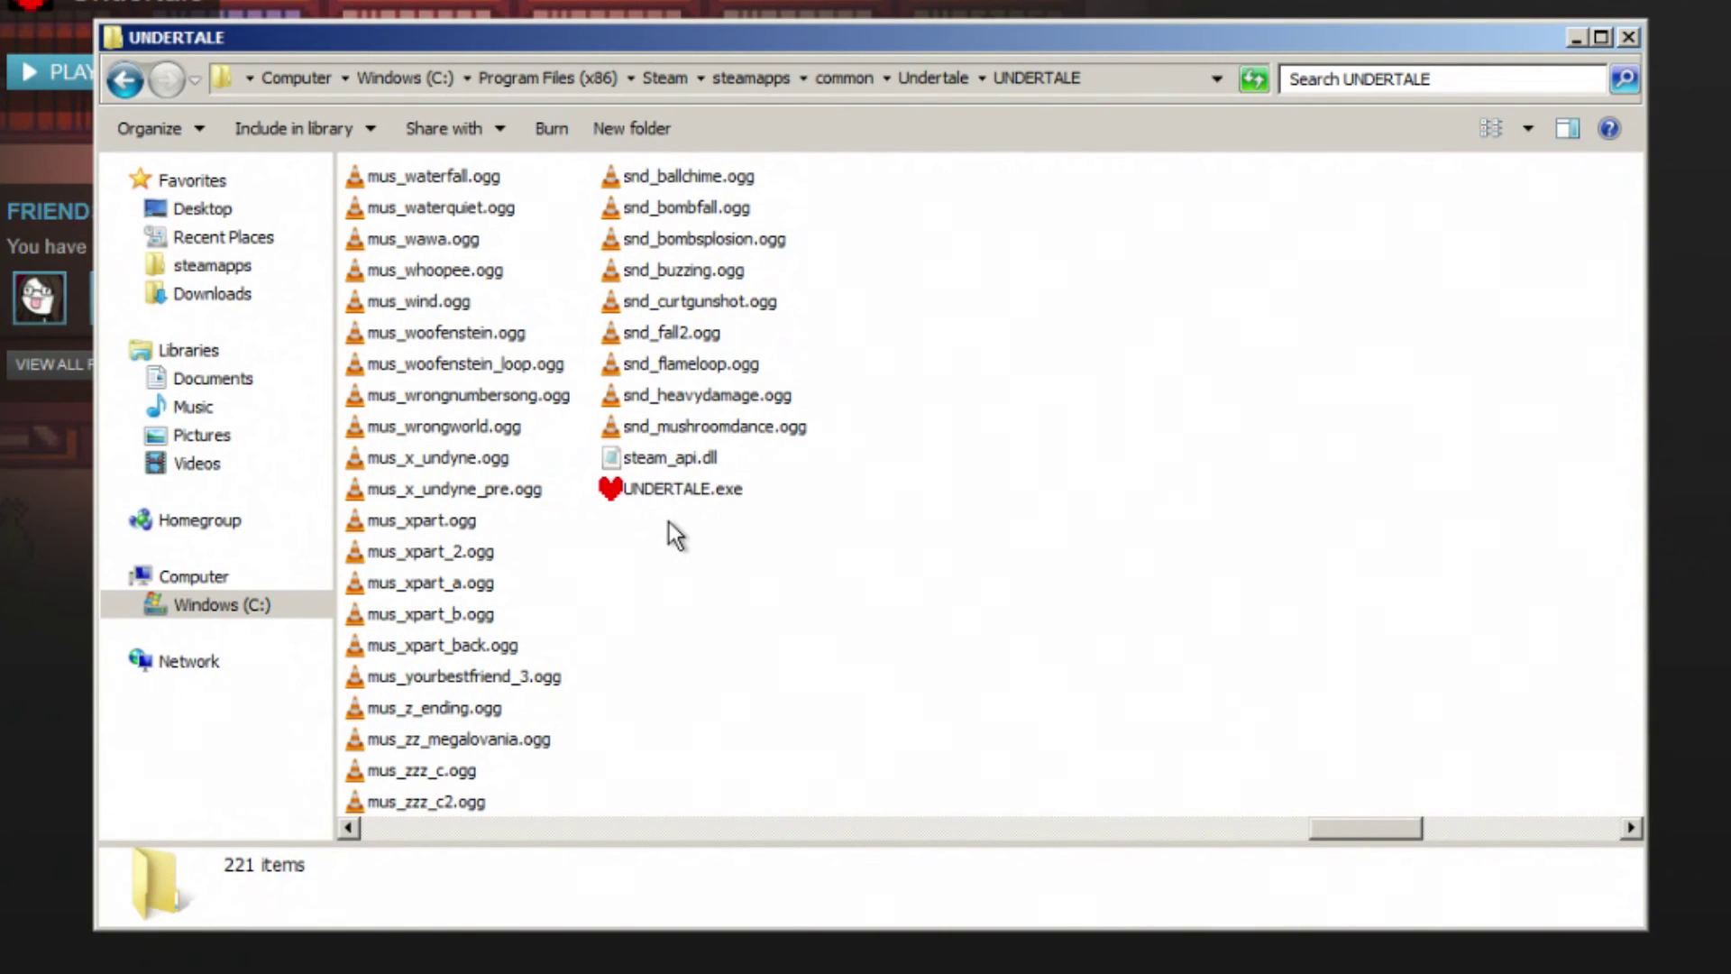
left_click(932, 86)
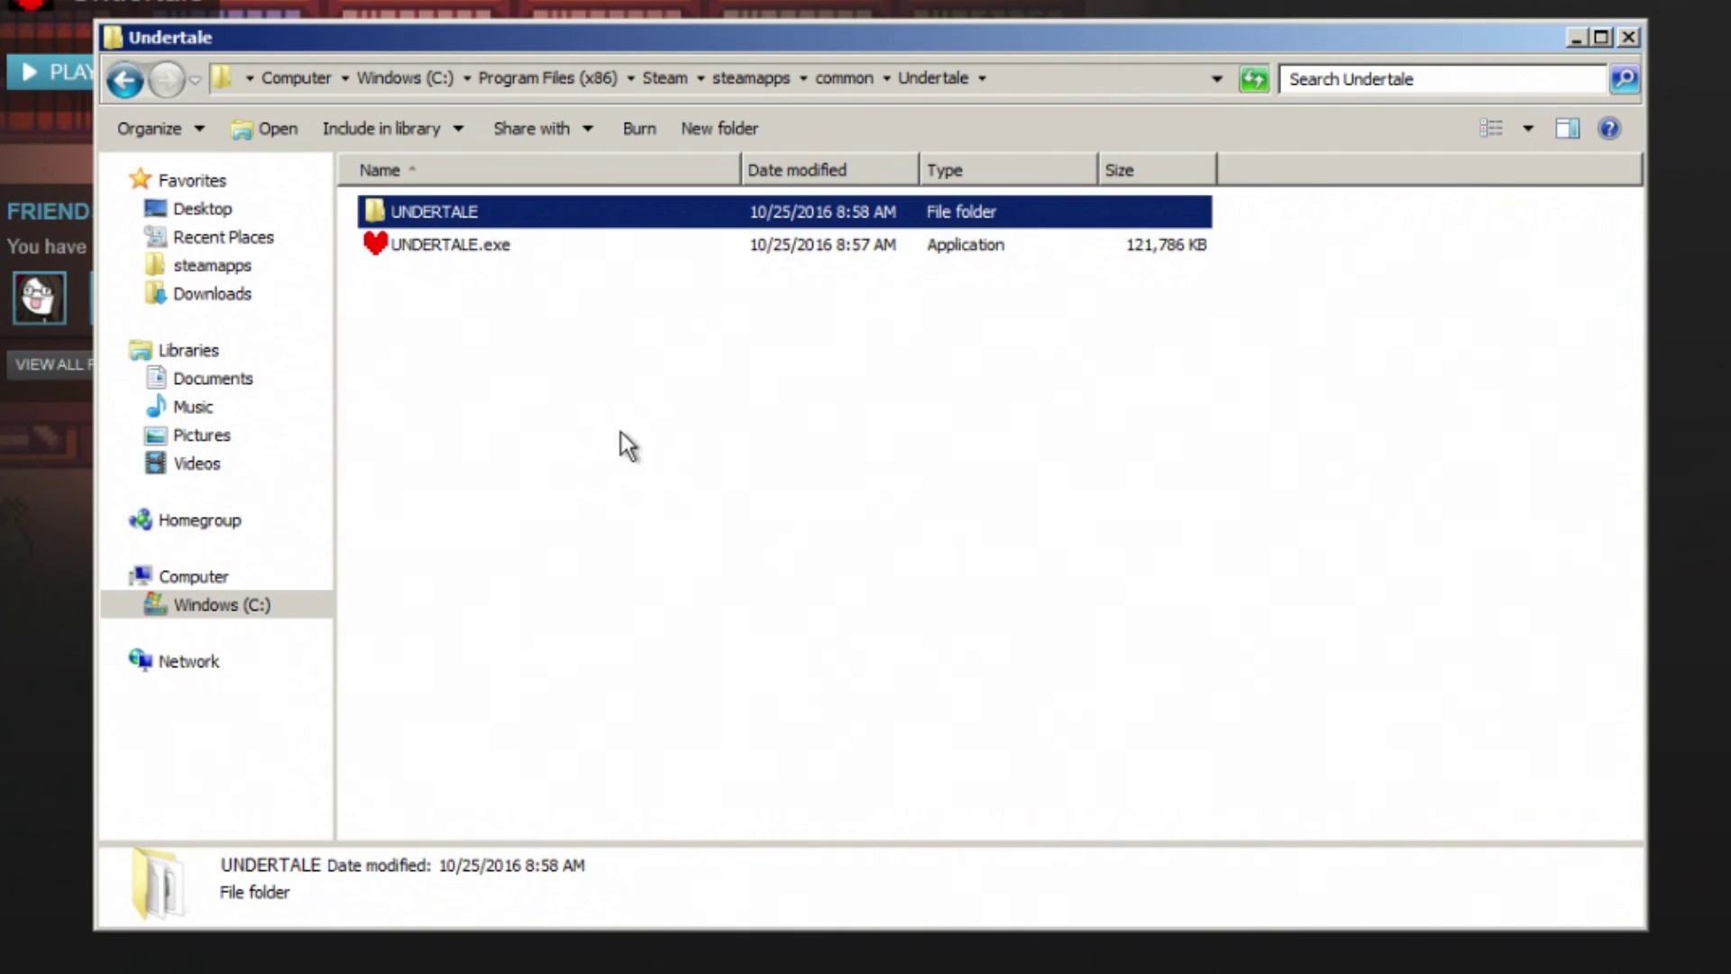
Step: Paste all extracted files, including the .ogg tracks, into the main Undertale folder, replacing existing files
double_click(412, 213)
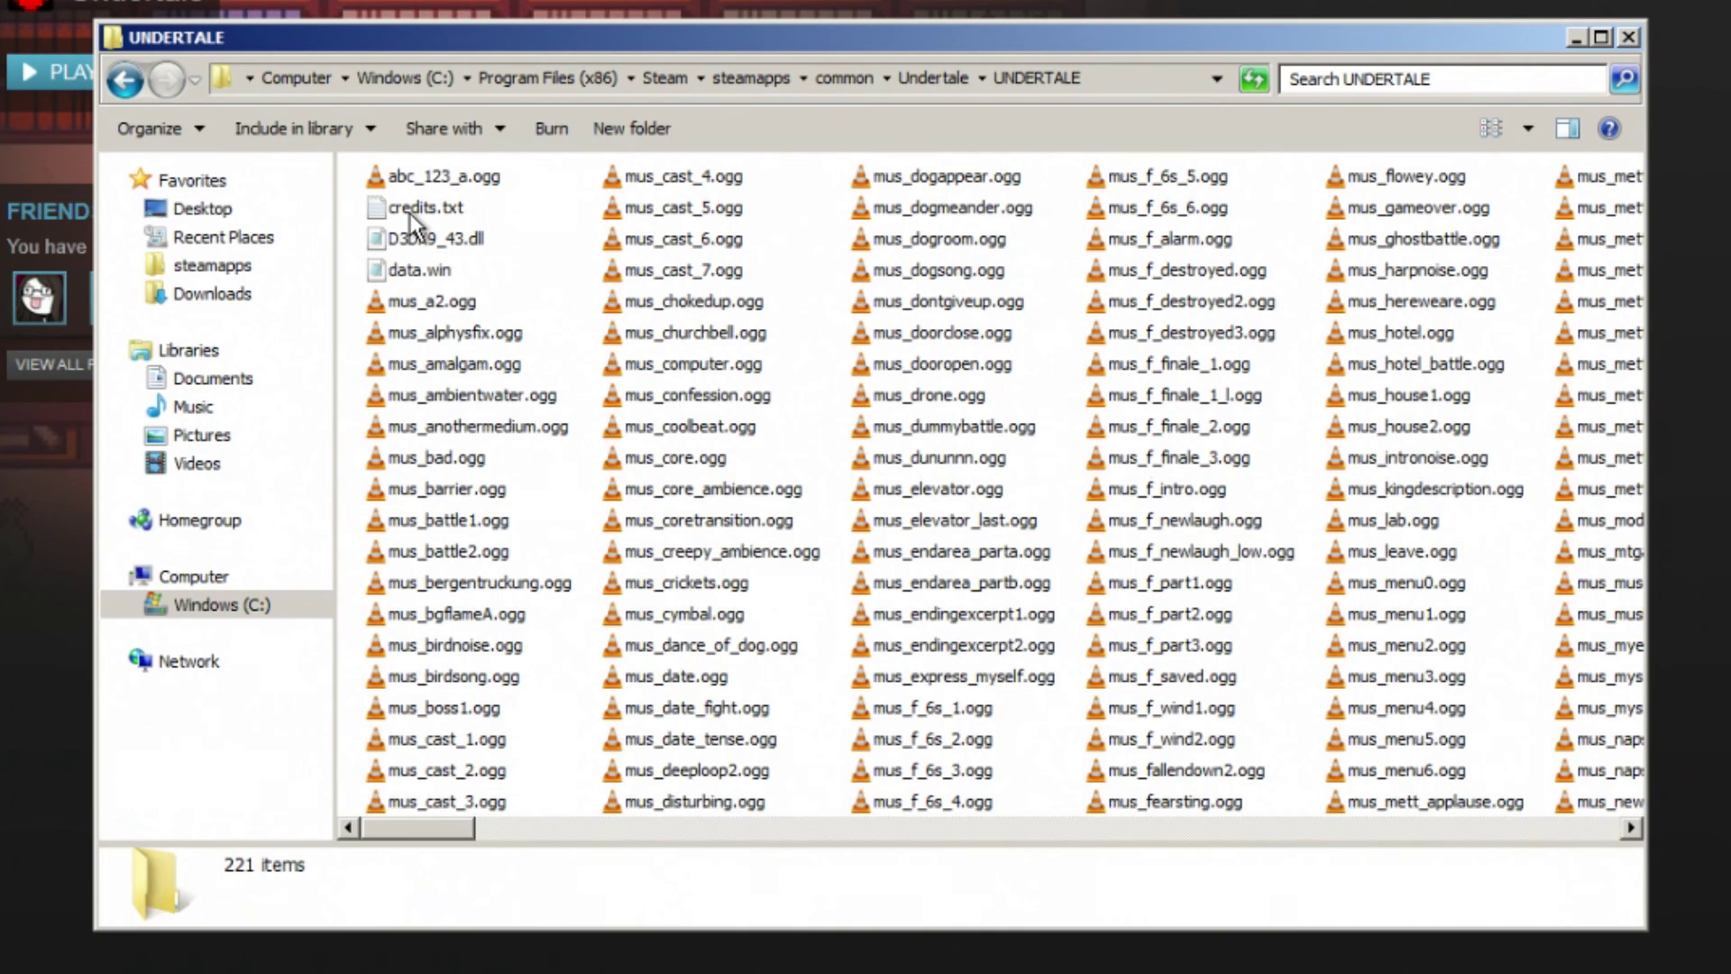
left_click(415, 801)
left_click_drag(417, 824, 1271, 788)
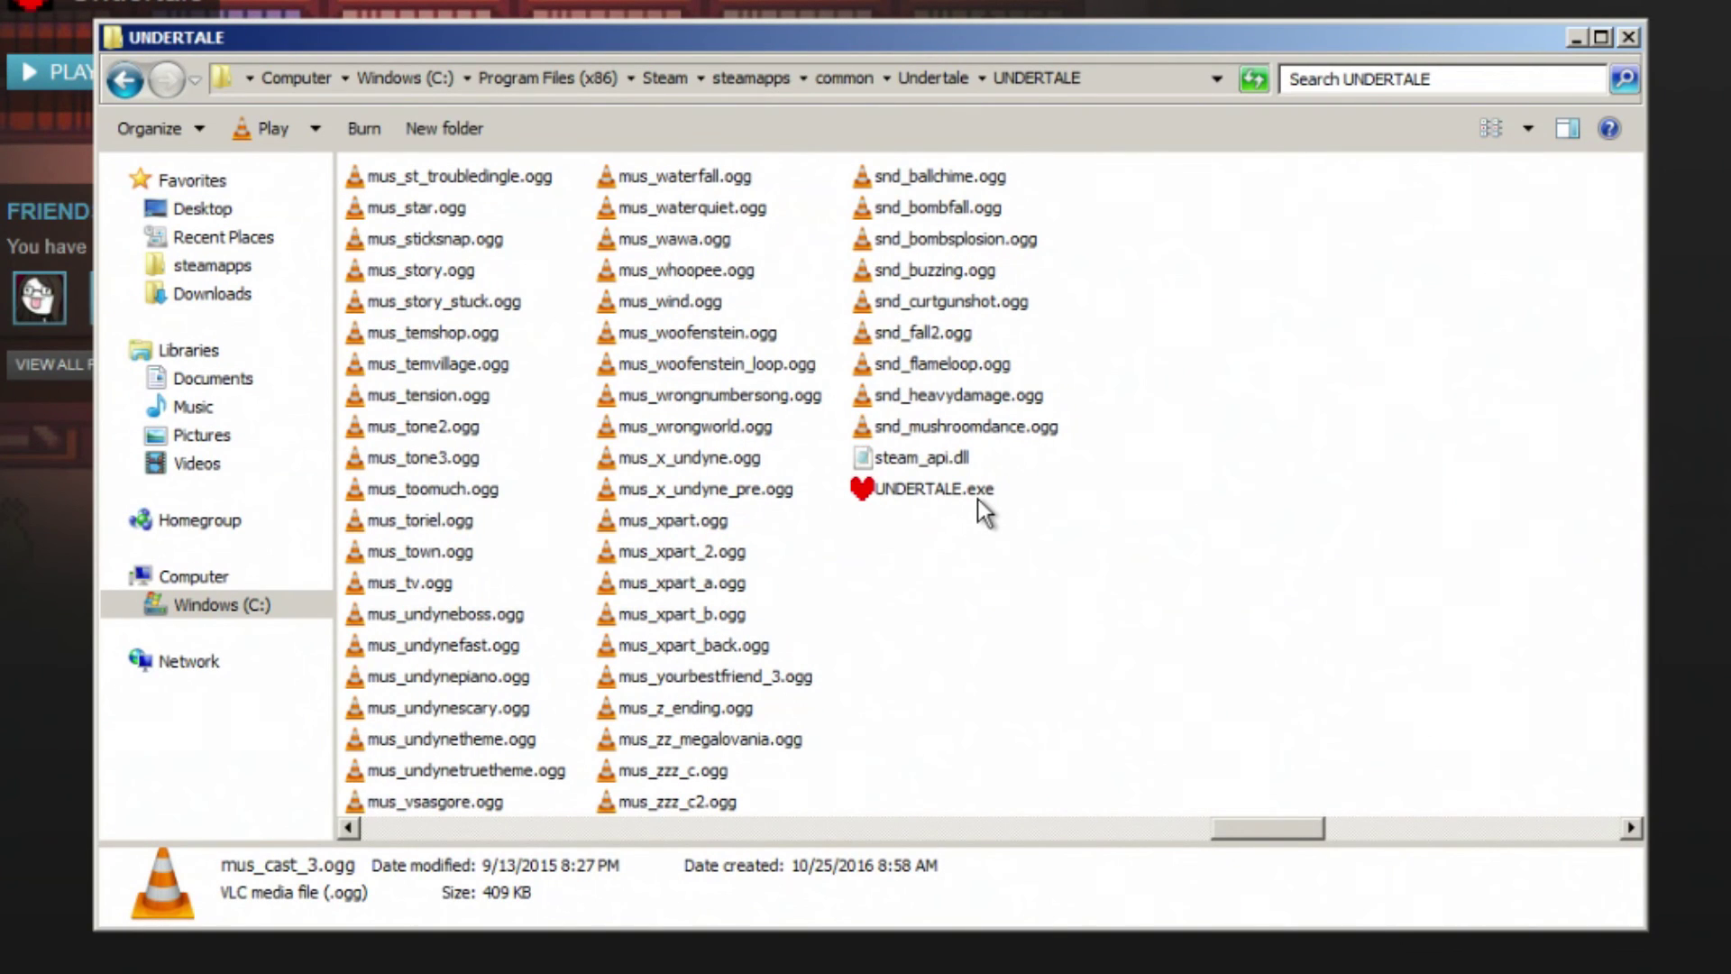
key("ctrl+a")
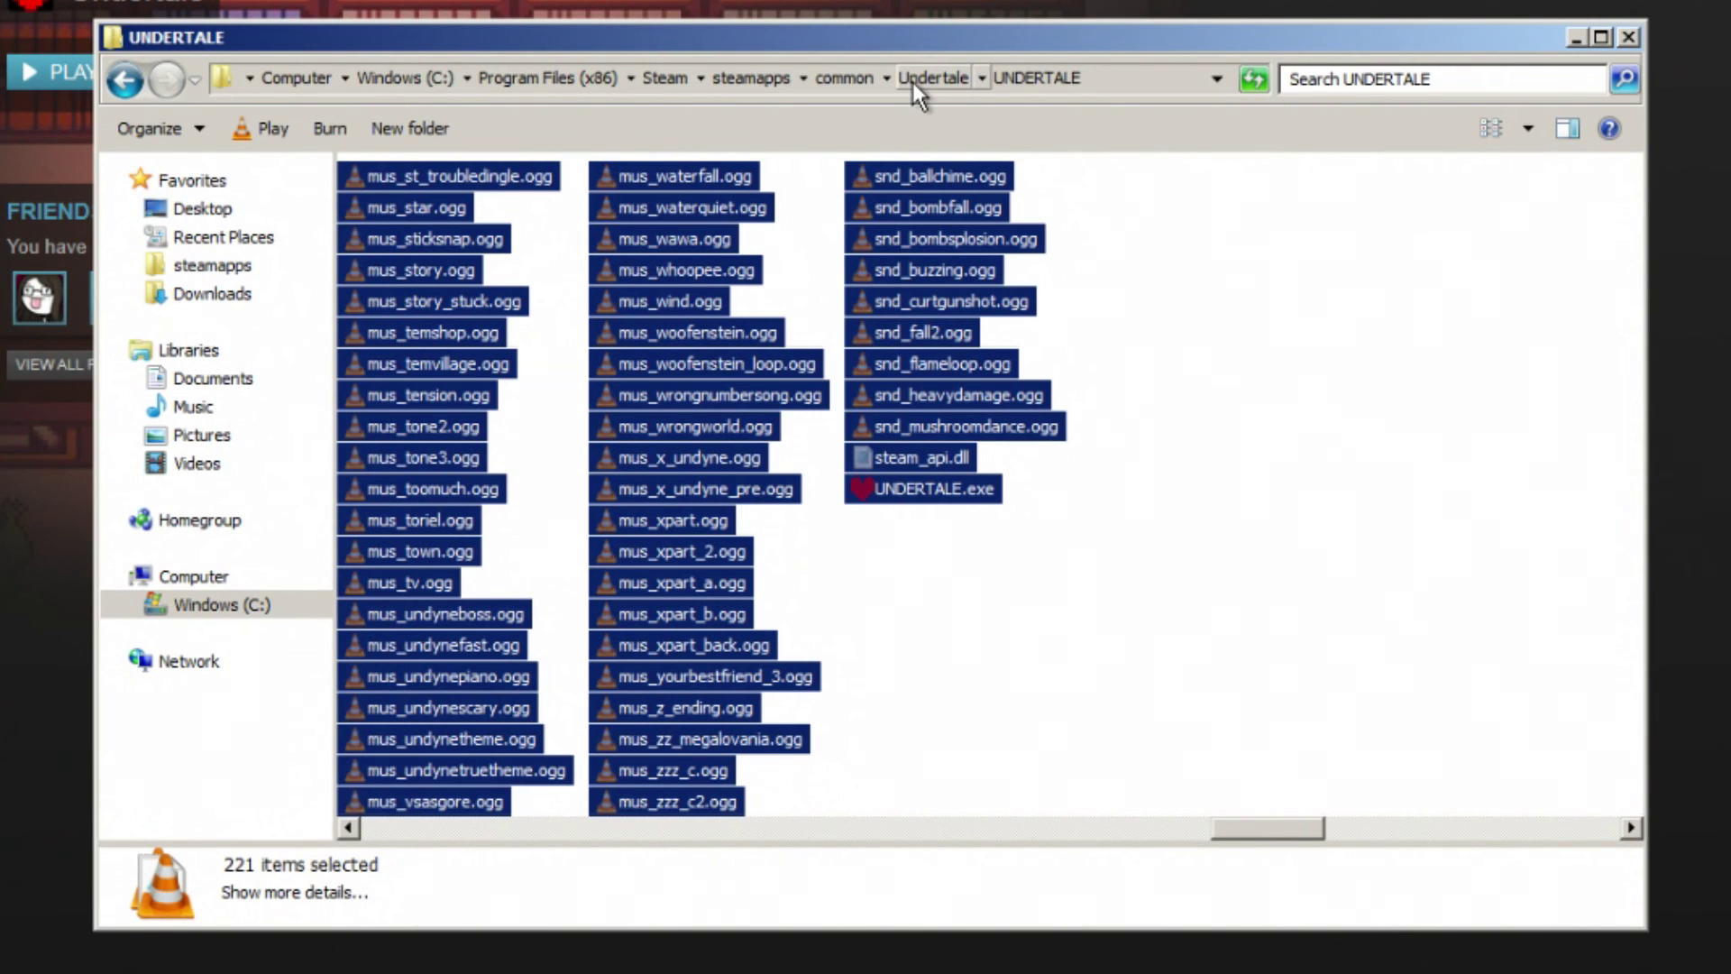
left_click(917, 648)
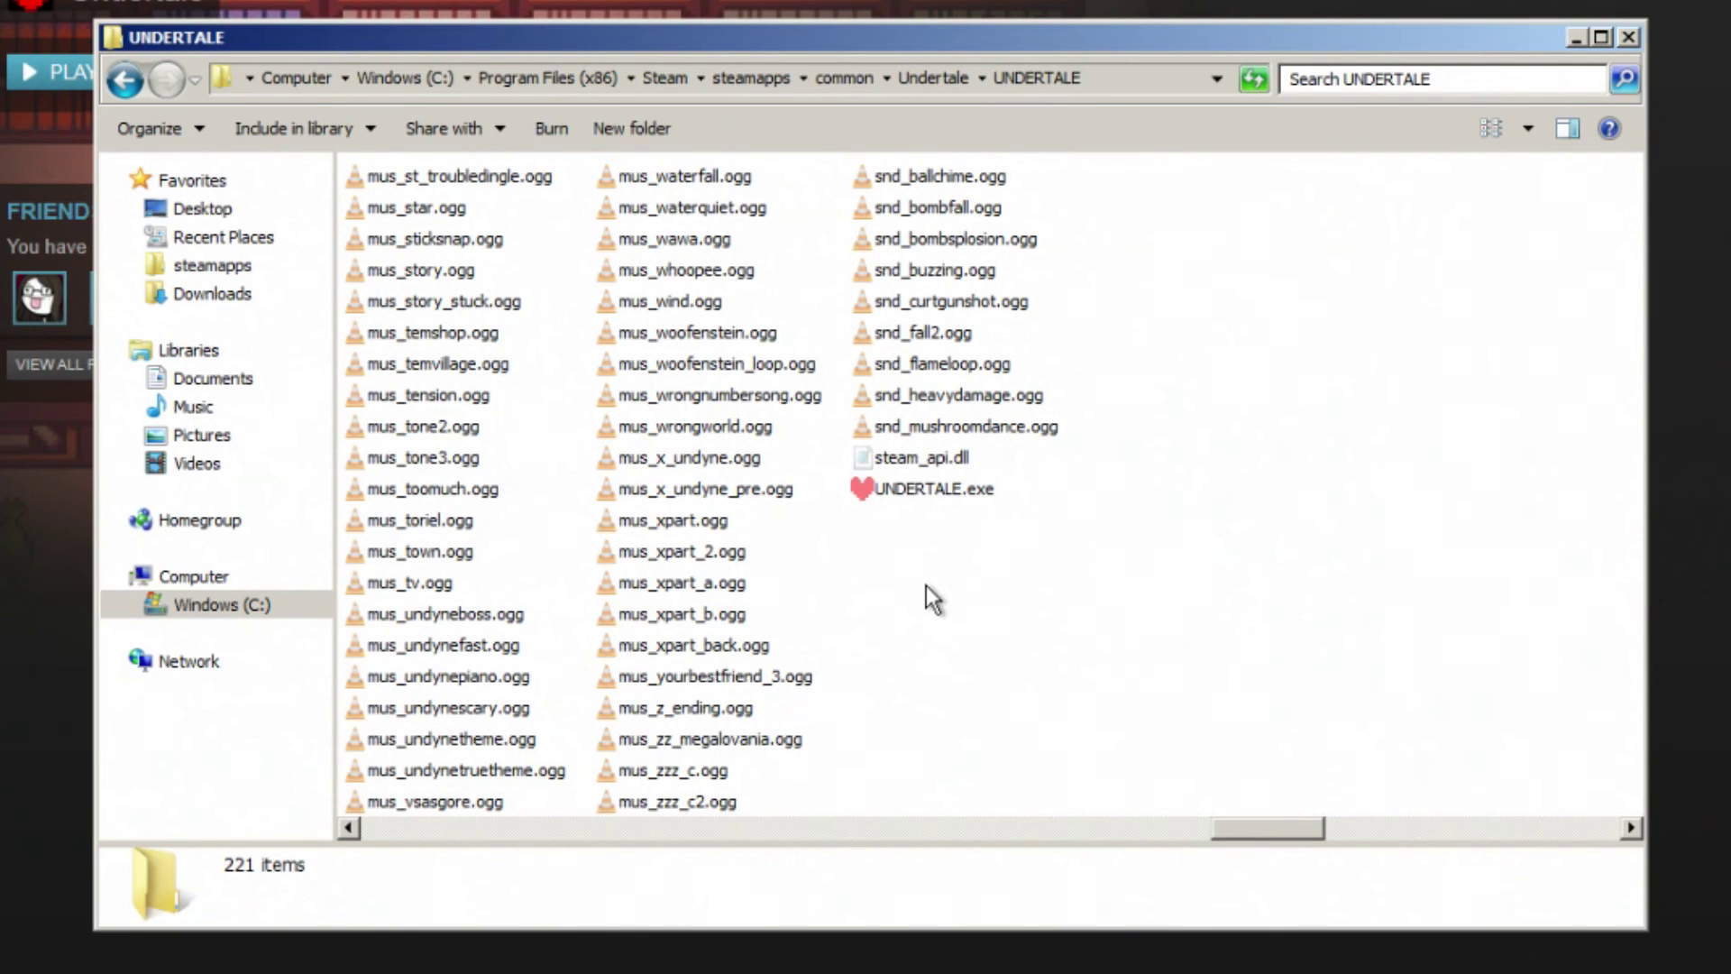
left_click(931, 83)
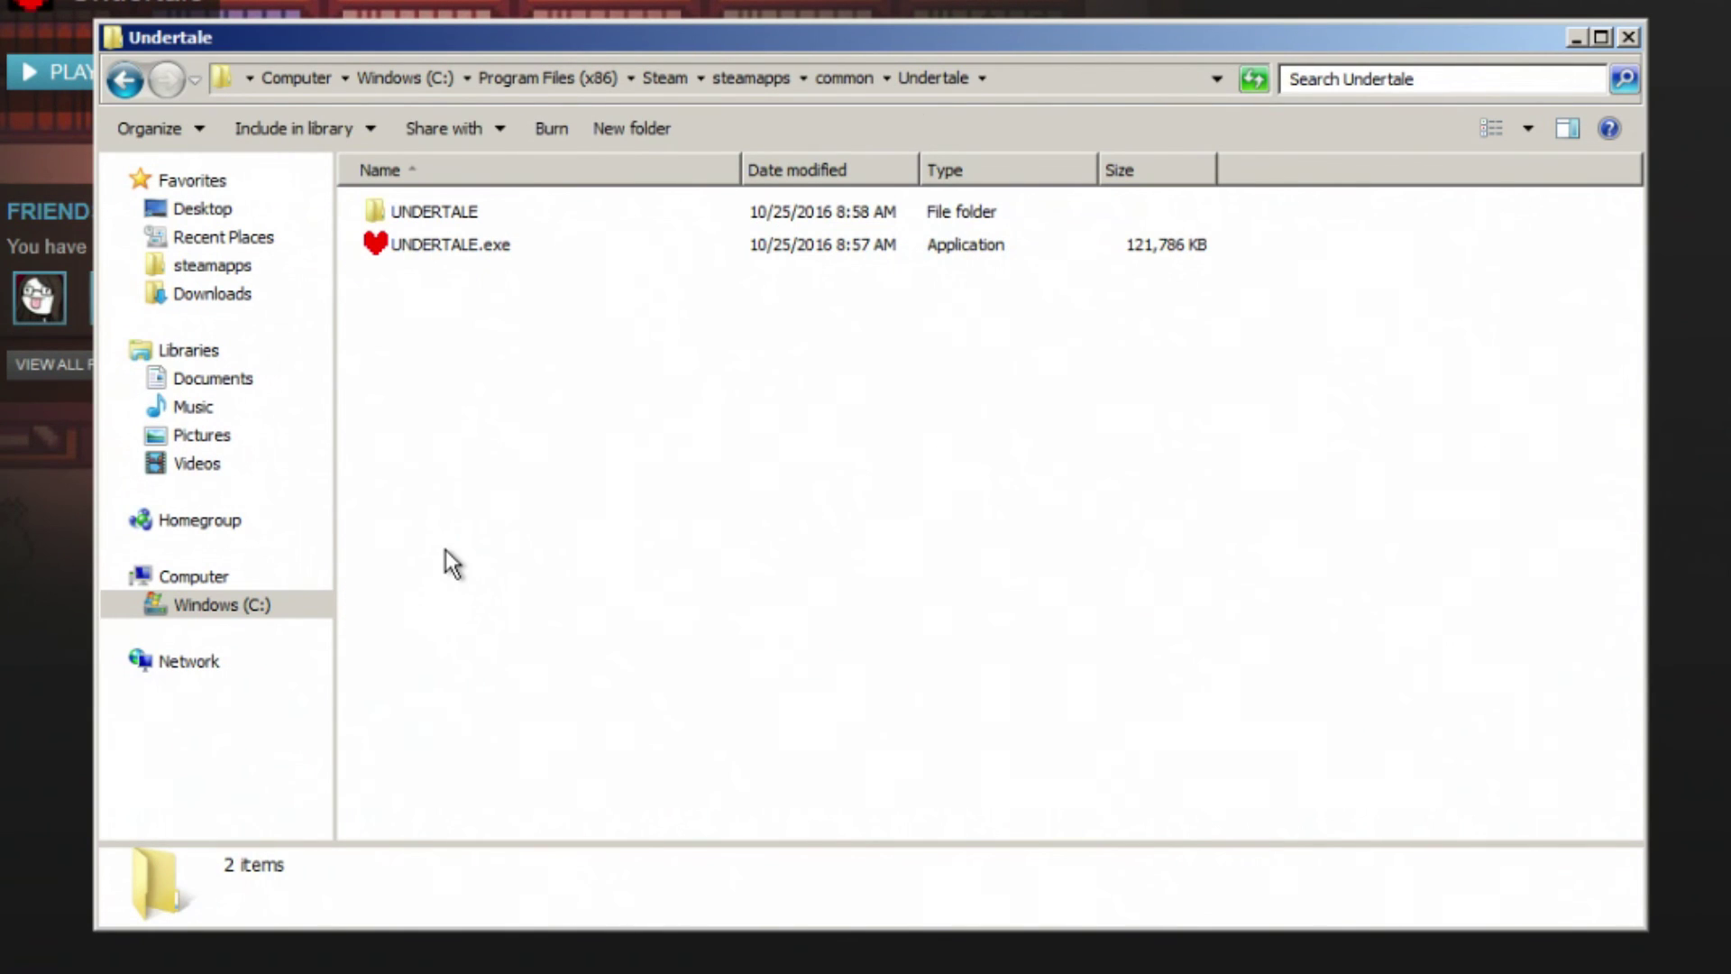
key("ctrl+v")
left_click(761, 824)
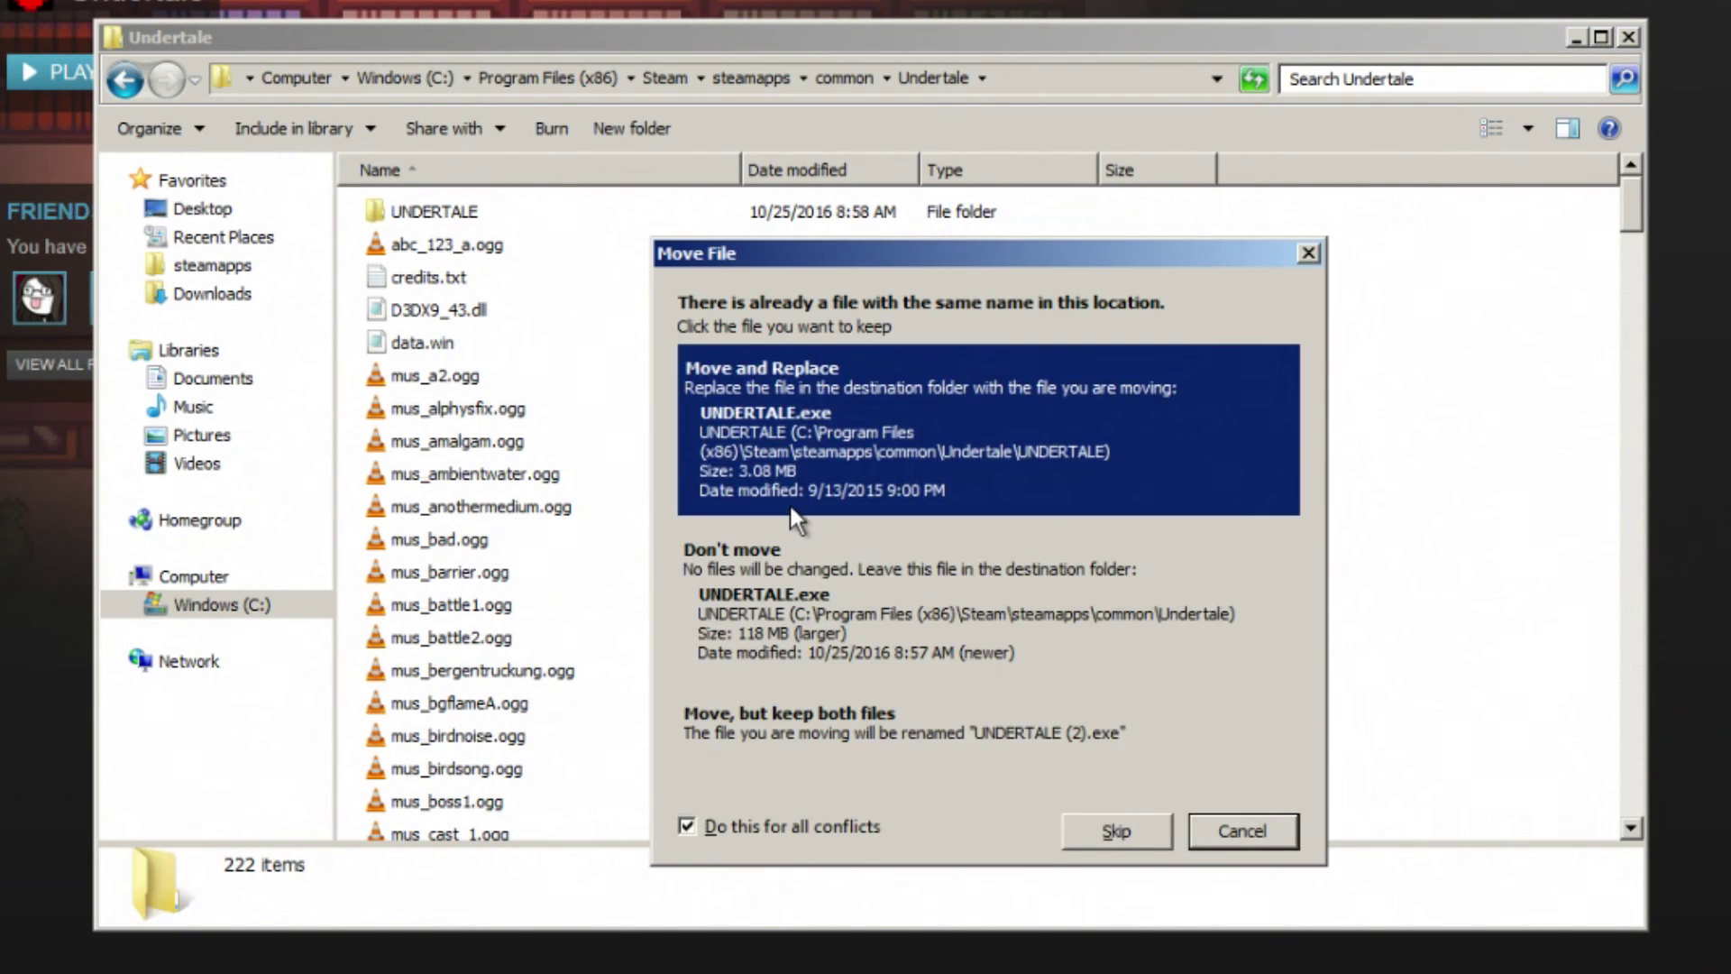
left_click(902, 432)
Step: Relaunch Undertale, close it after it crashes, and return to the Undertale folder window
left_click(47, 81)
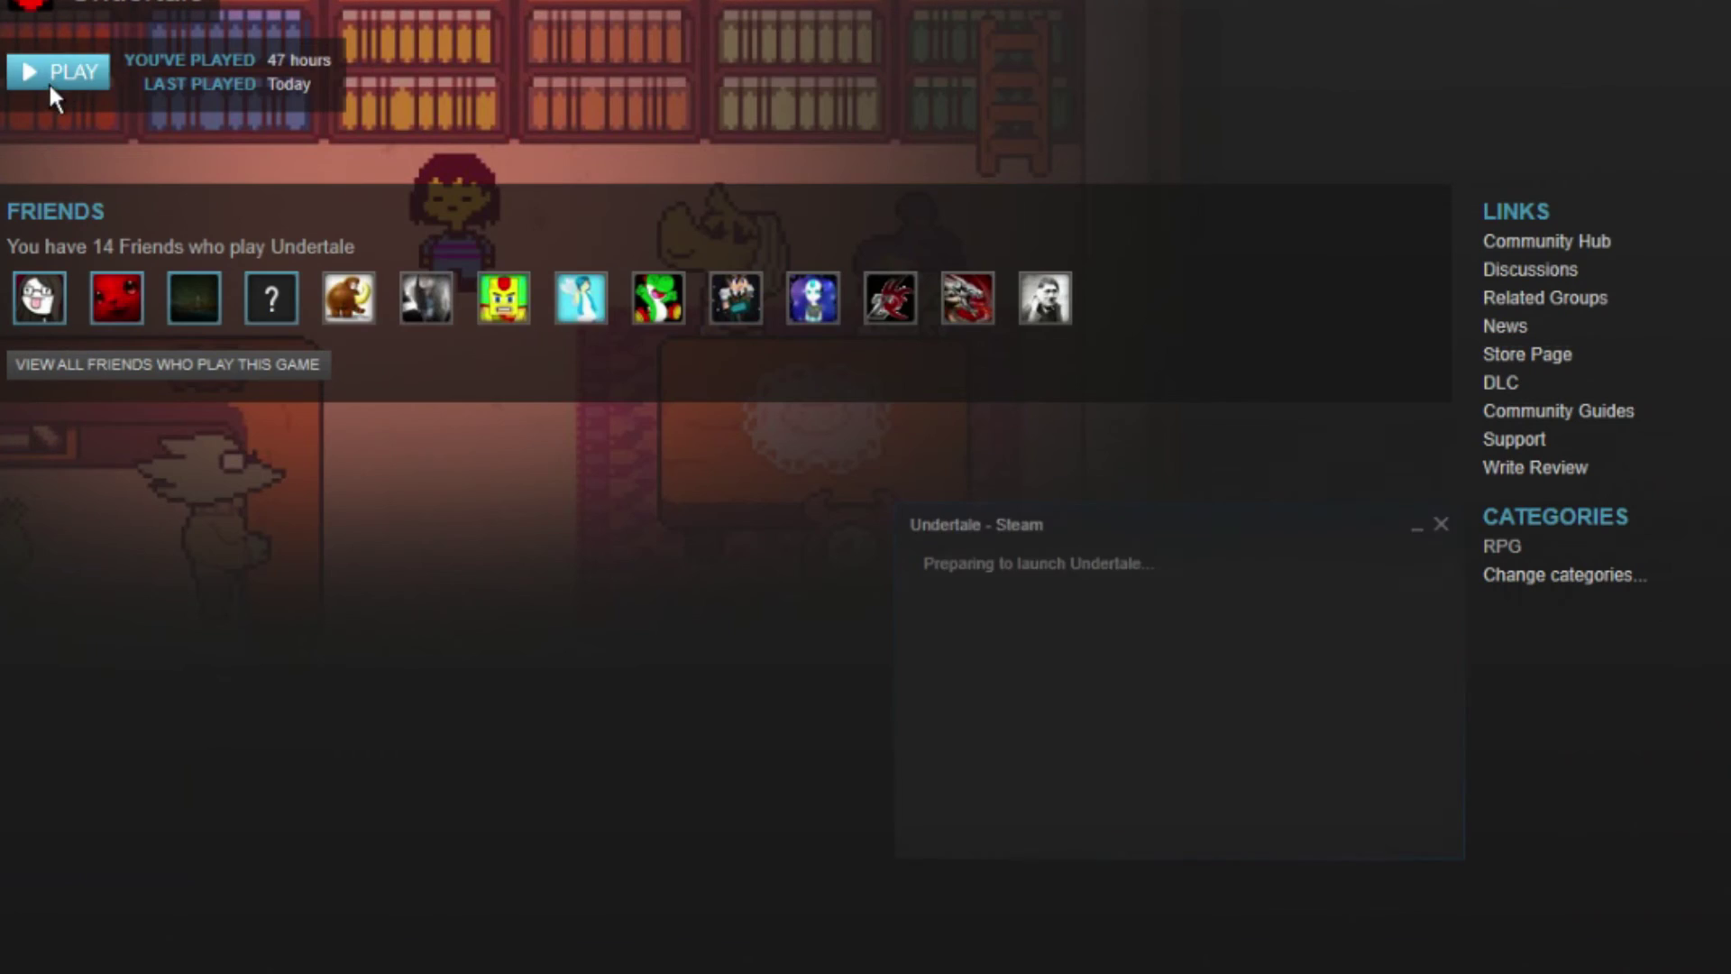
left_click(832, 569)
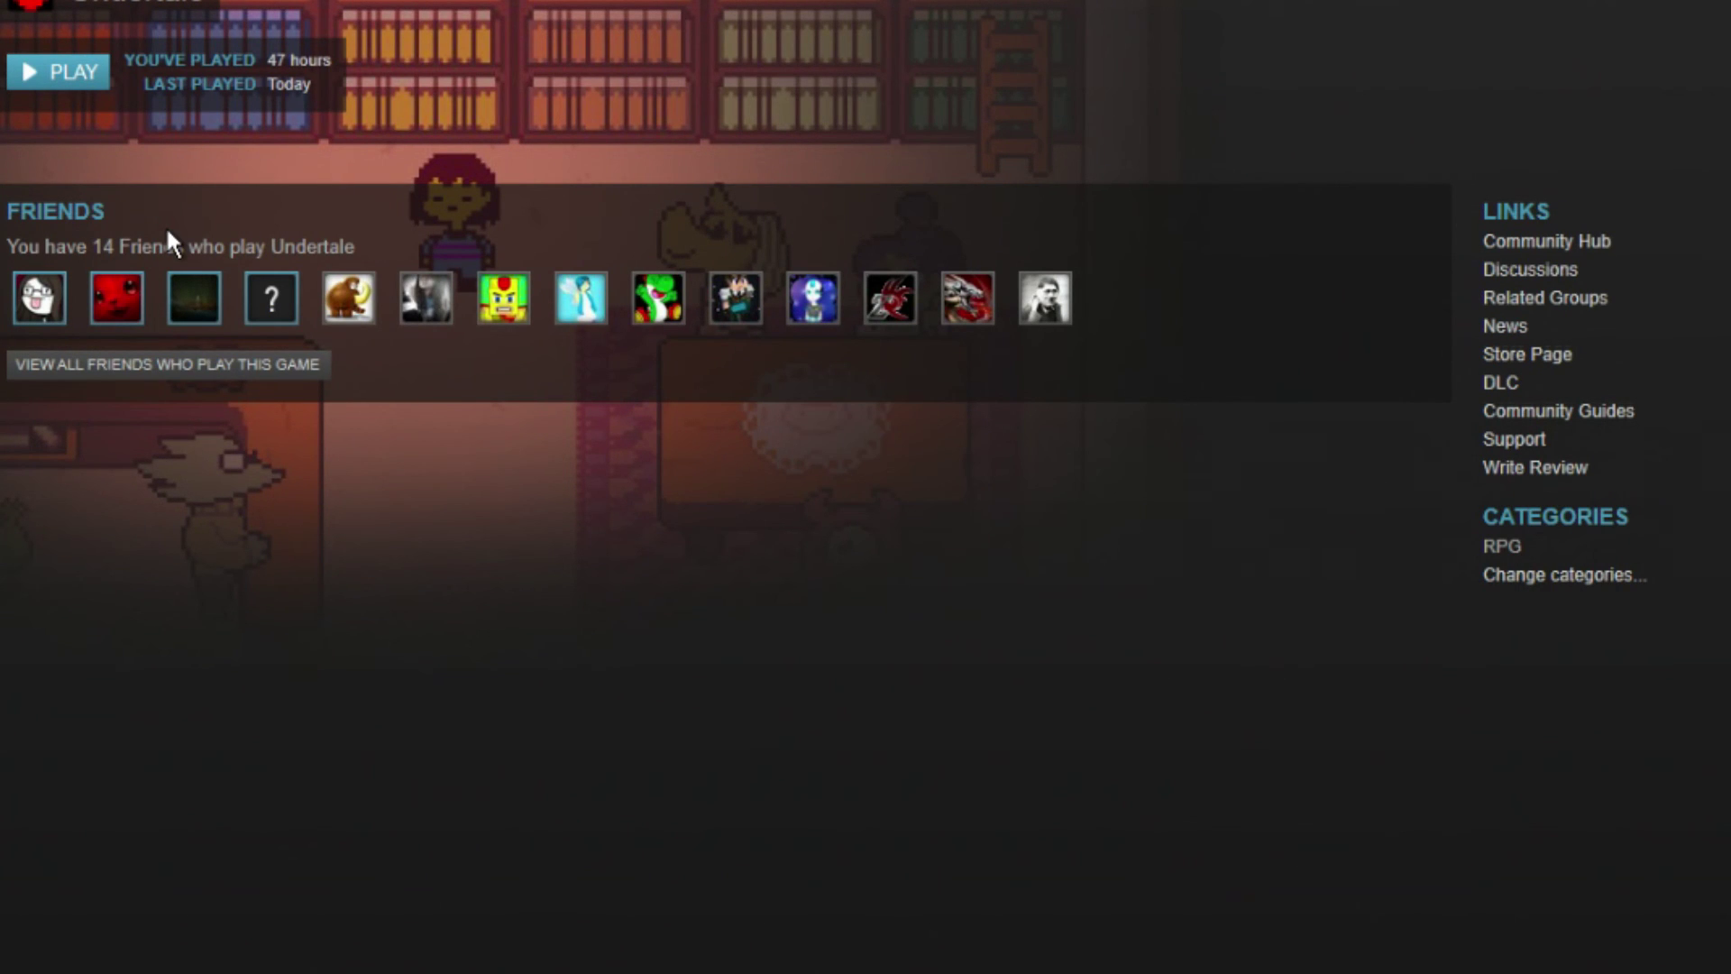
key("alt+Tab")
Step: Scroll through the Undertale folder, clear the selection and select UNDERTALE.exe
scroll(518, 333, "up", 1)
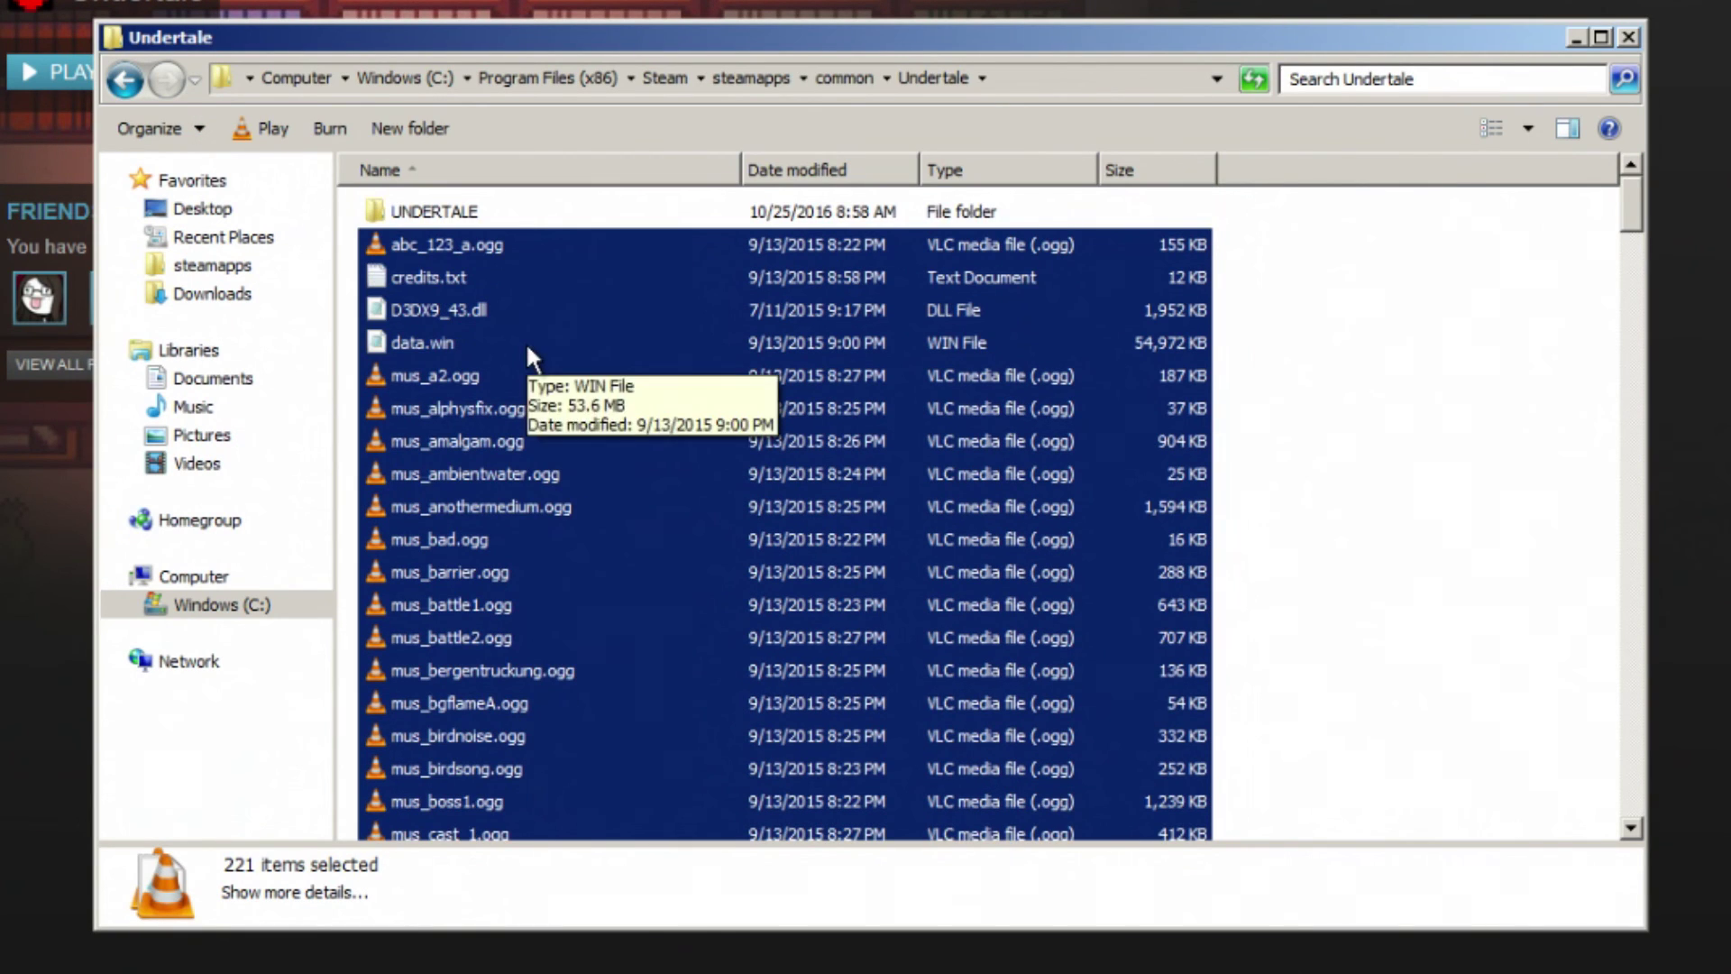
scroll(510, 320, "down", 5)
scroll(523, 343, "down", 10)
left_click(1343, 343)
scroll(1068, 411, "down", 20)
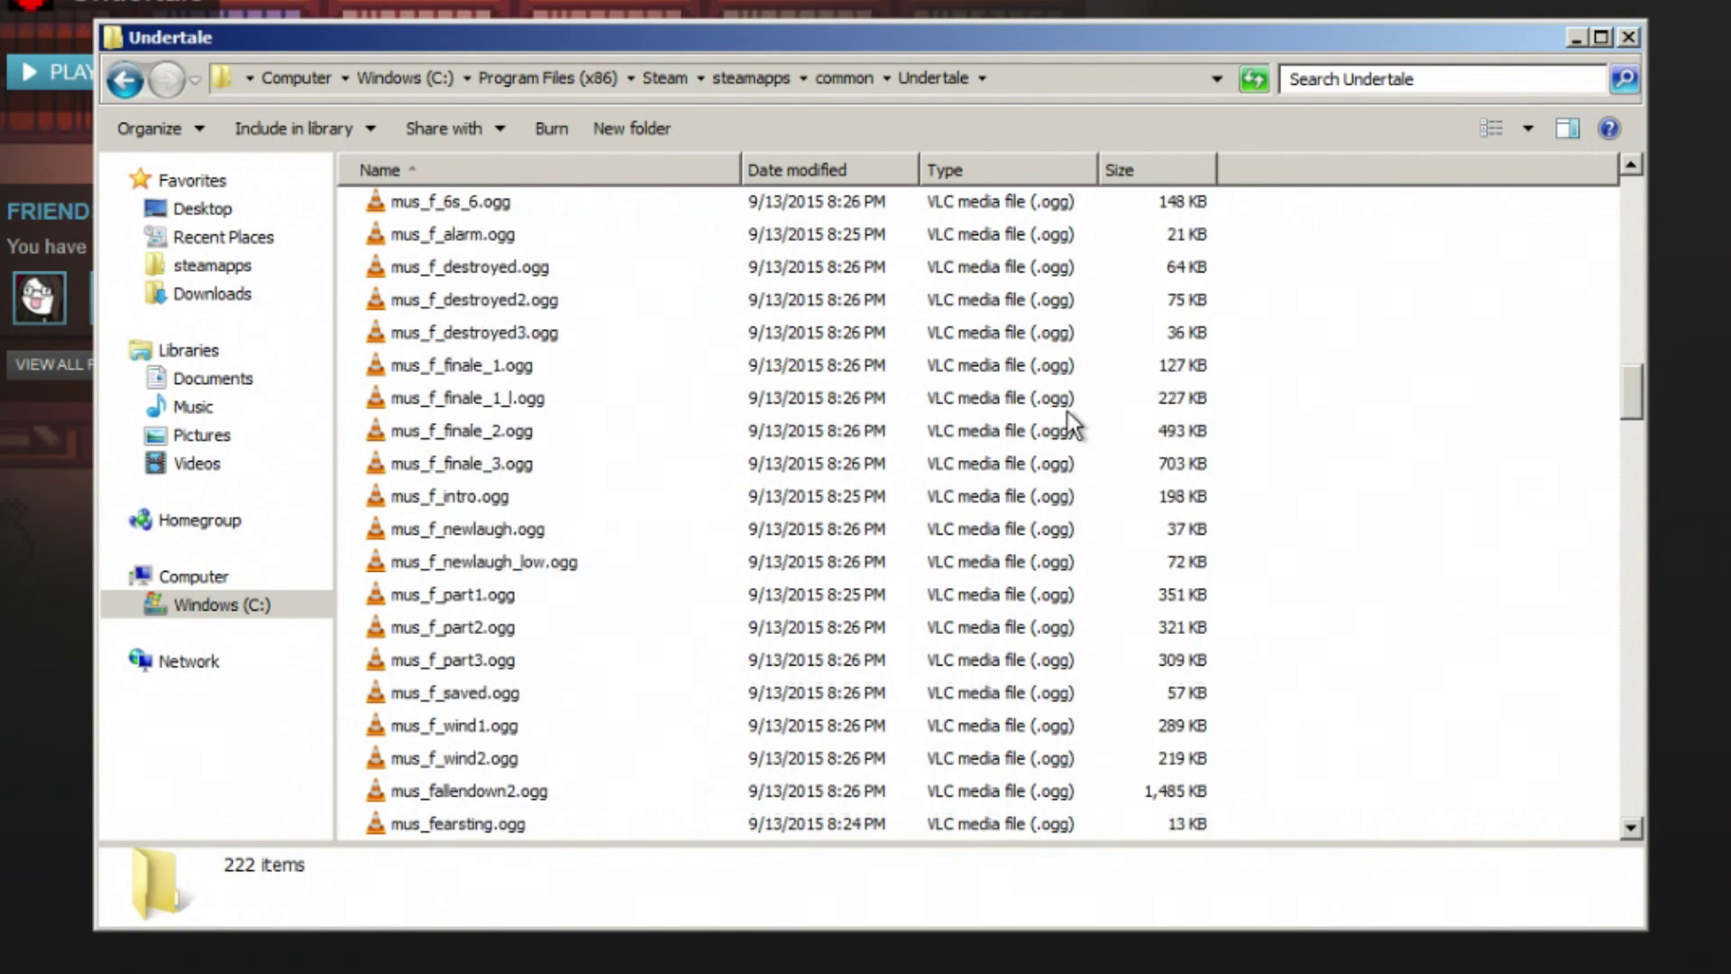
scroll(633, 394, "down", 20)
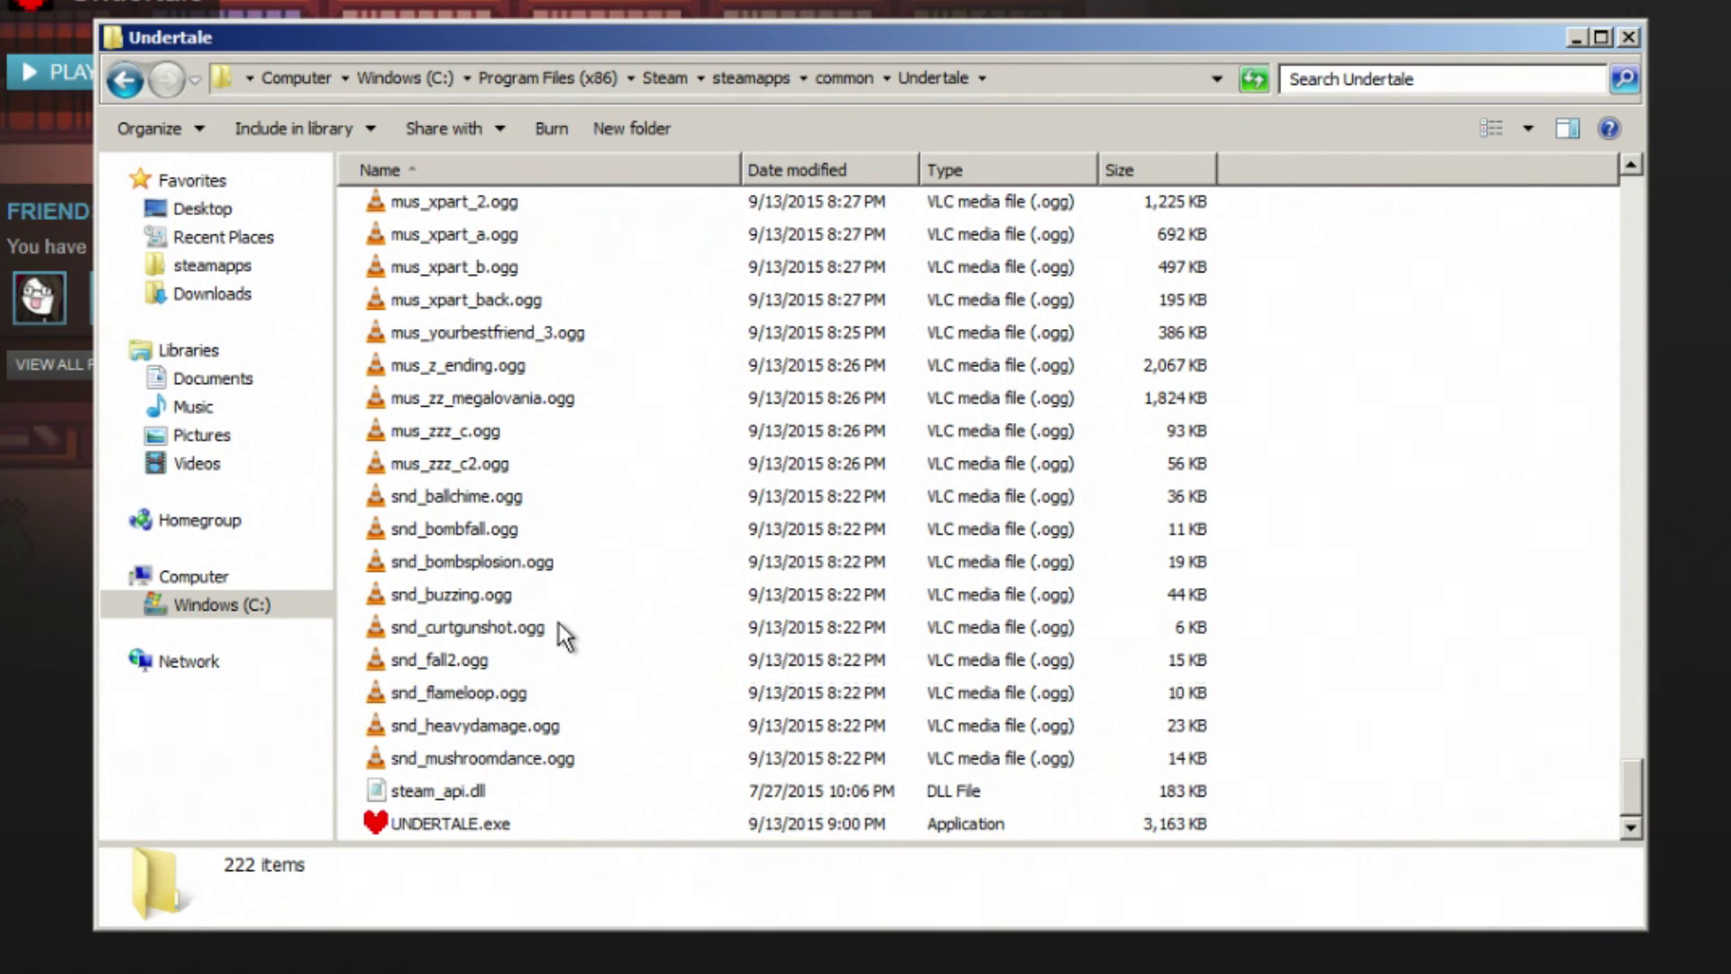
left_click(460, 823)
Step: Scroll back up to select abc_123_a.ogg and sweep through the file list
scroll(495, 512, "up", 20)
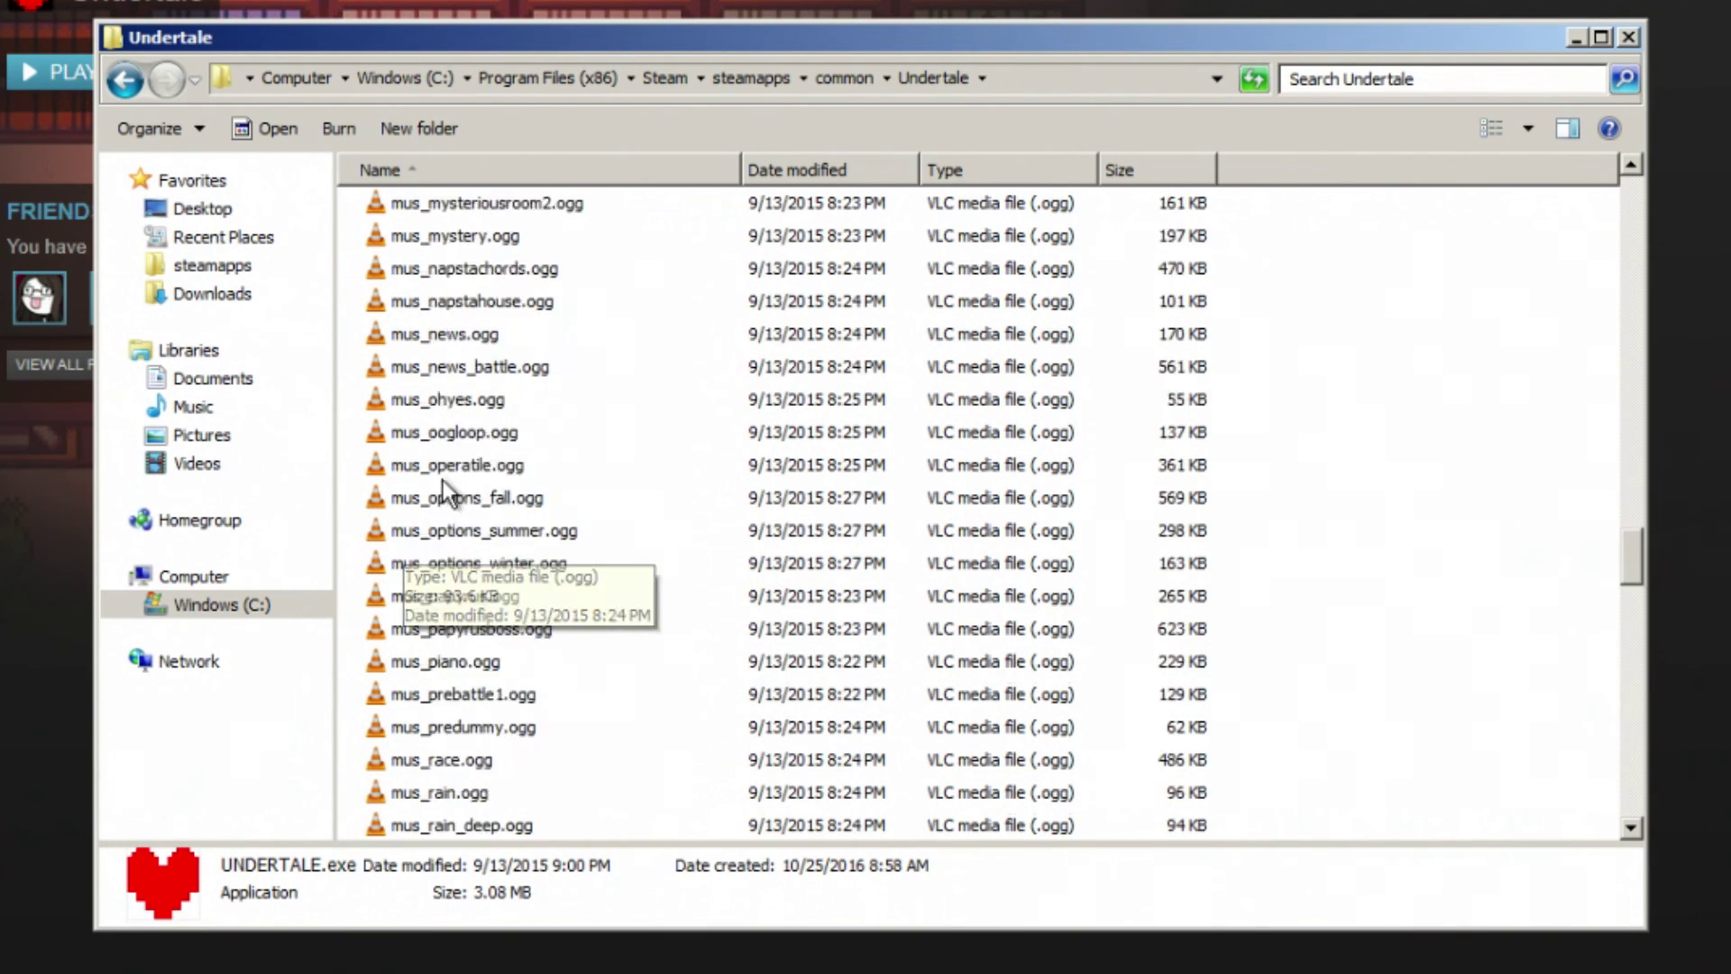
scroll(450, 397, "up", 20)
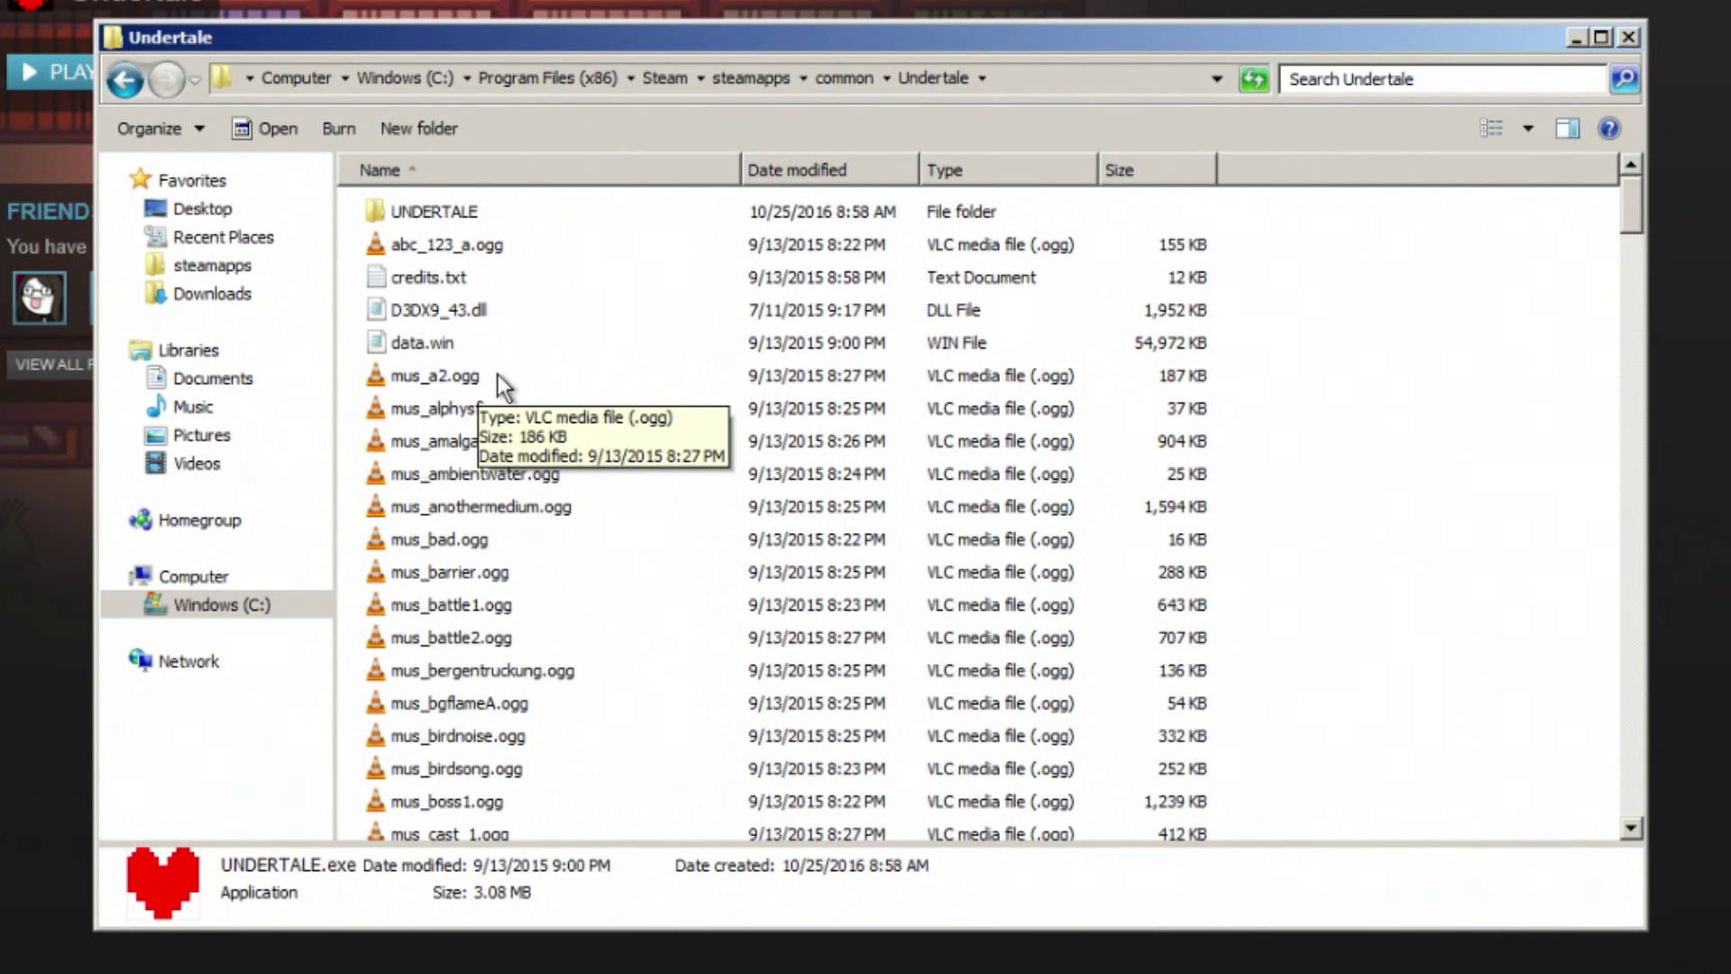
left_click(420, 242)
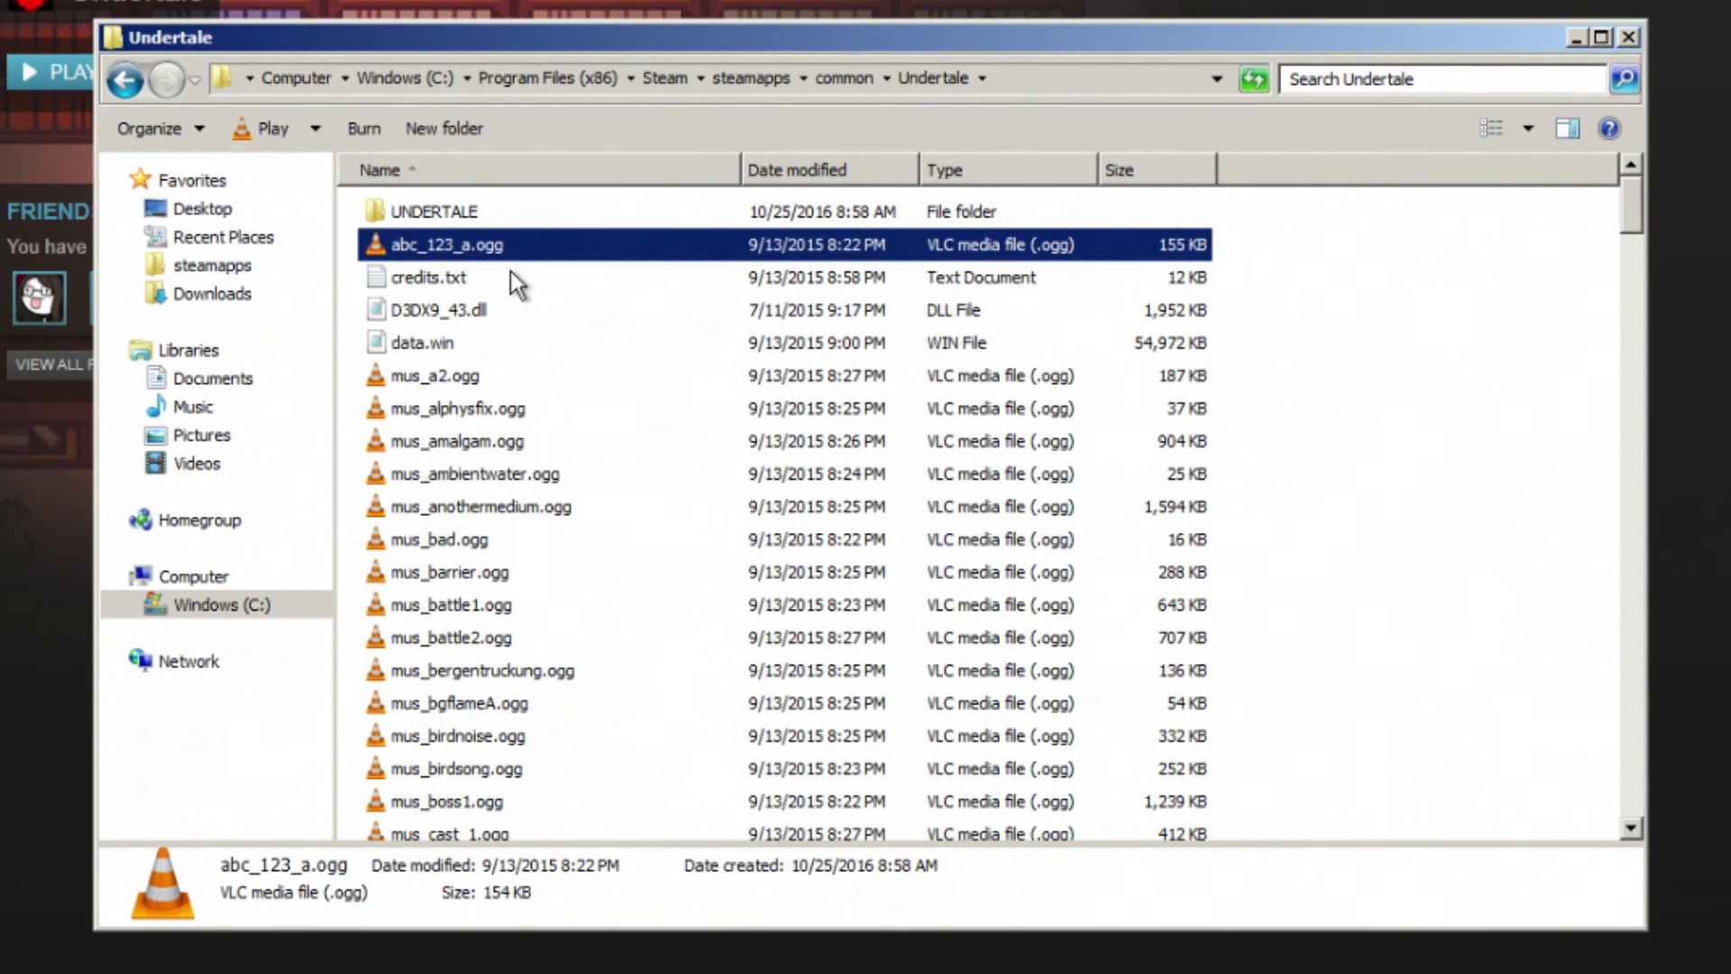
scroll(505, 281, "down", 15)
scroll(465, 323, "up", 15)
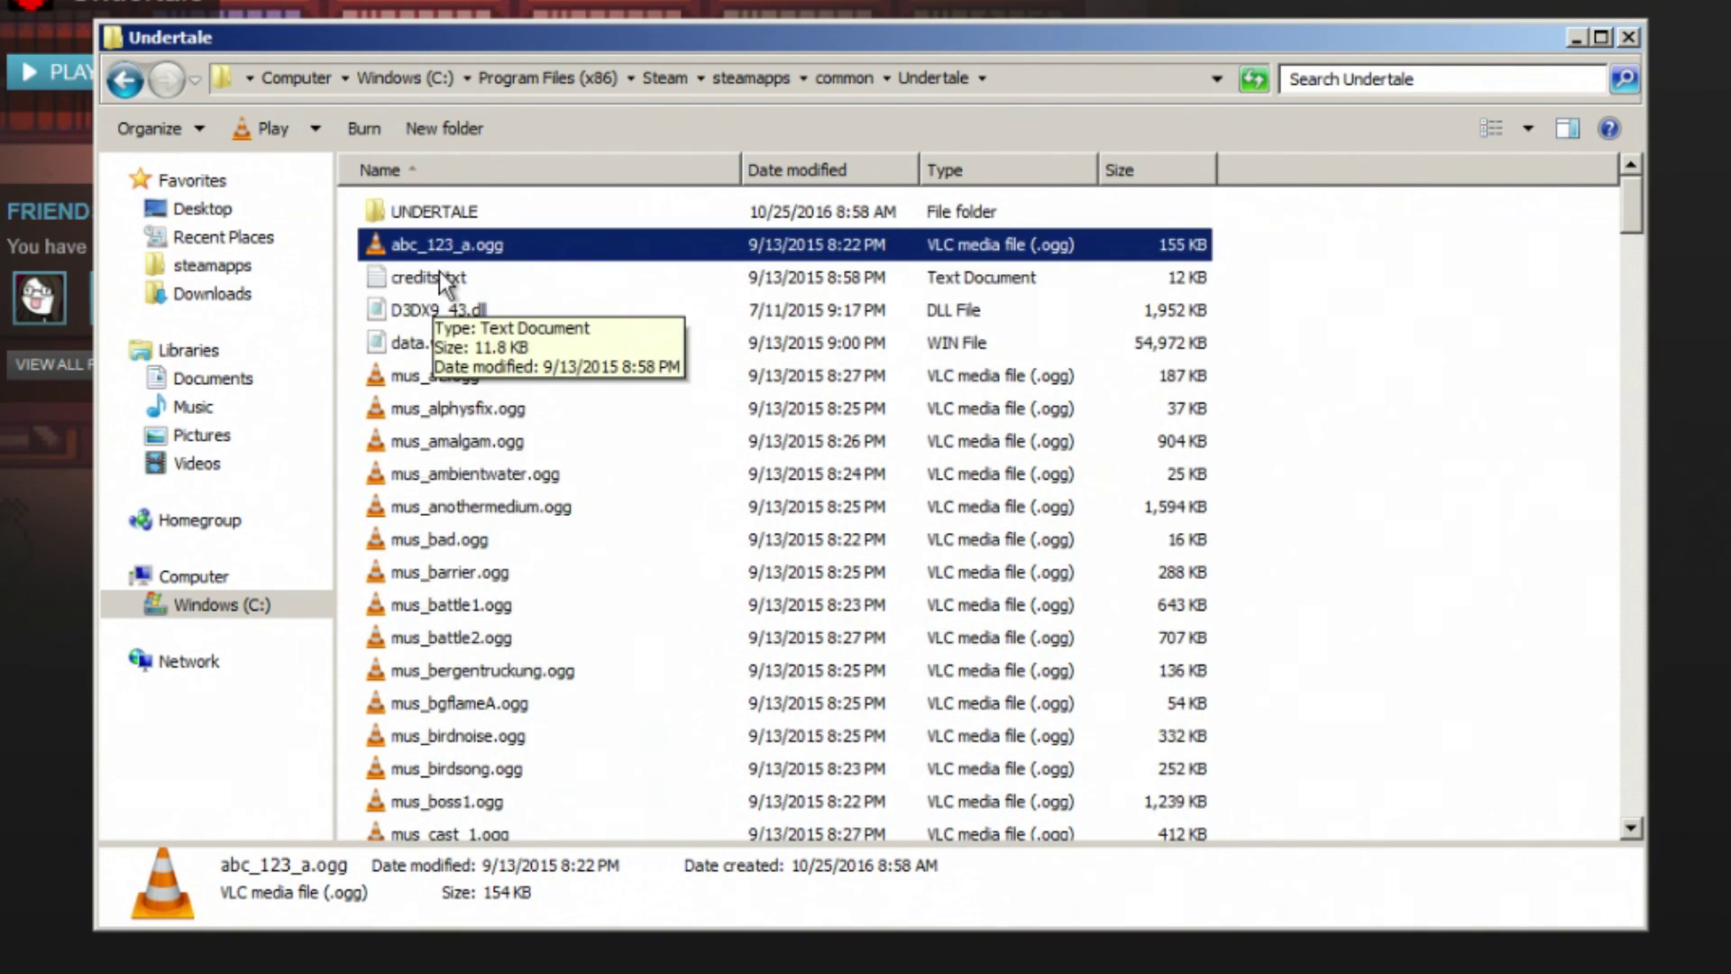
scroll(1082, 325, "down", 6)
left_click_drag(1642, 270, 1523, 835)
Step: Delete steam_api.dll, confirming its move to the Recycle Bin
left_click(429, 798)
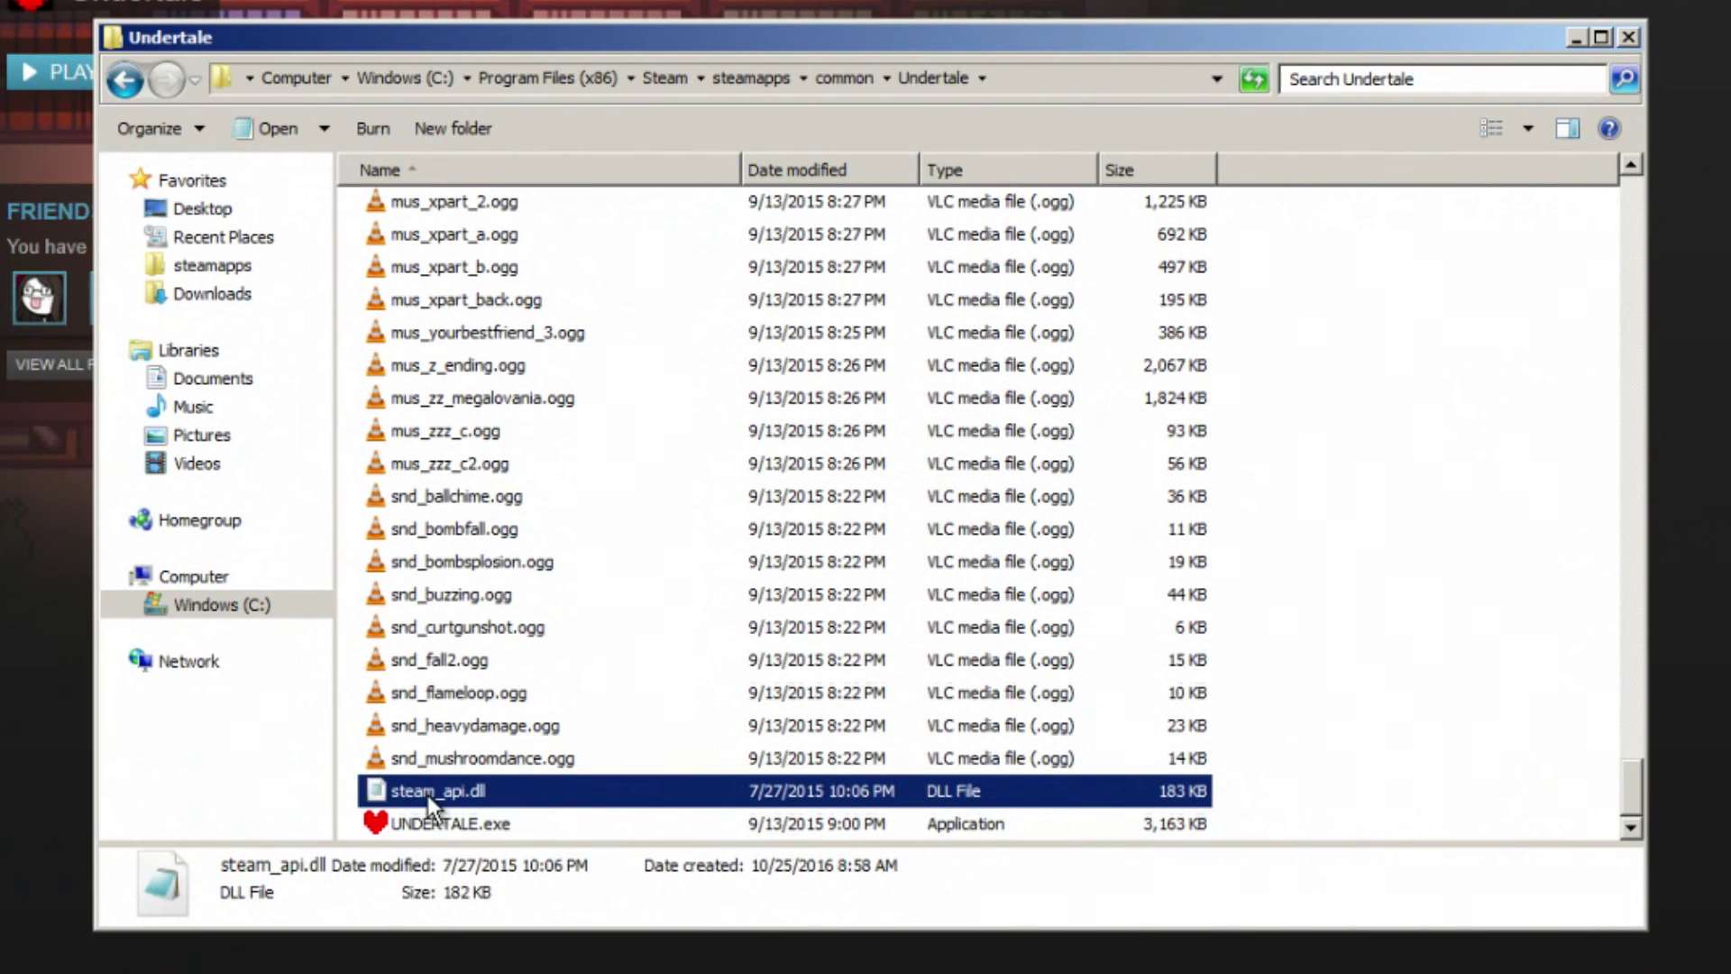
key("Delete")
key("Return")
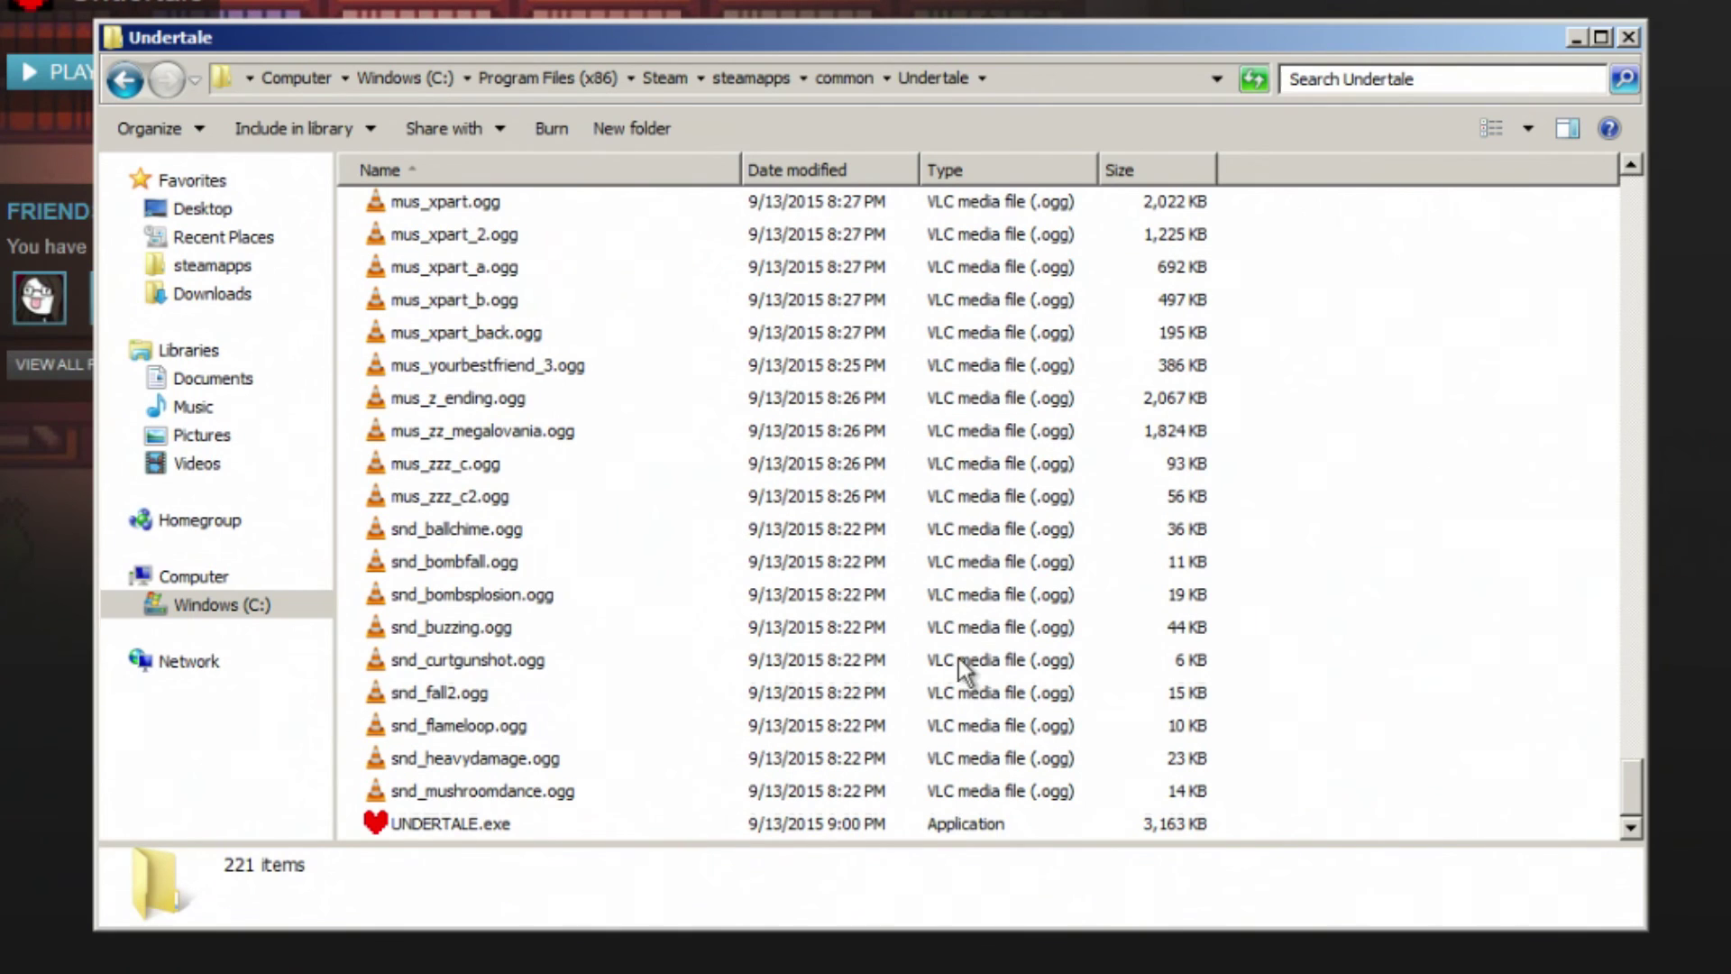
Step: Open the empty UNDERTALE subfolder at the top of the list
scroll(969, 631, "up", 15)
scroll(979, 597, "up", 20)
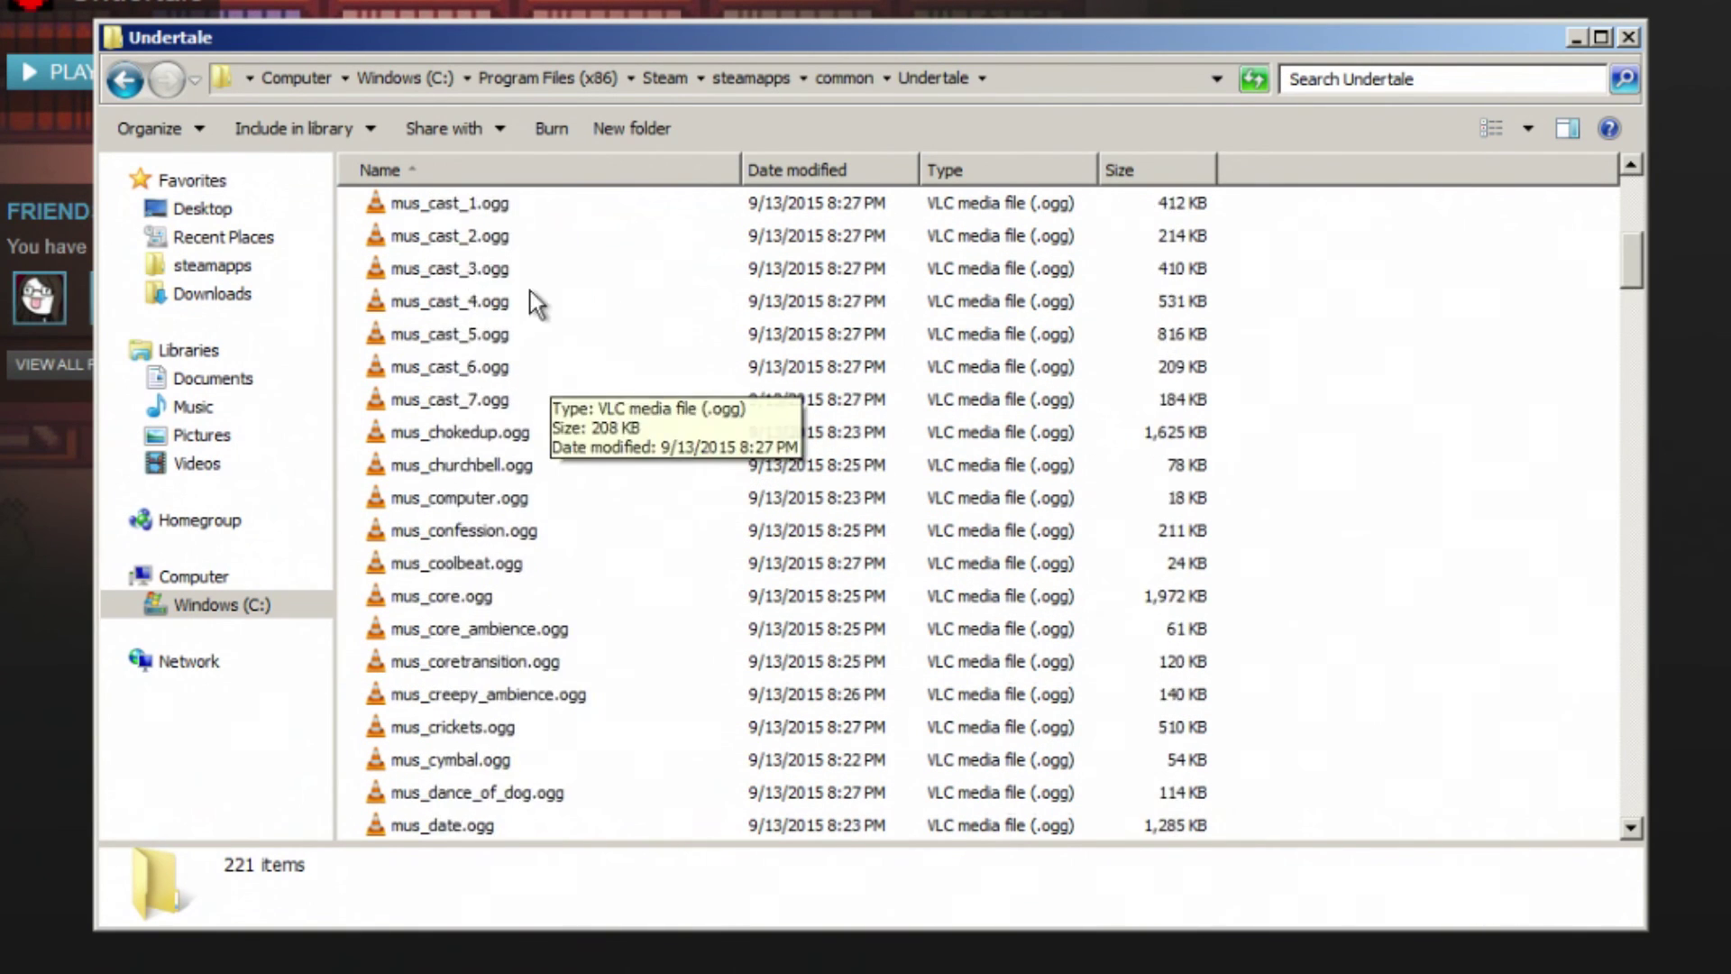
double_click(463, 210)
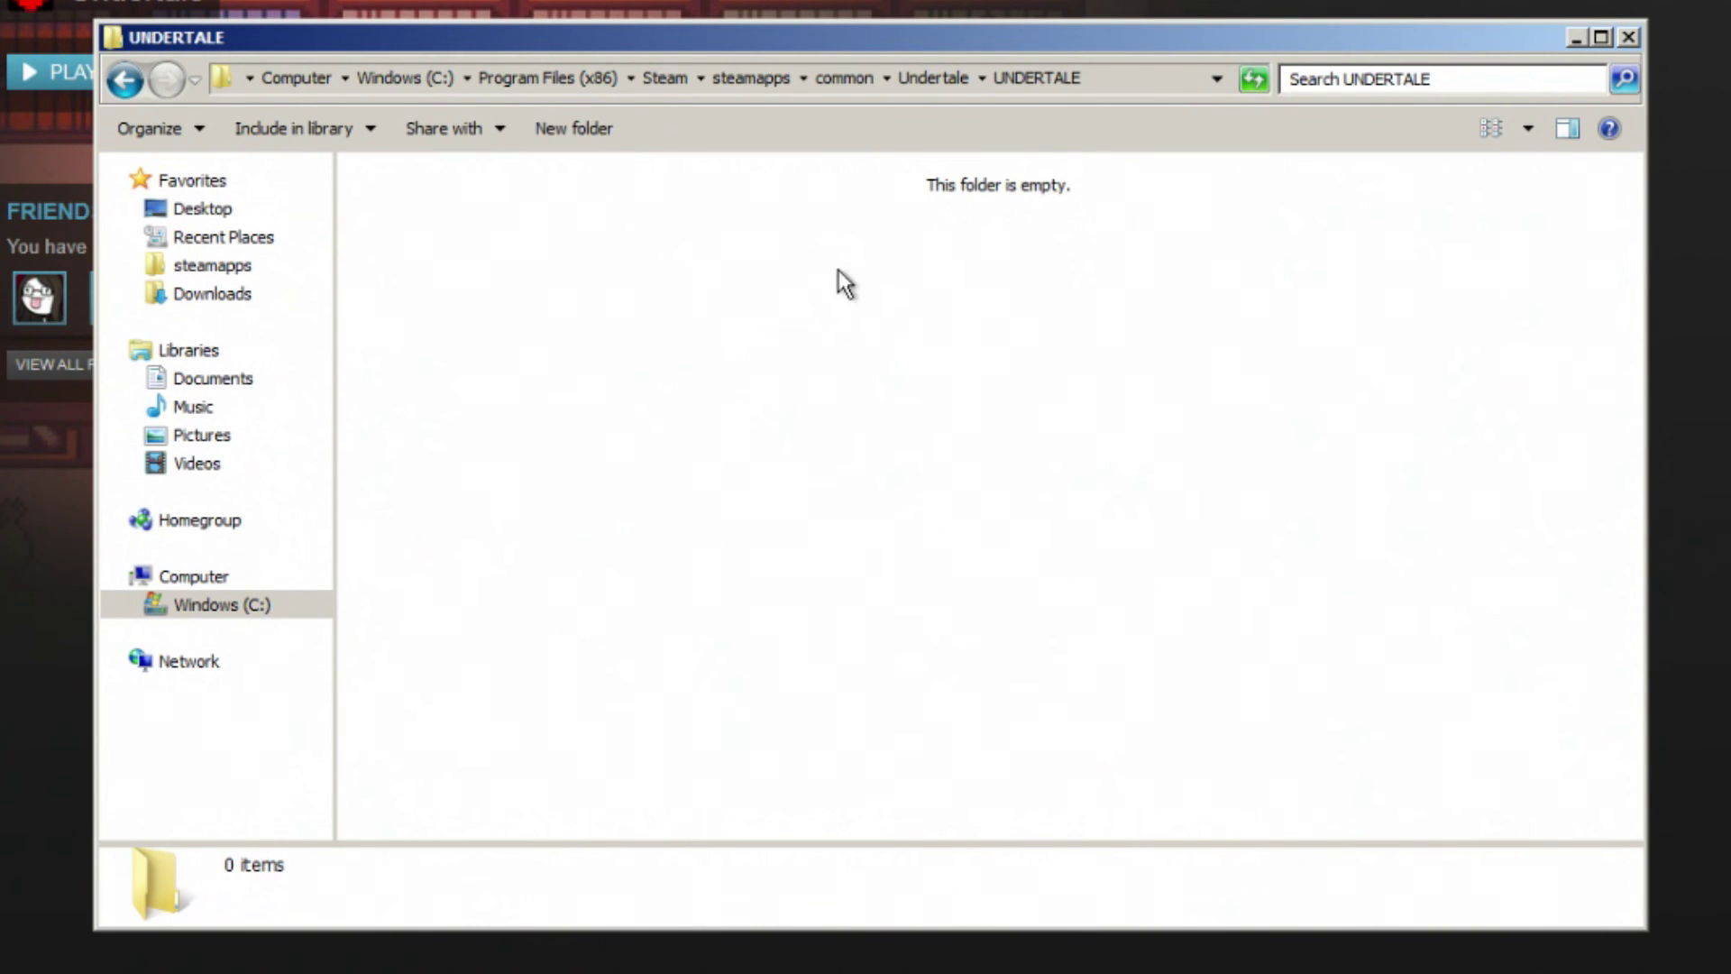
Step: Go back to the main Undertale folder and send the empty UNDERTALE subfolder to the Recycle Bin
left_click(125, 80)
key("Delete")
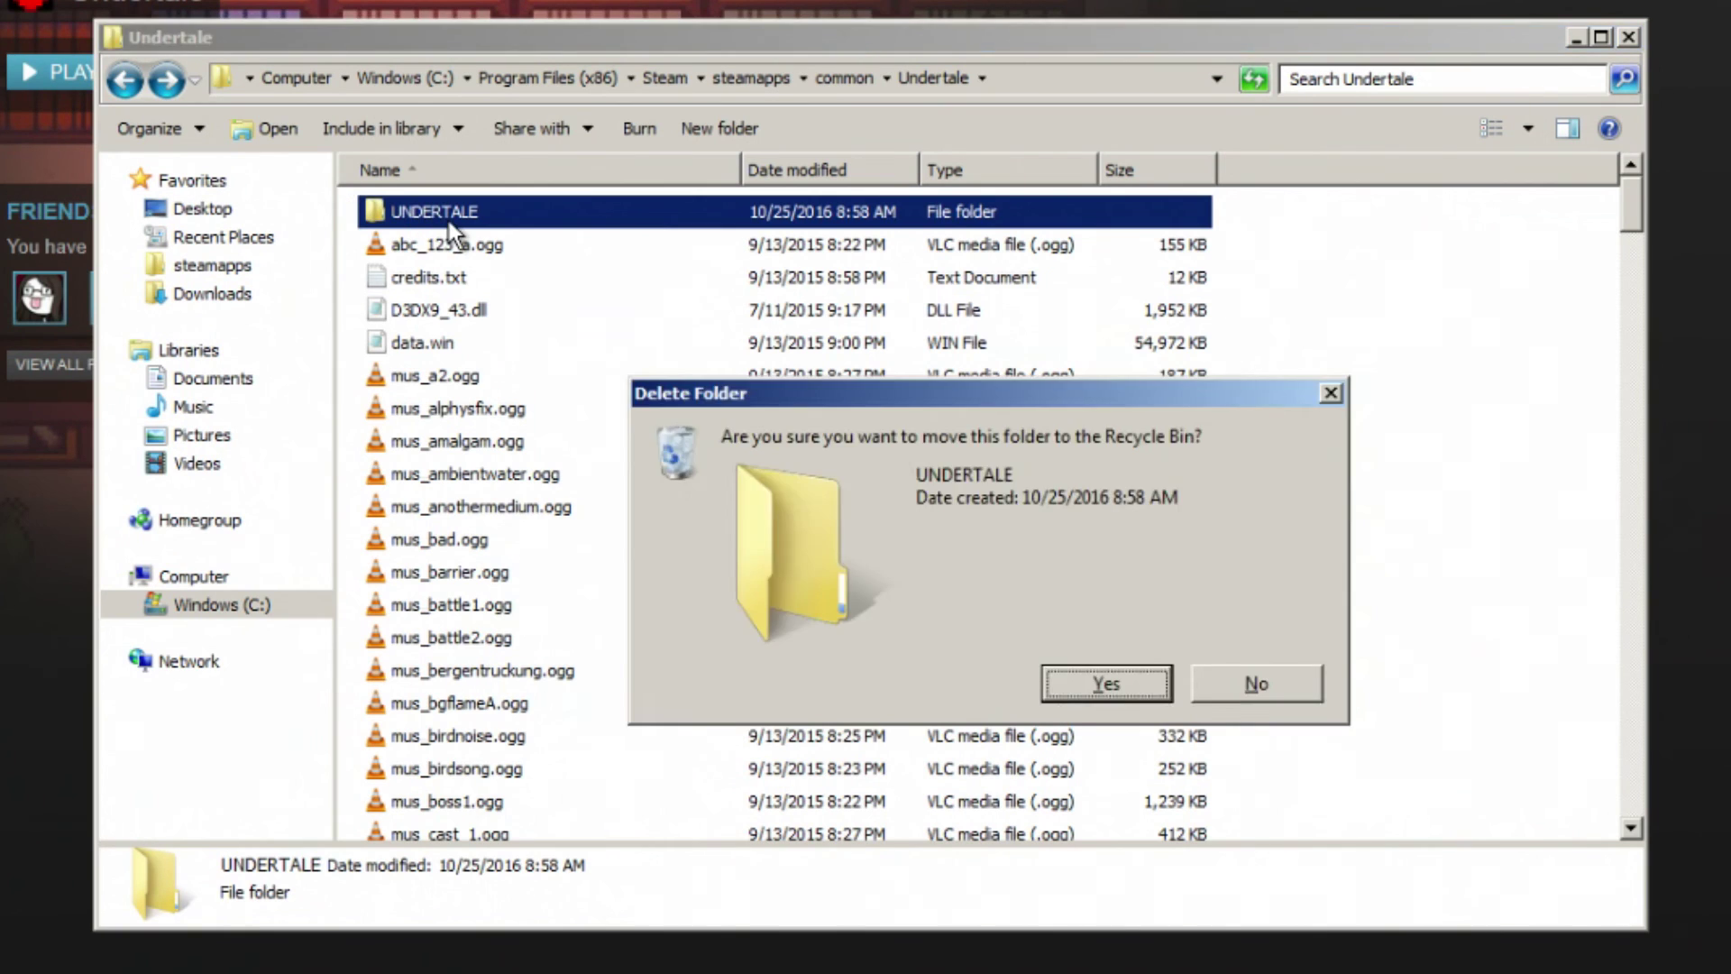
key("Return")
Step: Browse the sound files, selecting snd_ballchime.ogg and then snd_bombfall.ogg
scroll(789, 602, "down", 20)
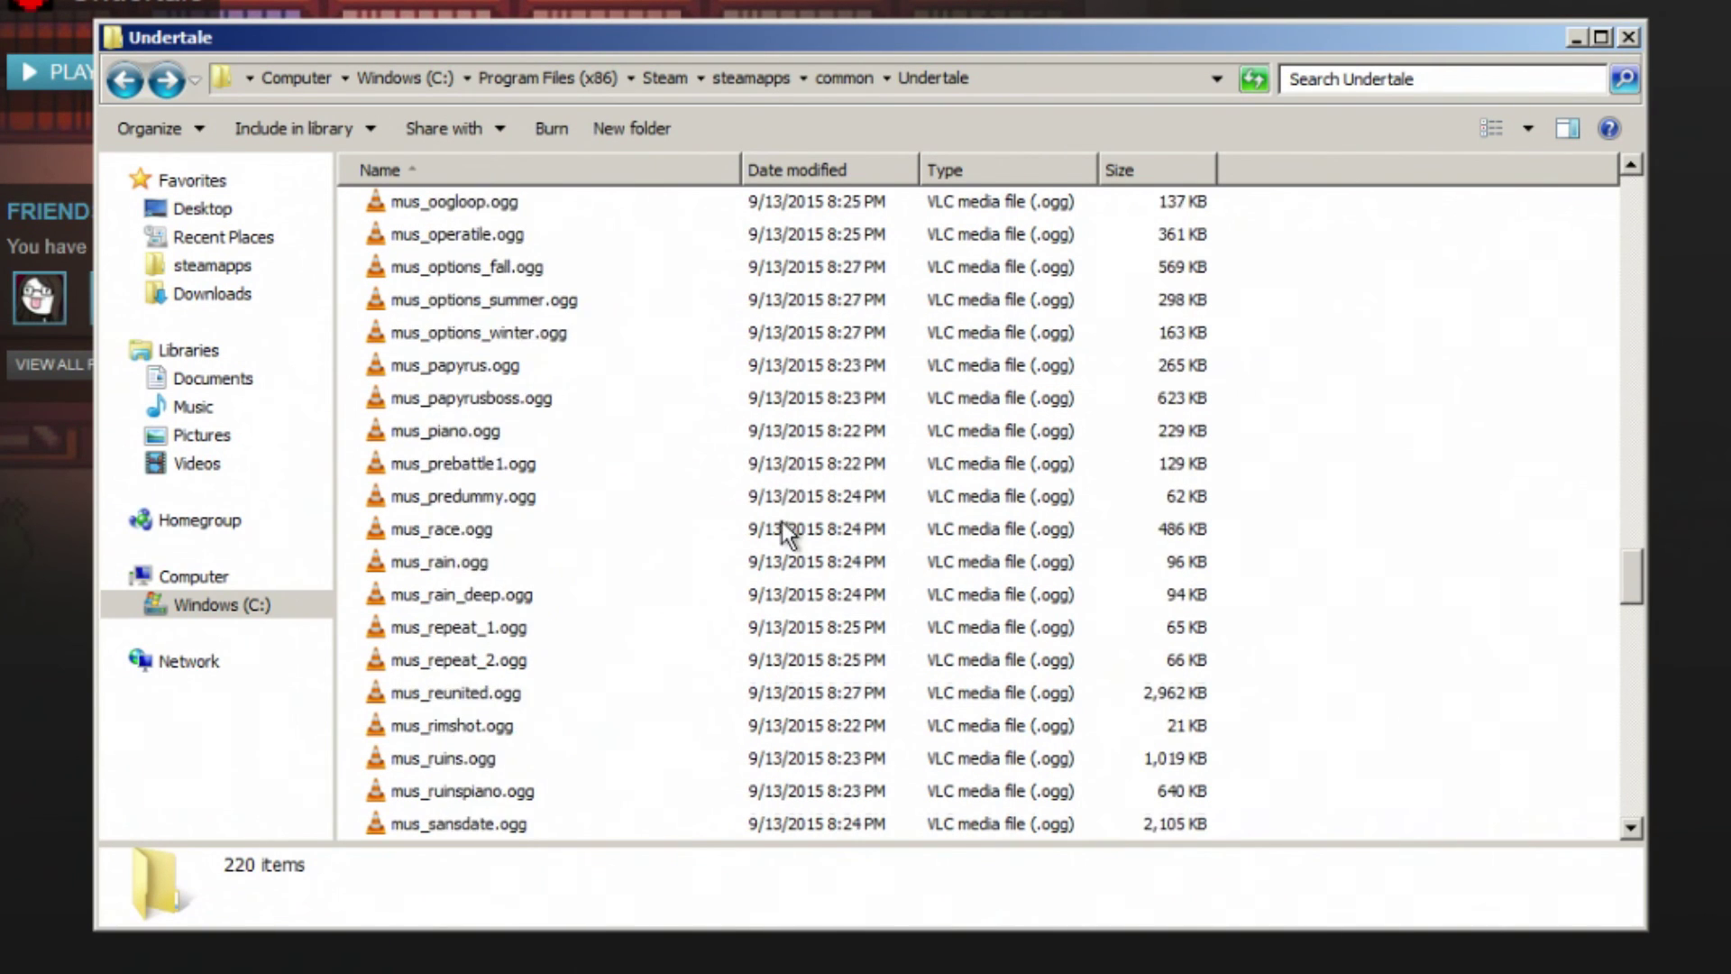
scroll(762, 598, "down", 5)
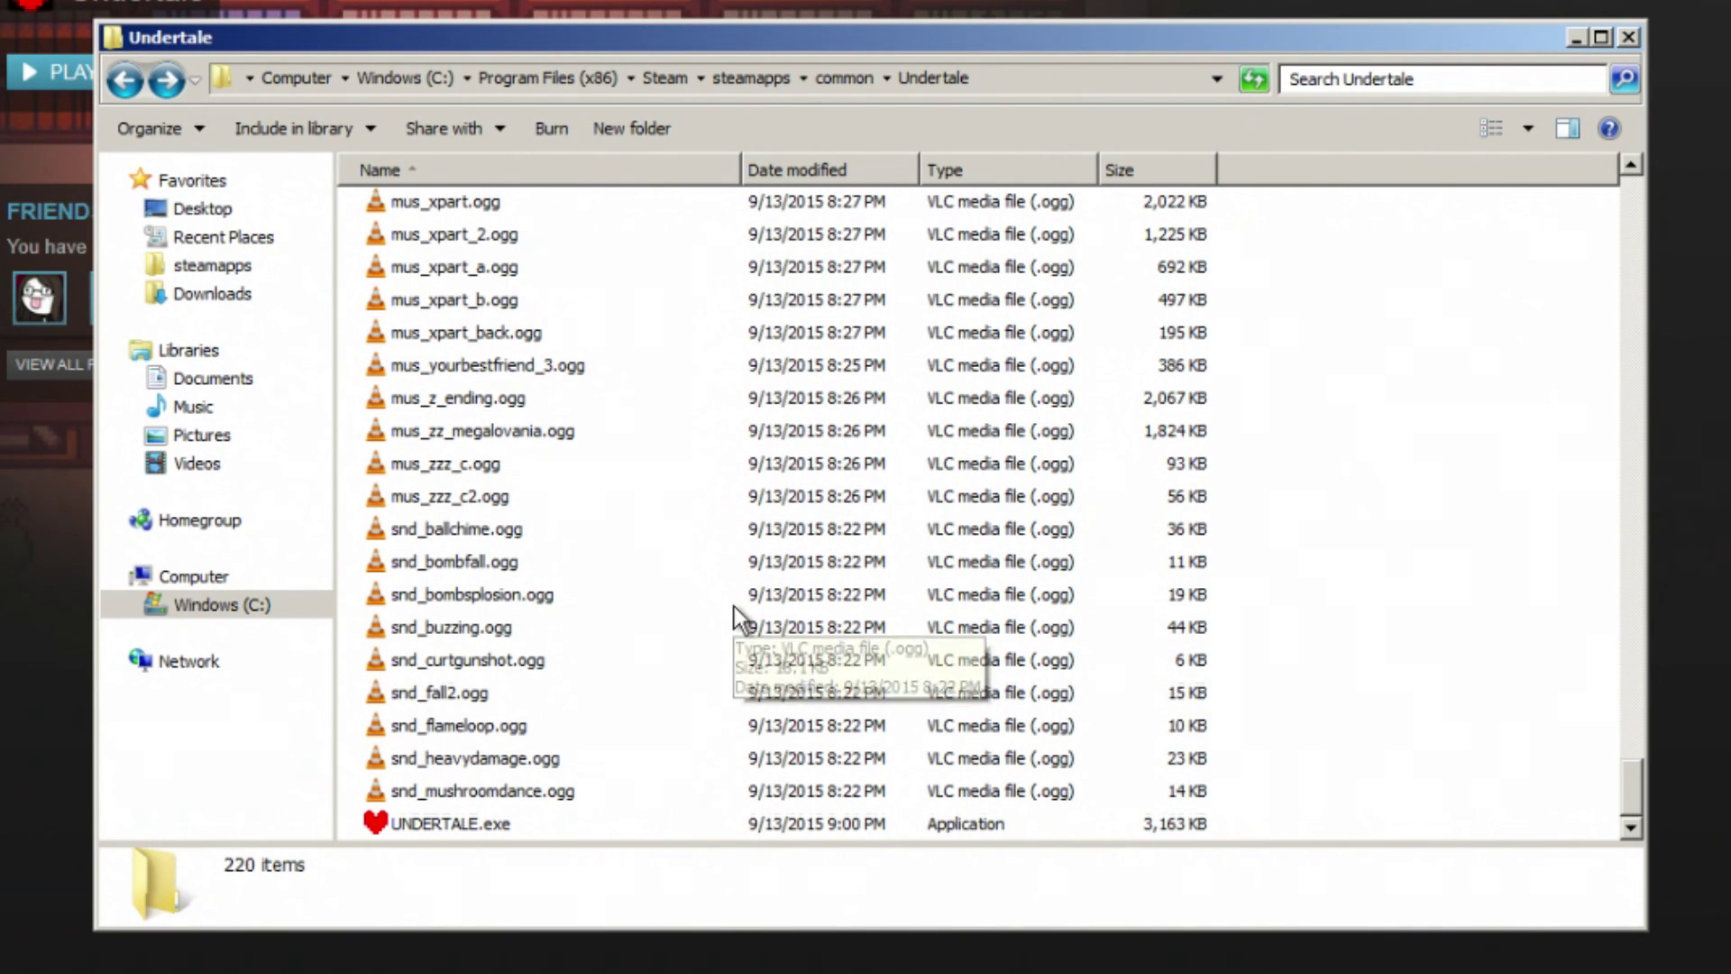
scroll(587, 572, "up", 7)
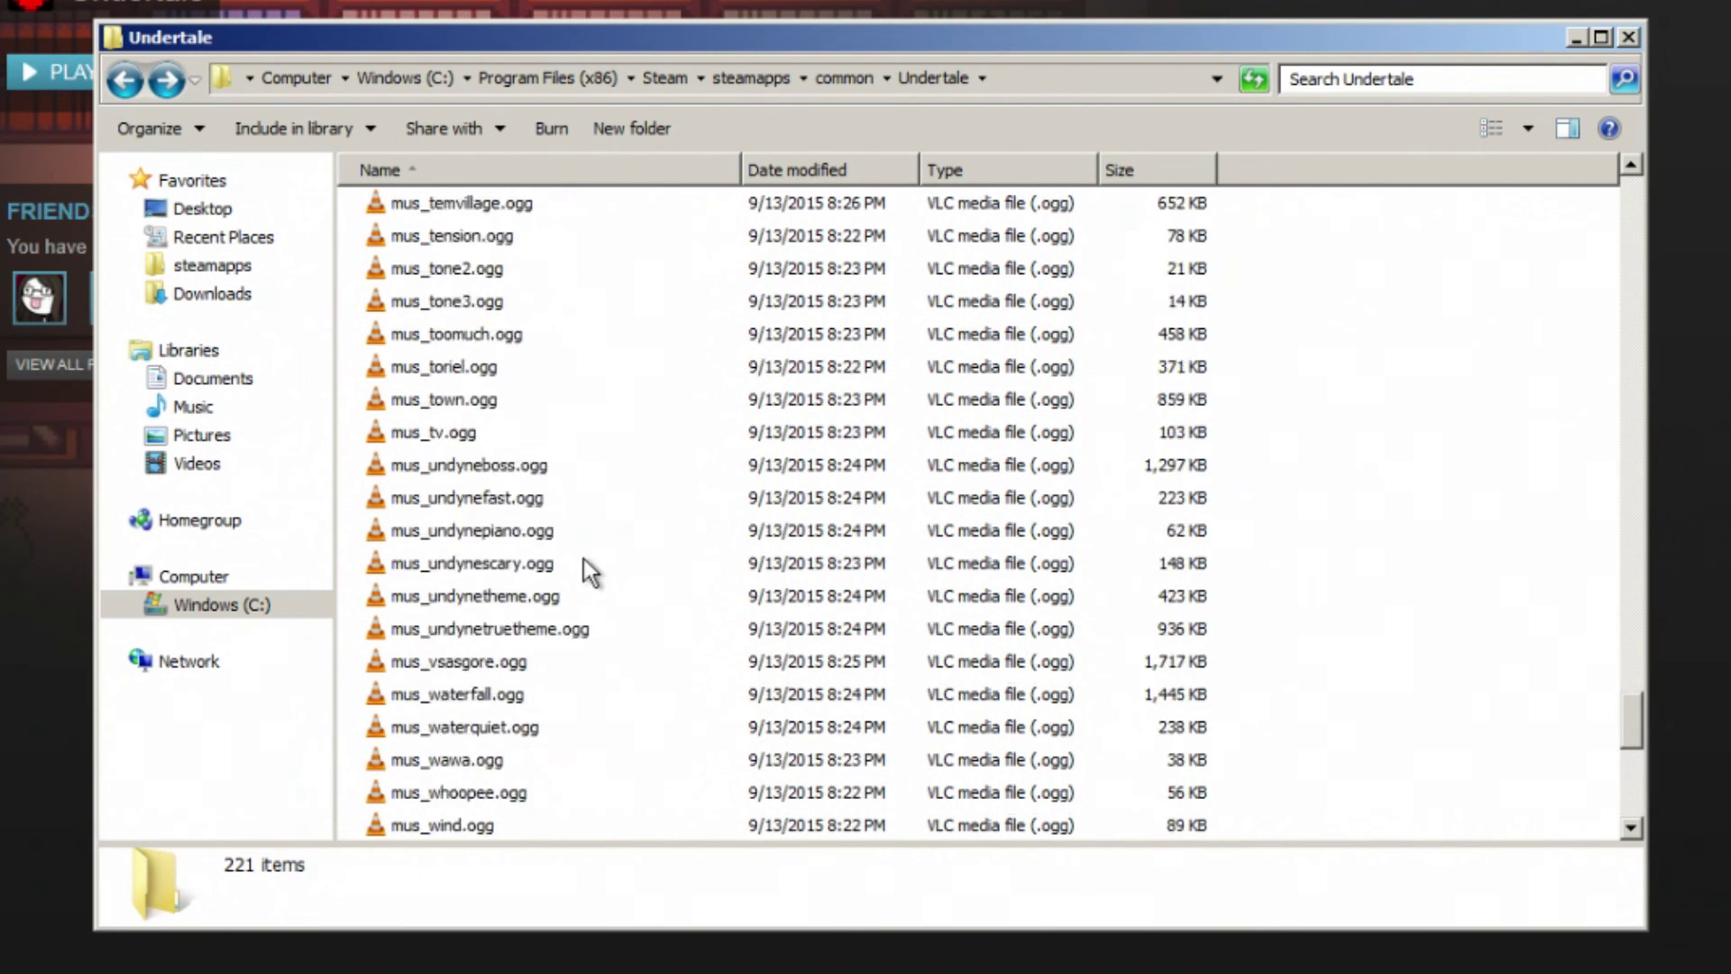
scroll(549, 580, "down", 7)
left_click(545, 532)
left_click(568, 564)
scroll(568, 571, "up", 7)
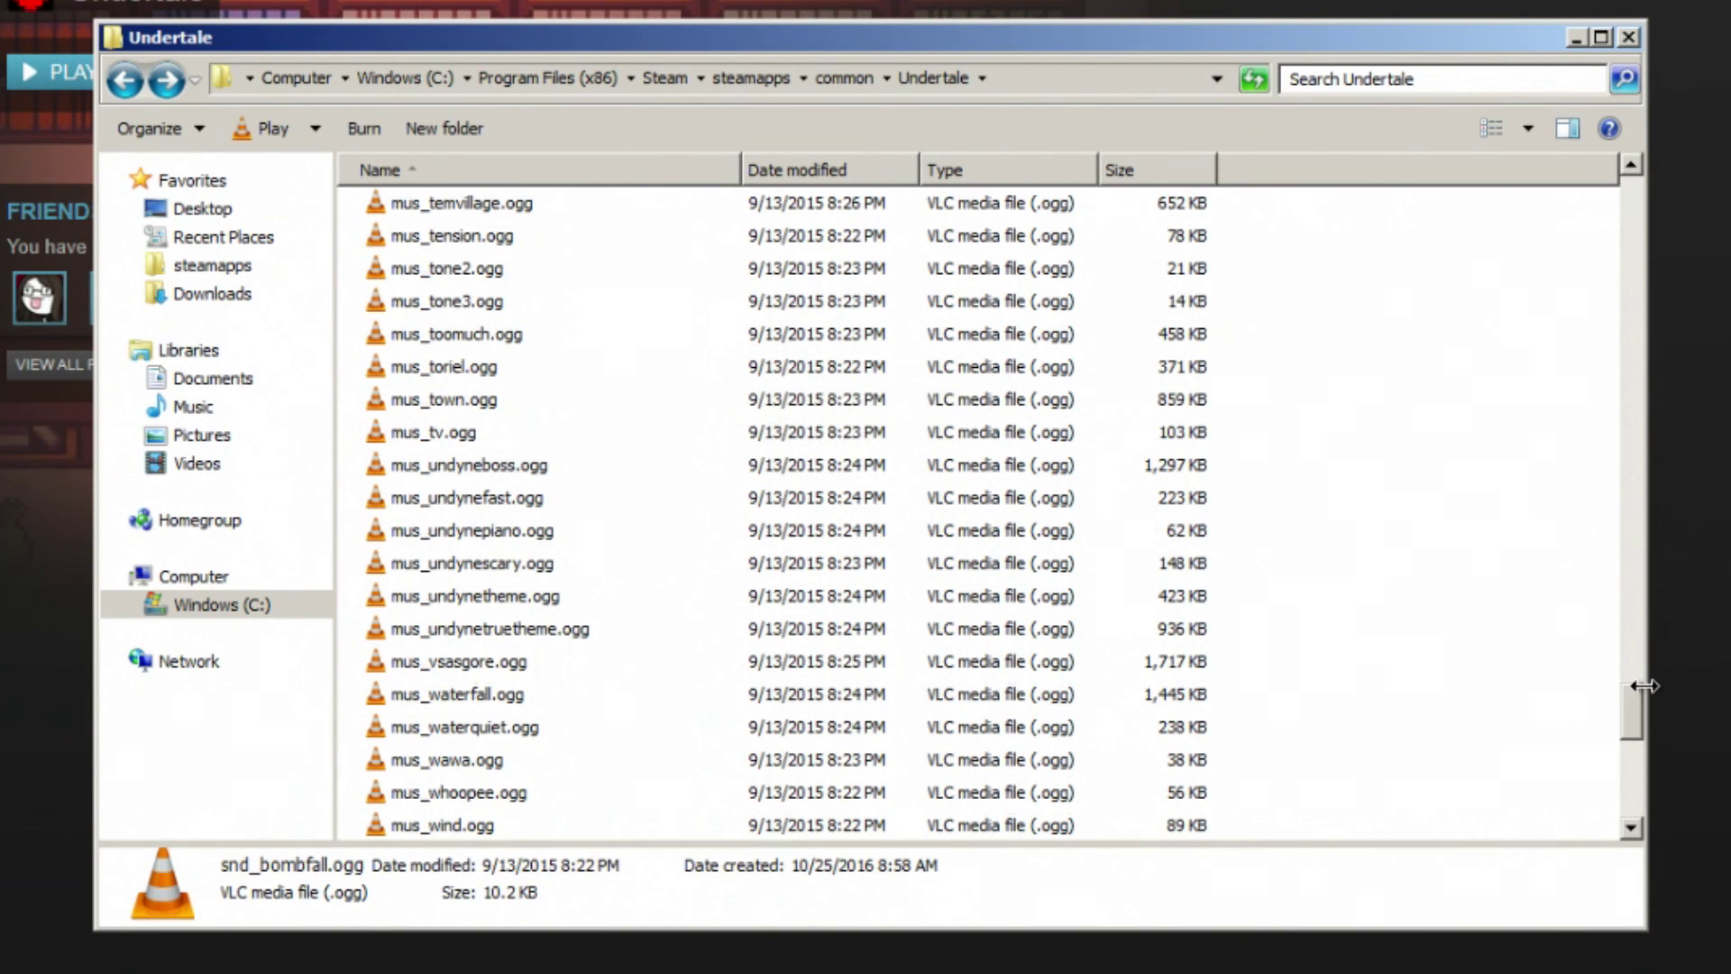
left_click_drag(1632, 689, 1524, 167)
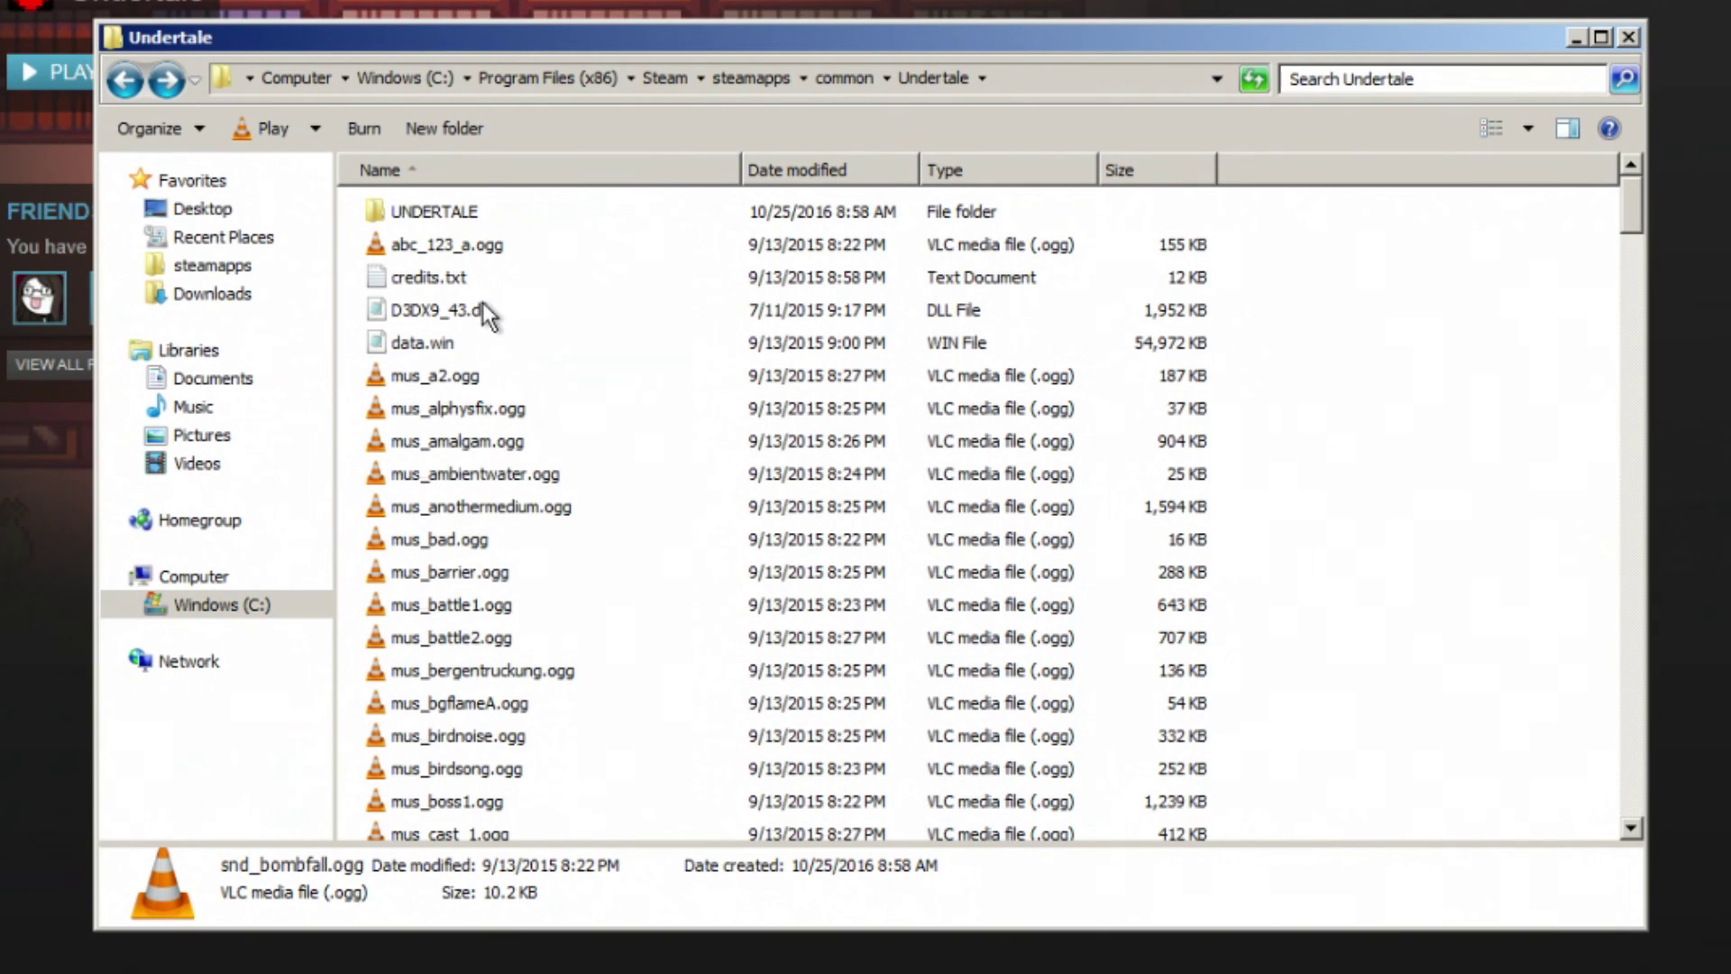
scroll(800, 398, "down", 20)
Step: Restore steam_api.dll from the Recycle Bin to the Undertale folder
scroll(868, 381, "up", 1, "ctrl")
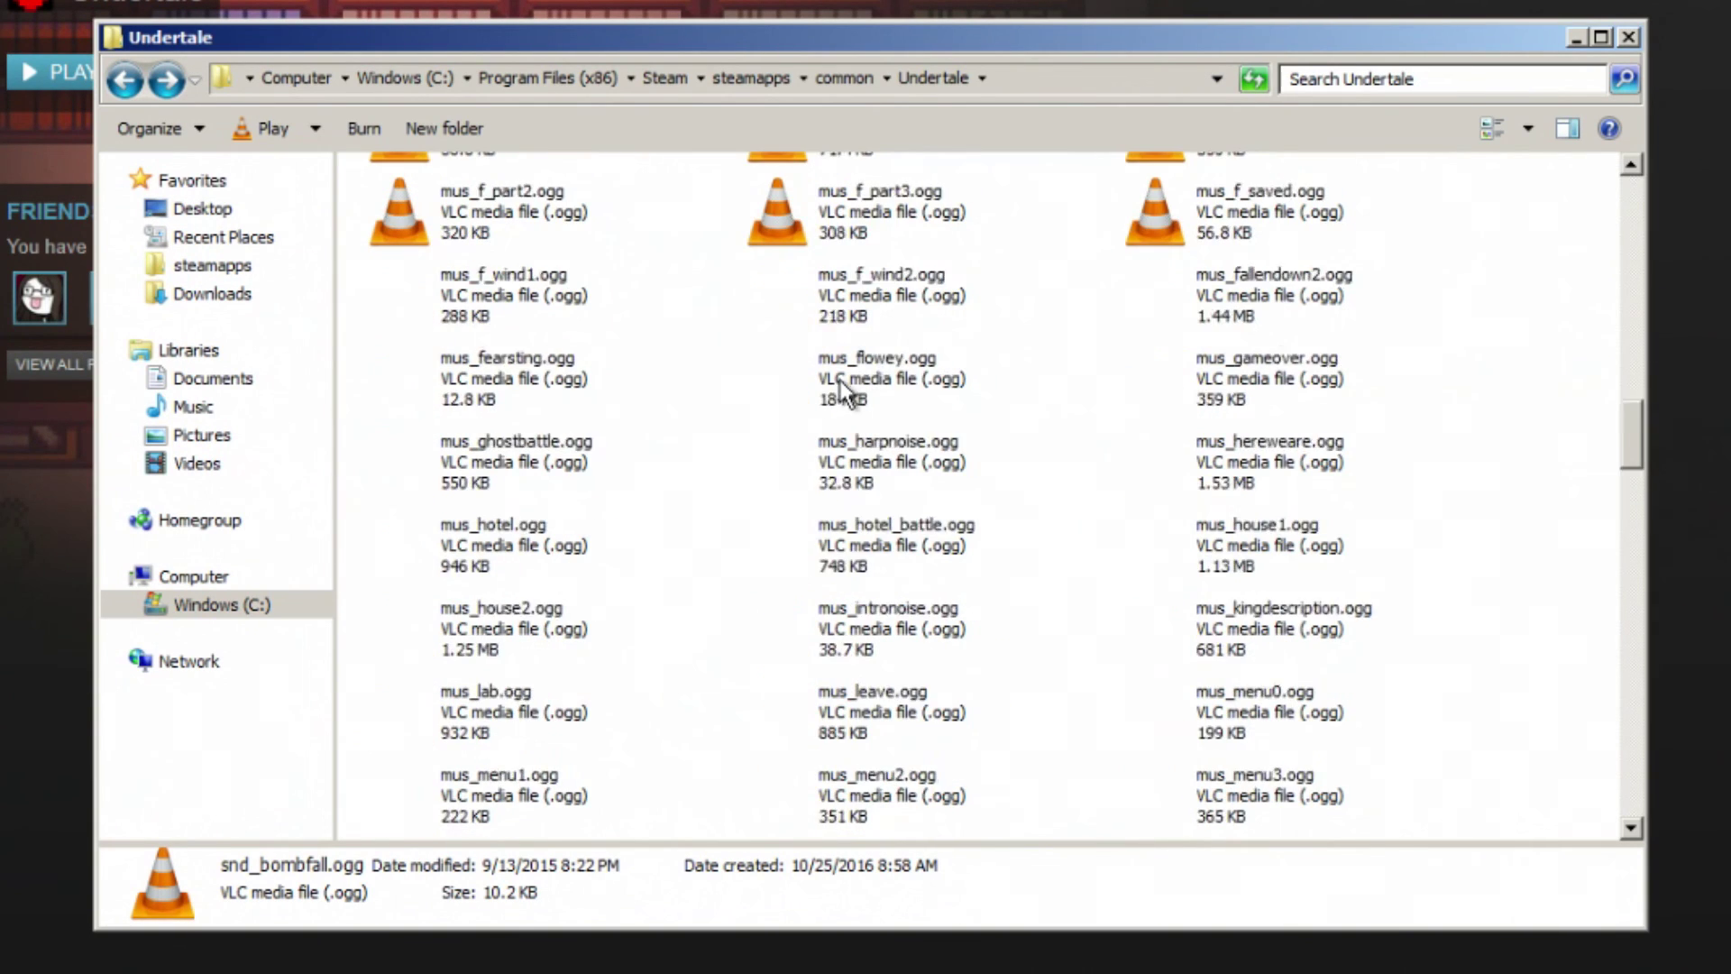
scroll(840, 397, "down", 15)
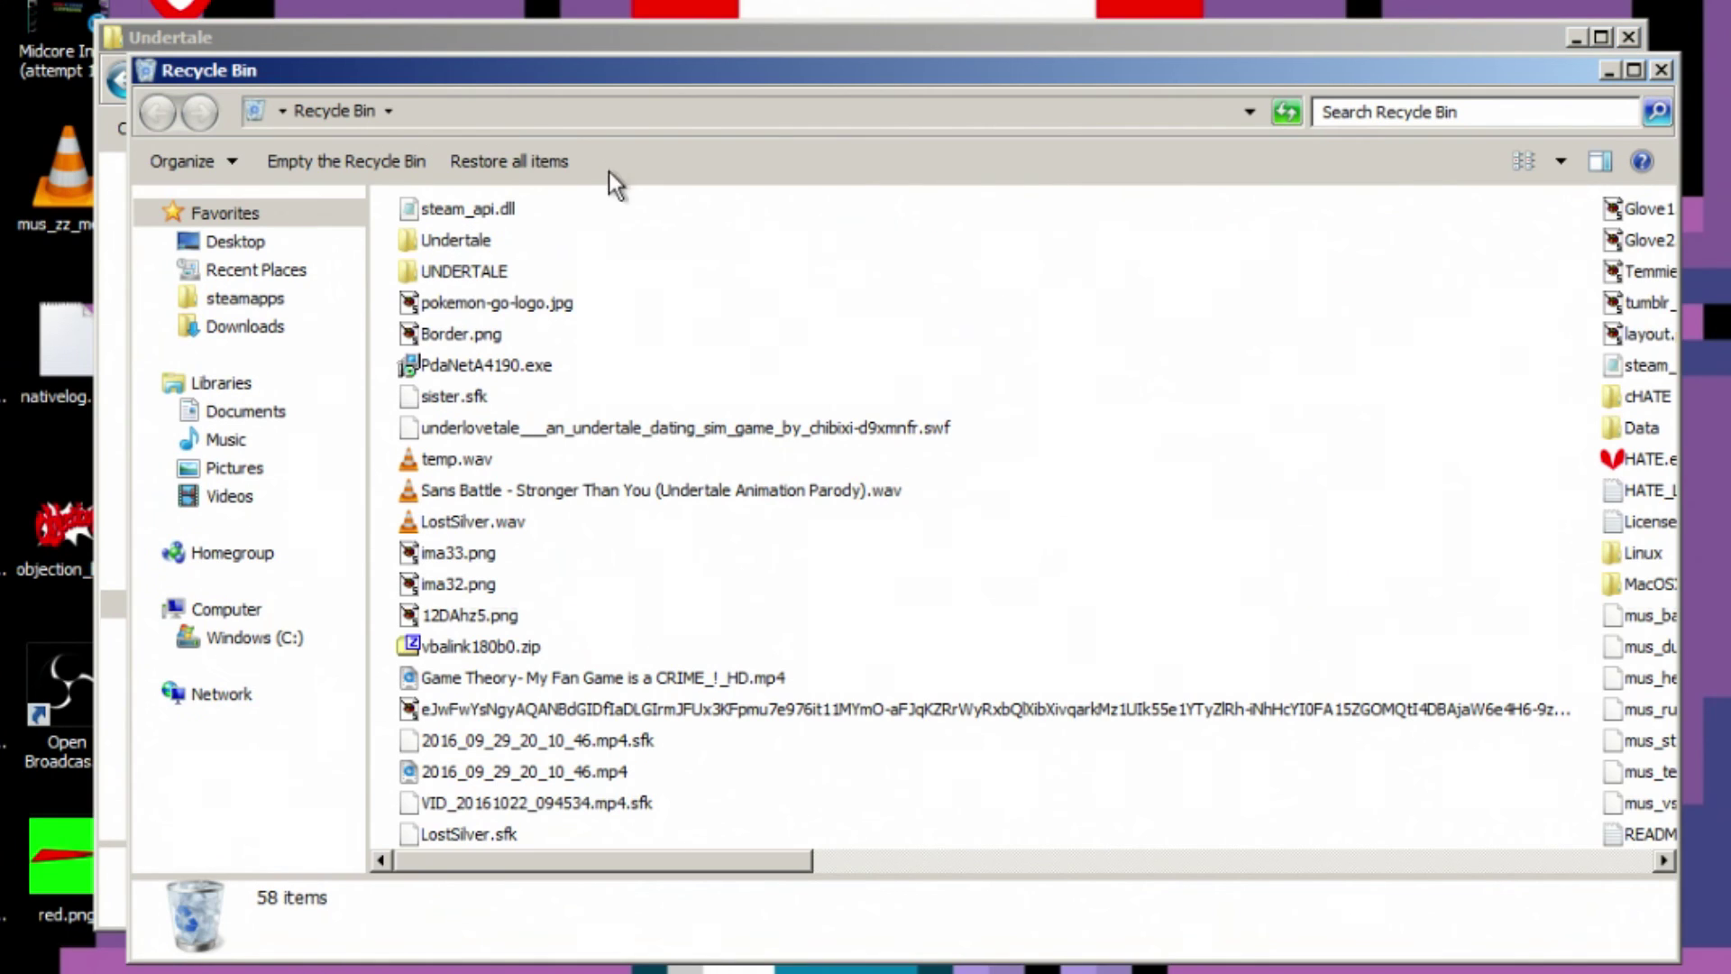
right_click(449, 210)
left_click(498, 226)
Step: Delete the restored steam_api.dll again and launch UNDERTALE.exe
left_click(1457, 29)
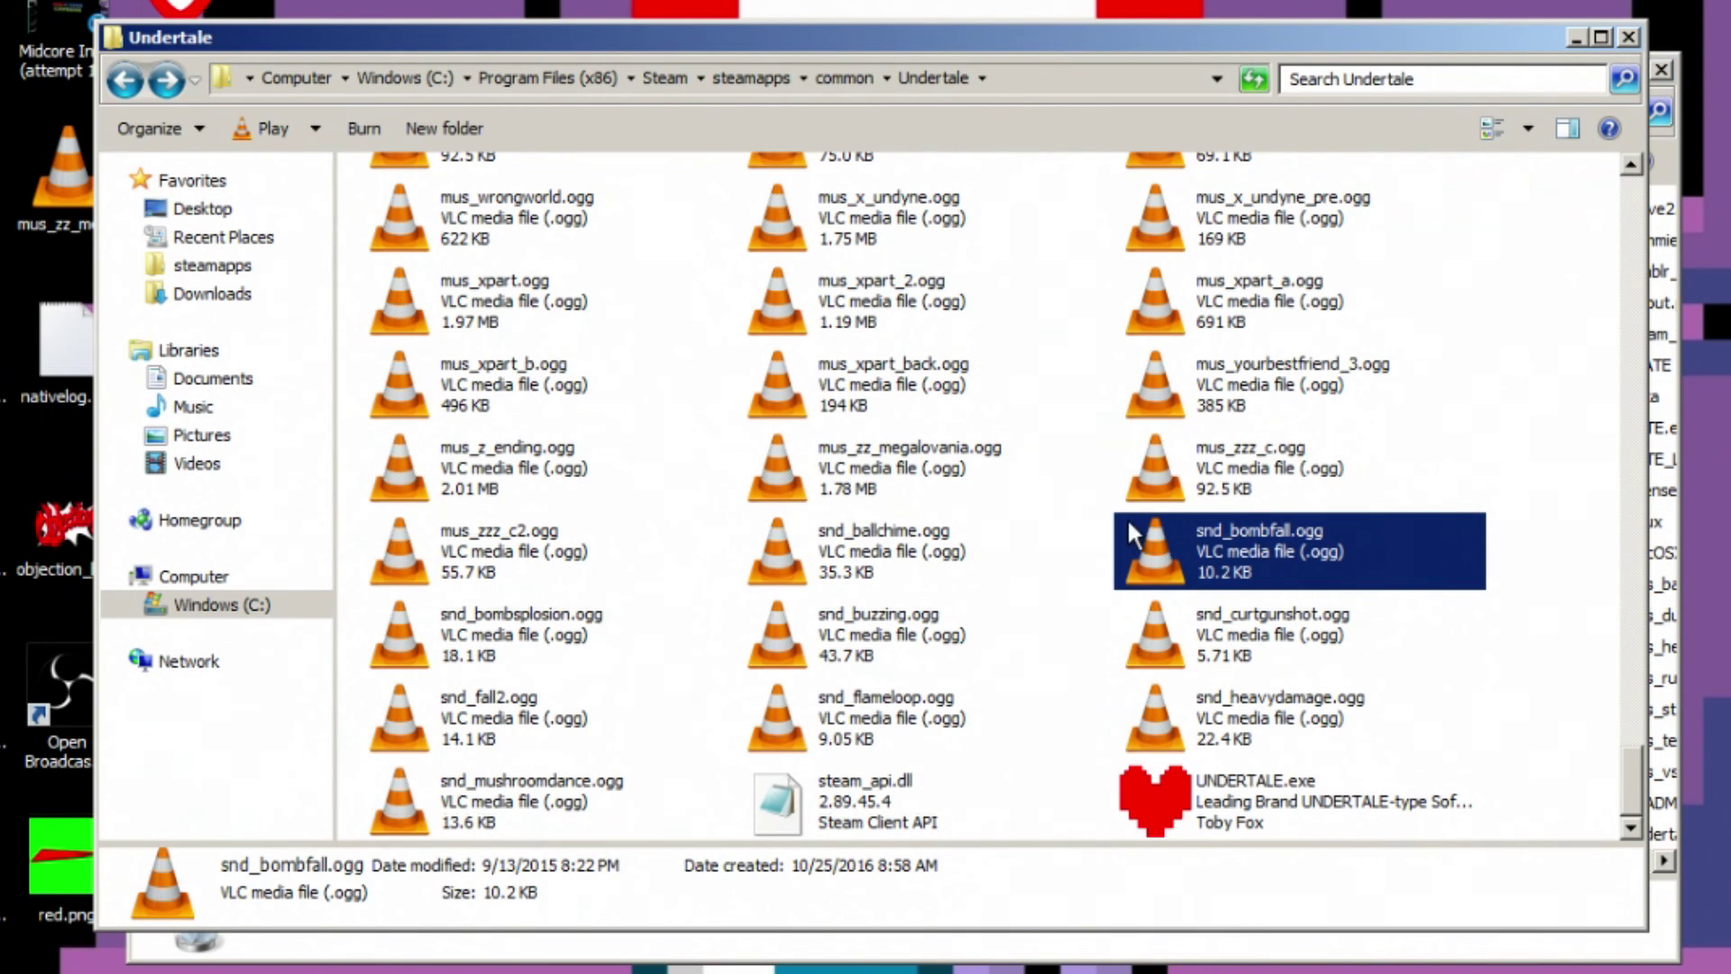
left_click(860, 826)
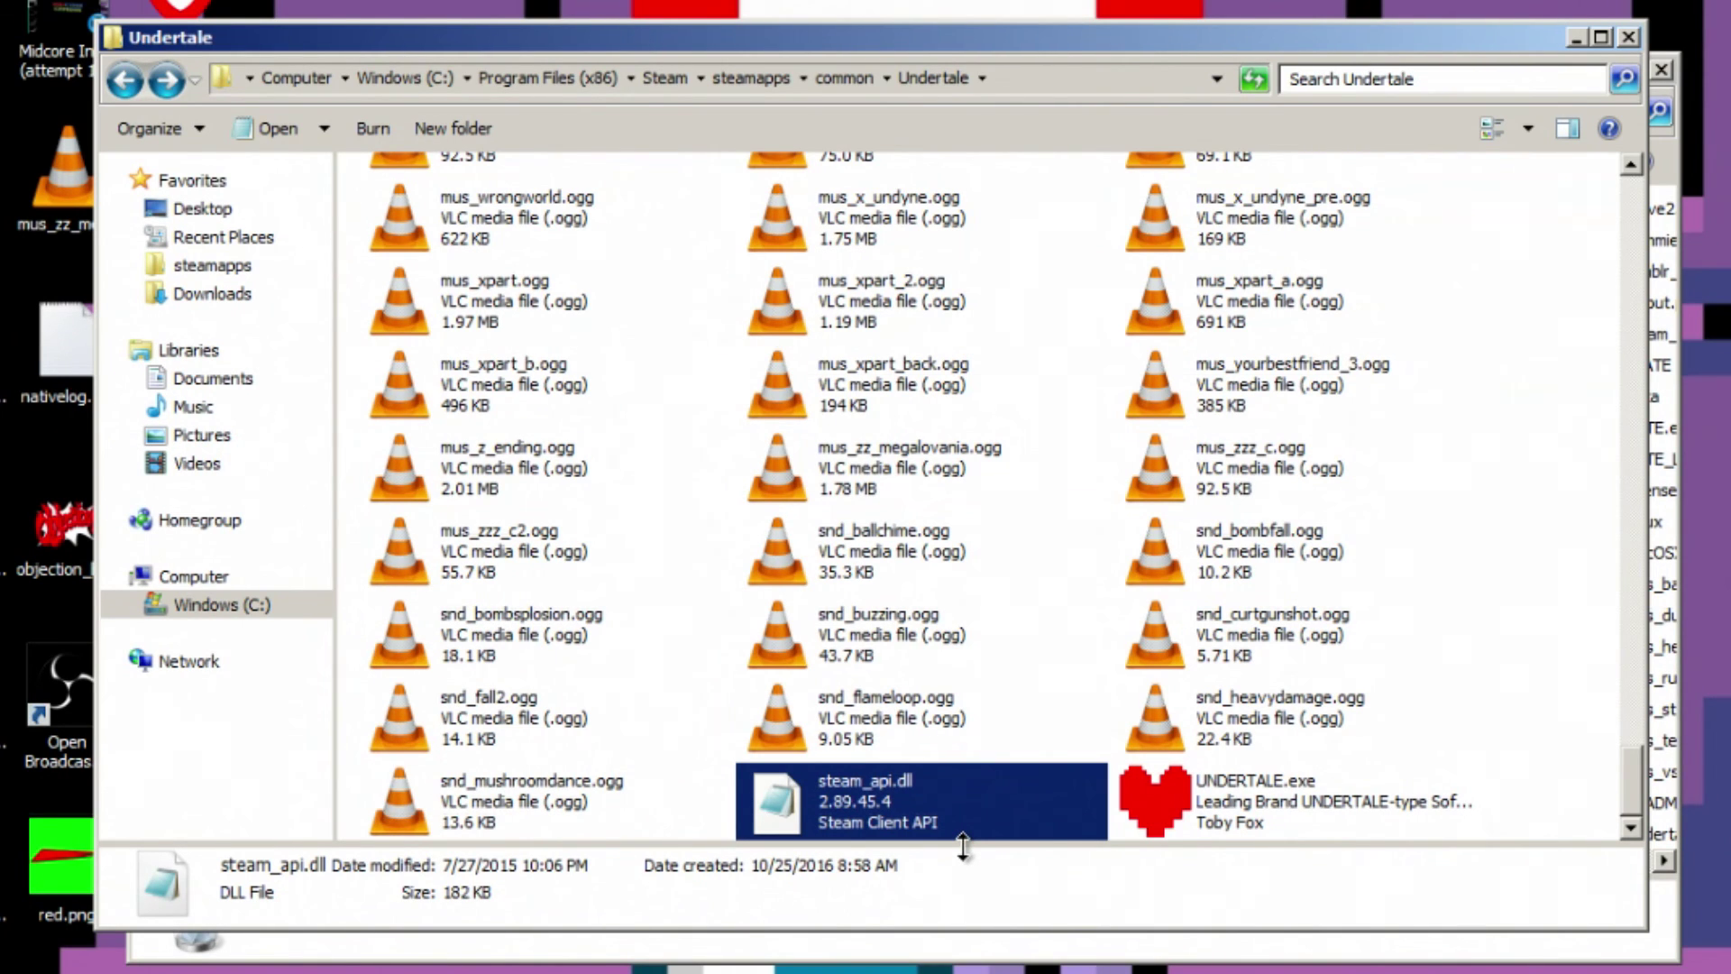
key("Delete")
key("Return")
left_click(904, 803)
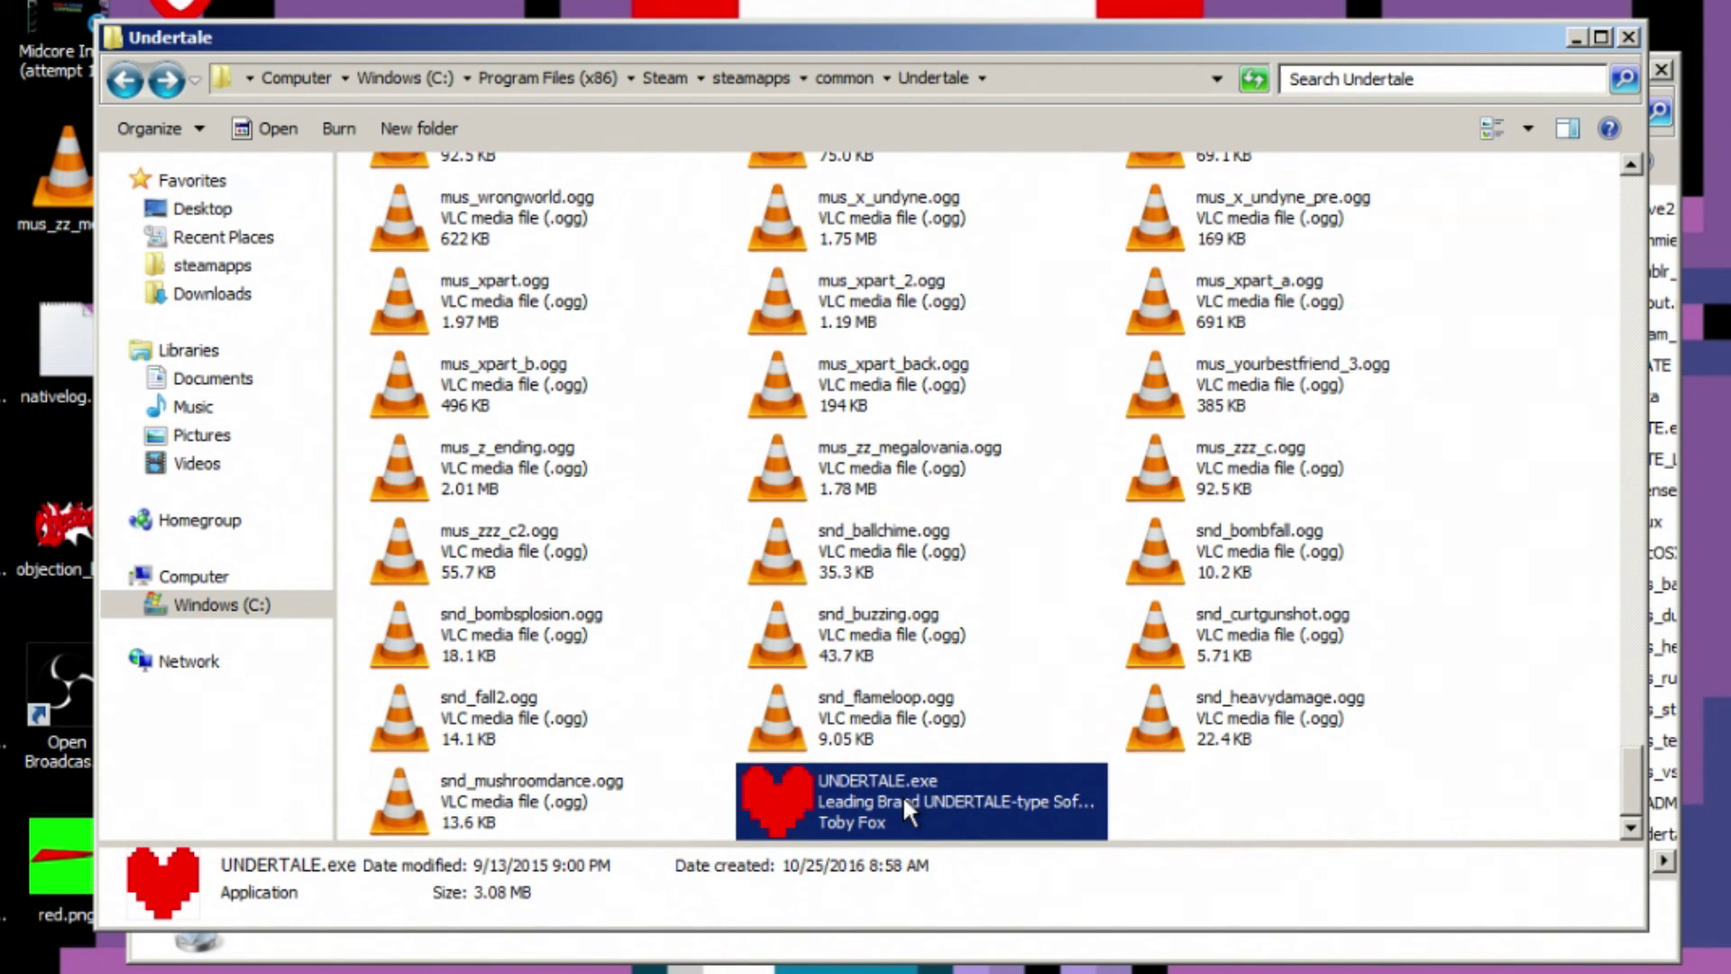
double_click(904, 803)
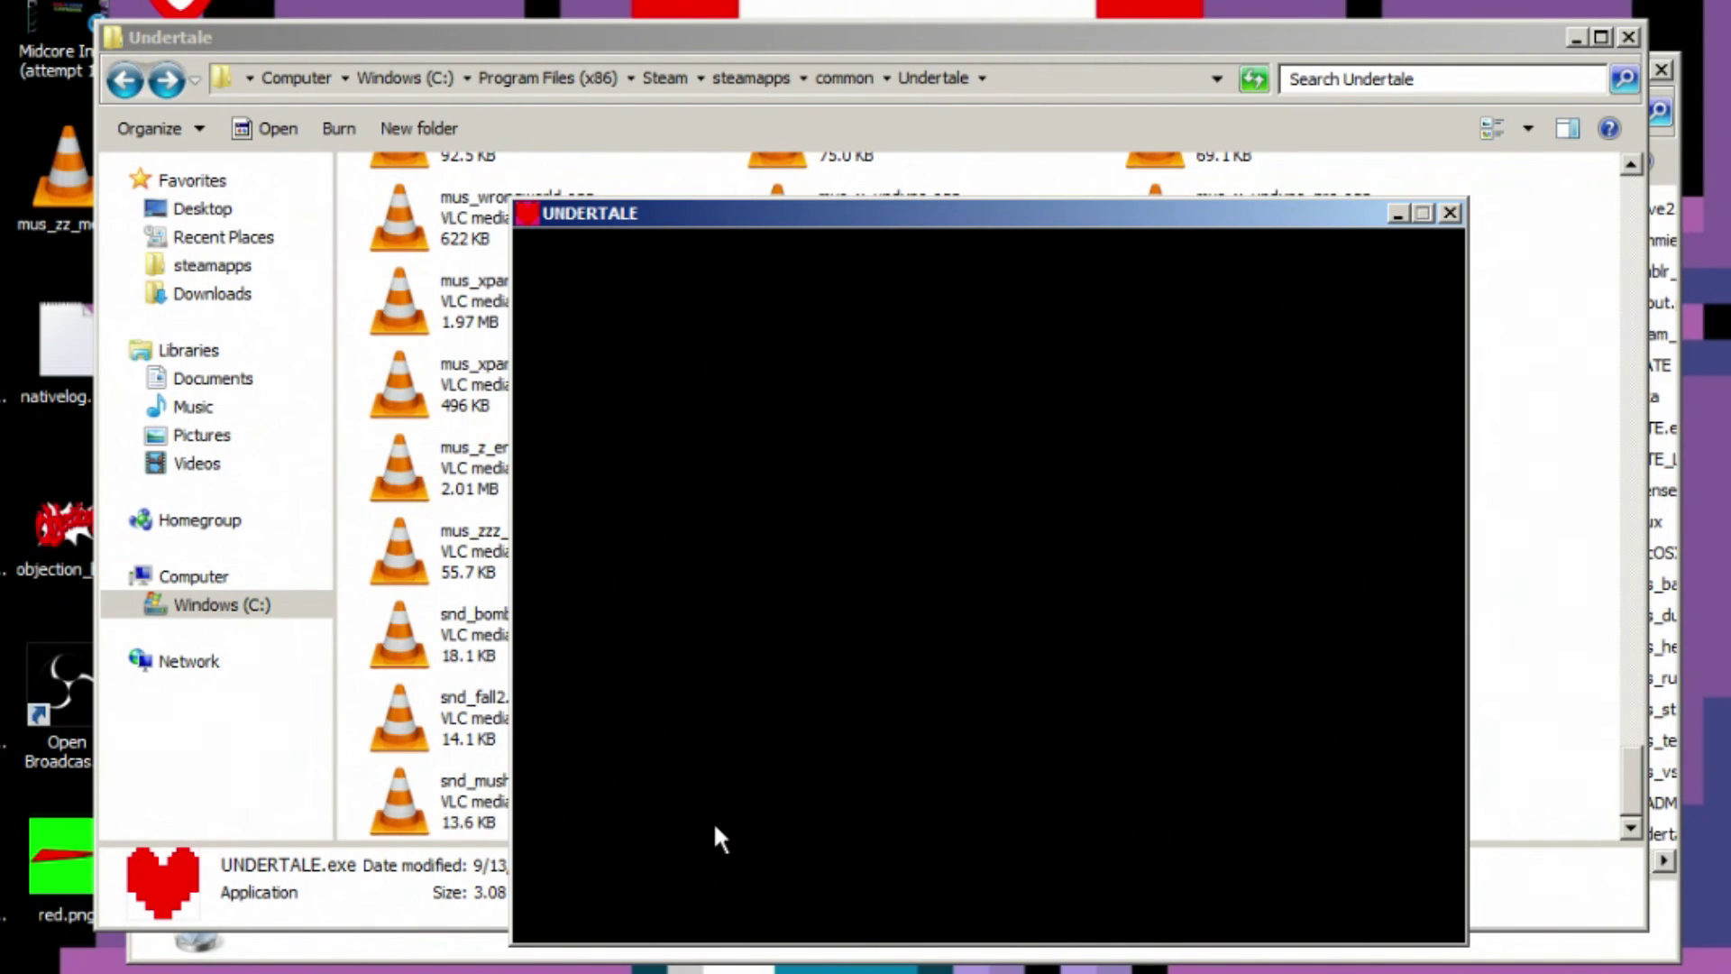
Step: Skip the intro and enter C as the first letter of the name
key("z")
key("z")
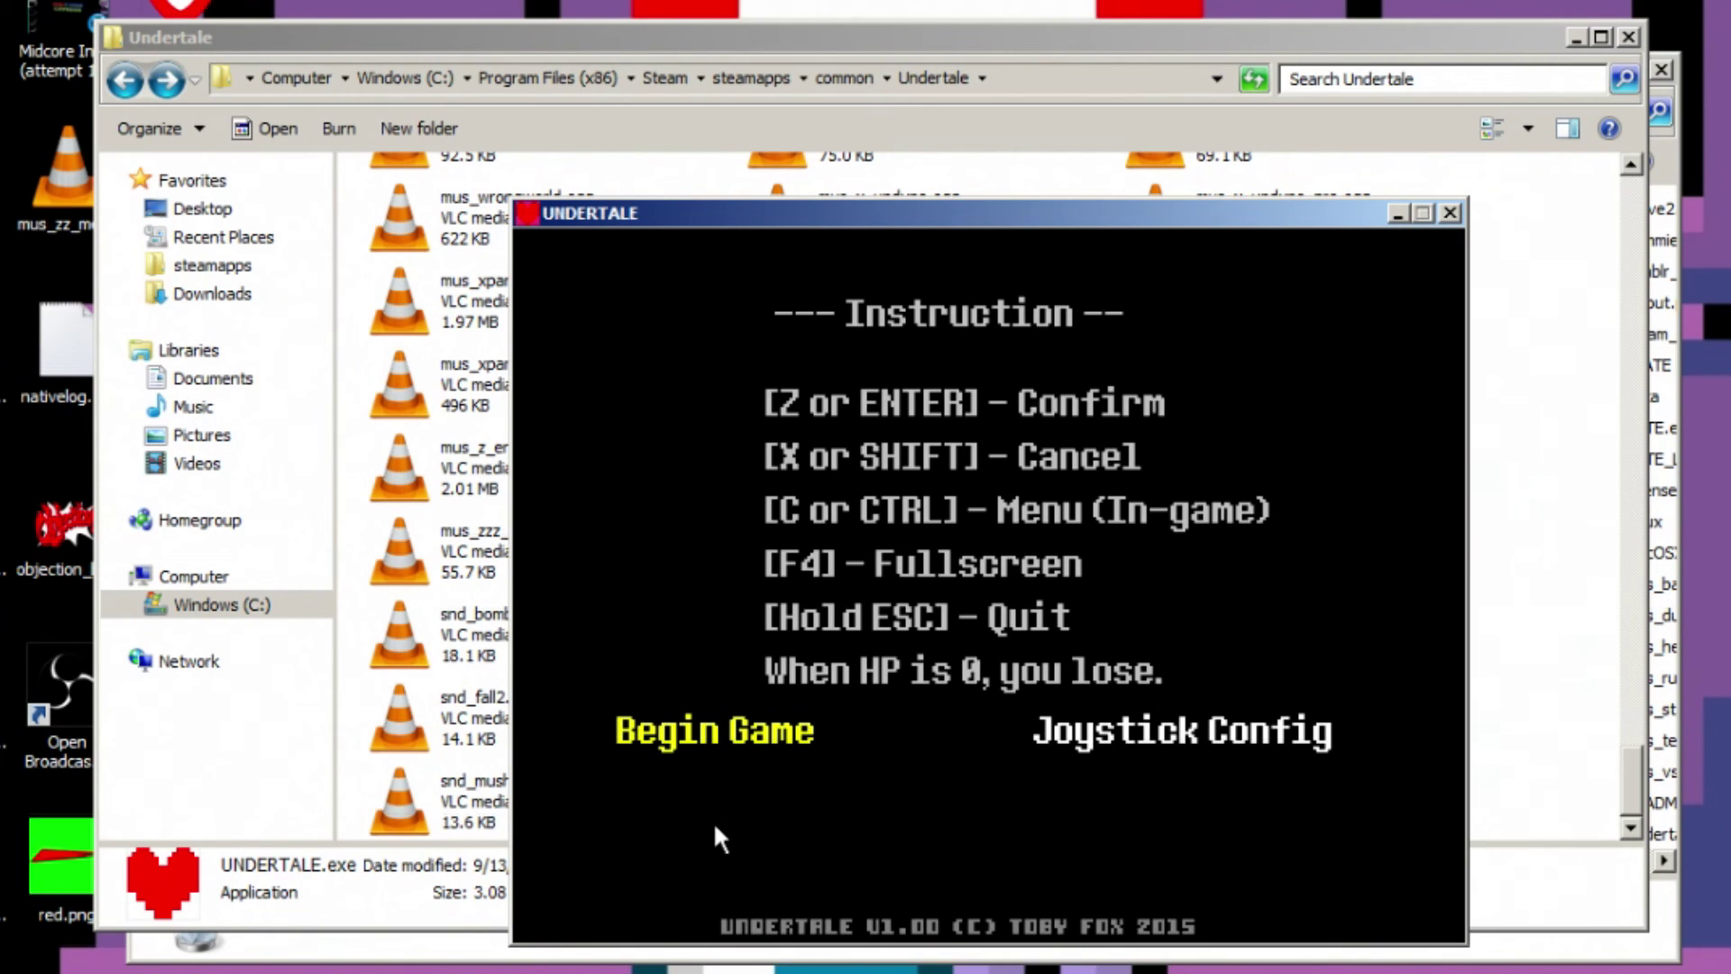
key("z")
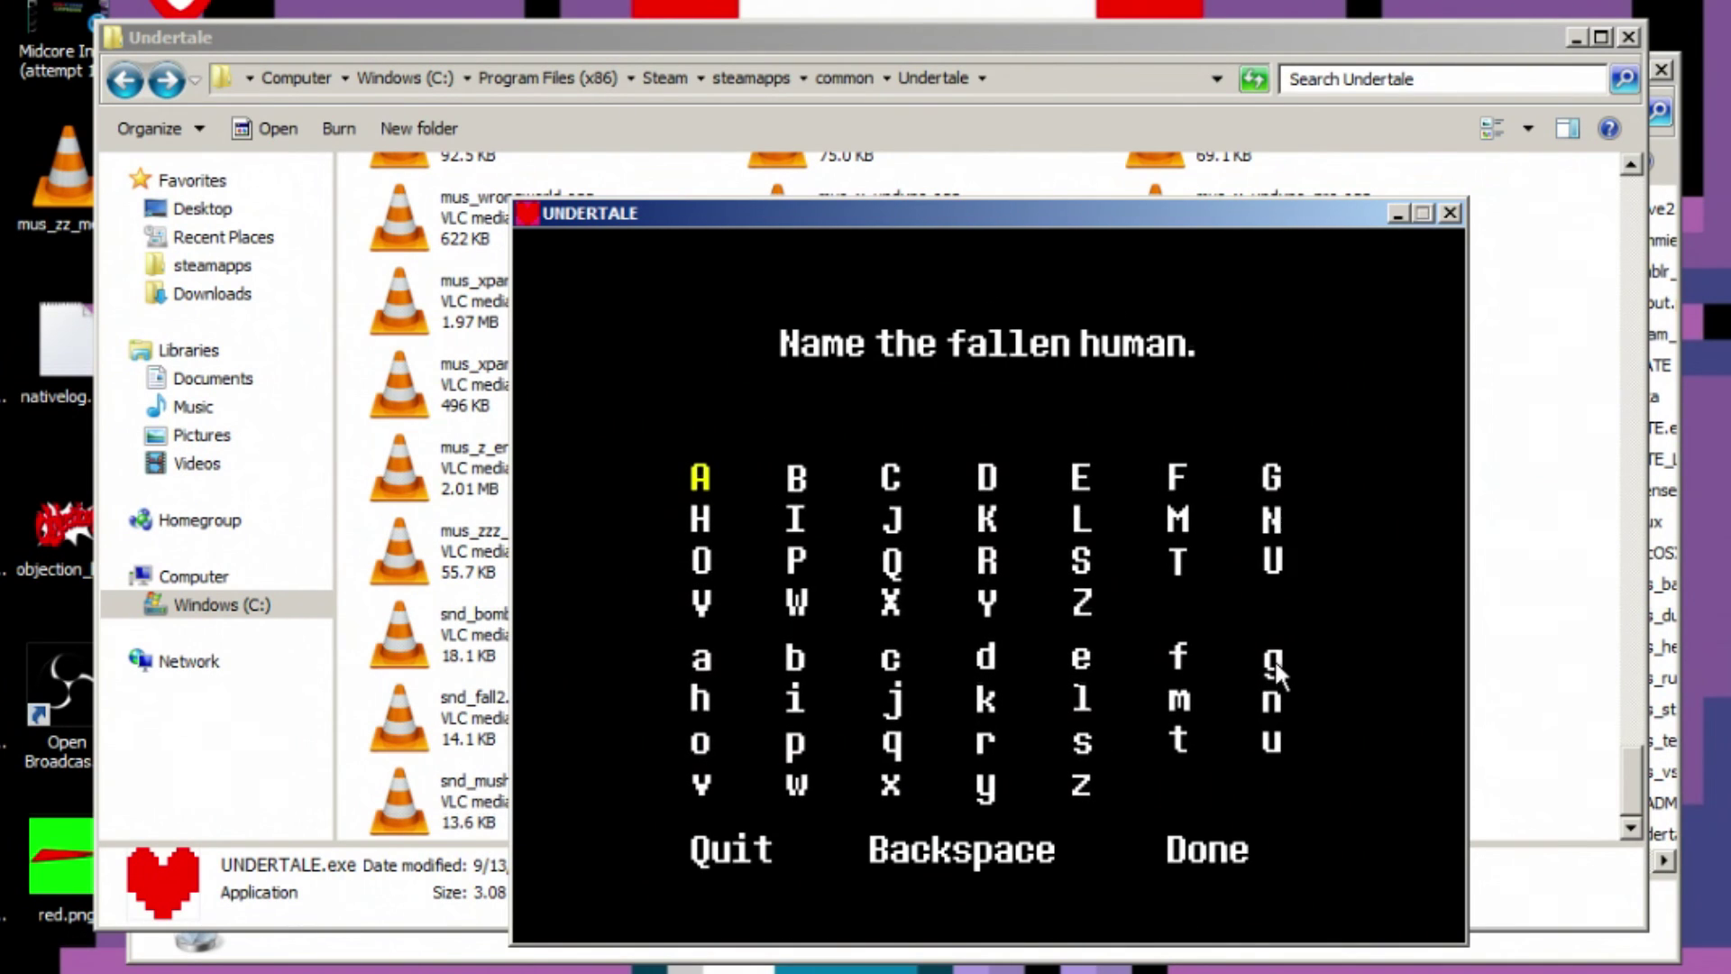
key("Right")
key("Right")
key("Right")
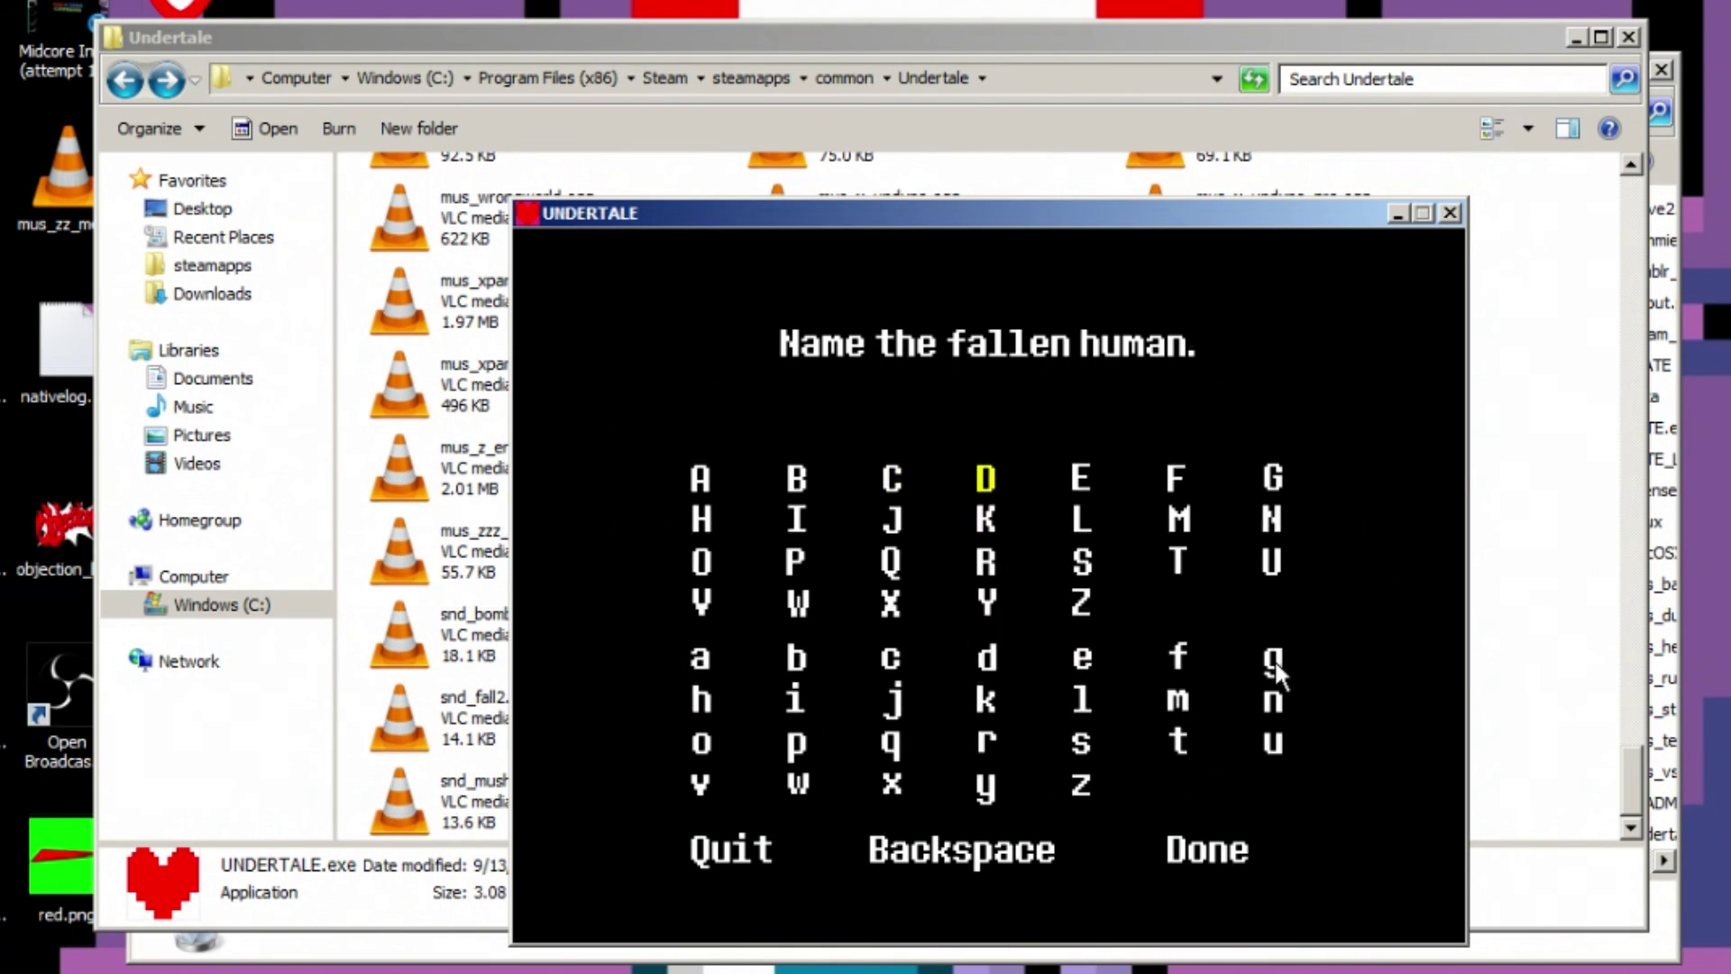
key("Down")
key("Left")
key("Up")
key("Down")
key("Down")
key("Down")
key("Left")
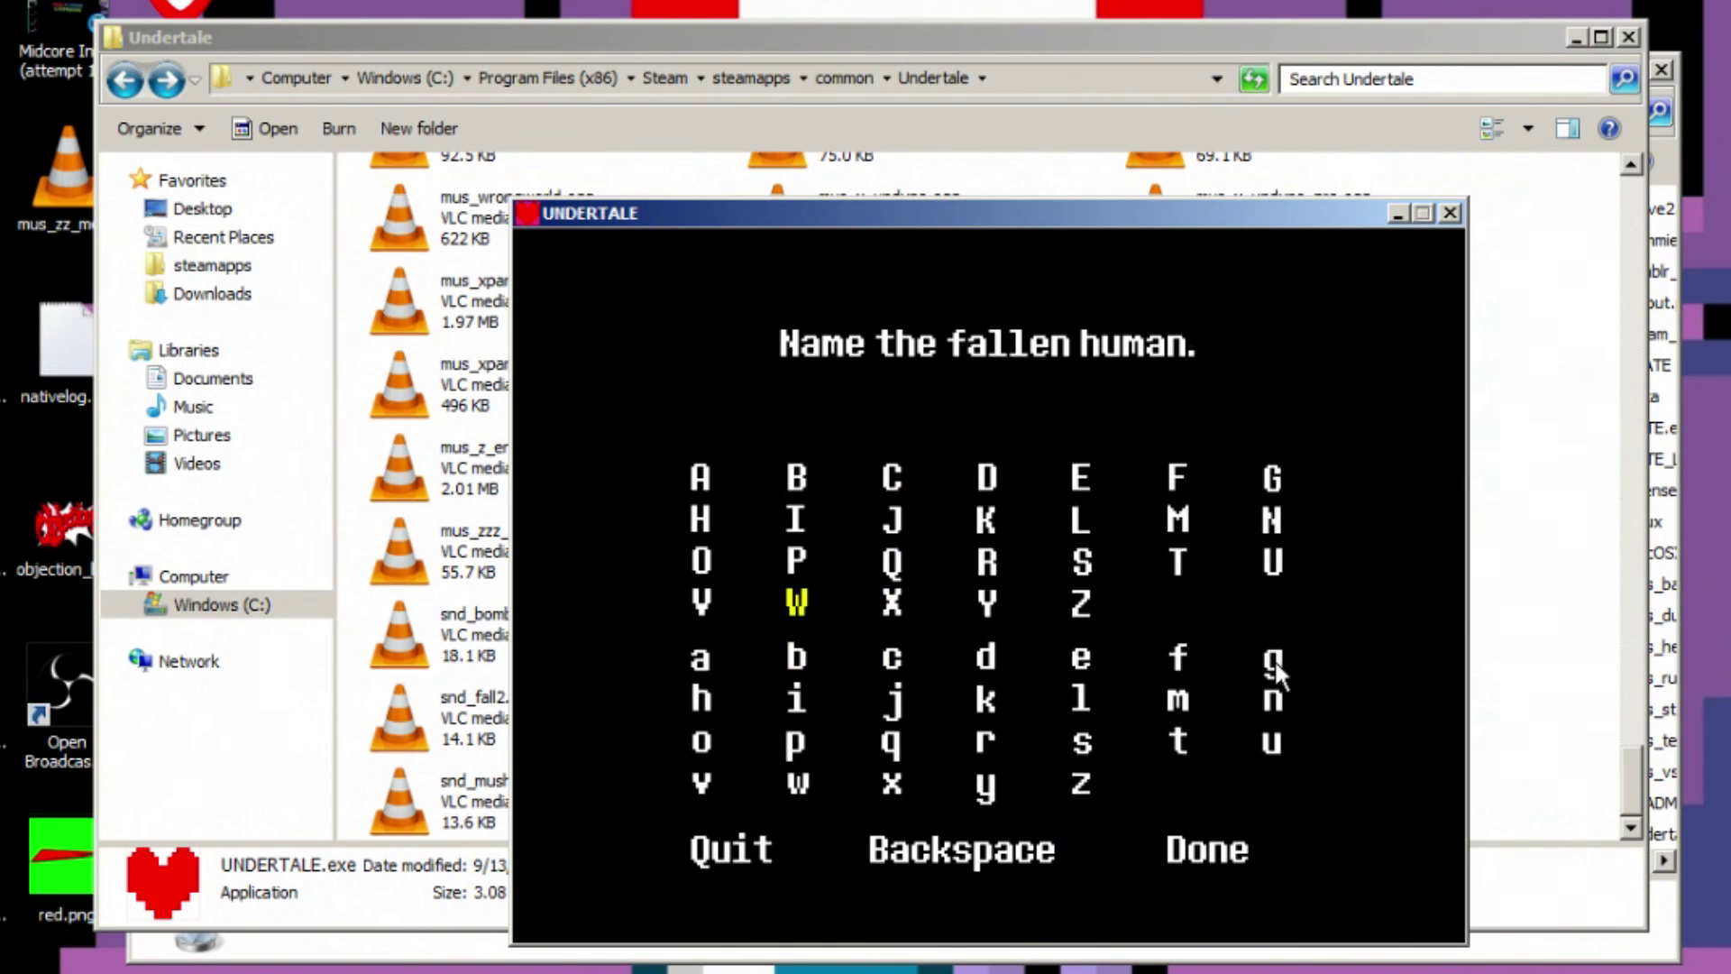
key("Down")
key("Up")
key("Right")
key("Down")
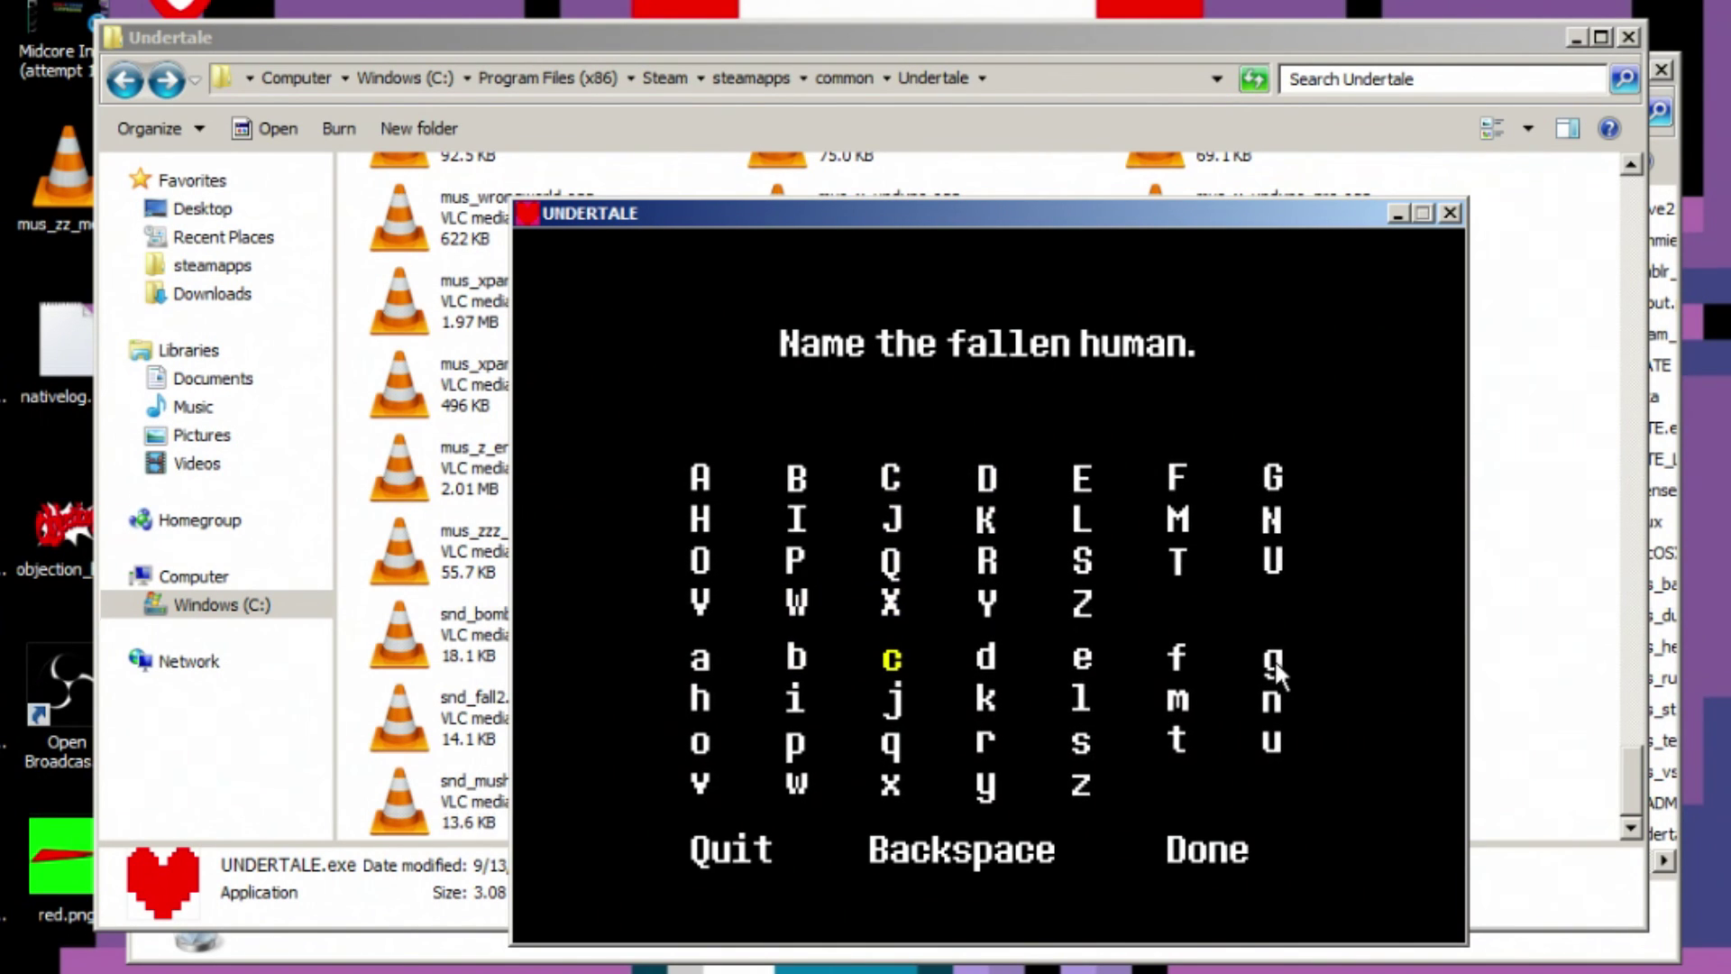
key("Up")
key("Up")
key("Up")
key("Up")
key("z")
Step: Add a to the name, removing the stray Z and l entries
key("Down")
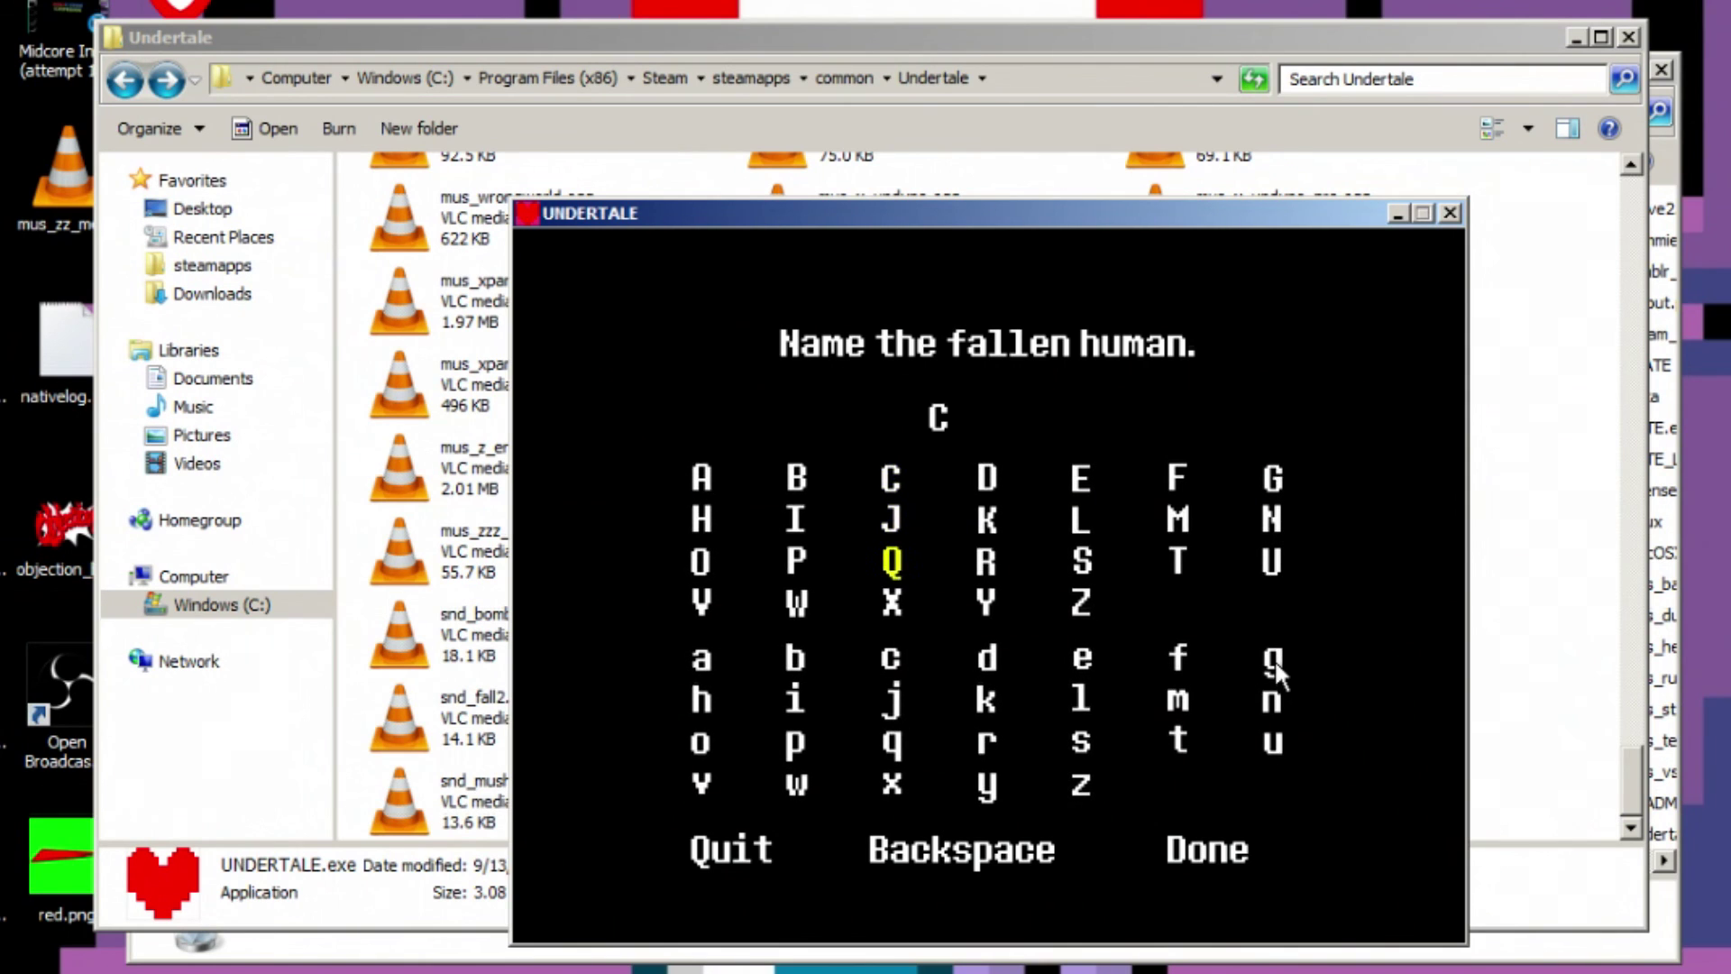
key("Down")
key("Down")
key("Left")
key("Right")
key("Right")
key("Right")
key("Up")
key("z")
key("x")
key("Down")
key("Left")
key("Left")
key("Left")
key("Left")
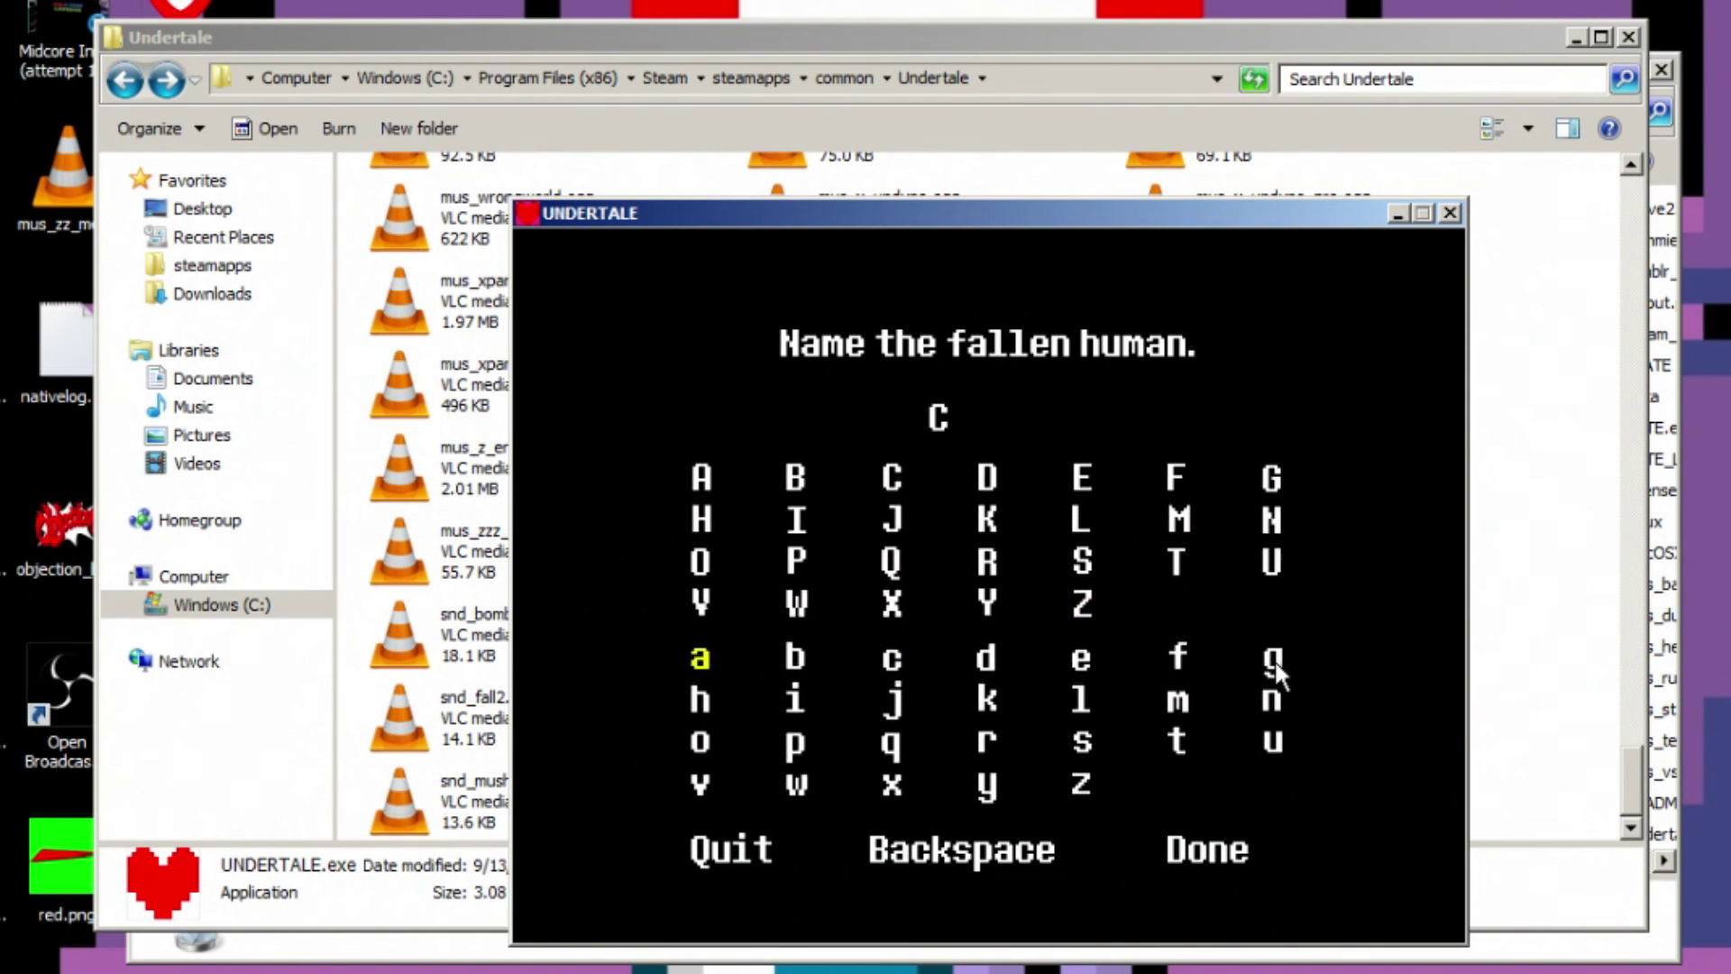
key("Down")
key("Up")
key("z")
key("Down")
key("Right")
key("Right")
key("Right")
Step: Add k, e and y to spell Cakey, then finish and confirm the name
key("Right")
key("z")
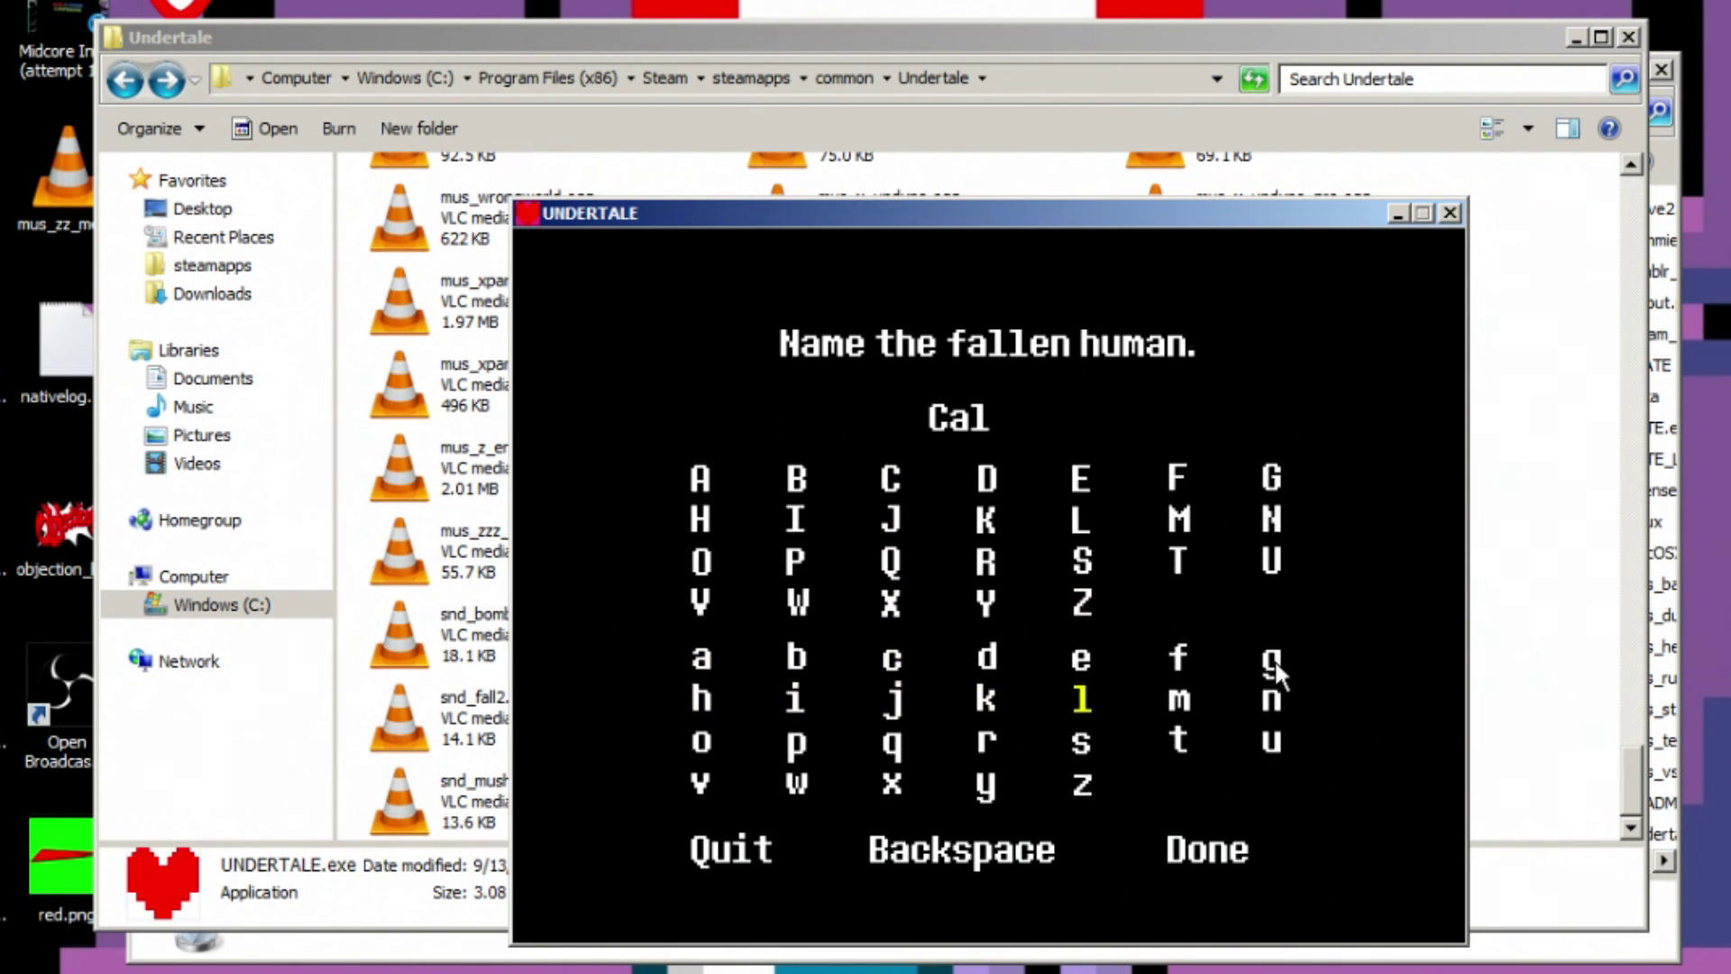
key("x")
key("Left")
key("z")
key("Up")
key("Right")
key("z")
key("Left")
key("Down")
key("Down")
key("Down")
key("z")
key("Down")
key("Right")
key("z")
key("z")
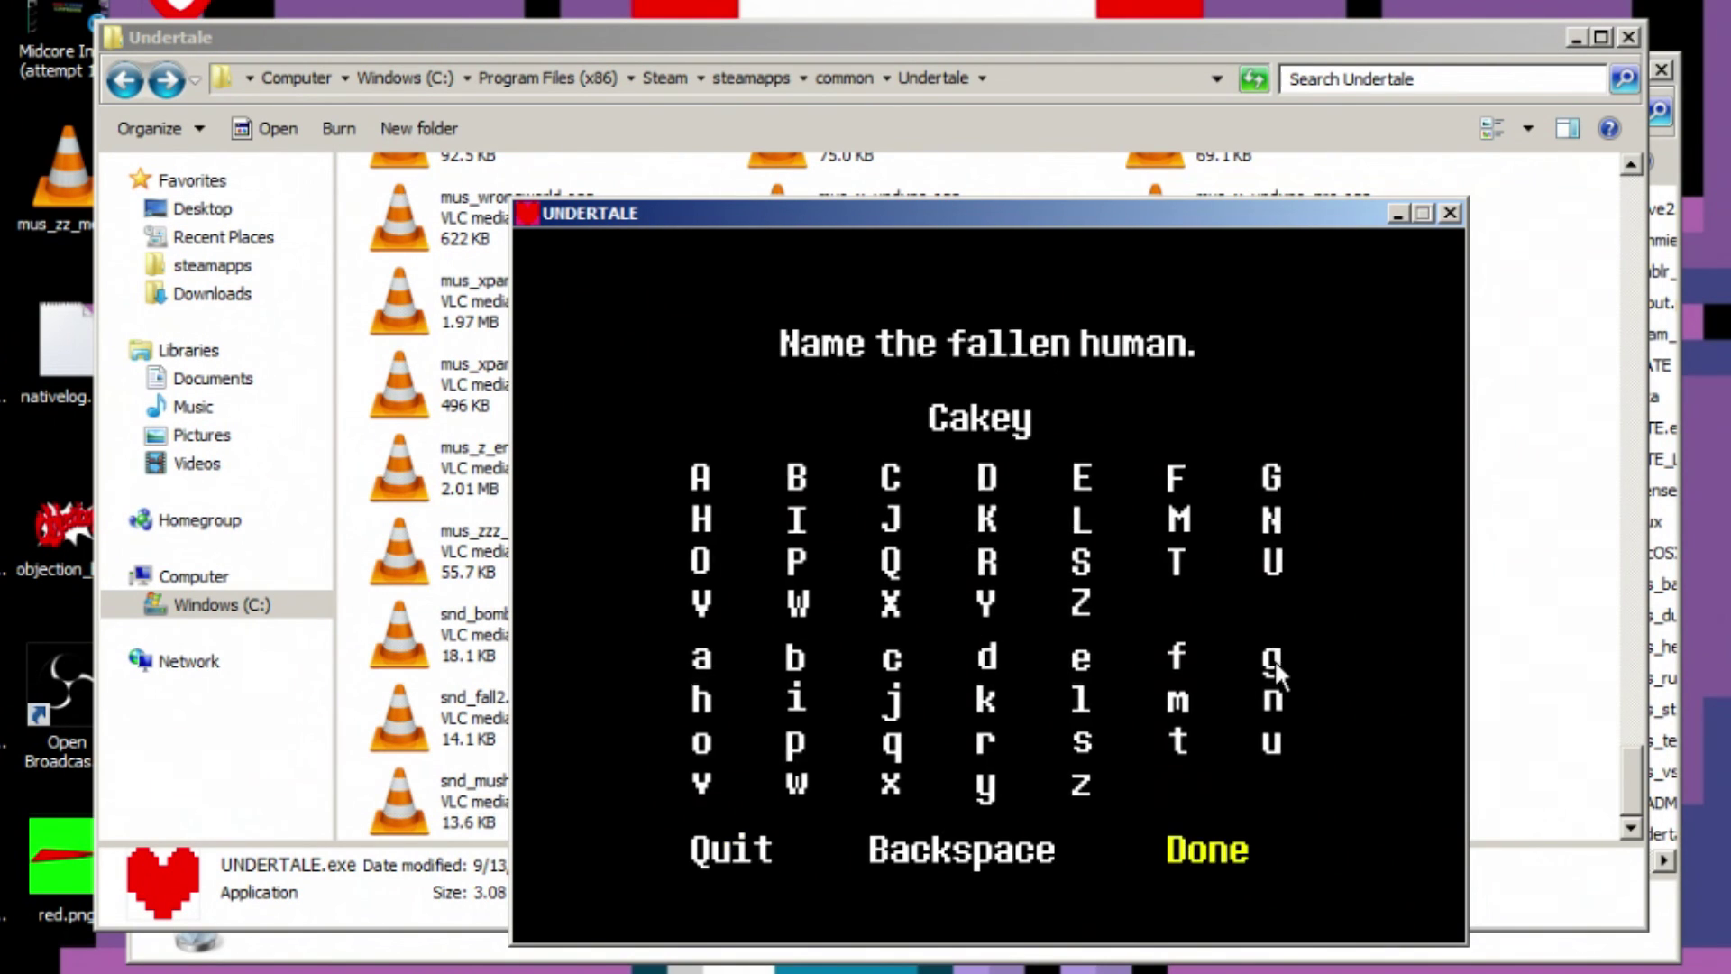
key("z")
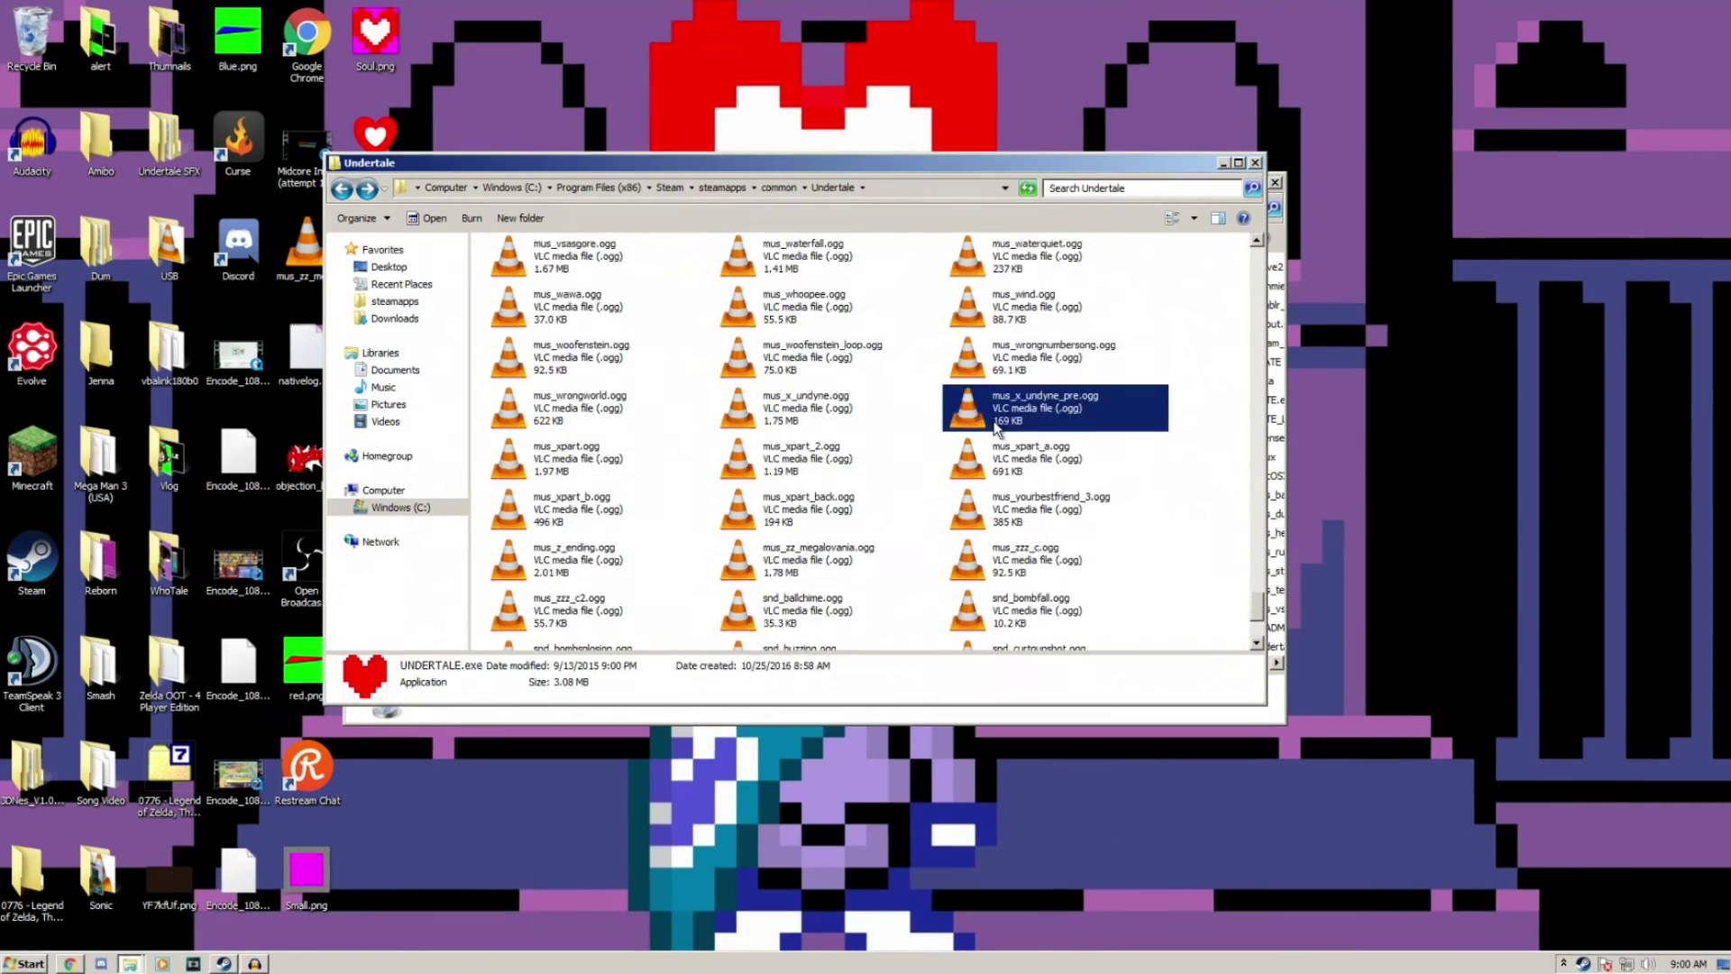
Step: Select the data.win game data file in the Undertale folder
scroll(922, 397, "up", 15)
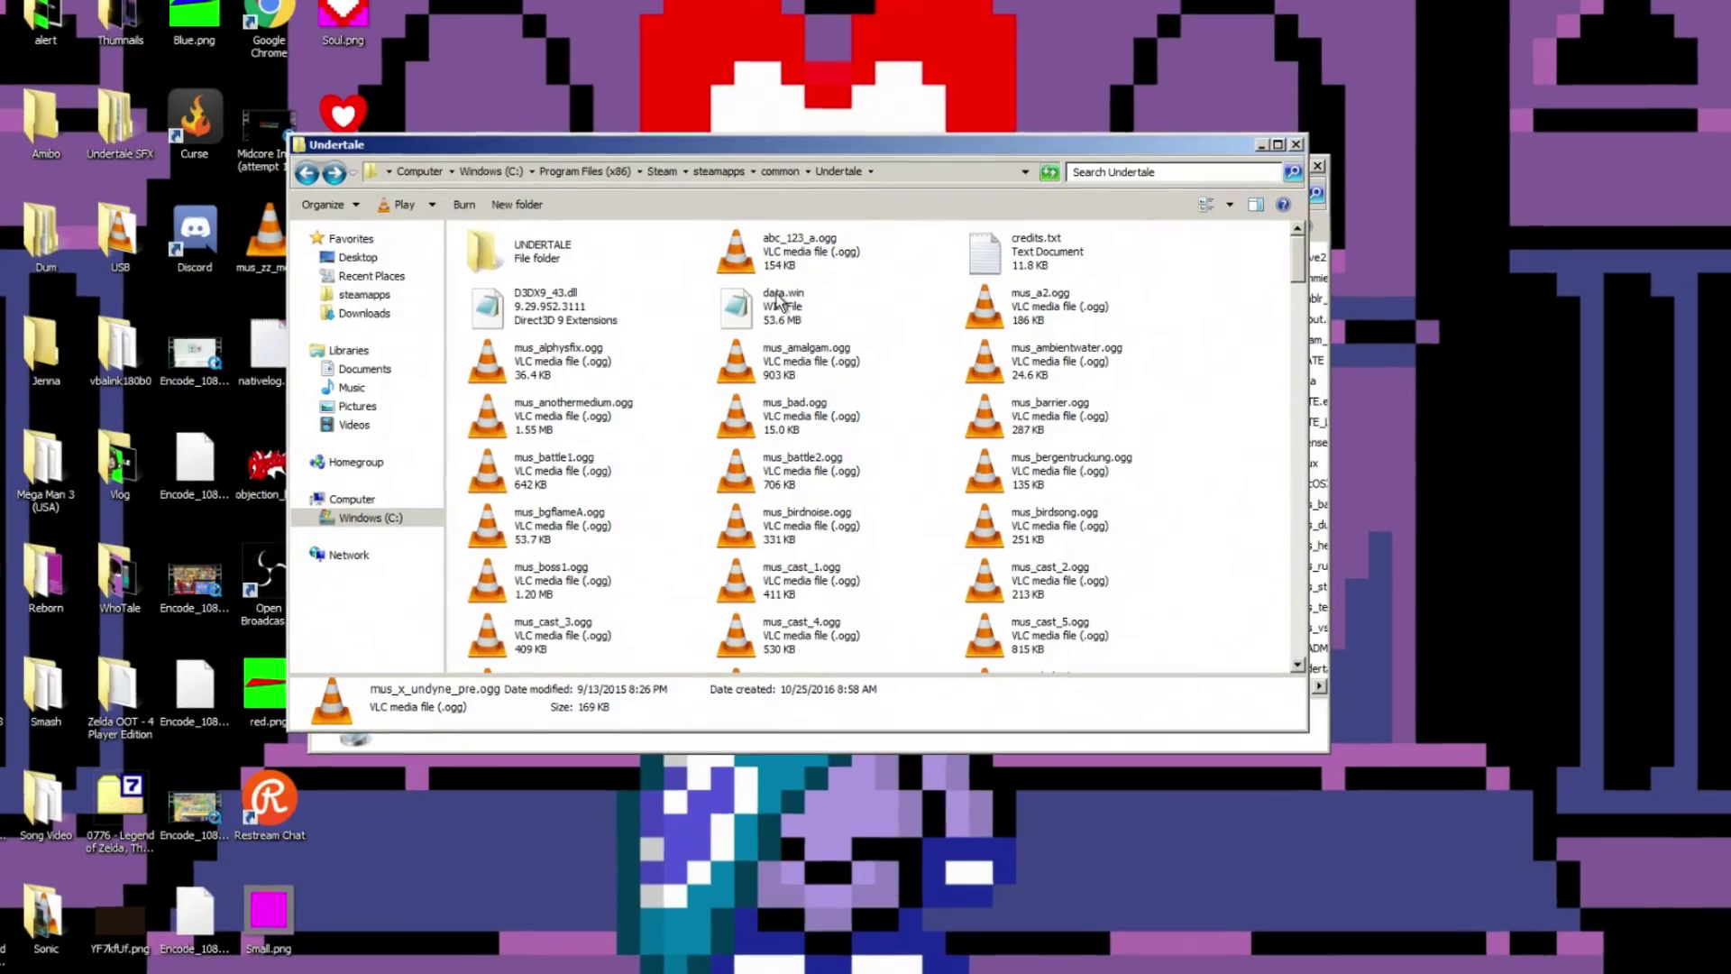
left_click(780, 302)
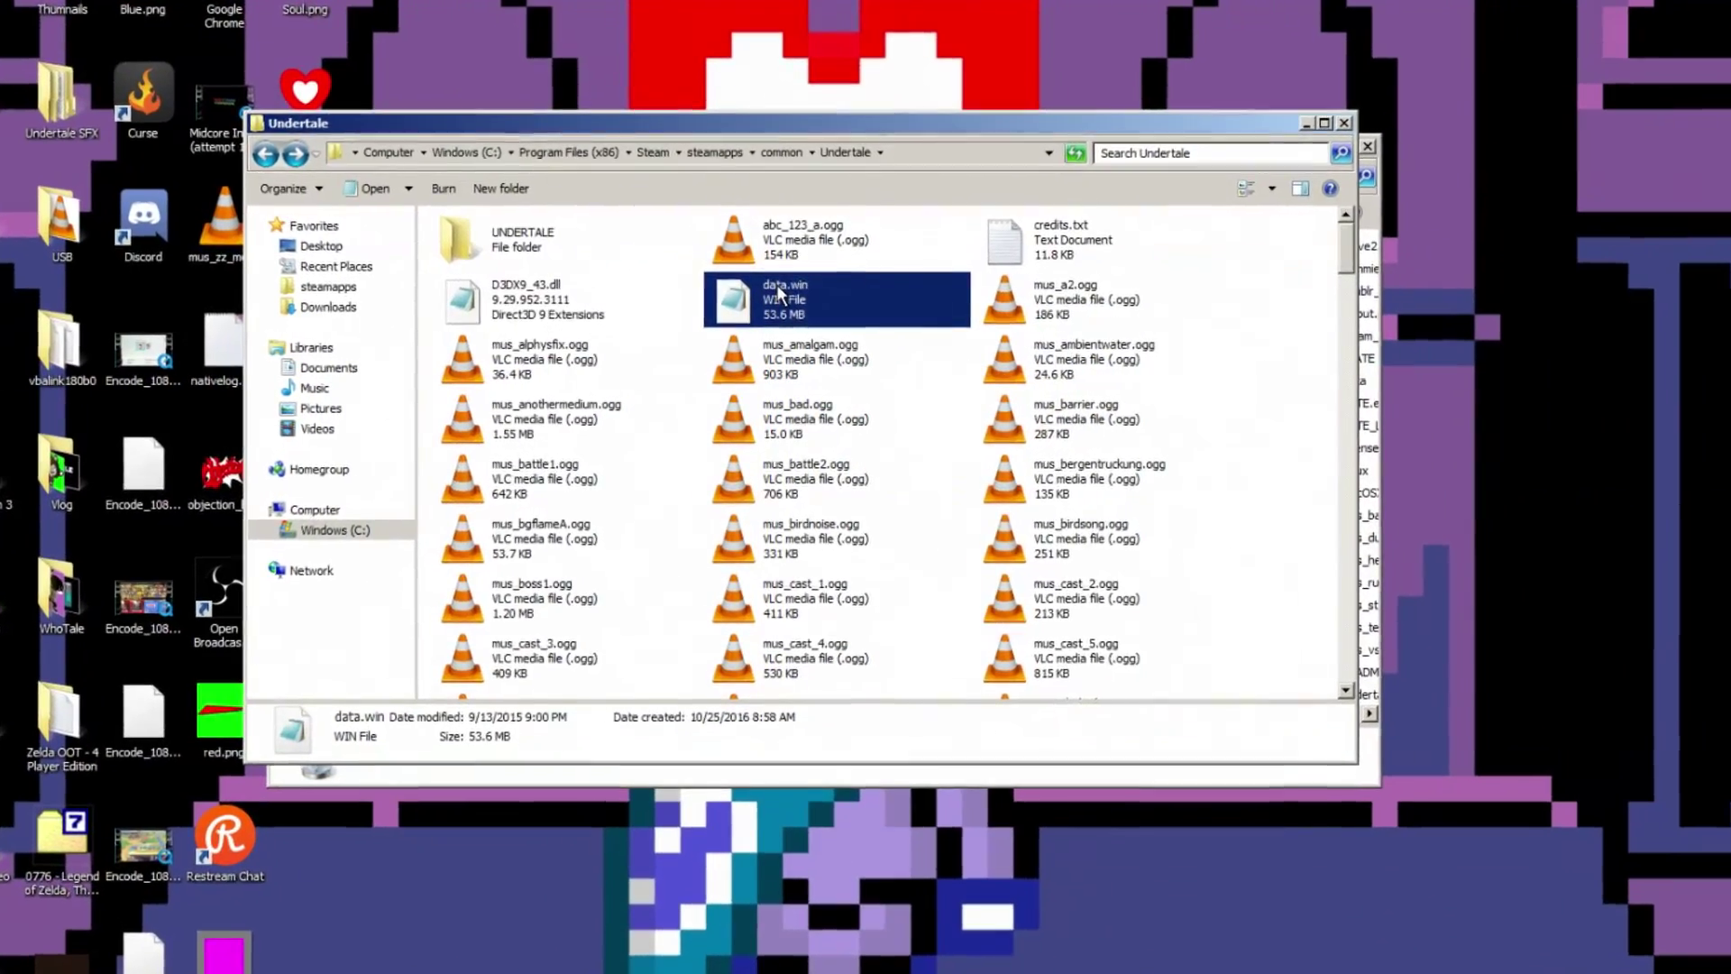
key("Down")
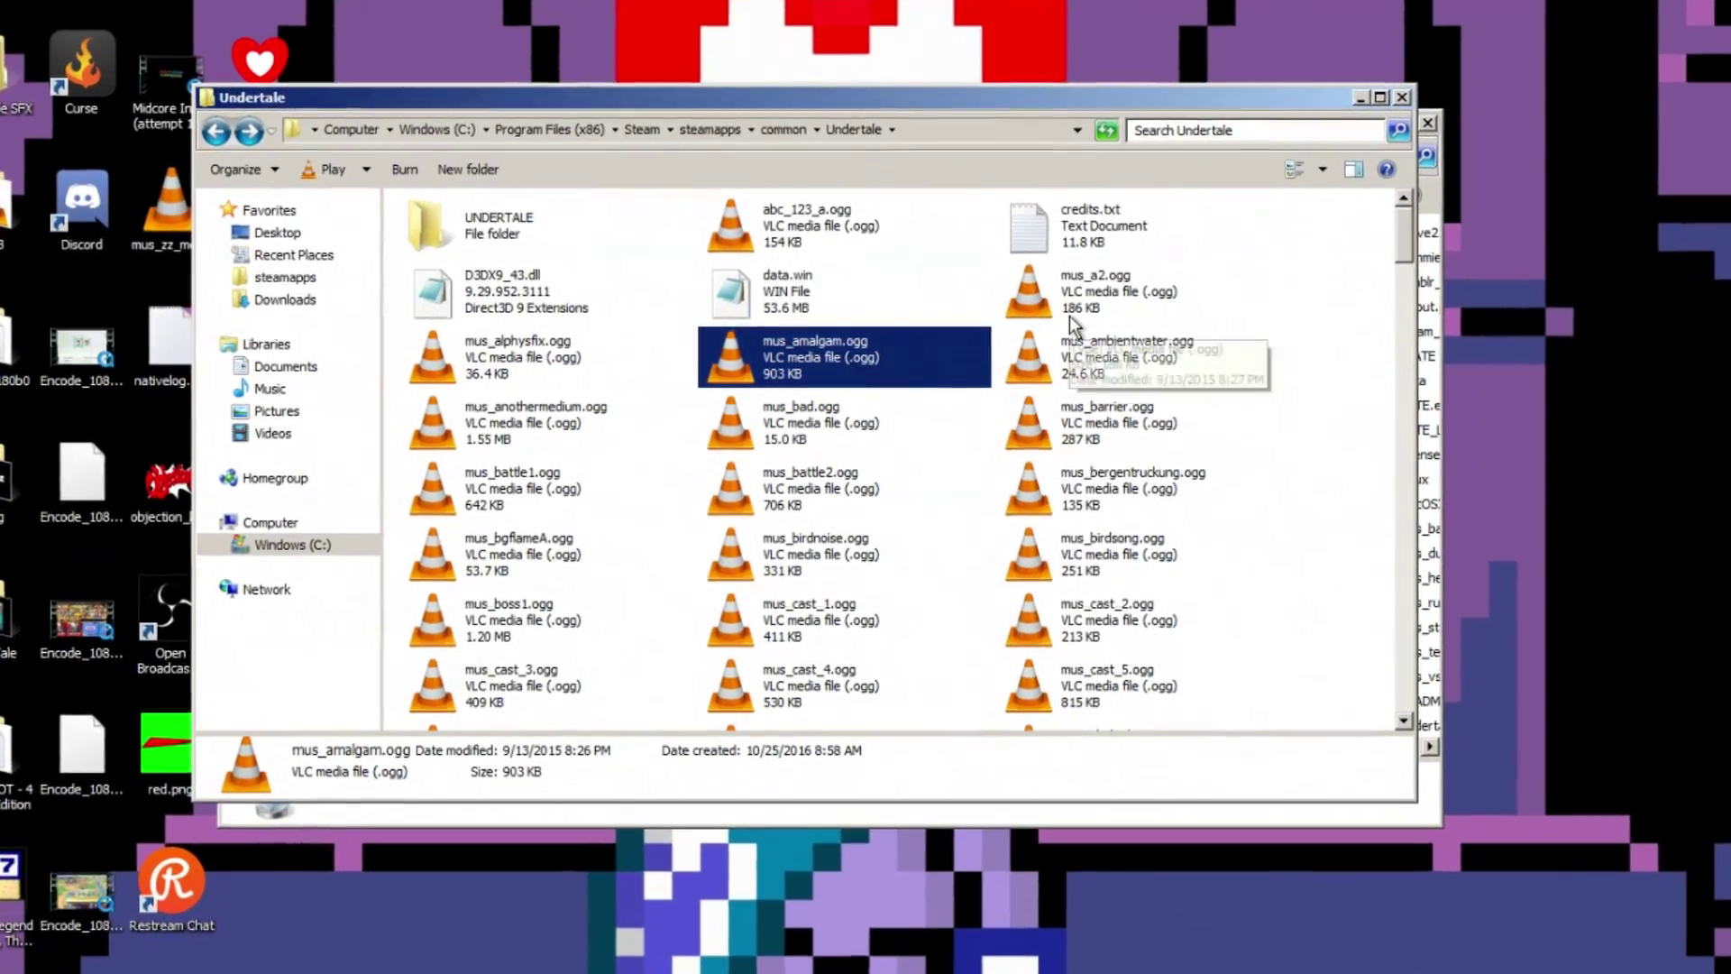
left_click(809, 288)
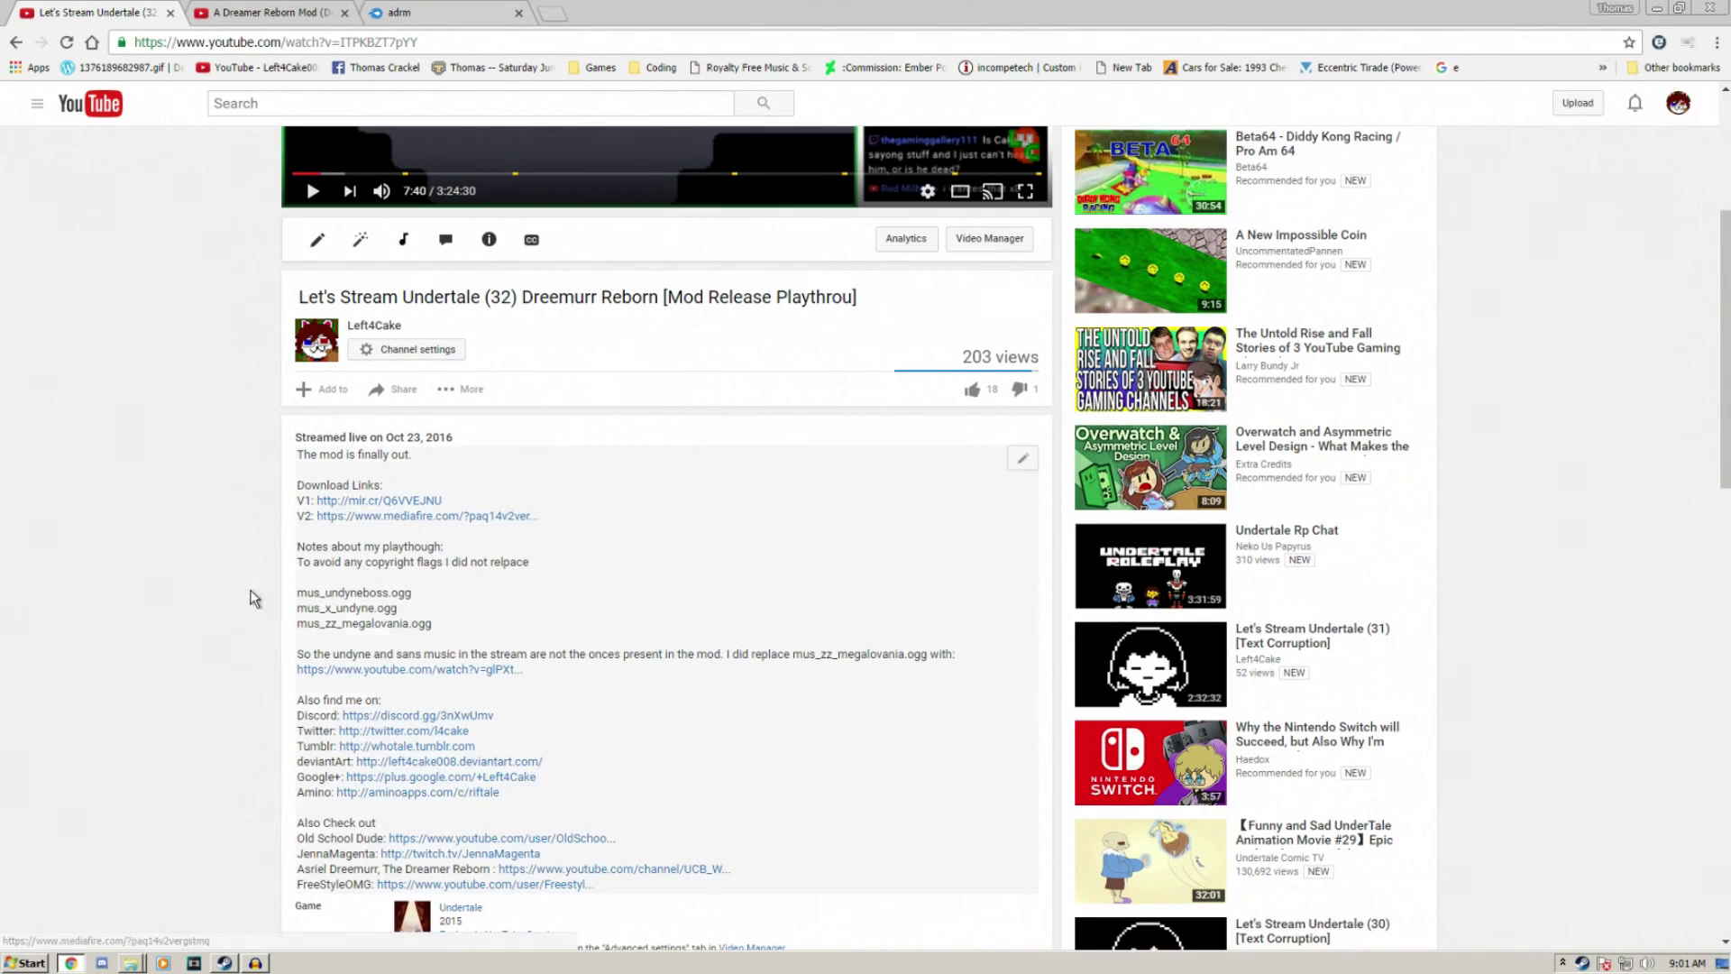
Step: Play the Let's Stream Undertale video and seek the mod video back to about 5:04
key("ctrl+Tab")
scroll(342, 375, "up", 5)
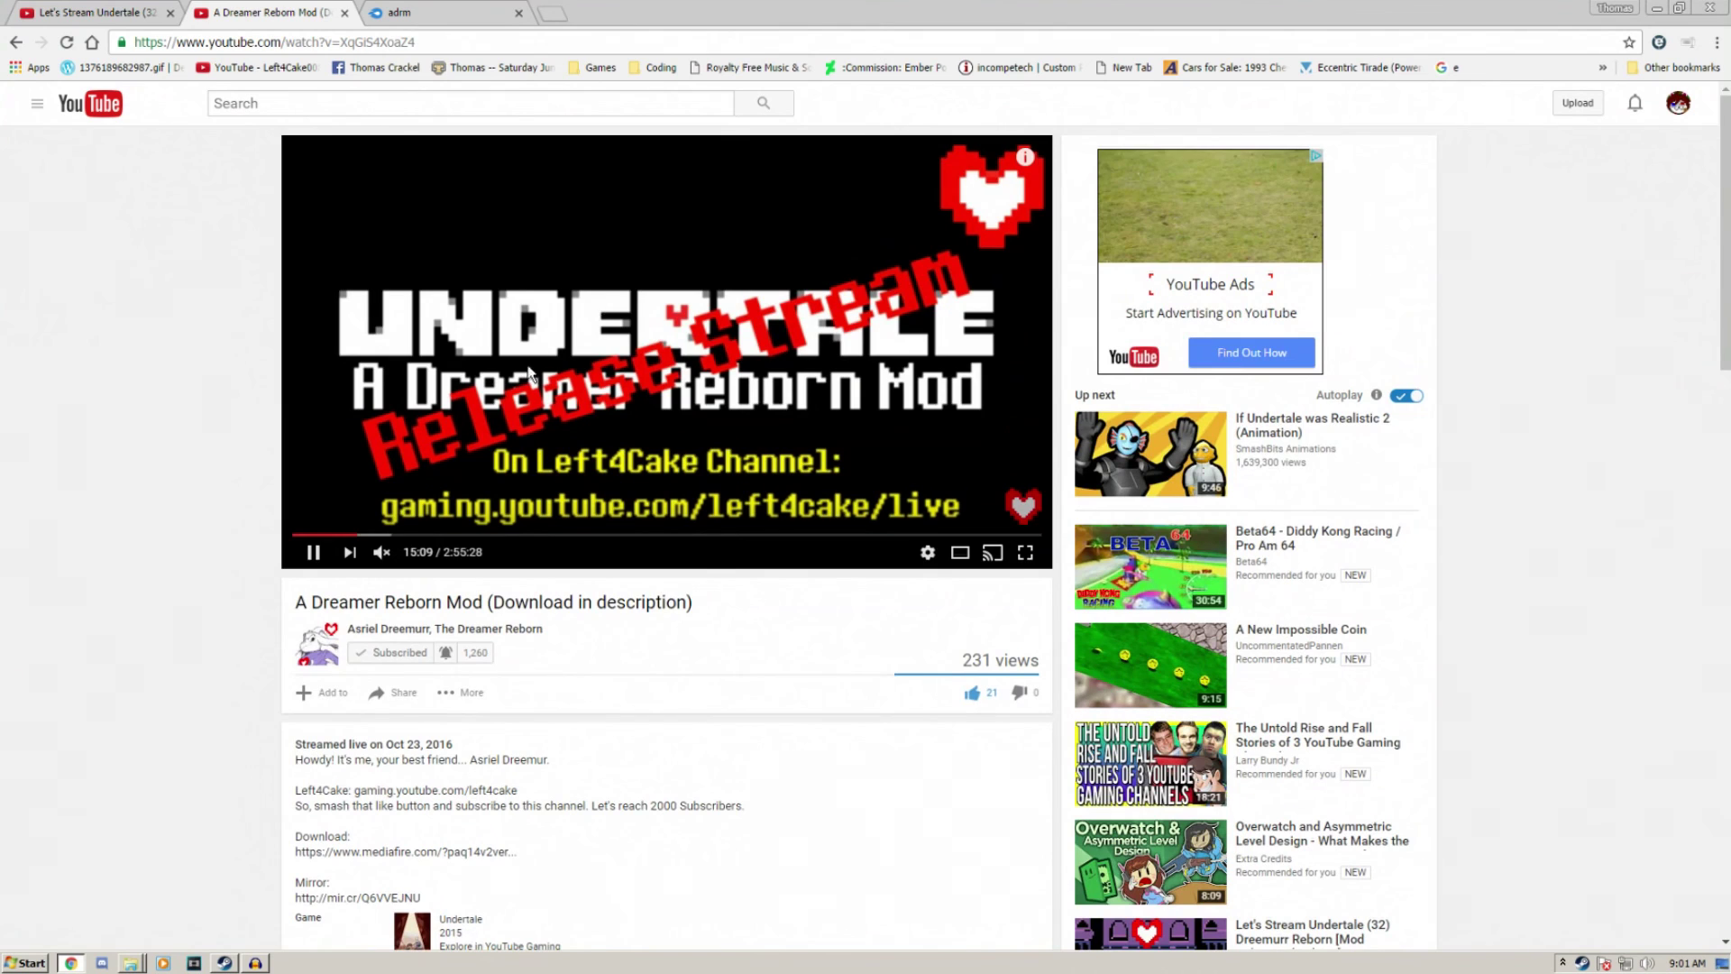
key("ctrl+shift+Tab")
scroll(586, 361, "up", 4)
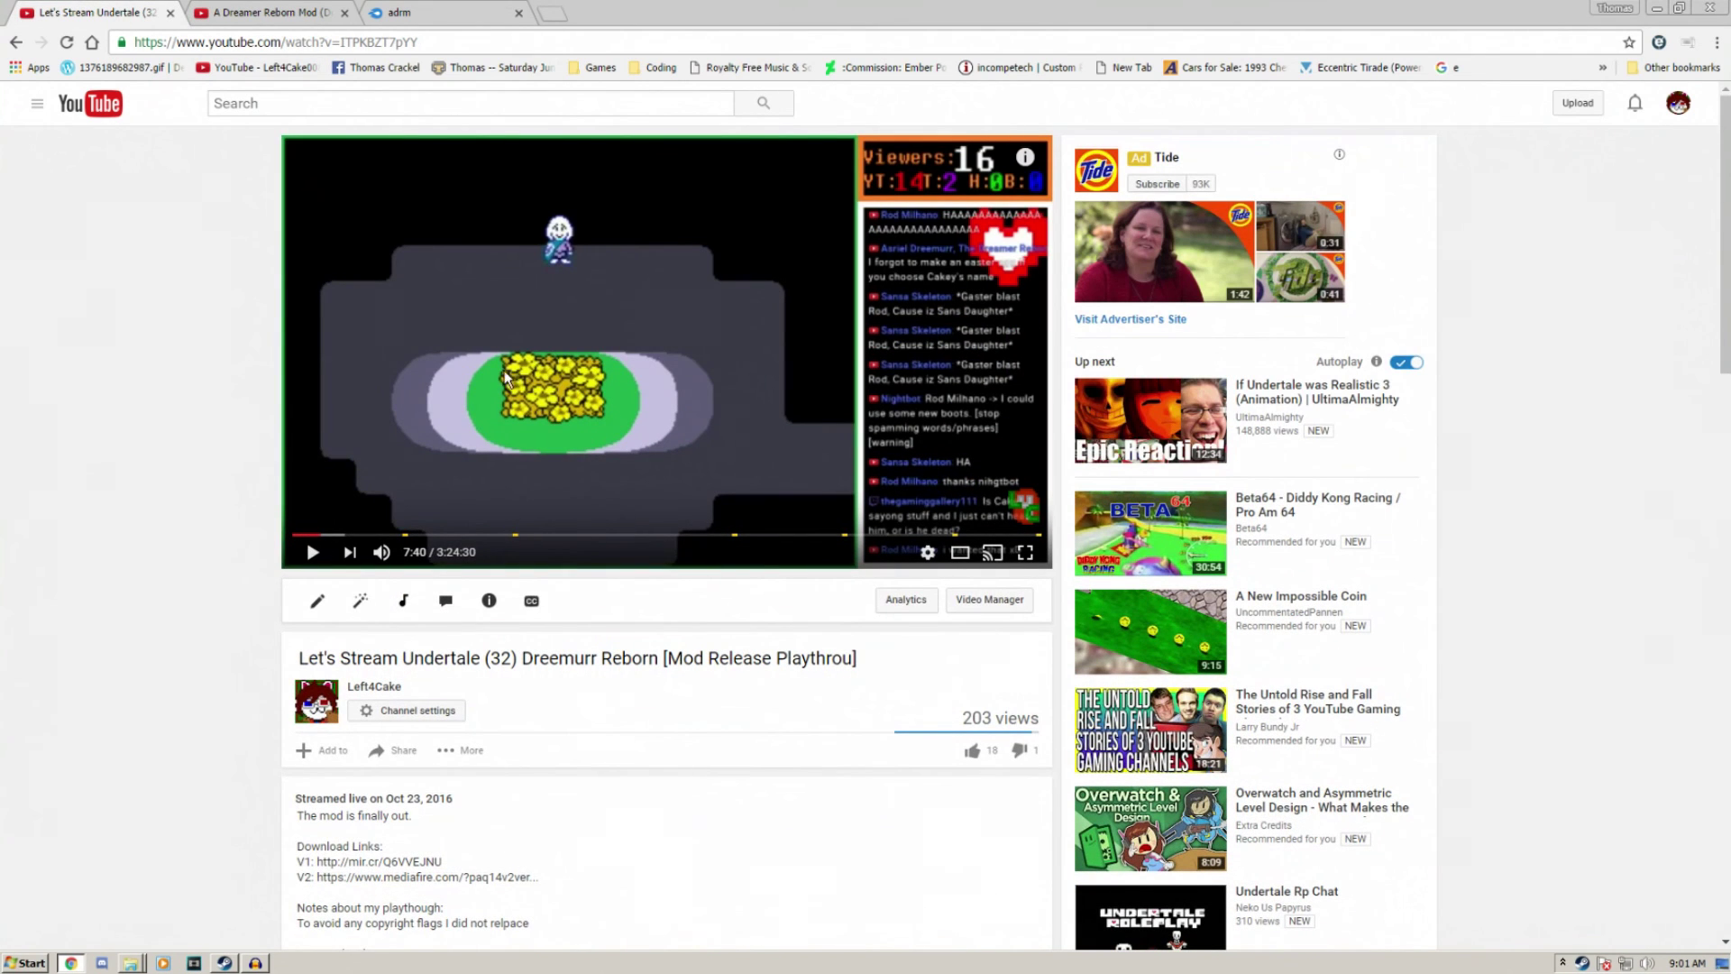
left_click(309, 552)
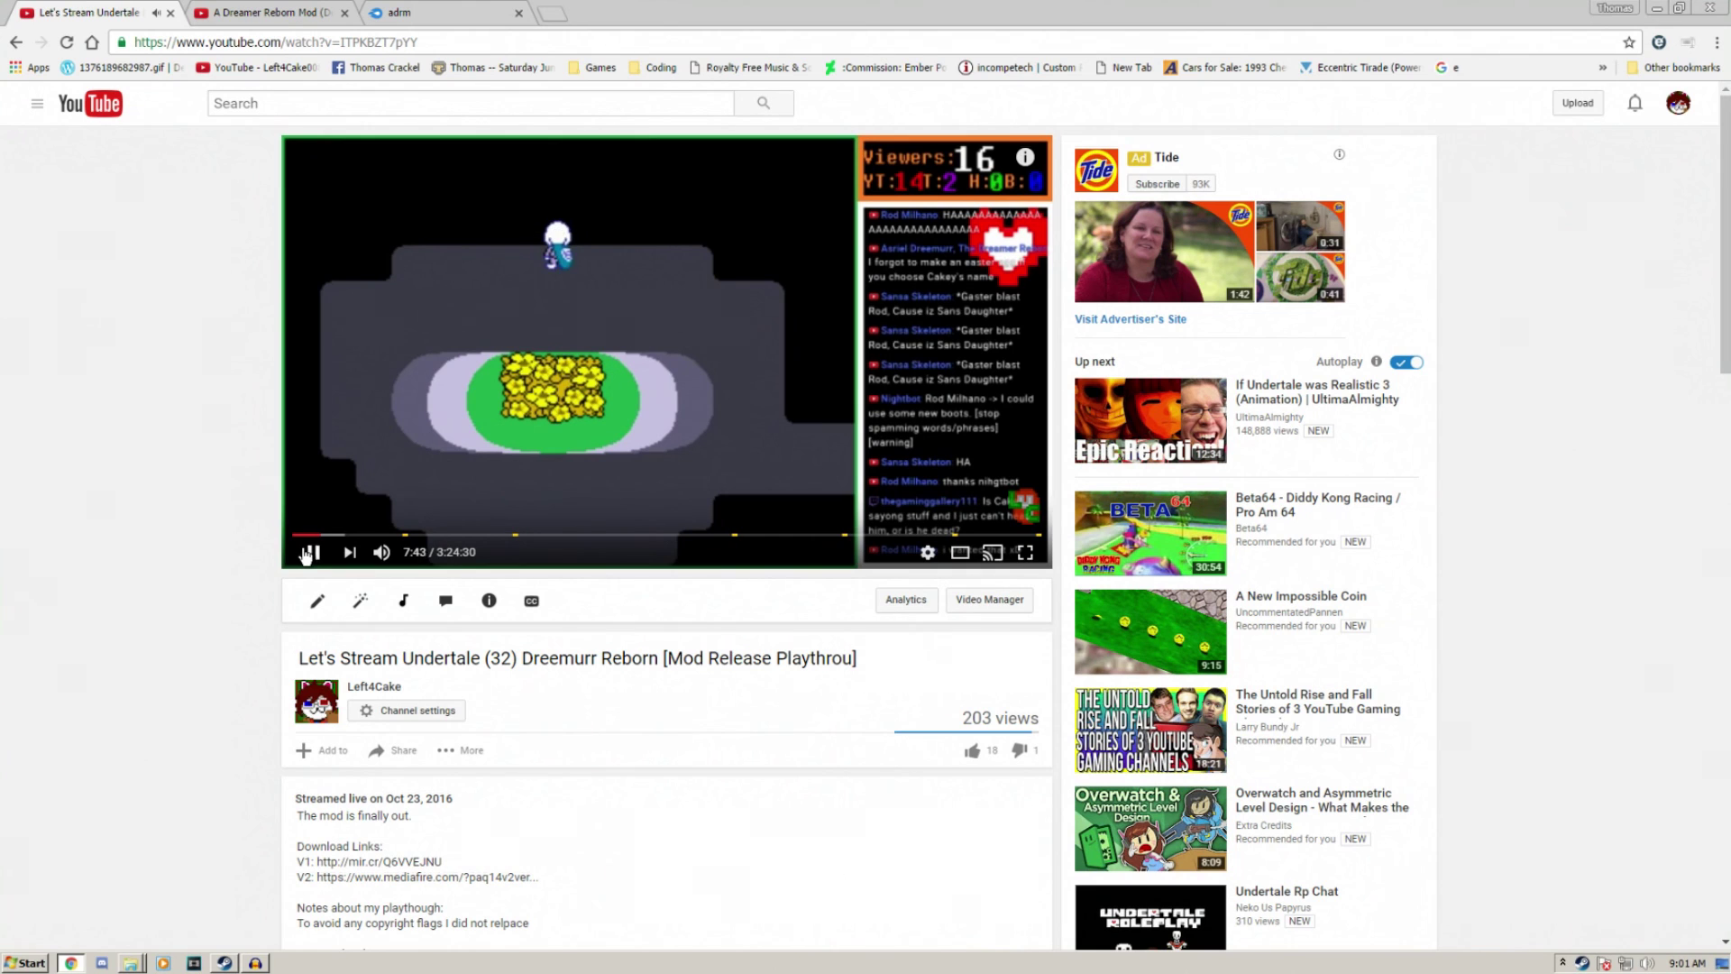
key("ctrl+Tab")
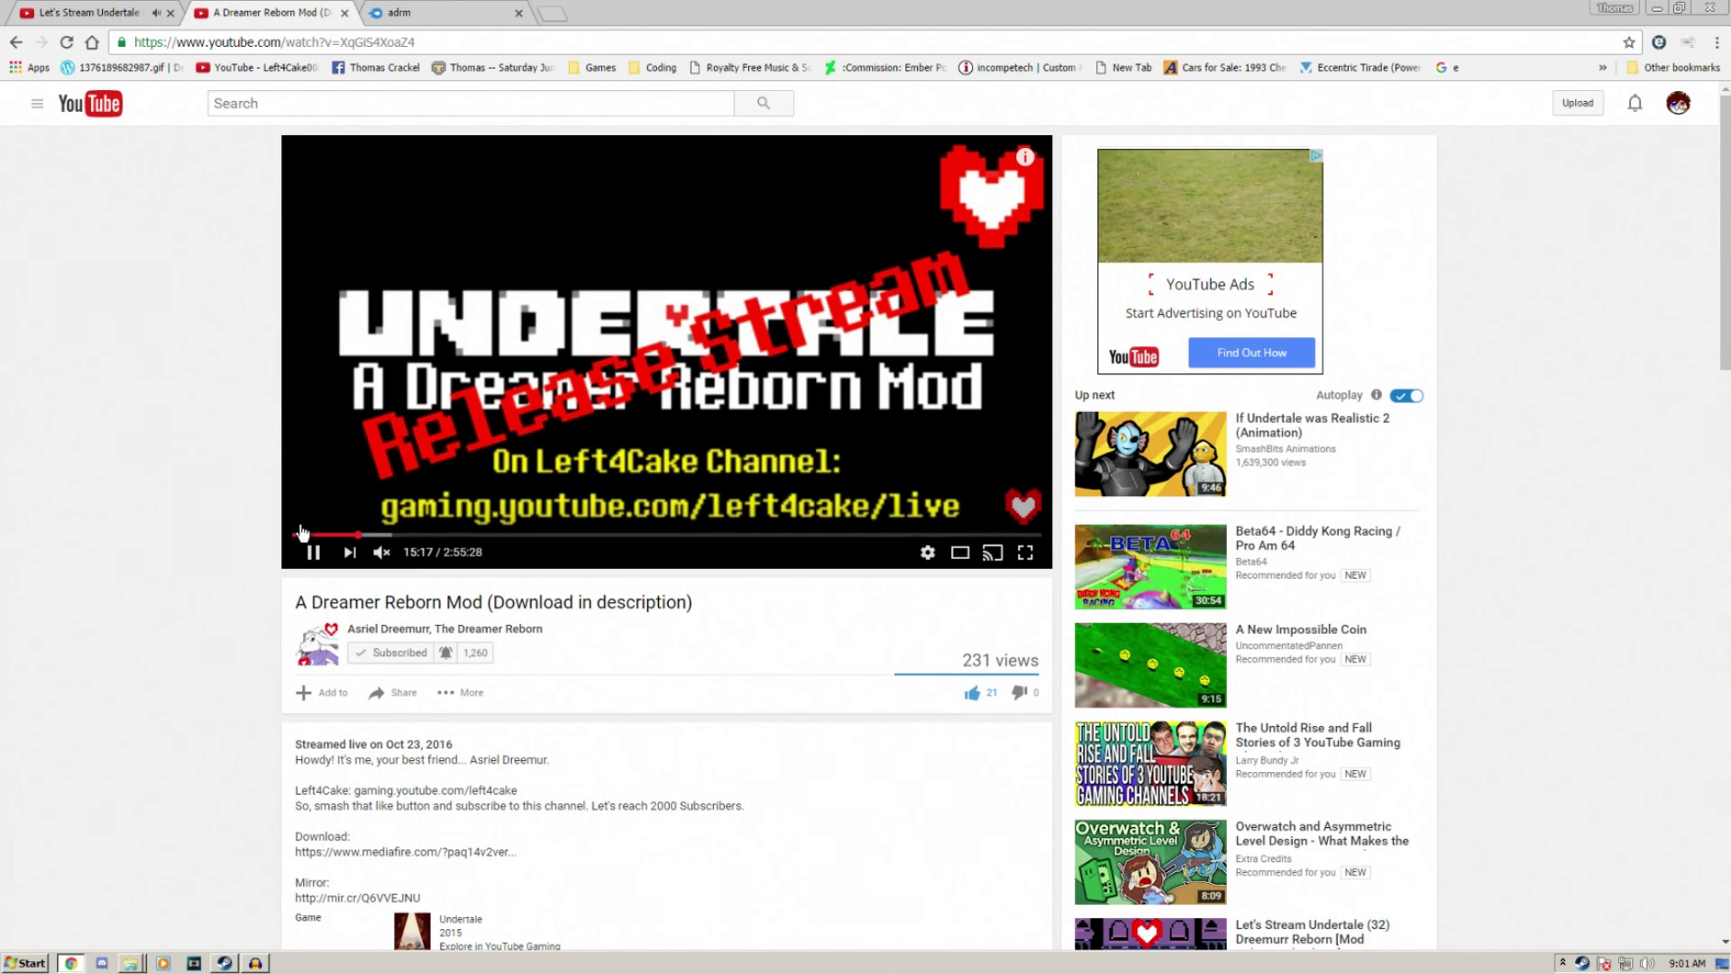
left_click(315, 536)
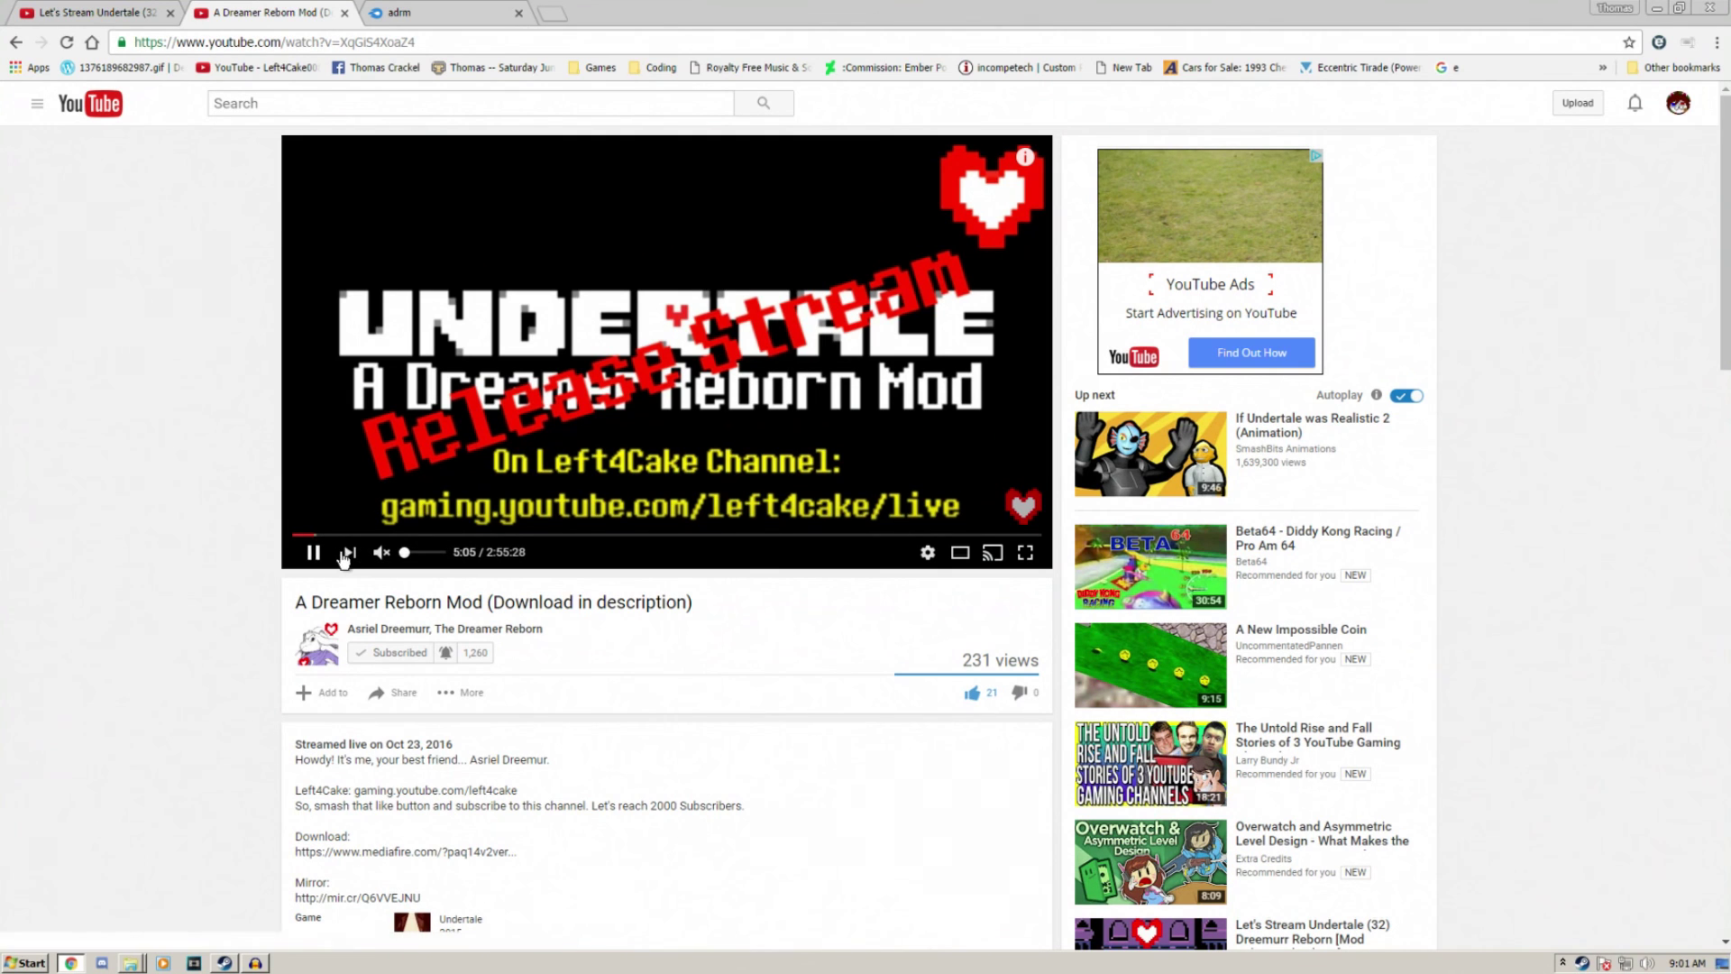
left_click(382, 552)
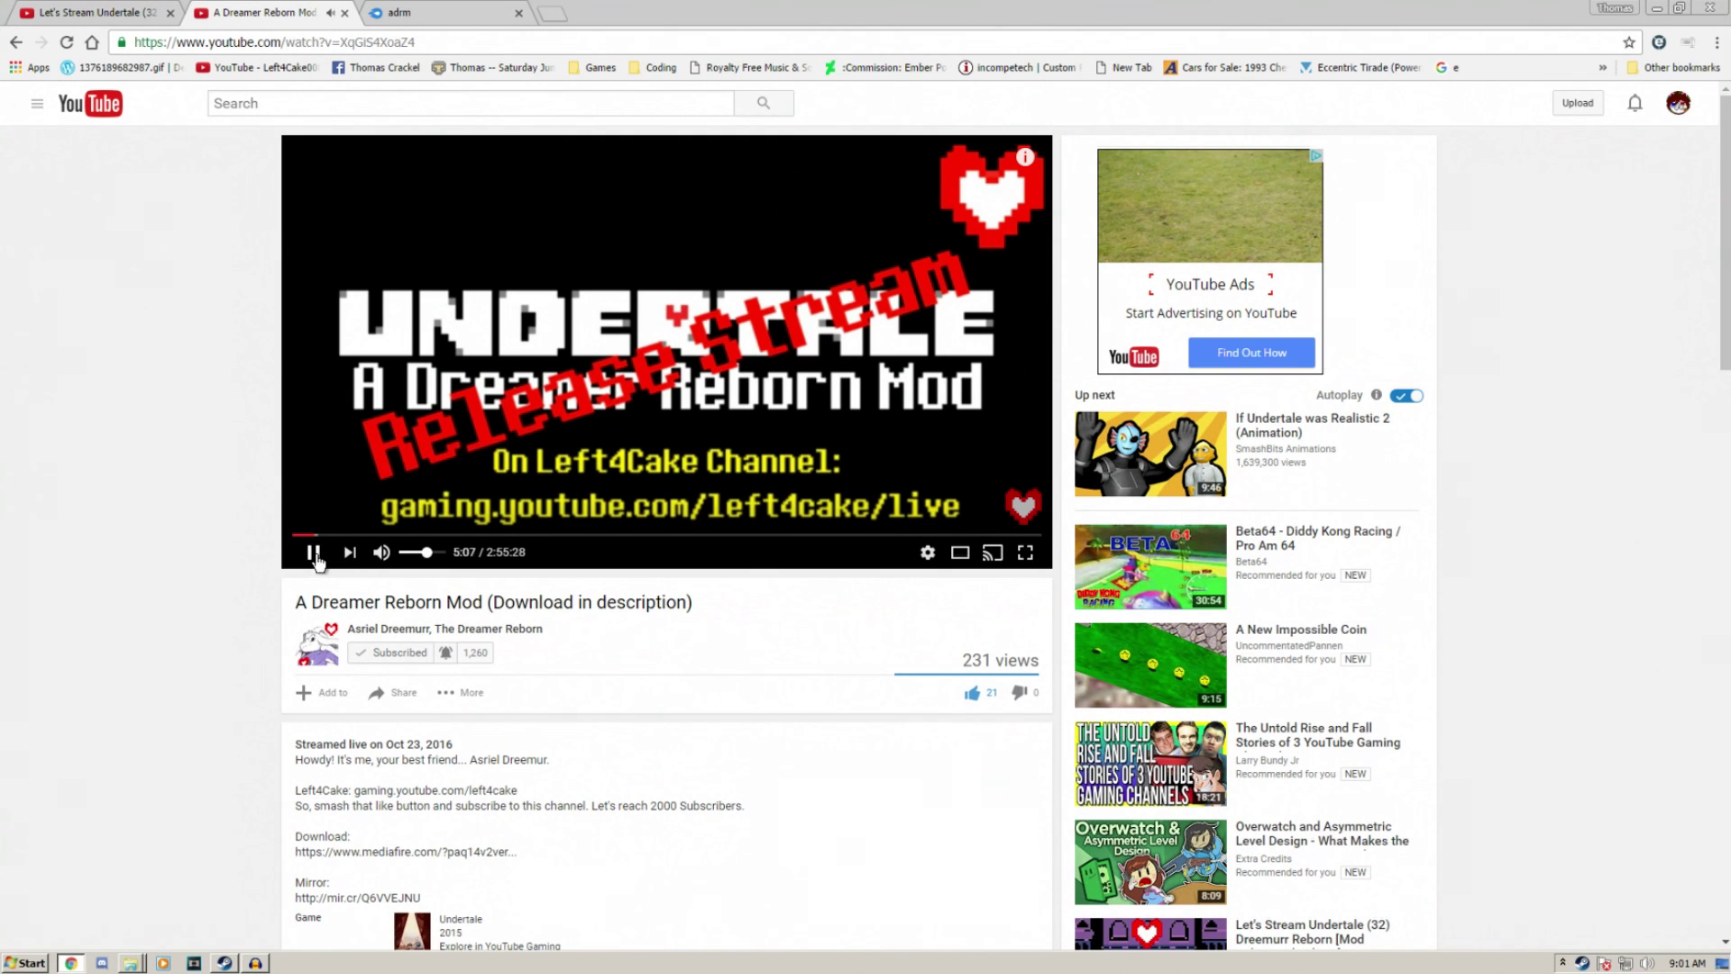
left_click(381, 552)
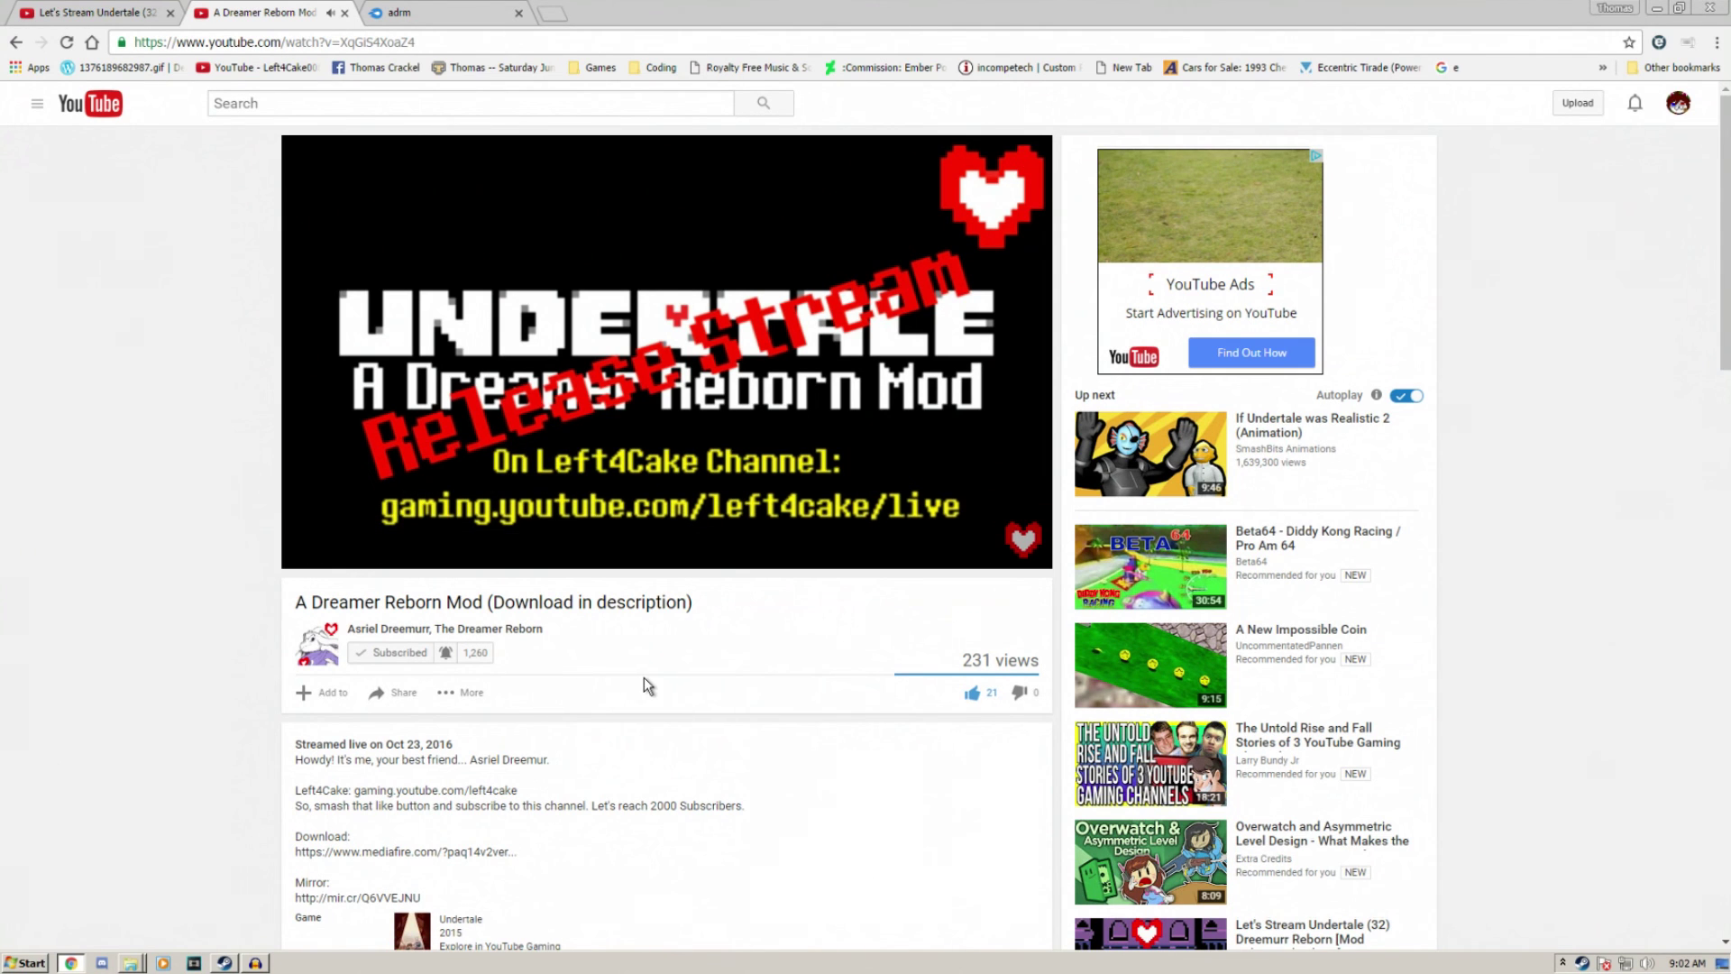
Step: Pause the stream video, then bring up the adrm.zip MediaFire tab and minimize Chrome
scroll(646, 678, "down", 4)
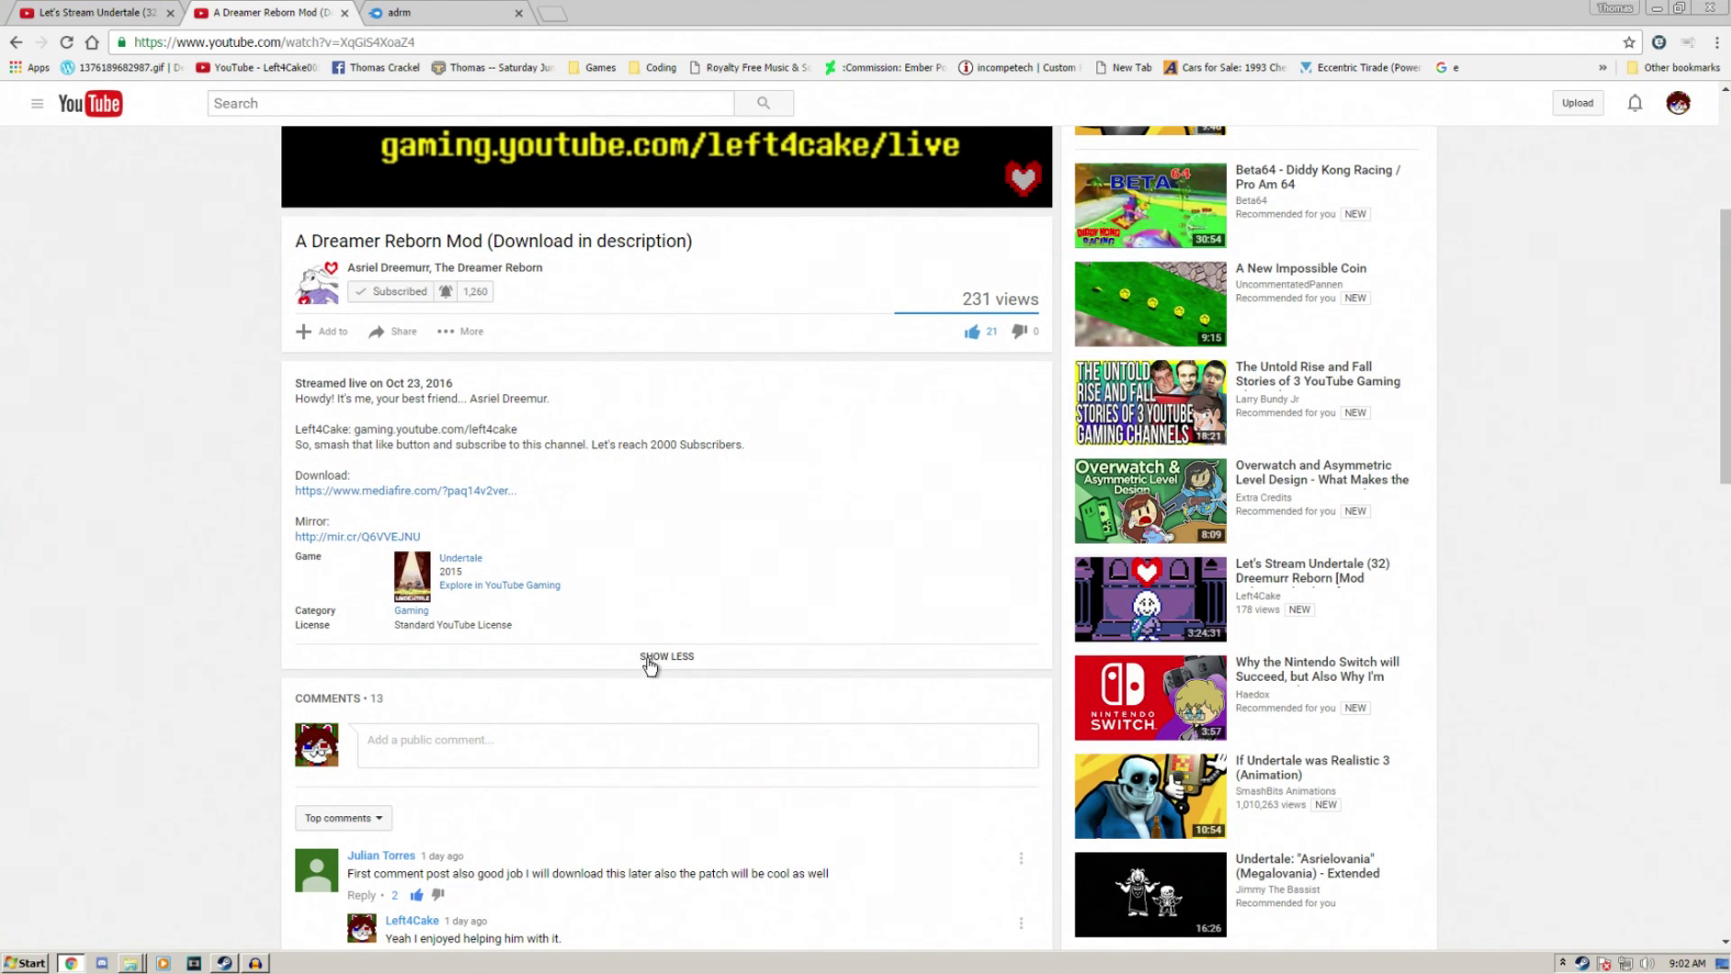
scroll(649, 665, "down", 1)
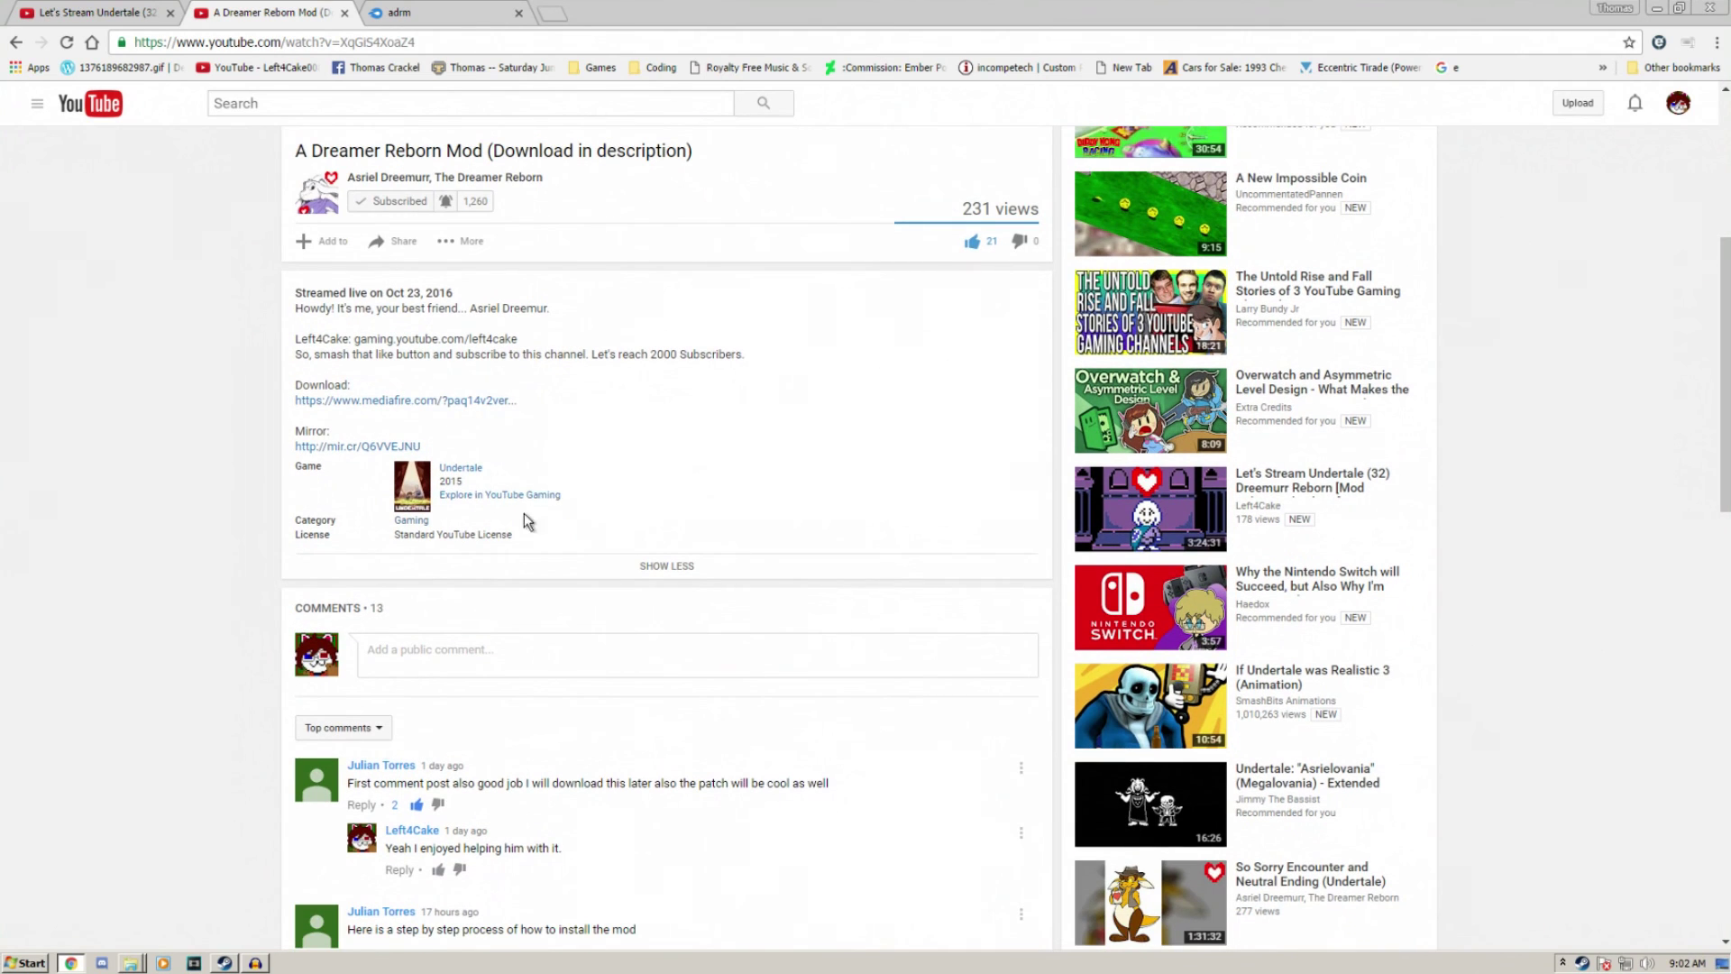
left_click(122, 11)
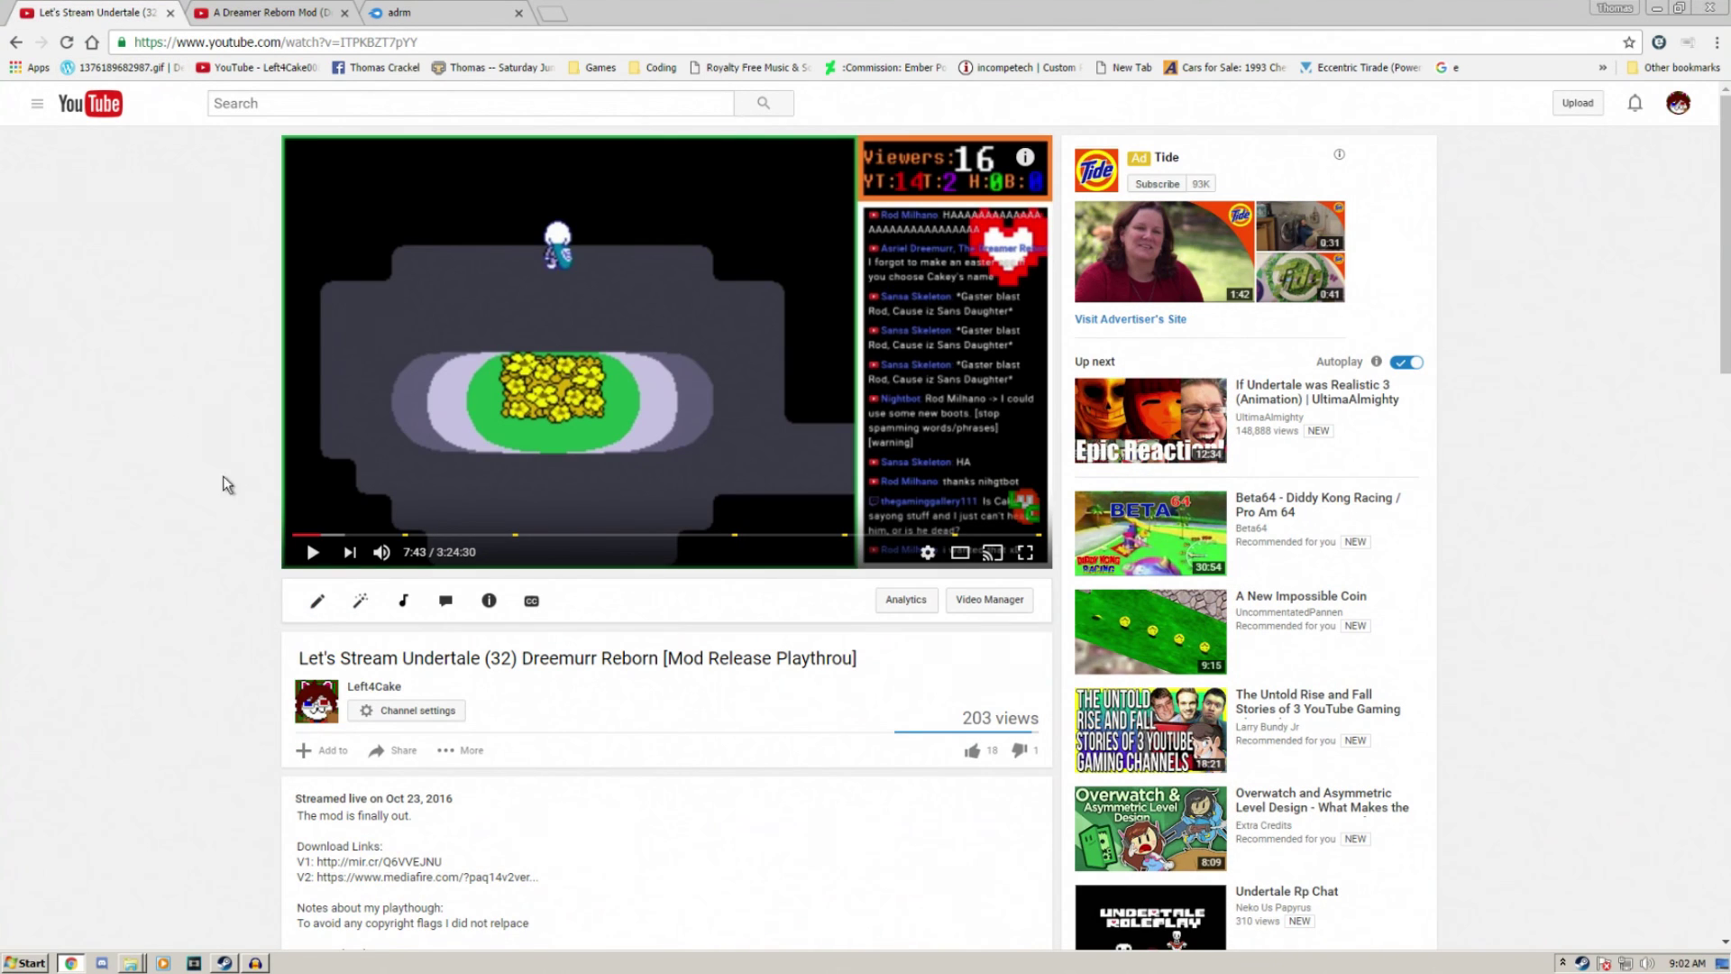
left_click(311, 553)
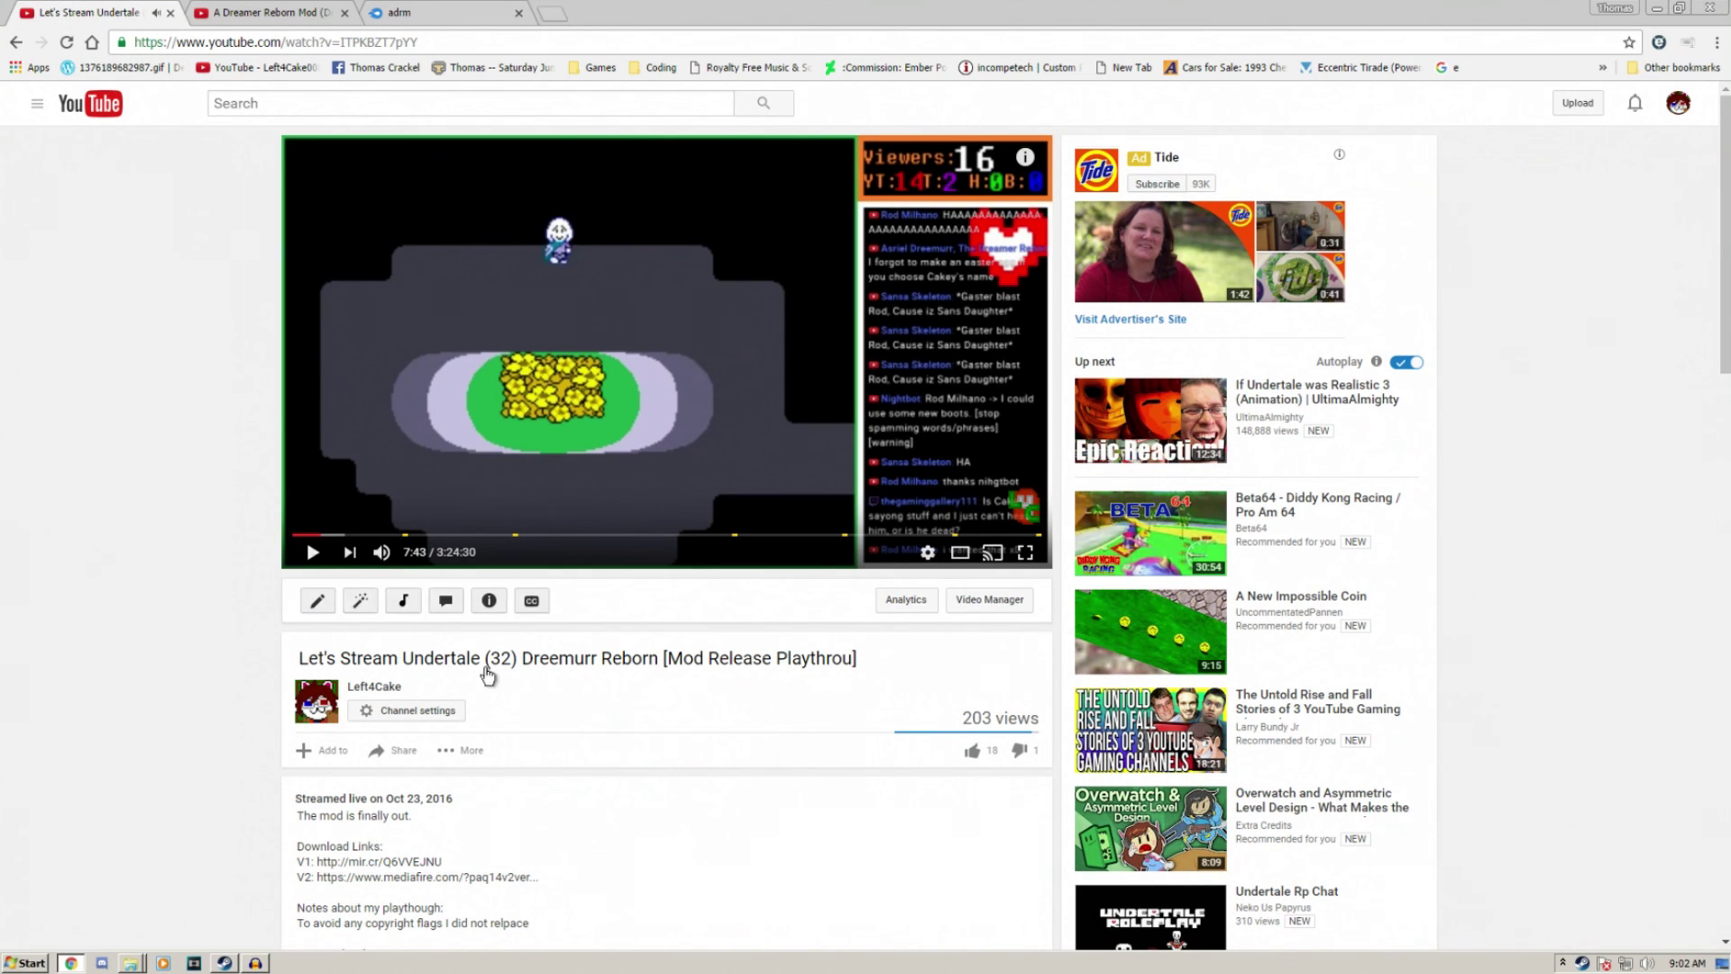
scroll(505, 669, "down", 3)
left_click(262, 12)
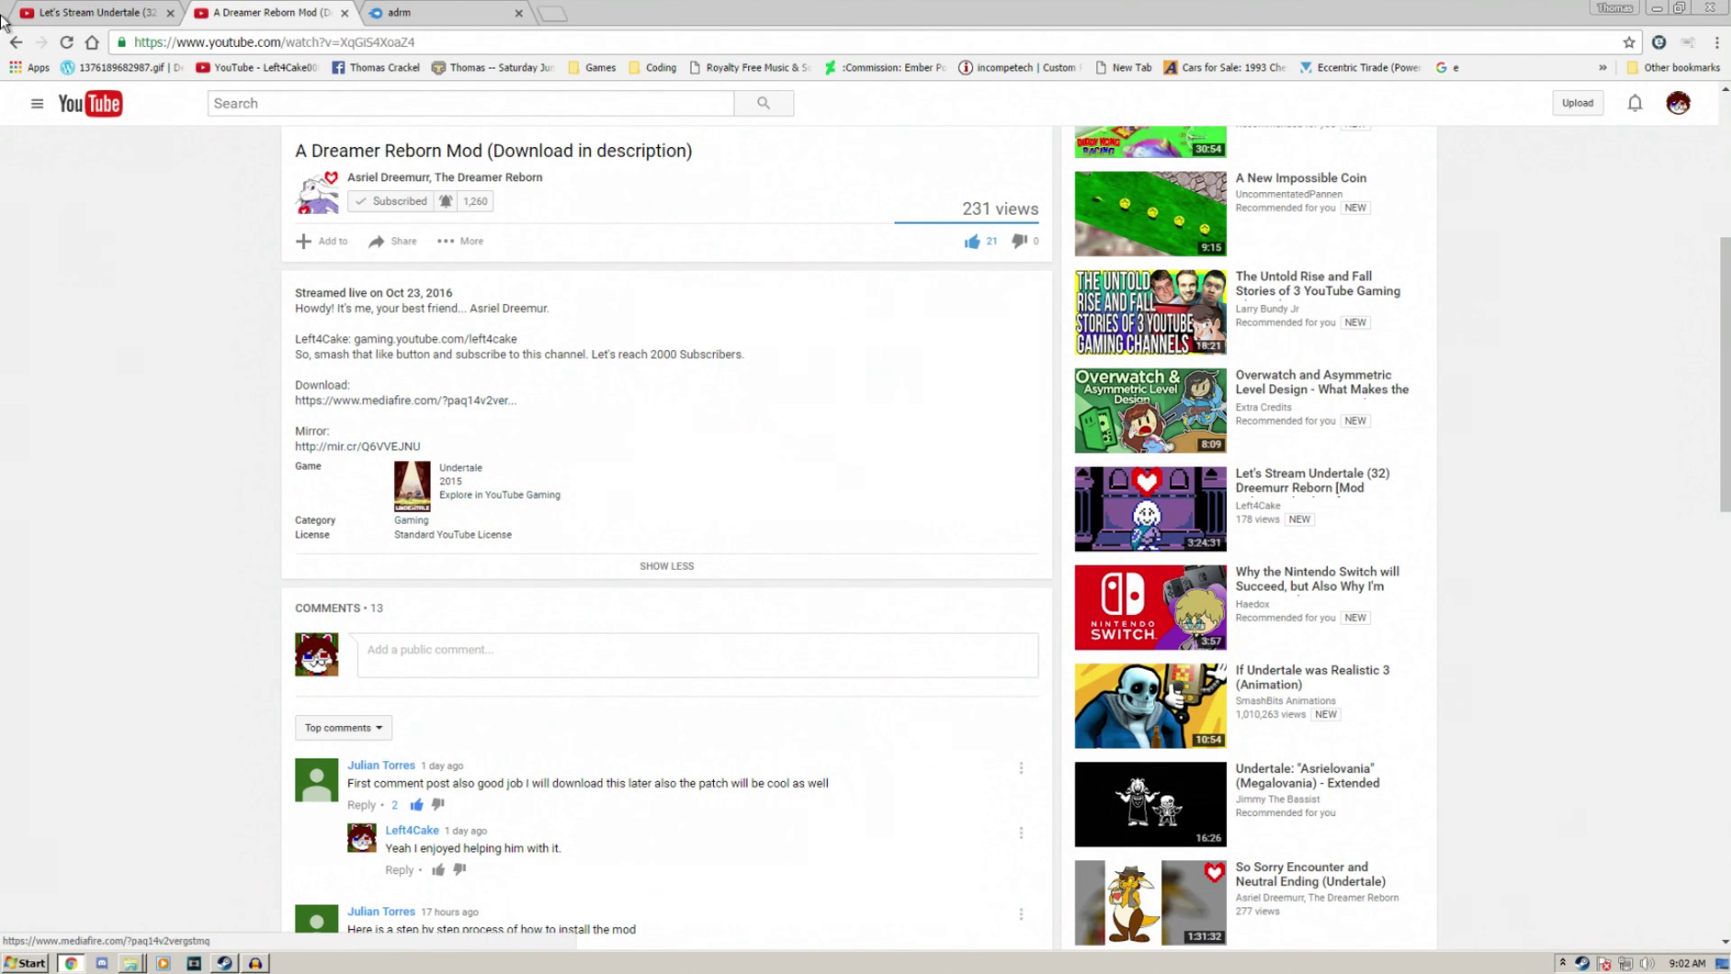
left_click(90, 12)
scroll(252, 472, "down", 3)
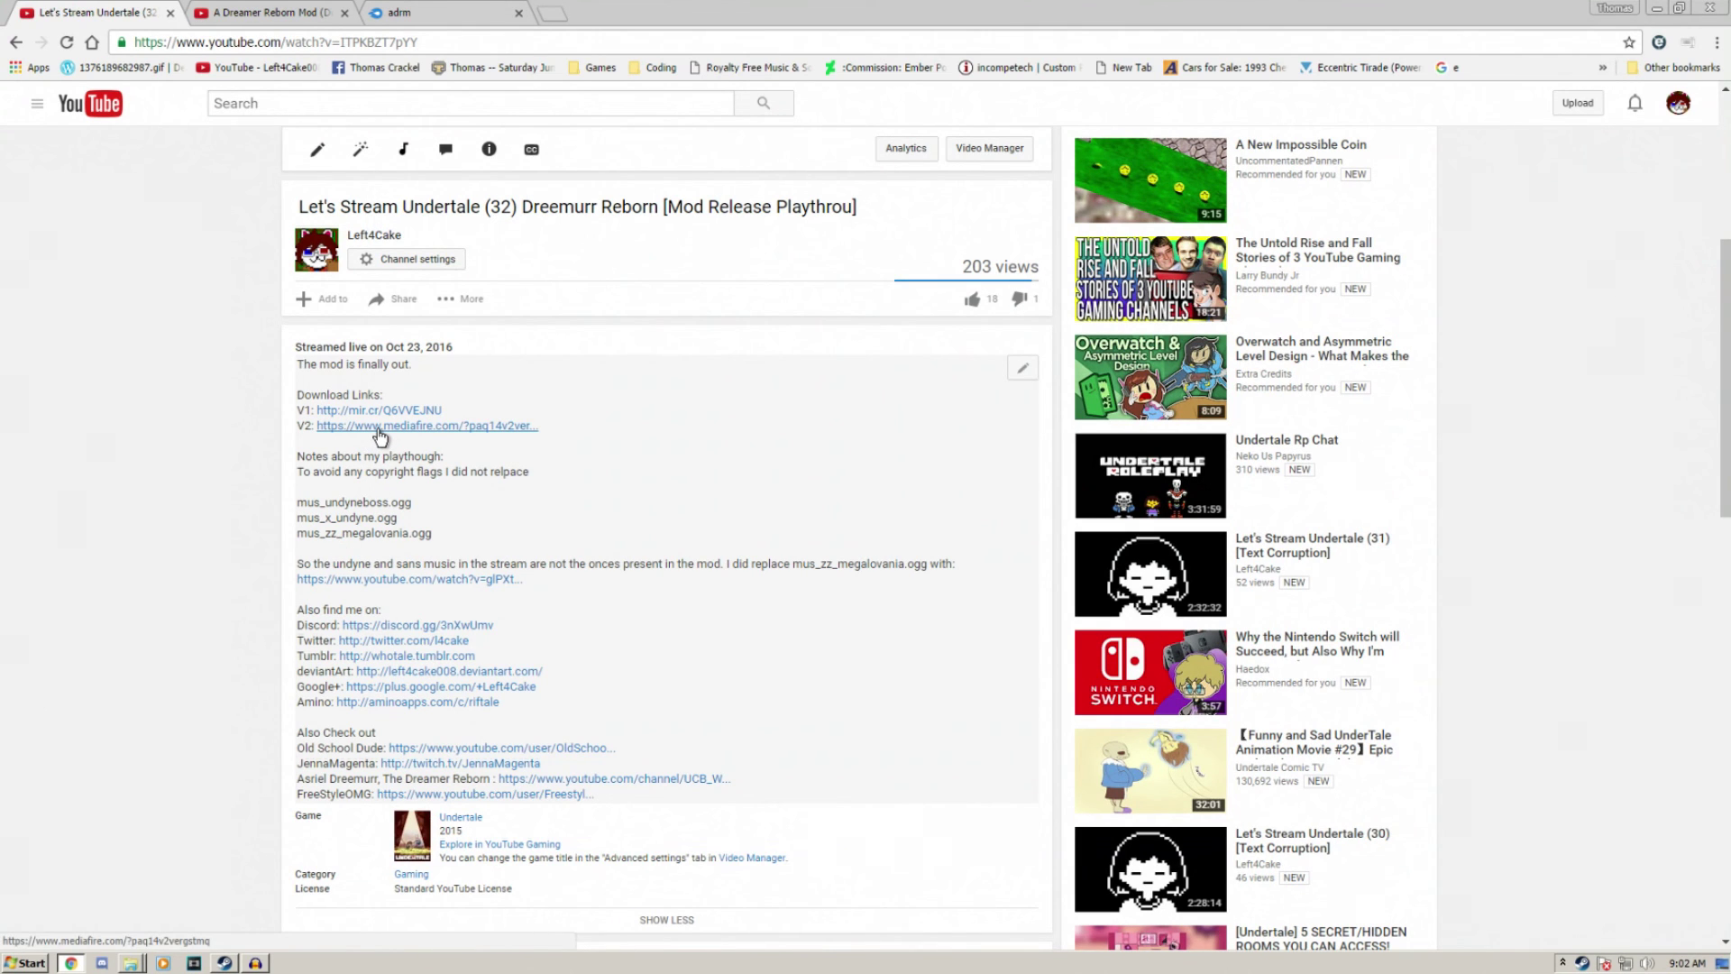
left_click(424, 19)
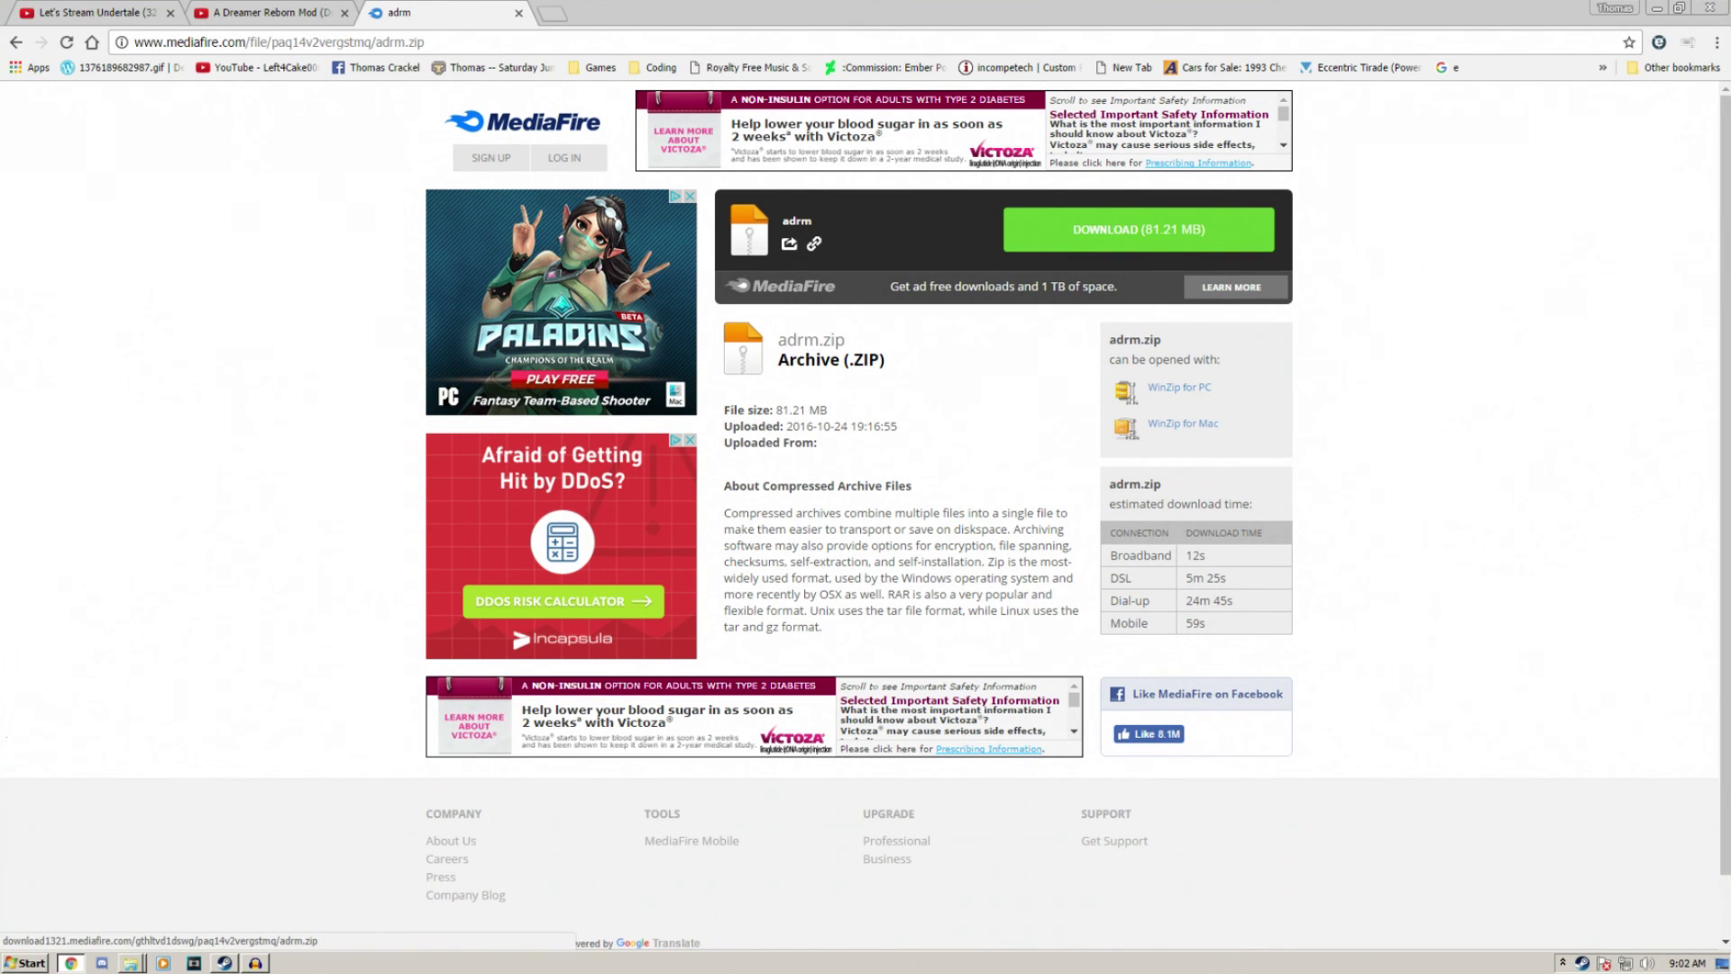
left_click(1652, 8)
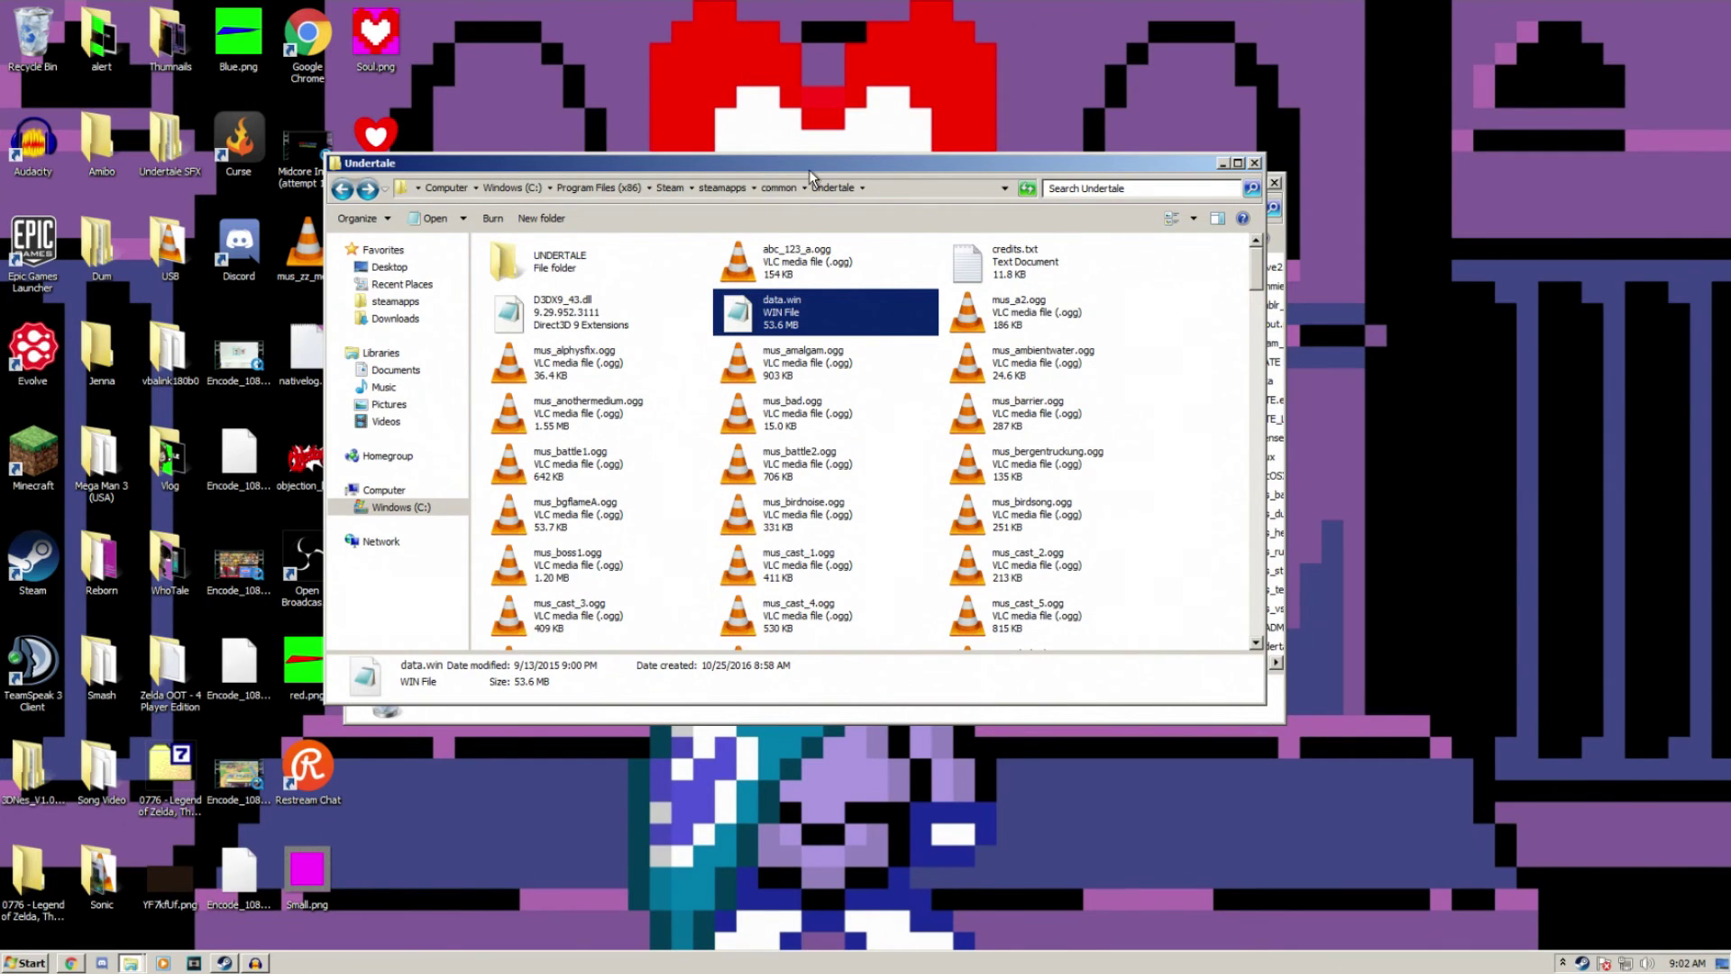
Step: Rearrange the Undertale folder and Recycle Bin windows to uncover adrm.zip on the desktop
left_click_drag(810, 167, 1359, 164)
left_click_drag(1006, 165, 937, 51)
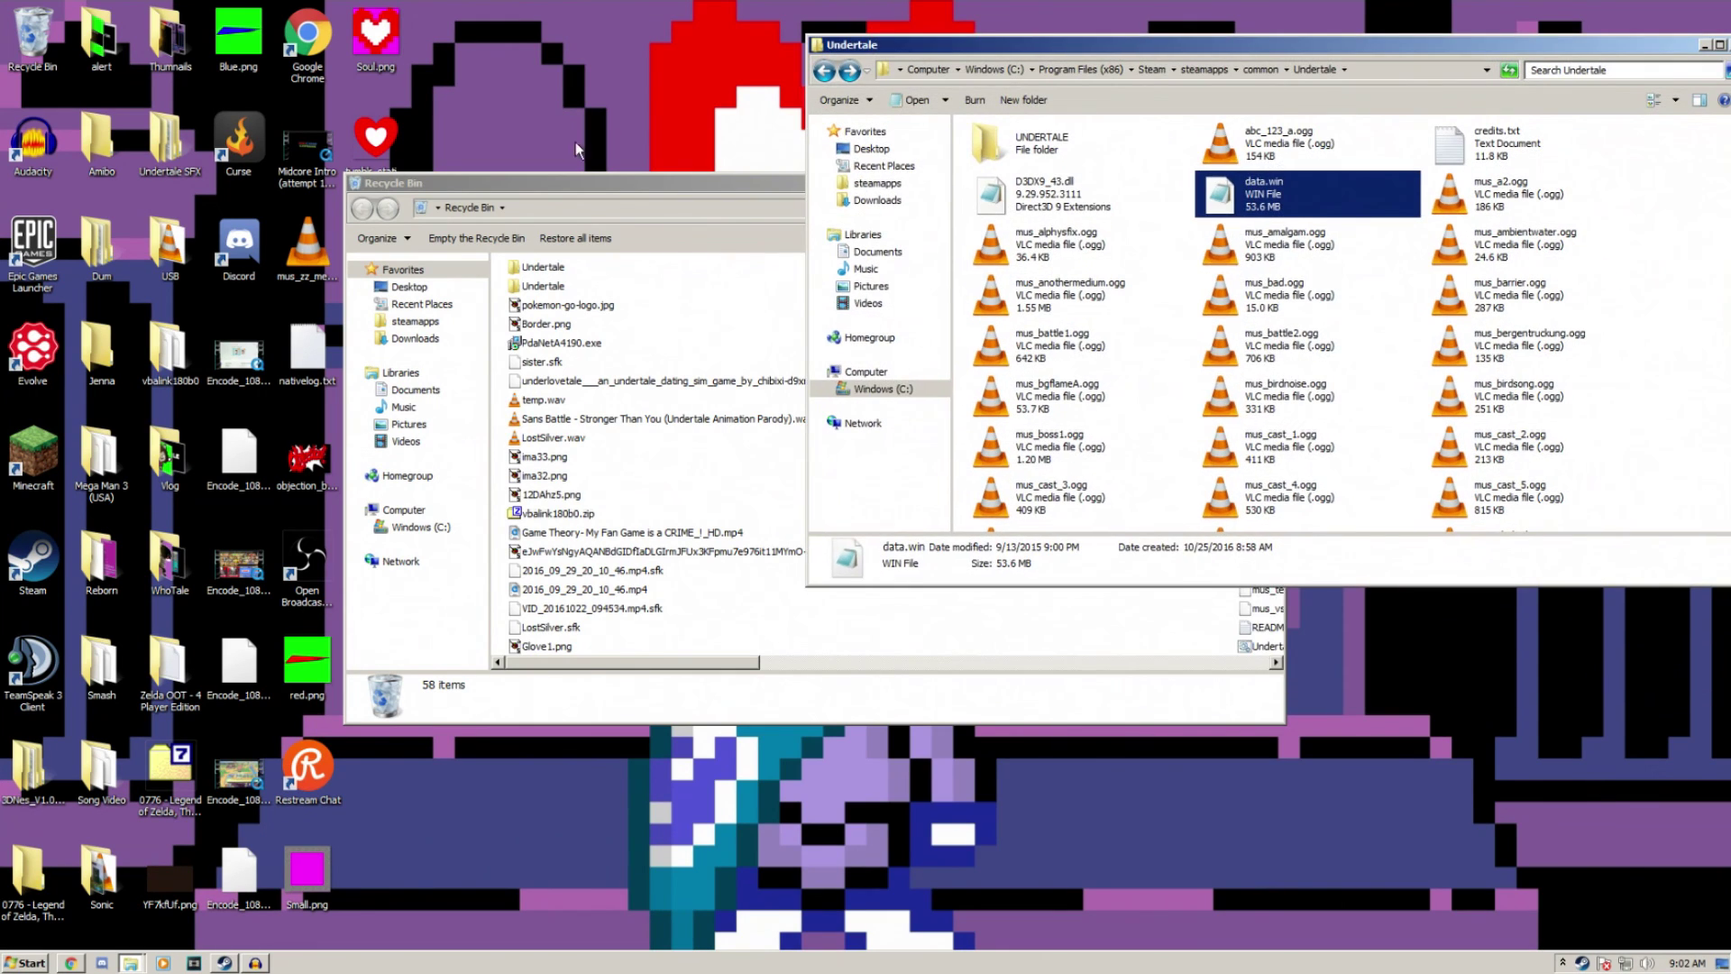
left_click_drag(530, 183, 316, 296)
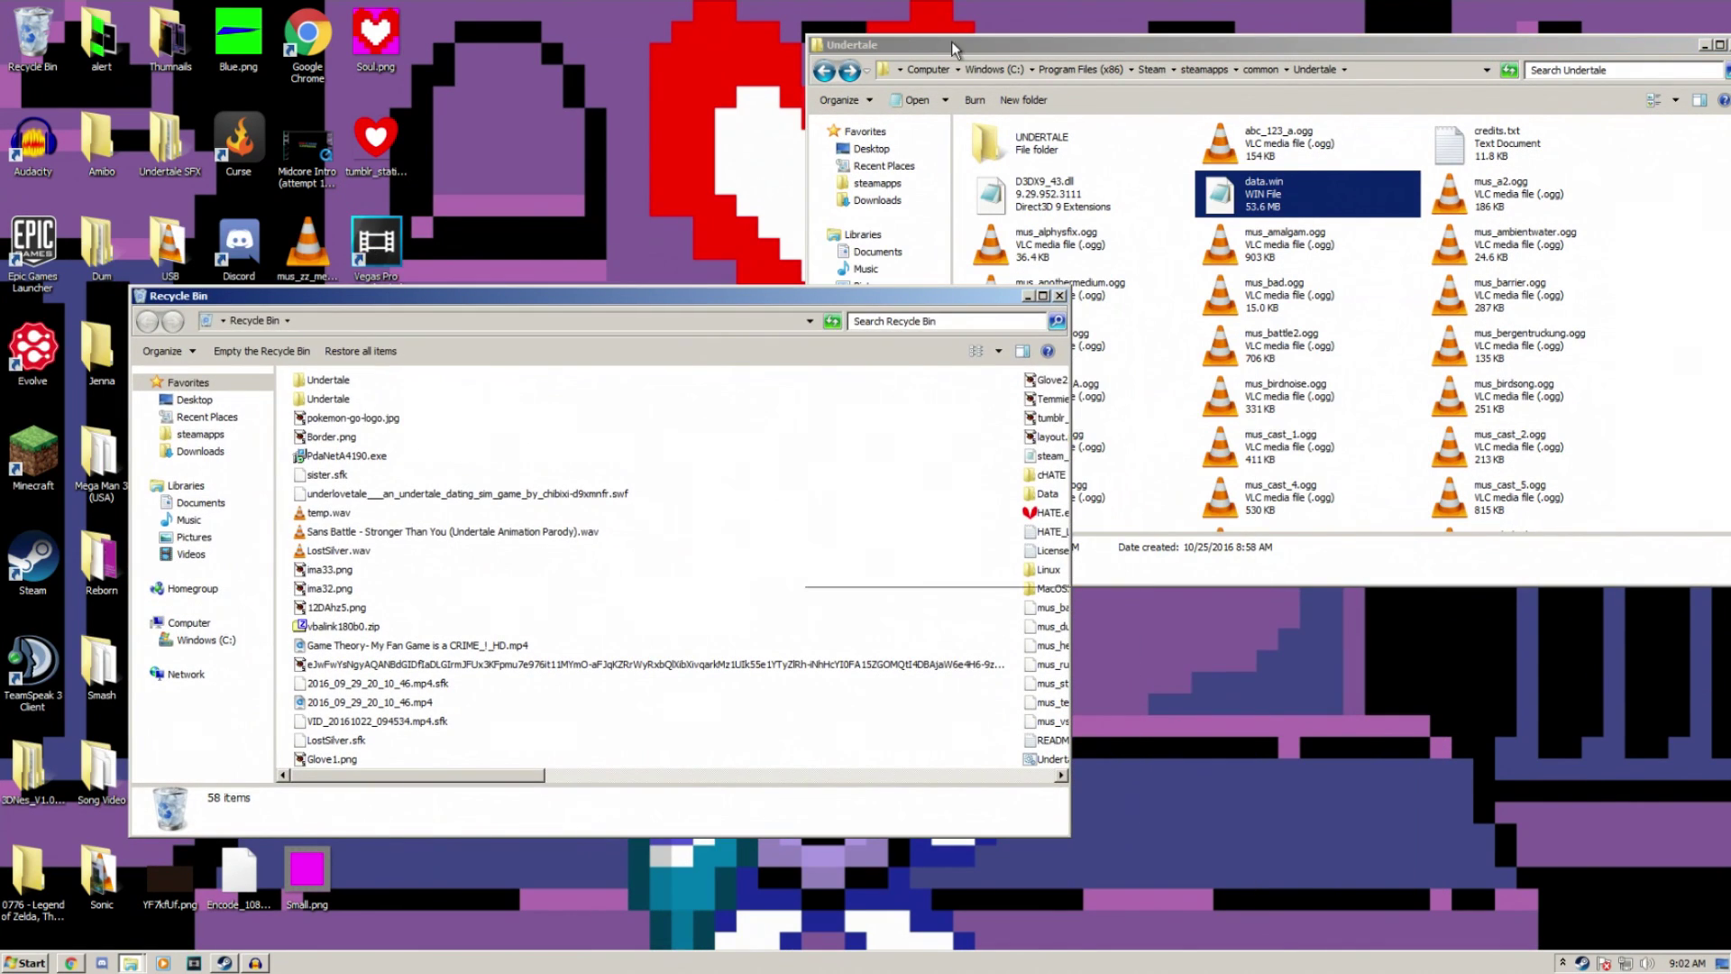
left_click_drag(952, 45, 253, 55)
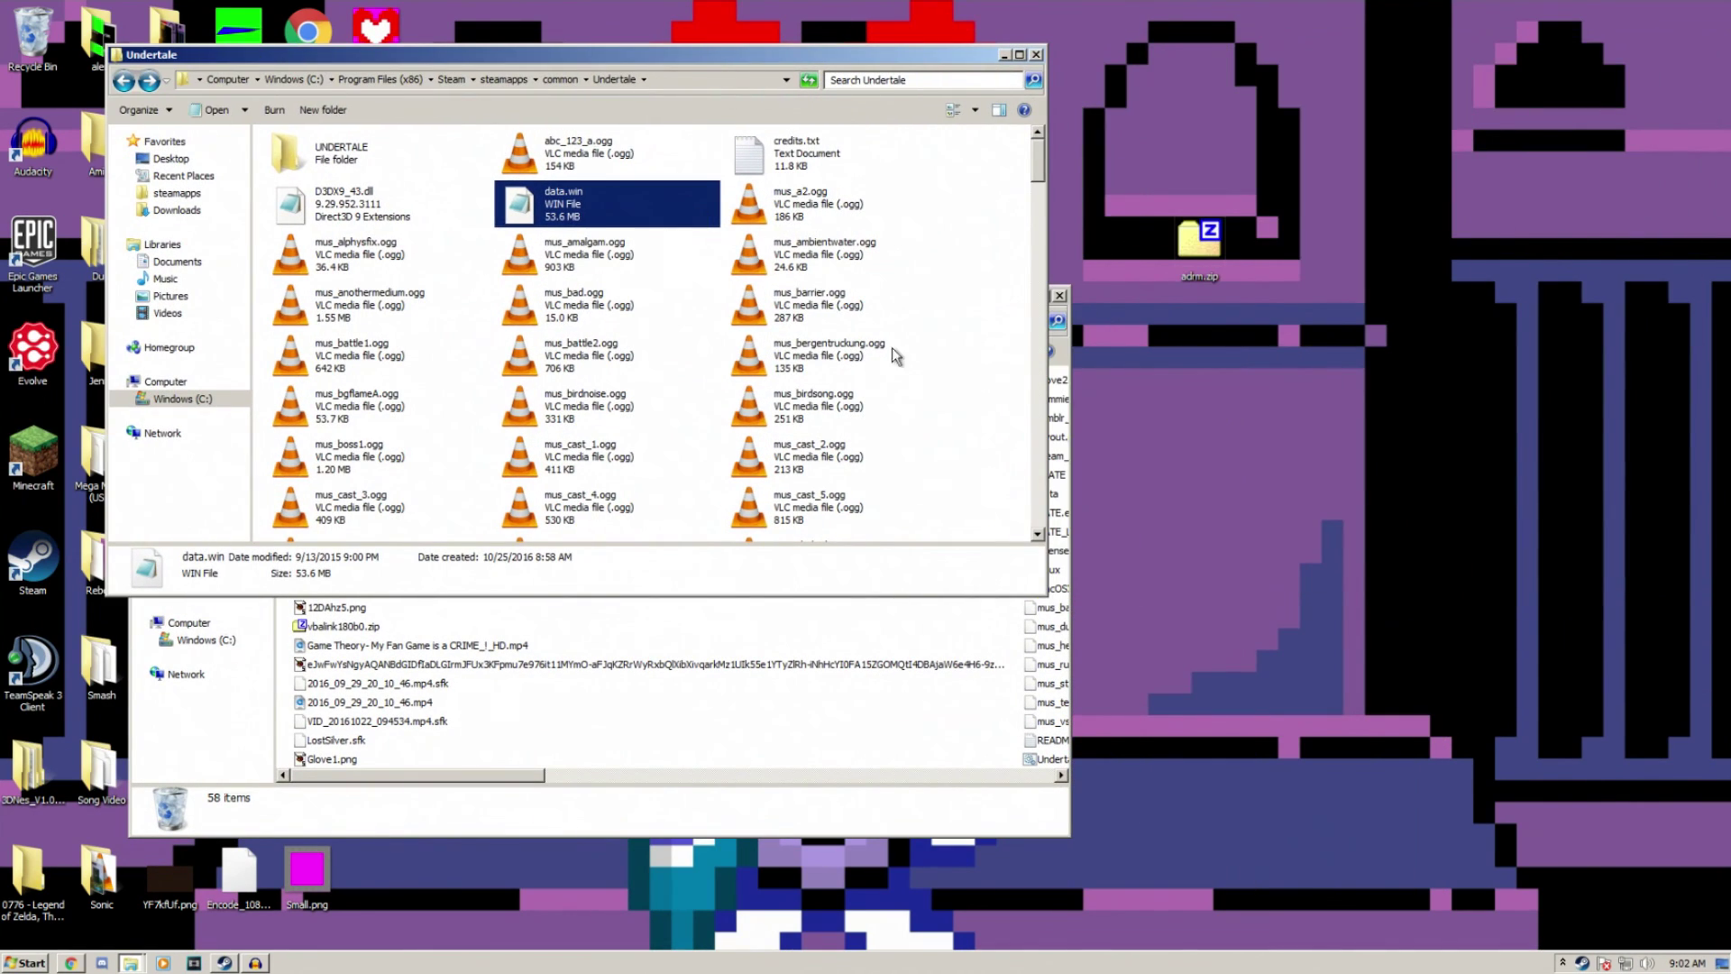
Step: Extract adrm.zip with 7-Zip into an adrm folder on the desktop
left_click(1194, 245)
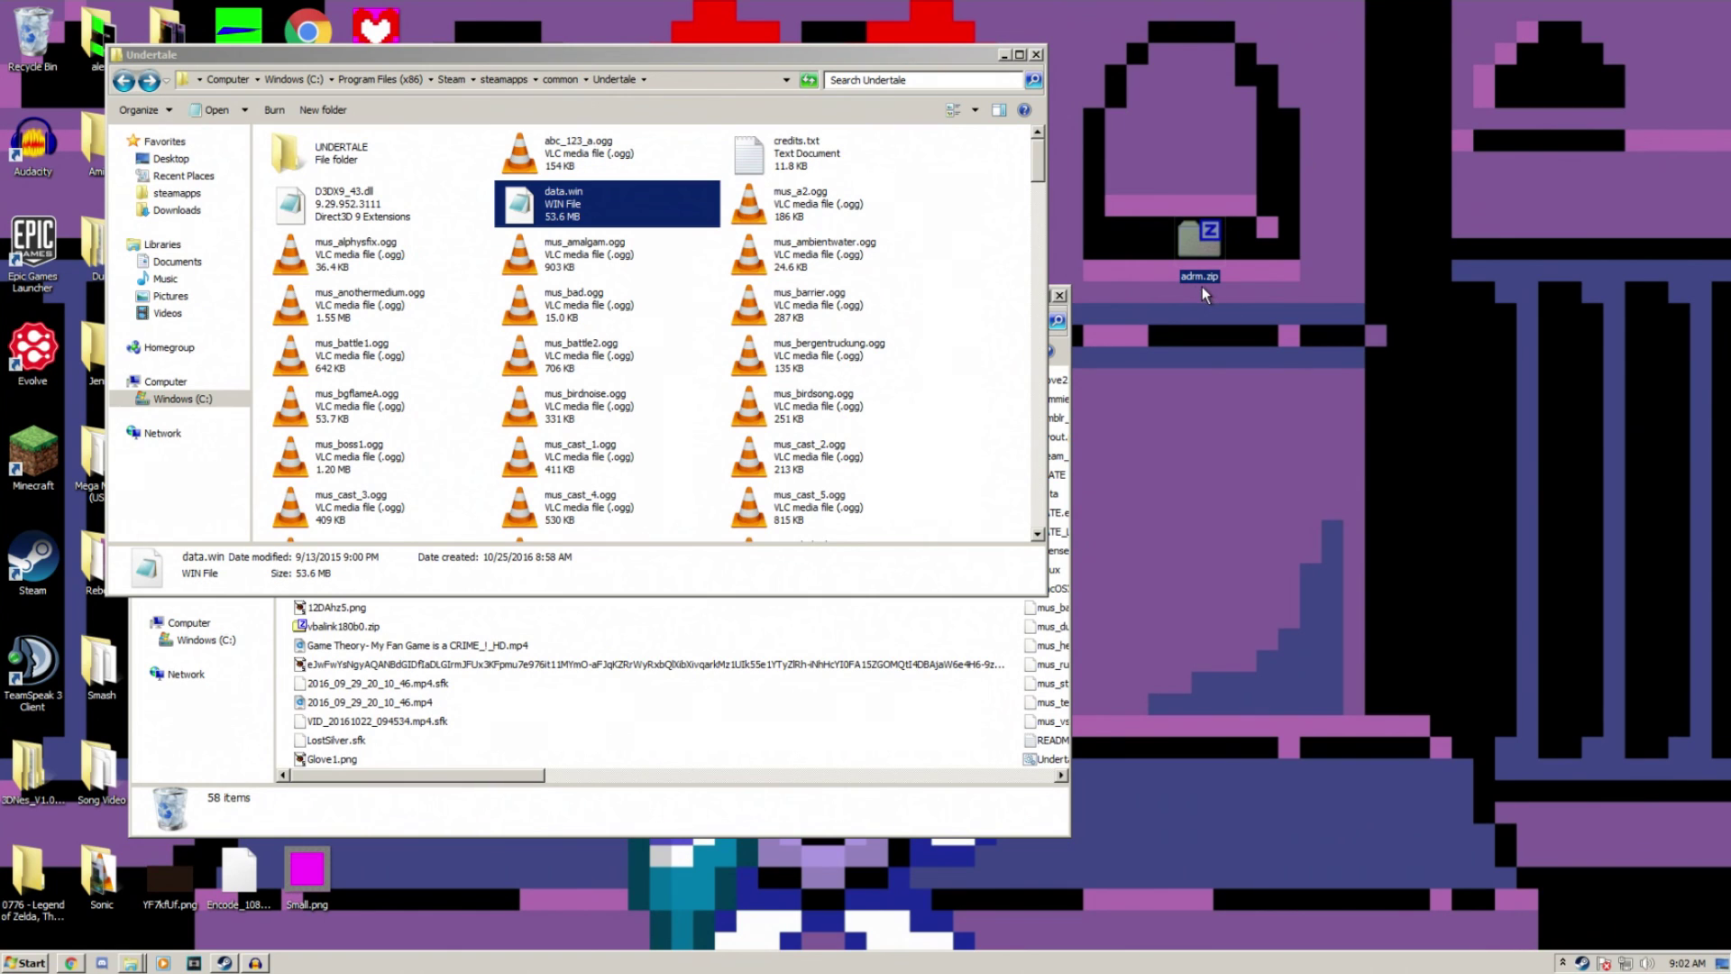
right_click(1190, 240)
mouse_move(1262, 264)
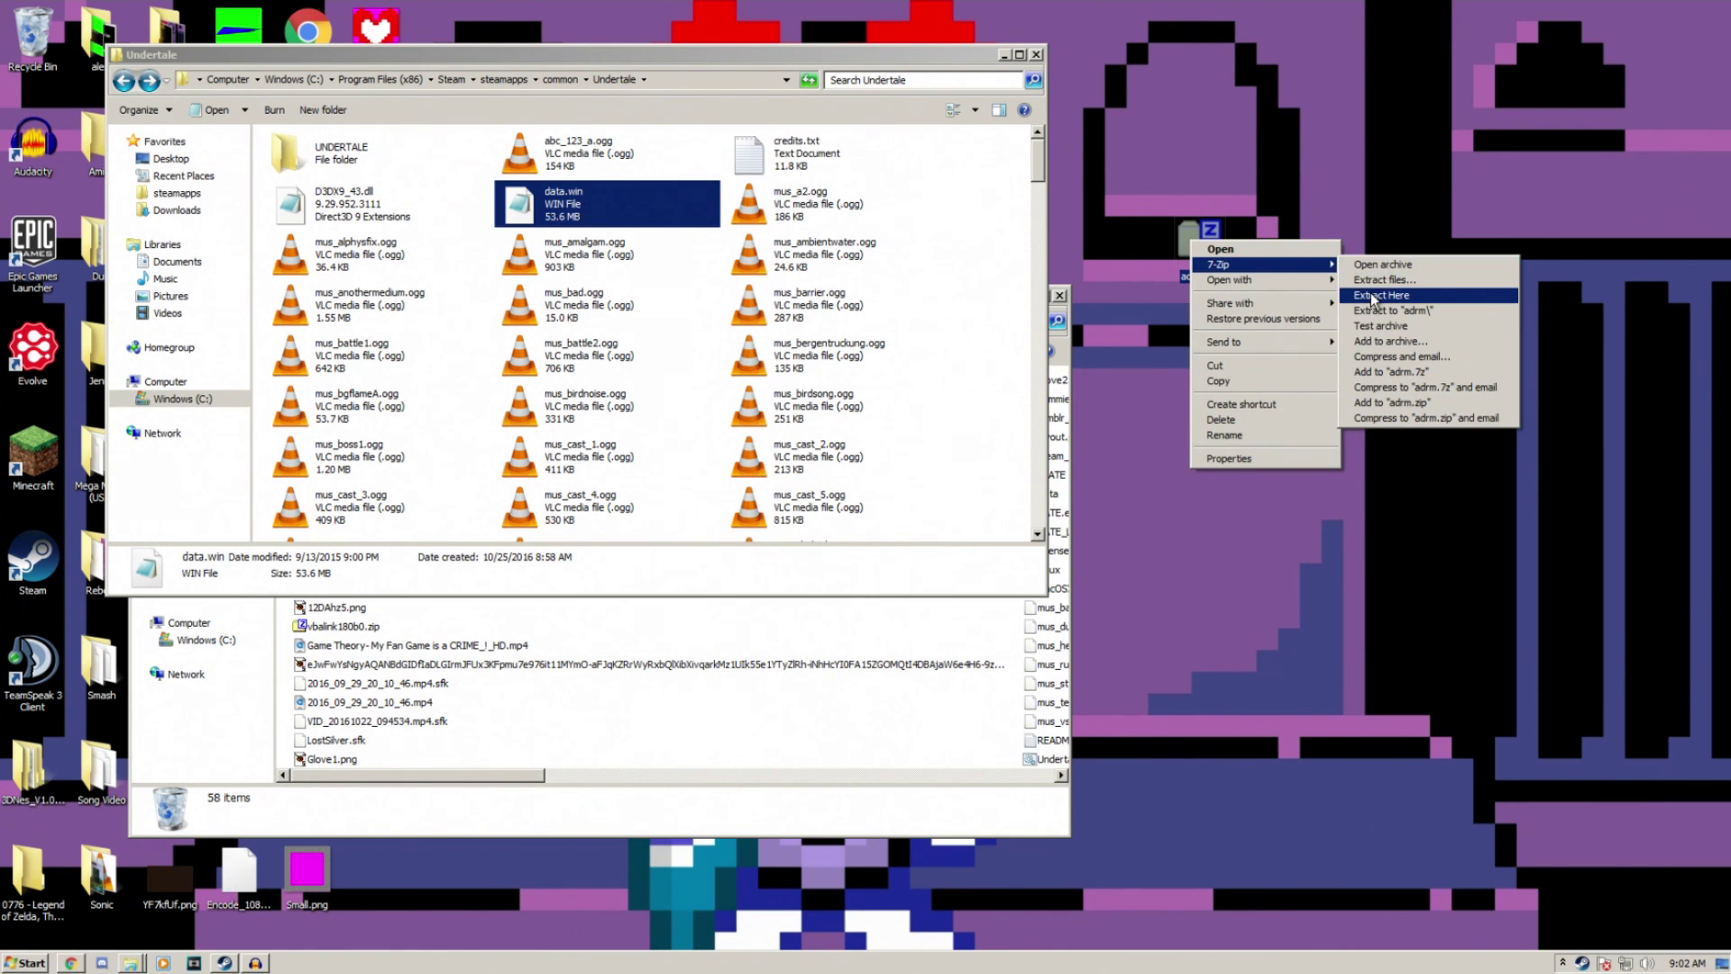
left_click(1366, 281)
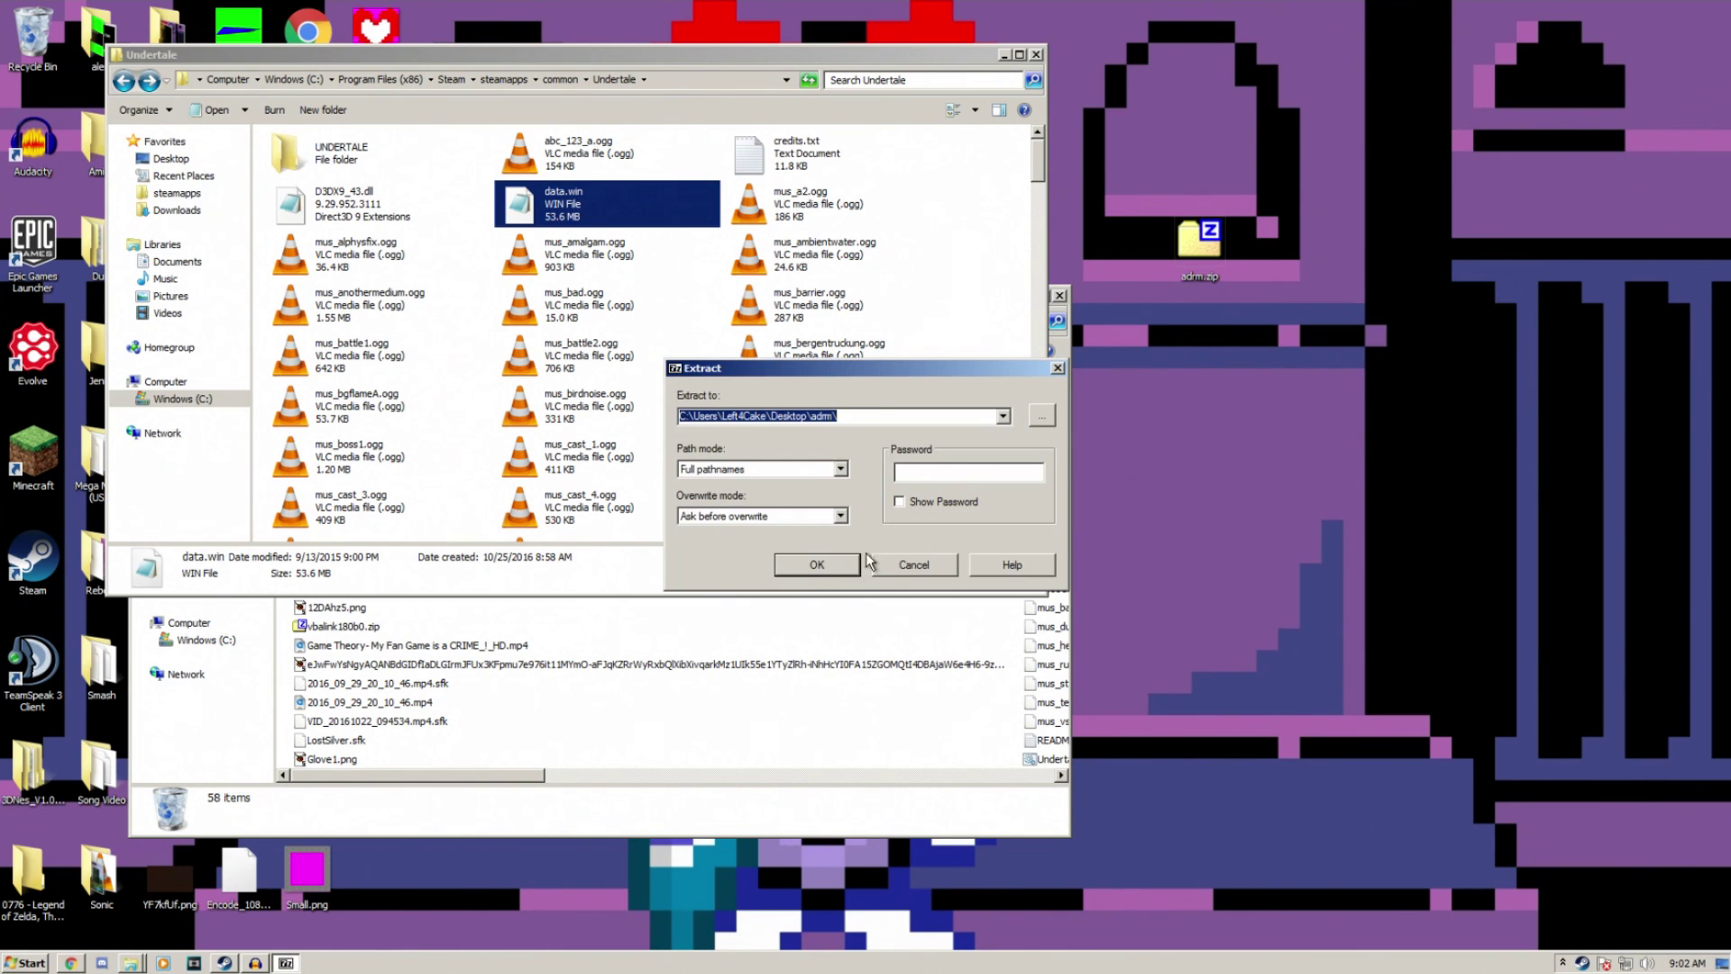
left_click(805, 566)
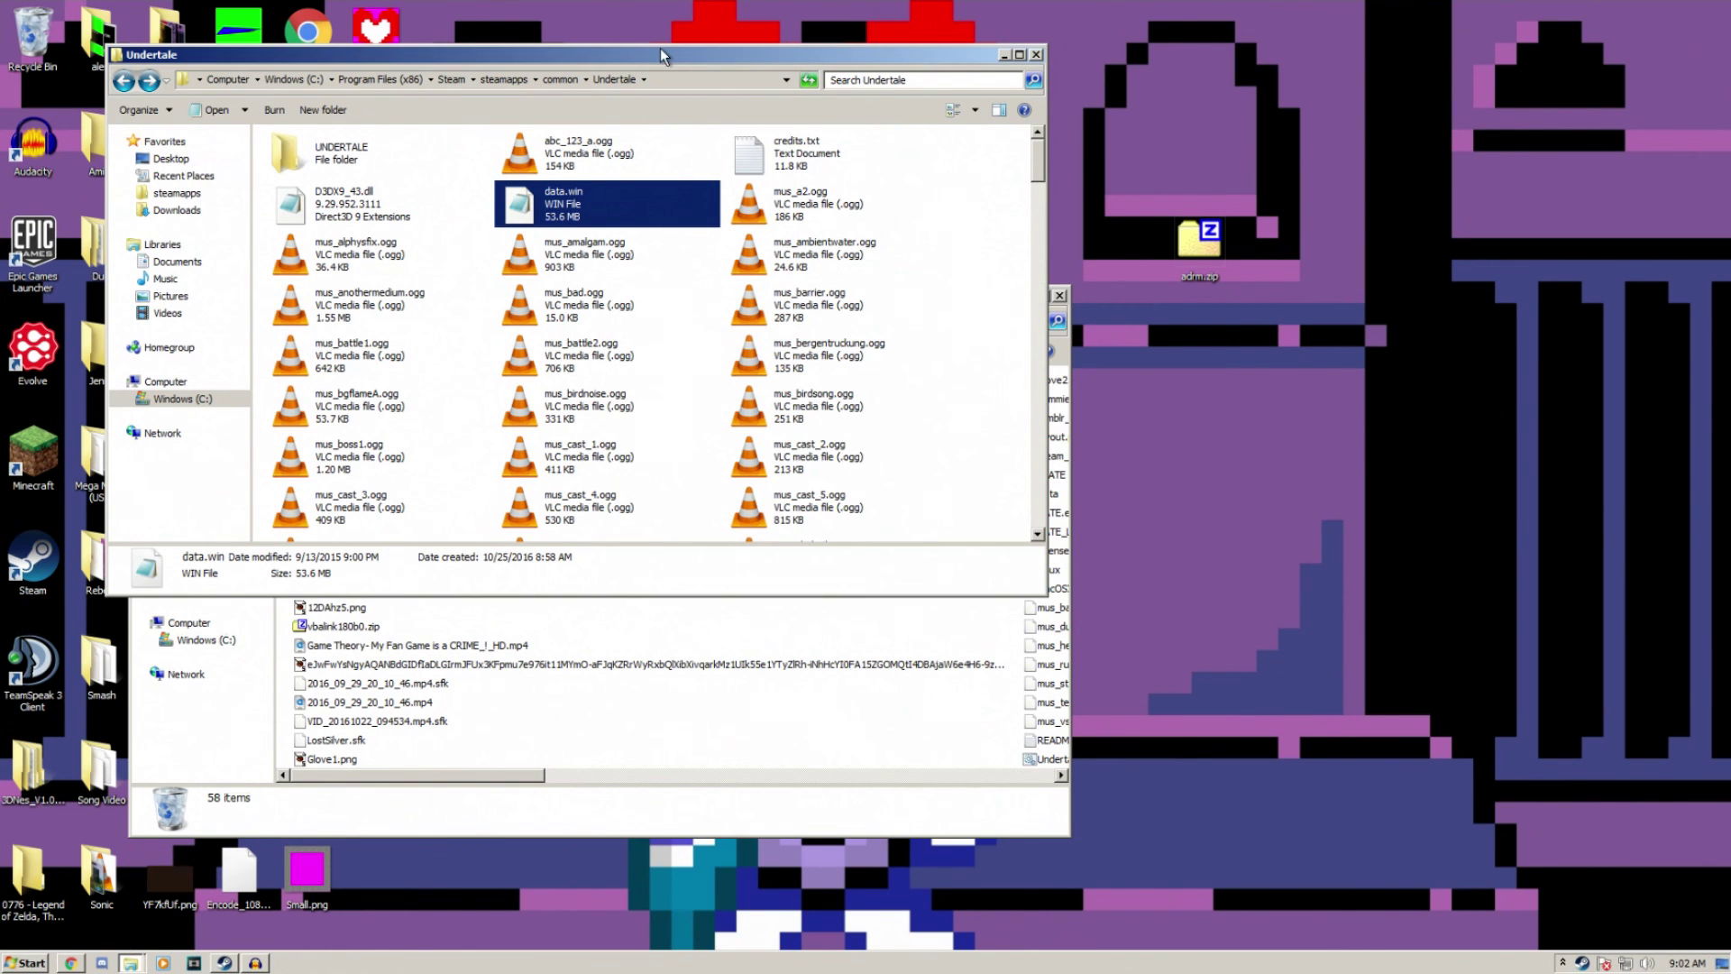
left_click_drag(660, 47, 797, 359)
Step: Inspect UTPatcher.exe, UTPatcher.pdb and adrm.utp in the adrm folder
left_click_drag(766, 274, 1071, 356)
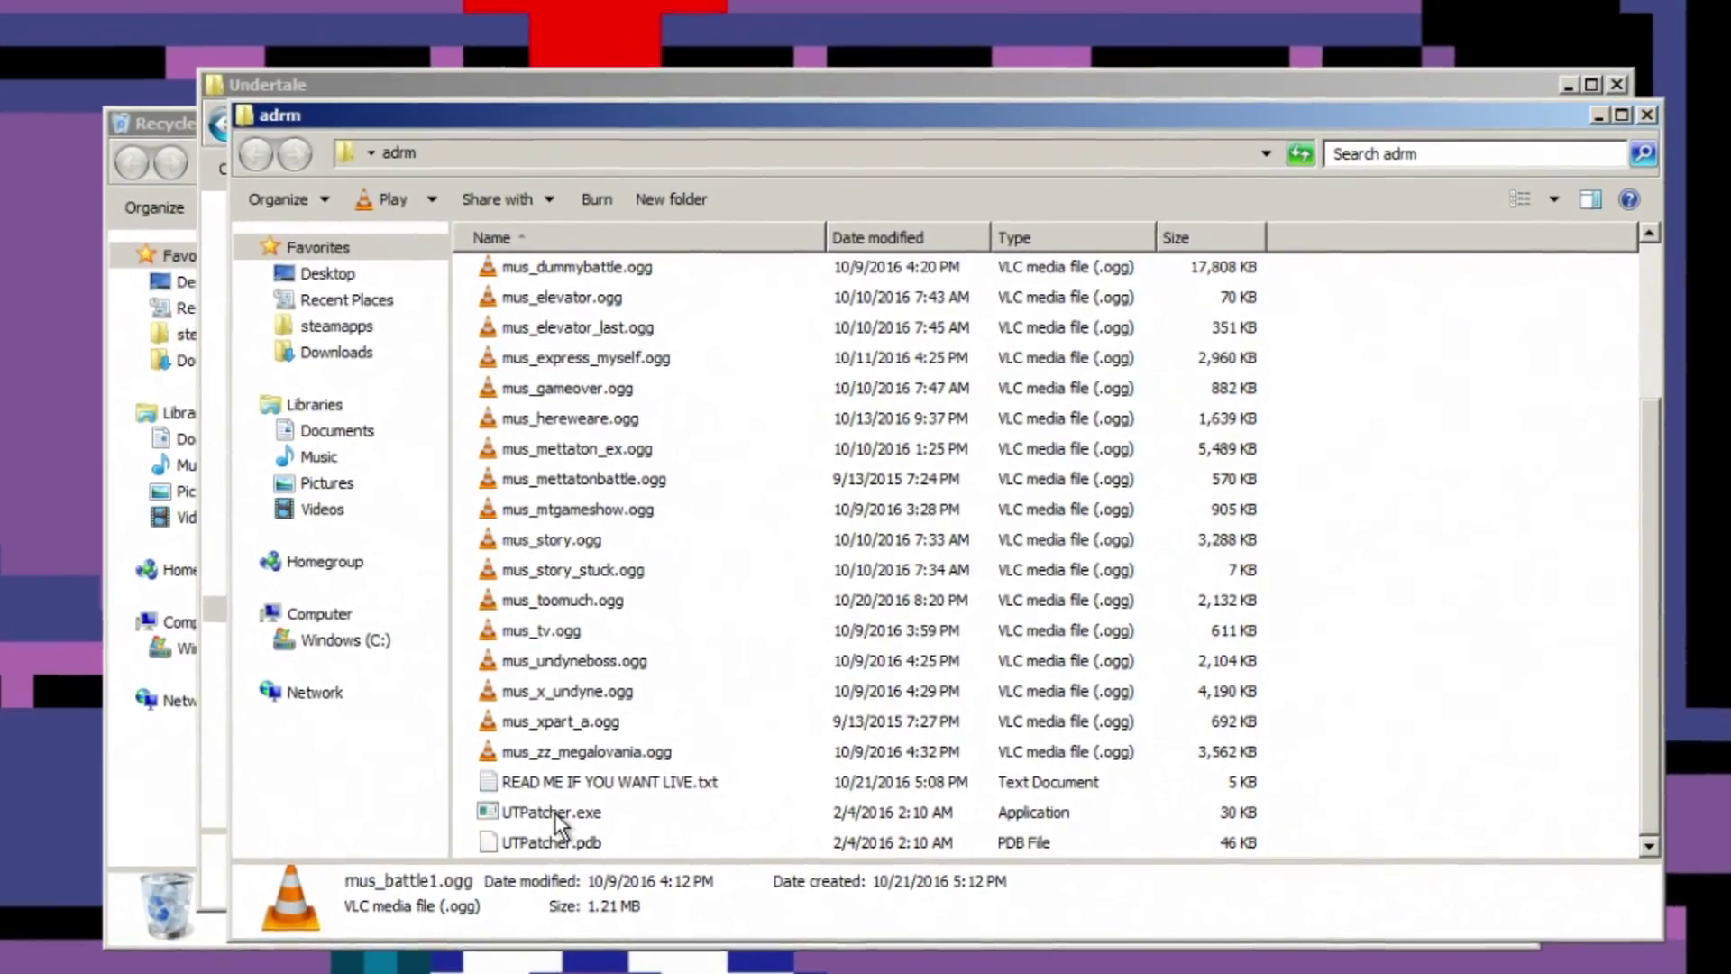
left_click(602, 815)
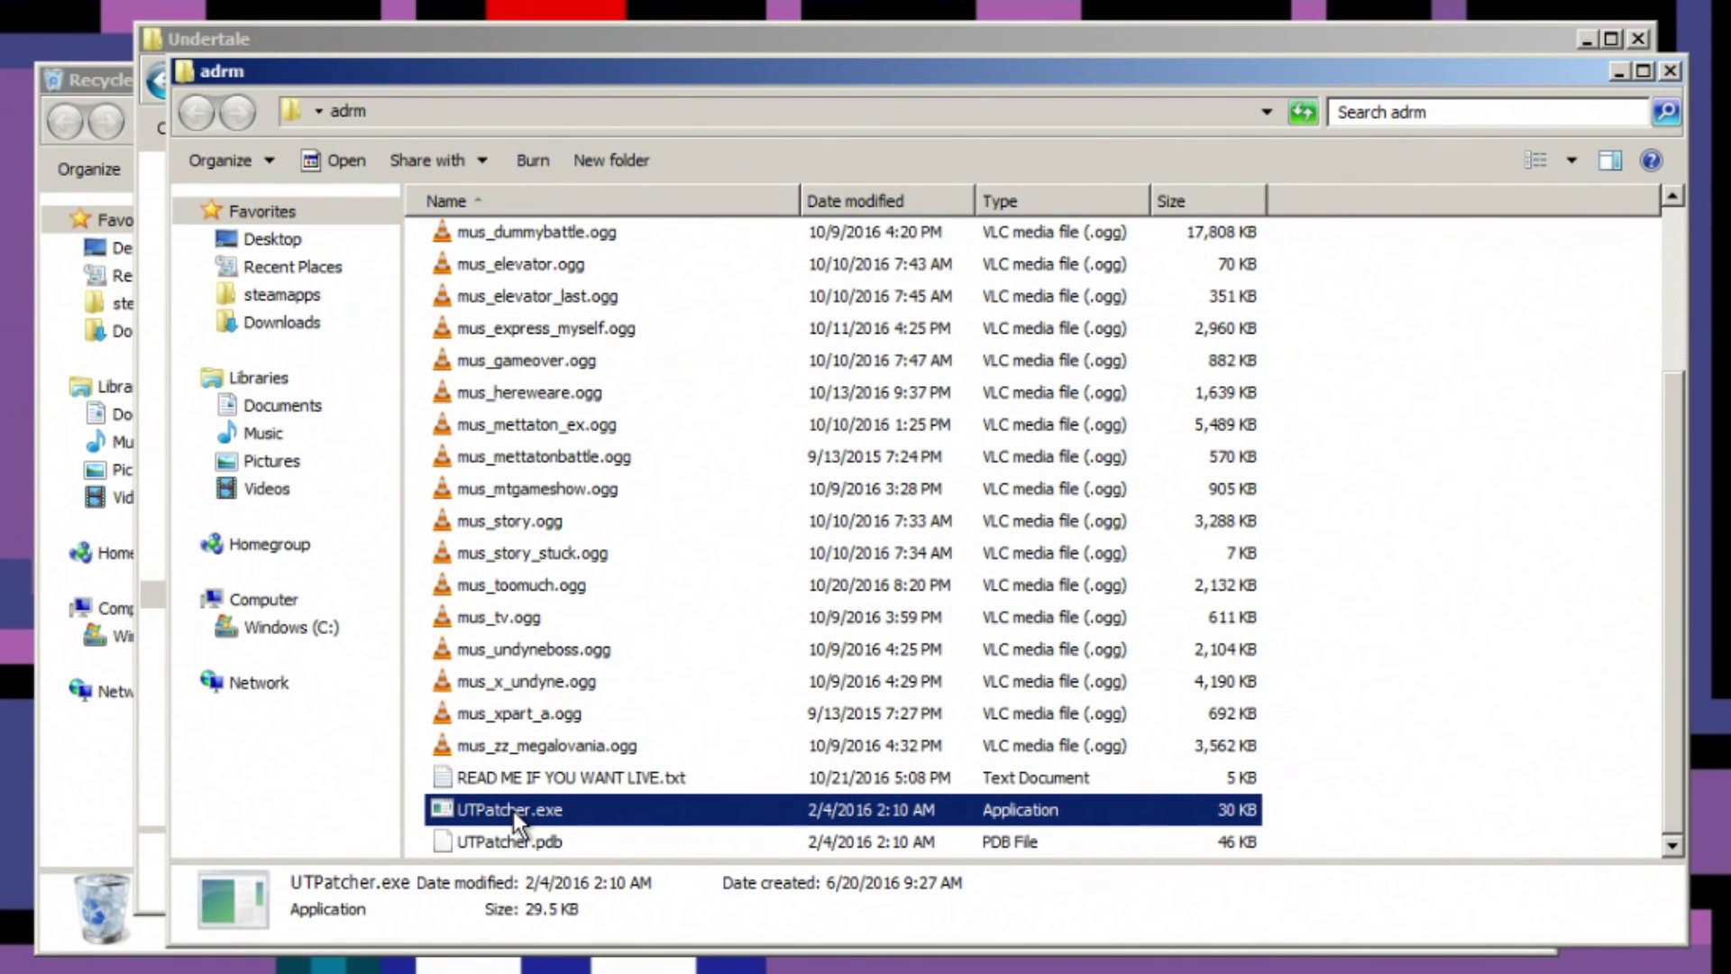
scroll(487, 828, "up", 3)
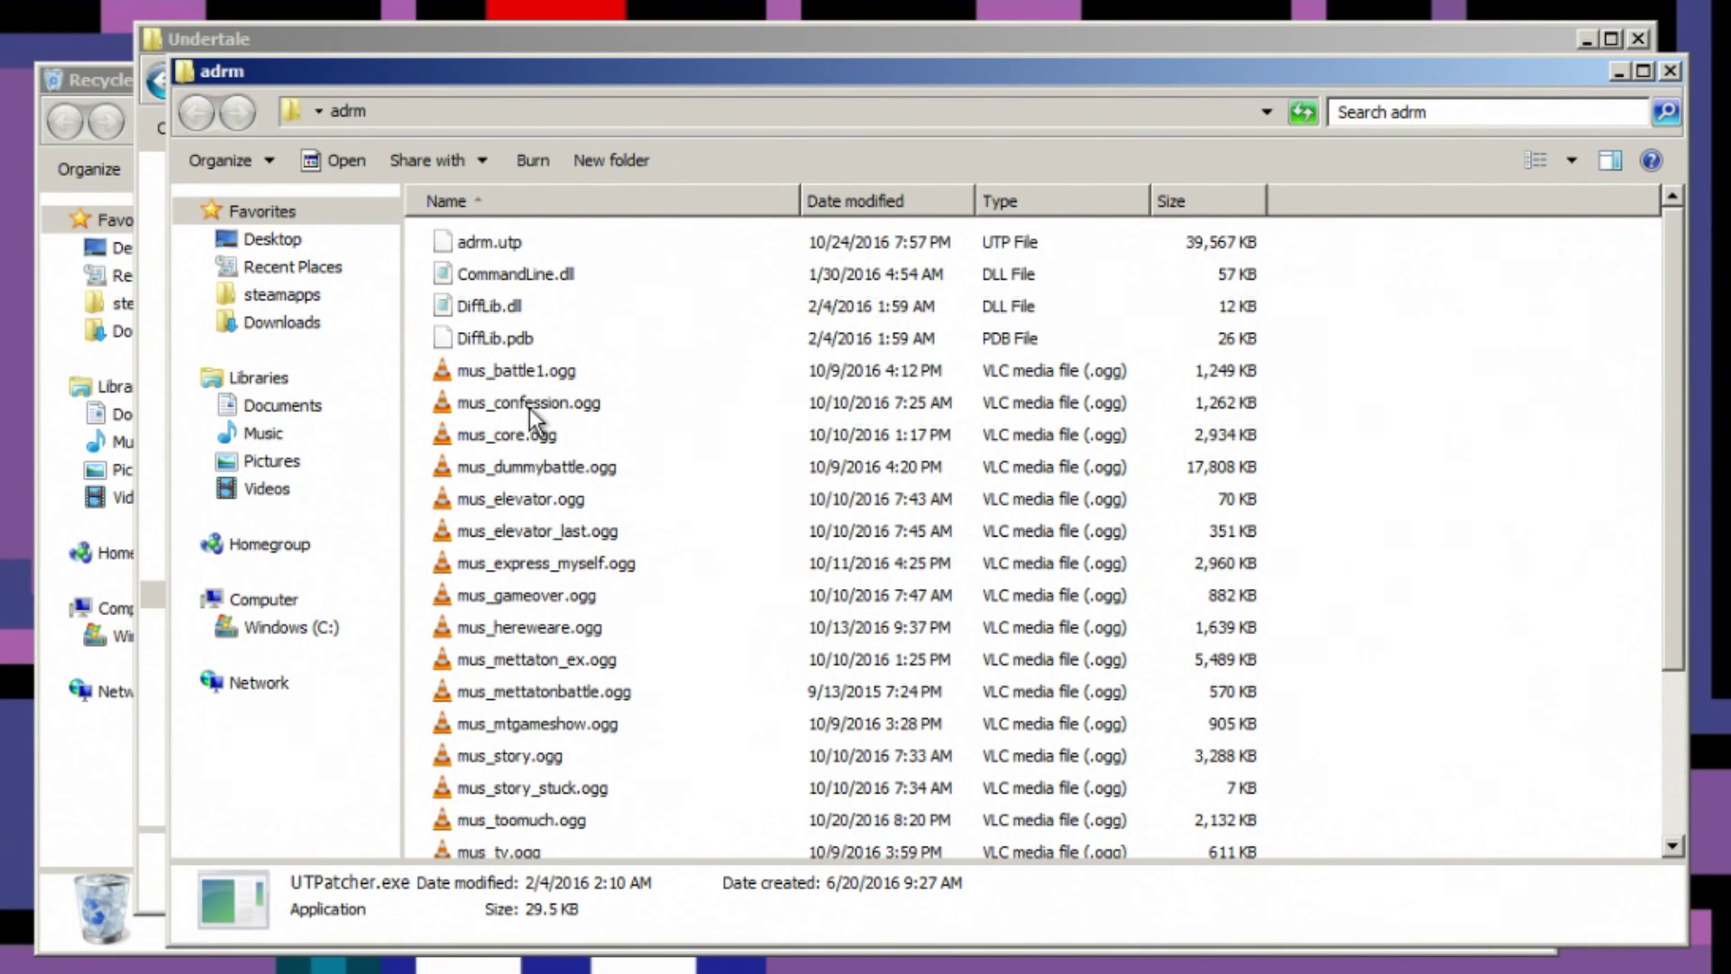
scroll(529, 408, "down", 3)
left_click(524, 843)
scroll(727, 285, "up", 3)
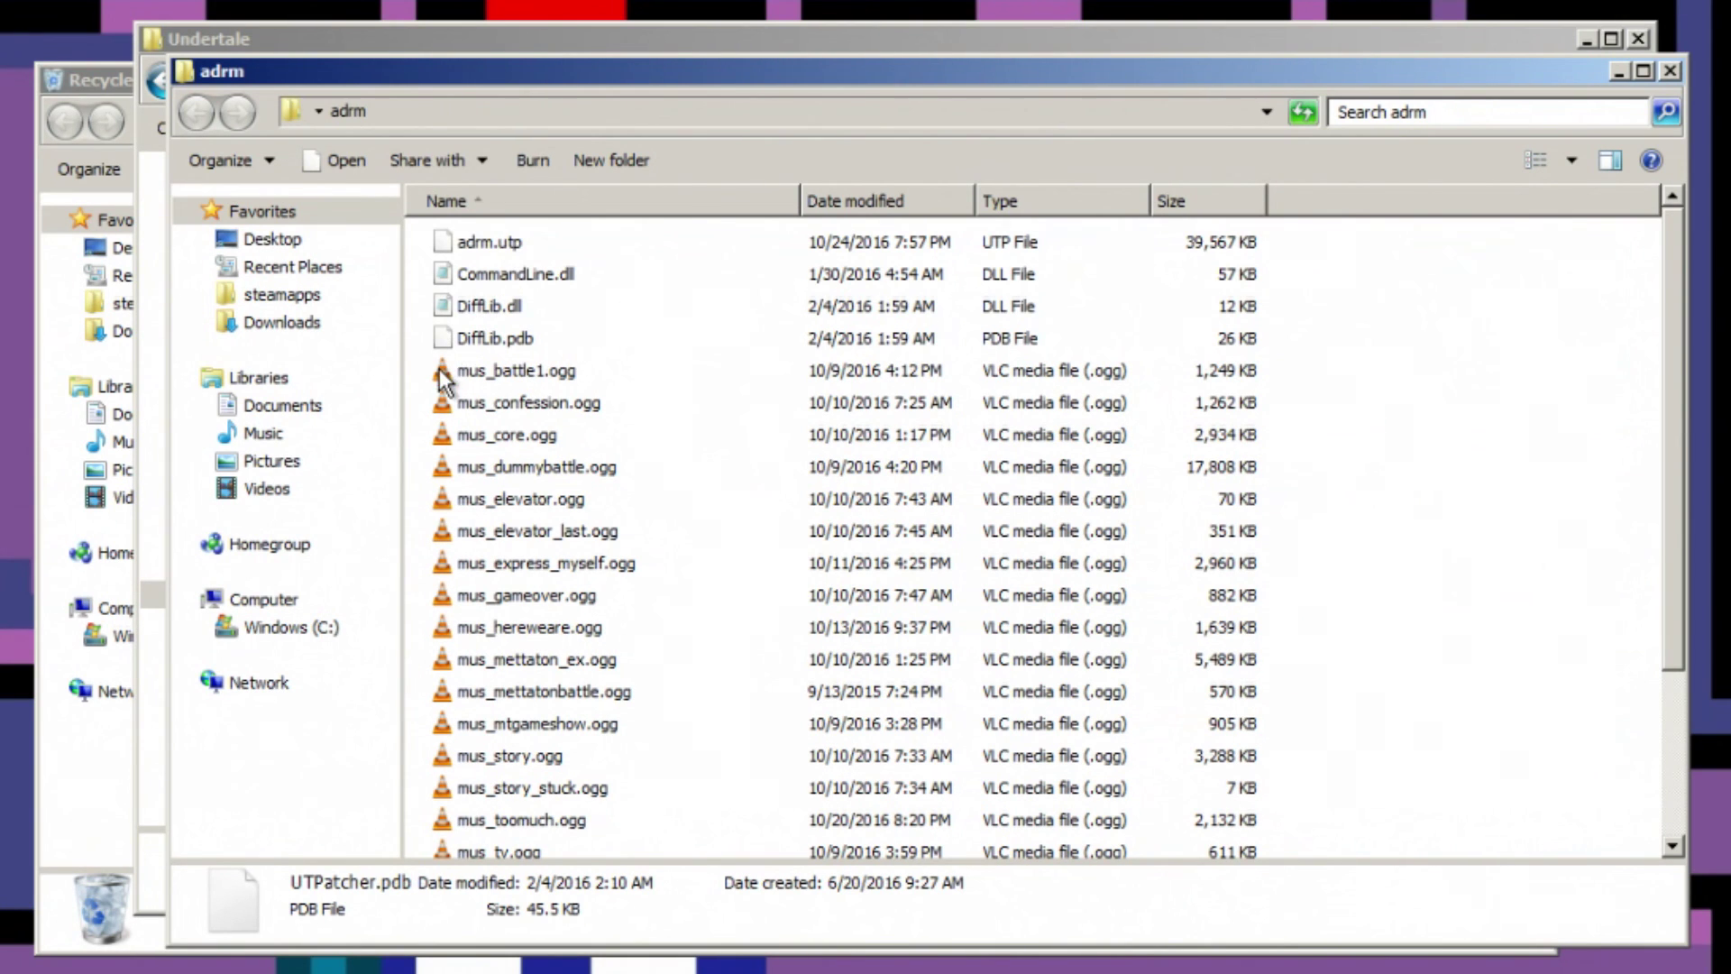
left_click(471, 253)
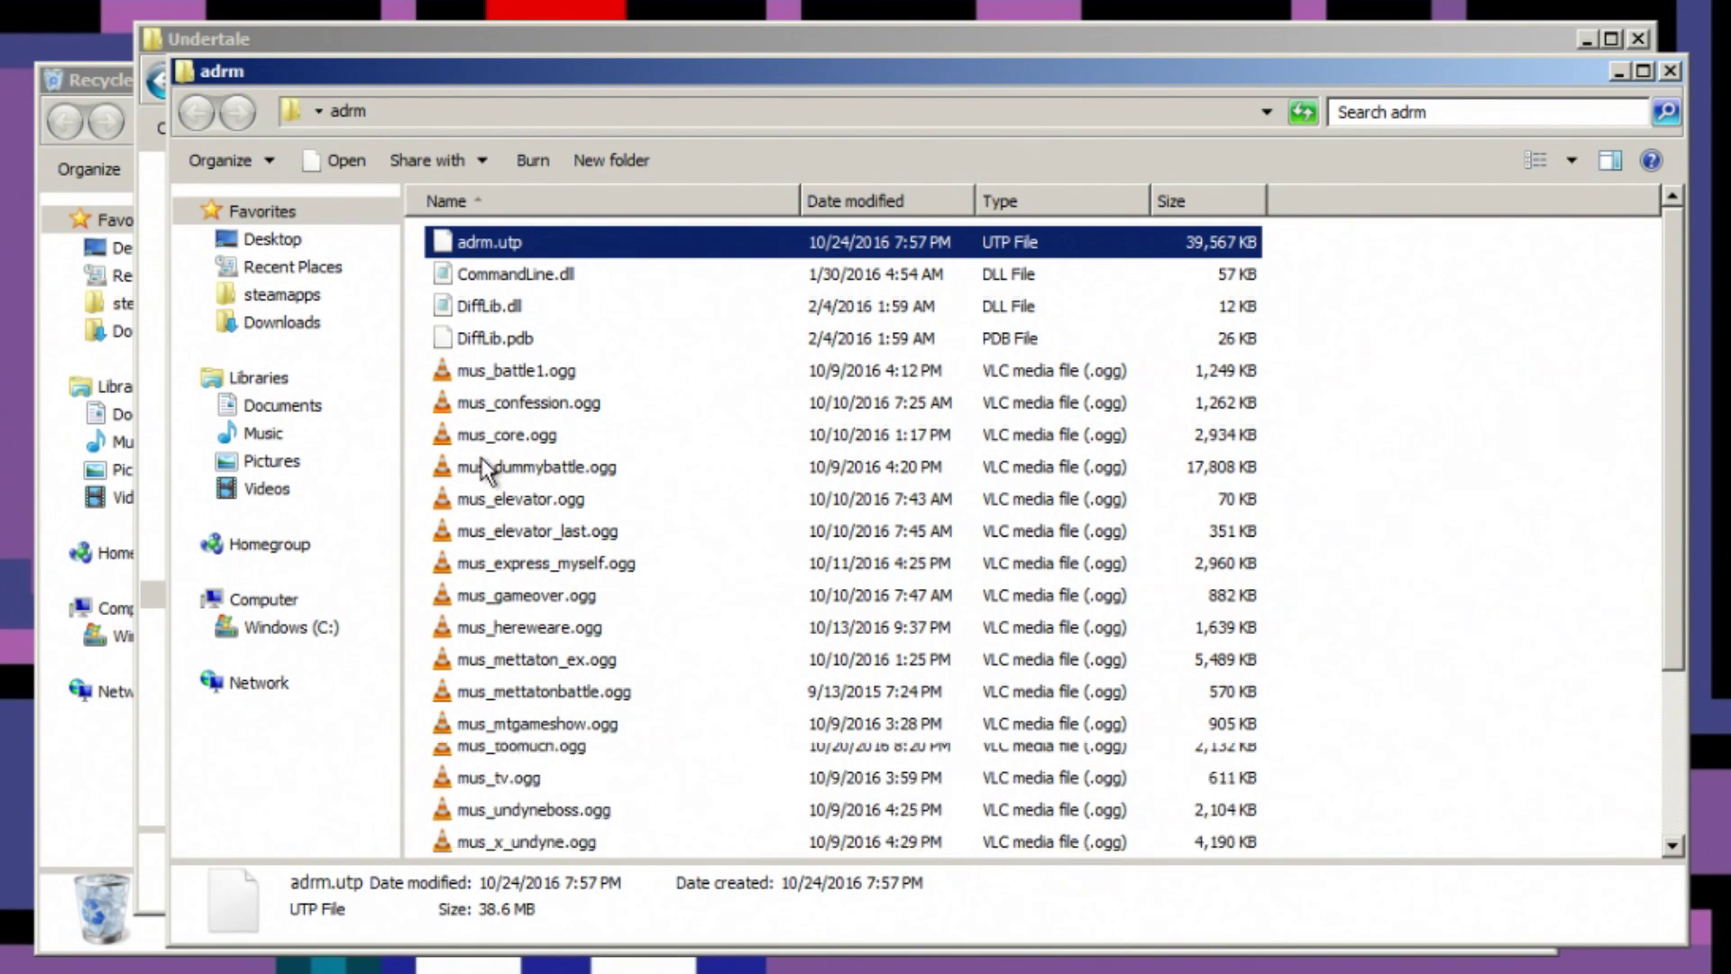
scroll(503, 464, "down", 3)
left_click(526, 811)
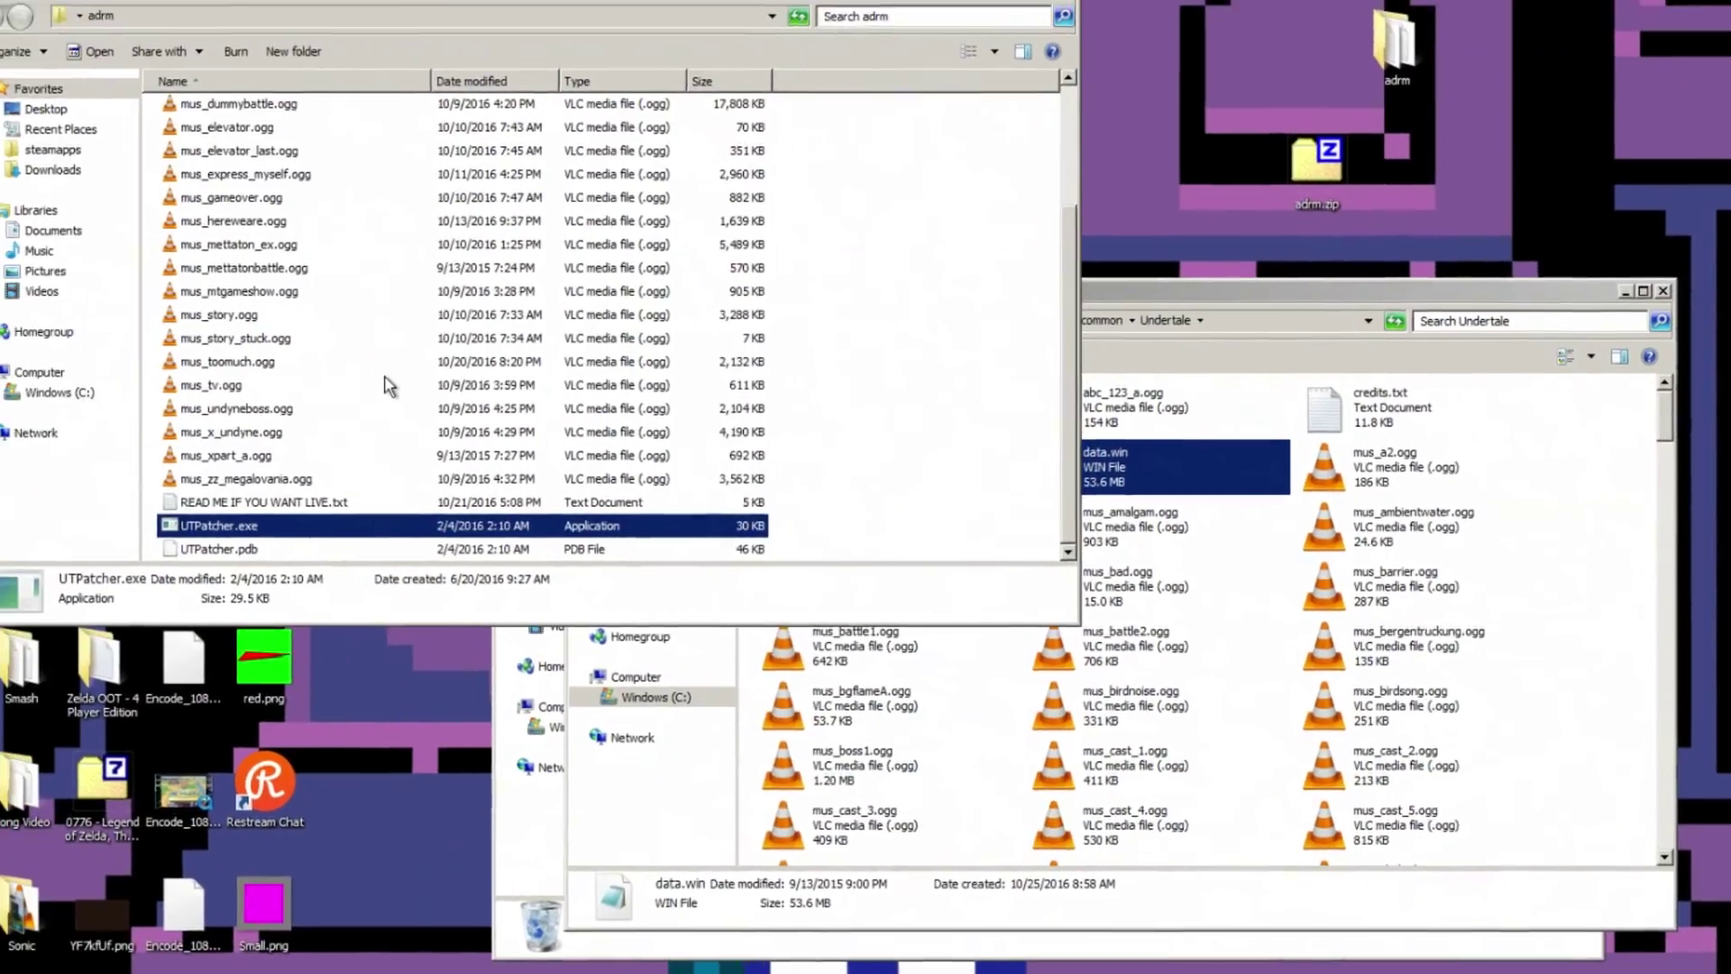
Step: Launch UTPatcher.exe and drag the original data.win from the Undertale folder into adrm
double_click(281, 541)
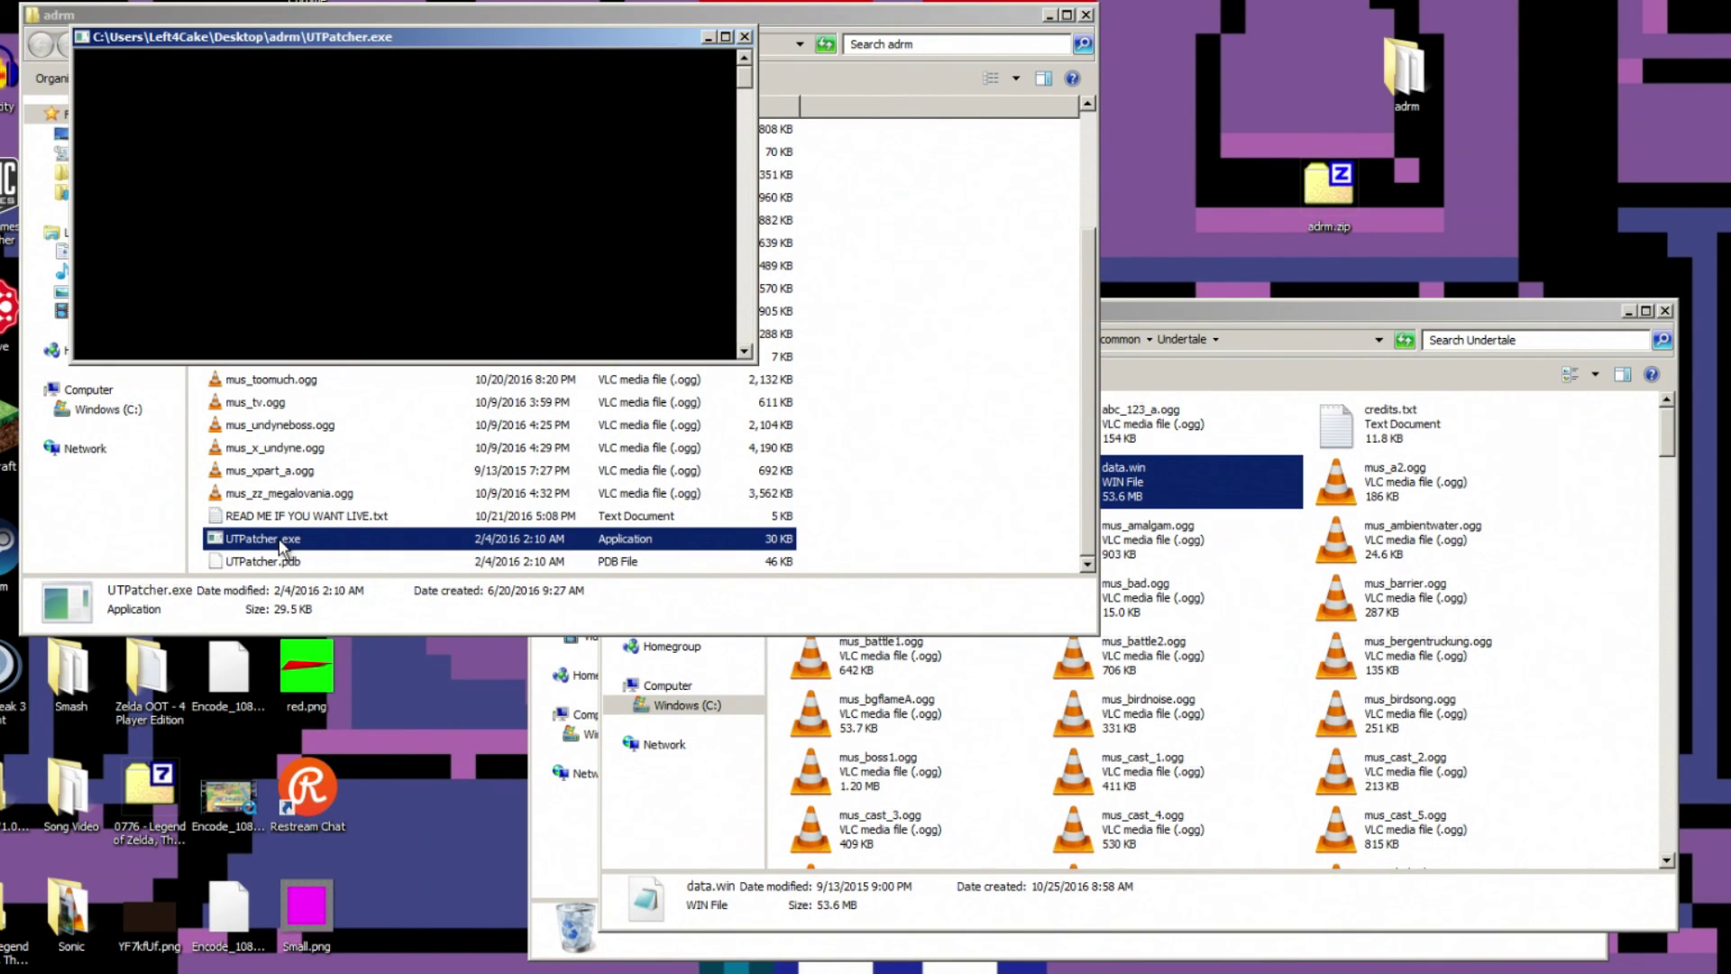
left_click(1158, 485)
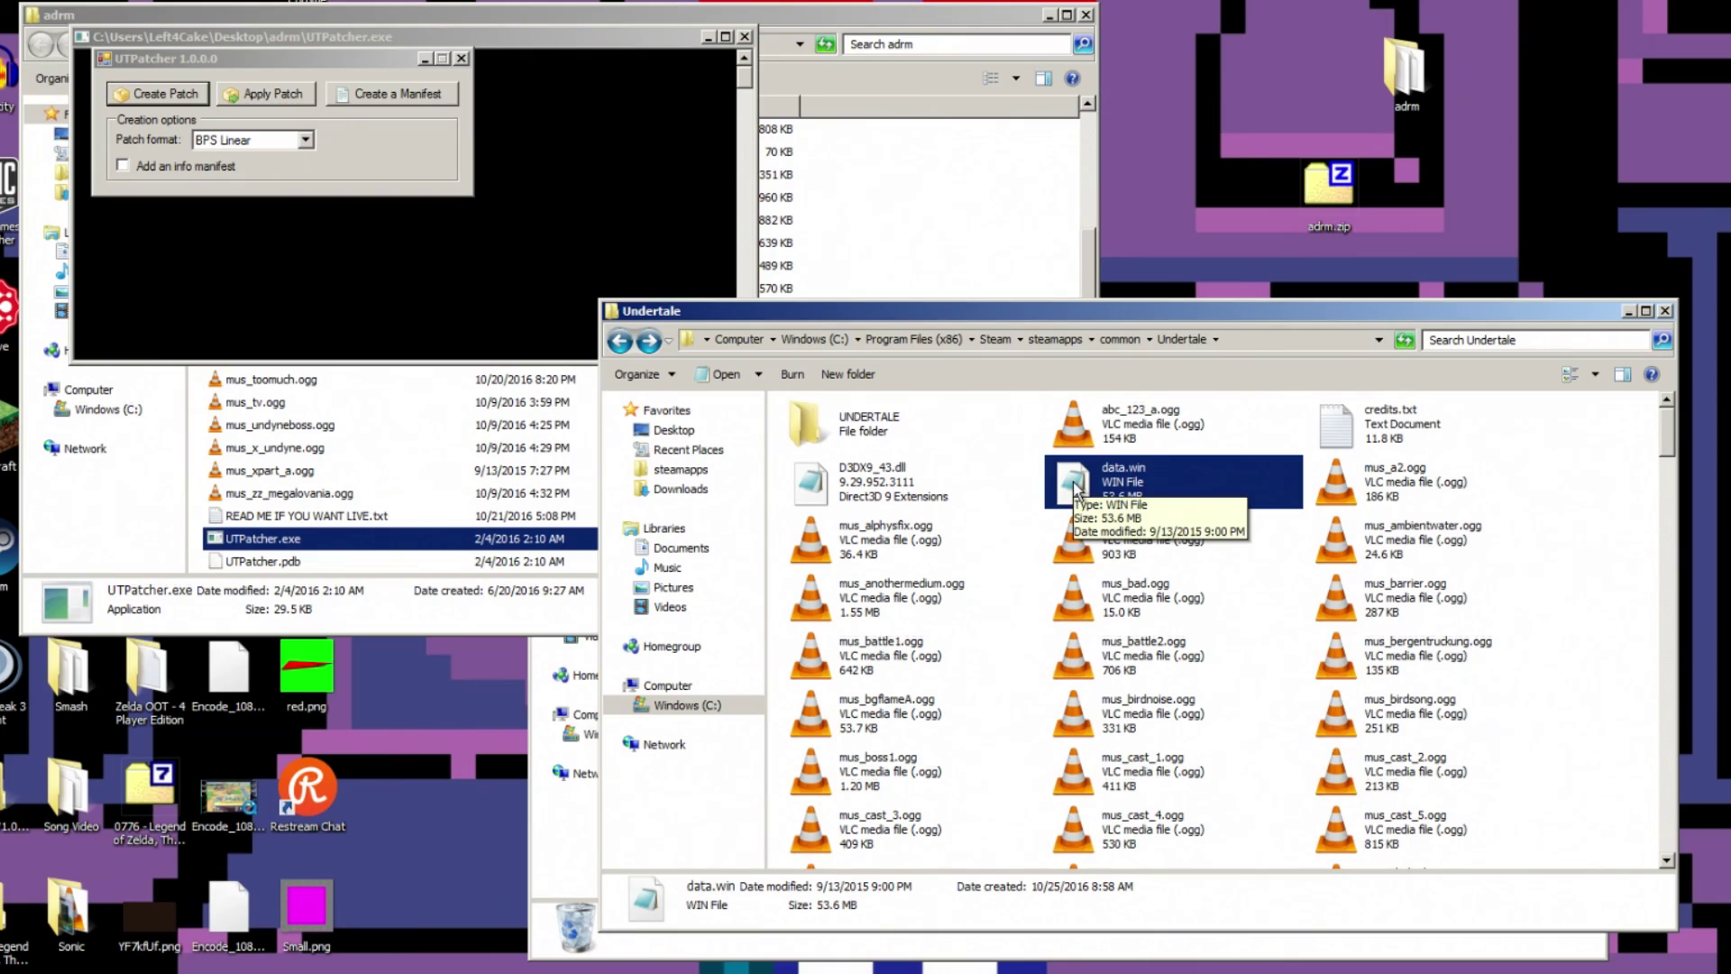
left_click_drag(1076, 490, 1067, 470)
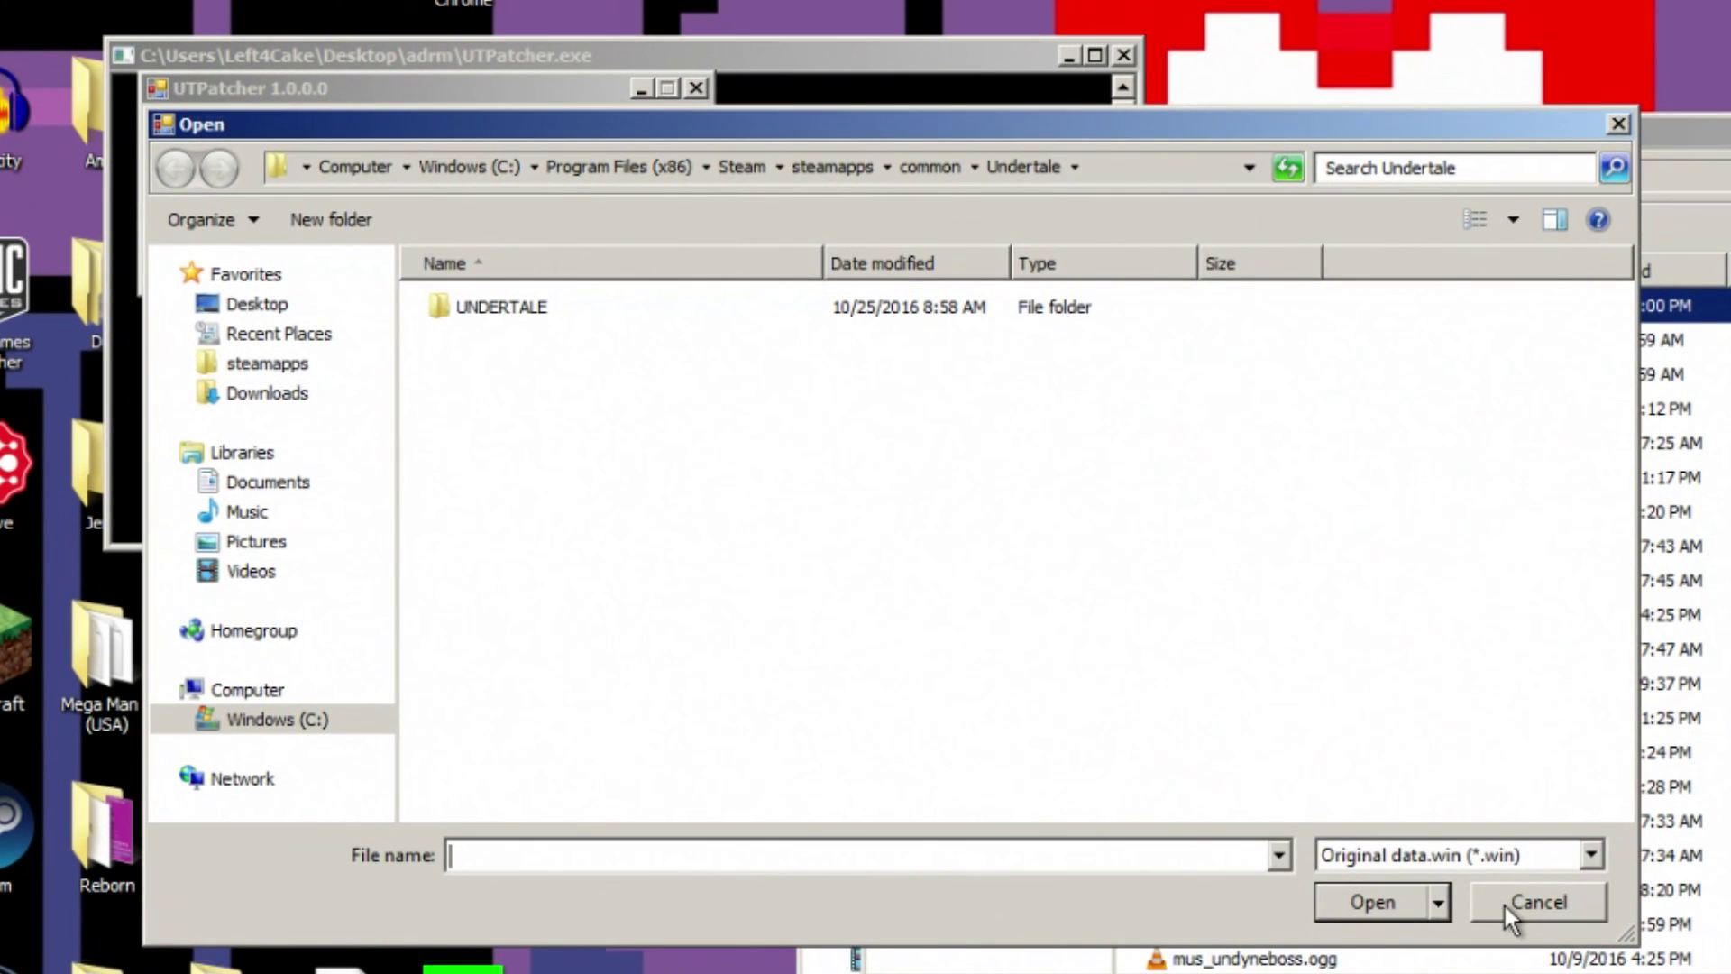
Step: Restart Apply Patch from Desktop > adrm and save the patched data.win to the Undertale folder
left_click(1506, 906)
left_click(350, 135)
left_click(244, 304)
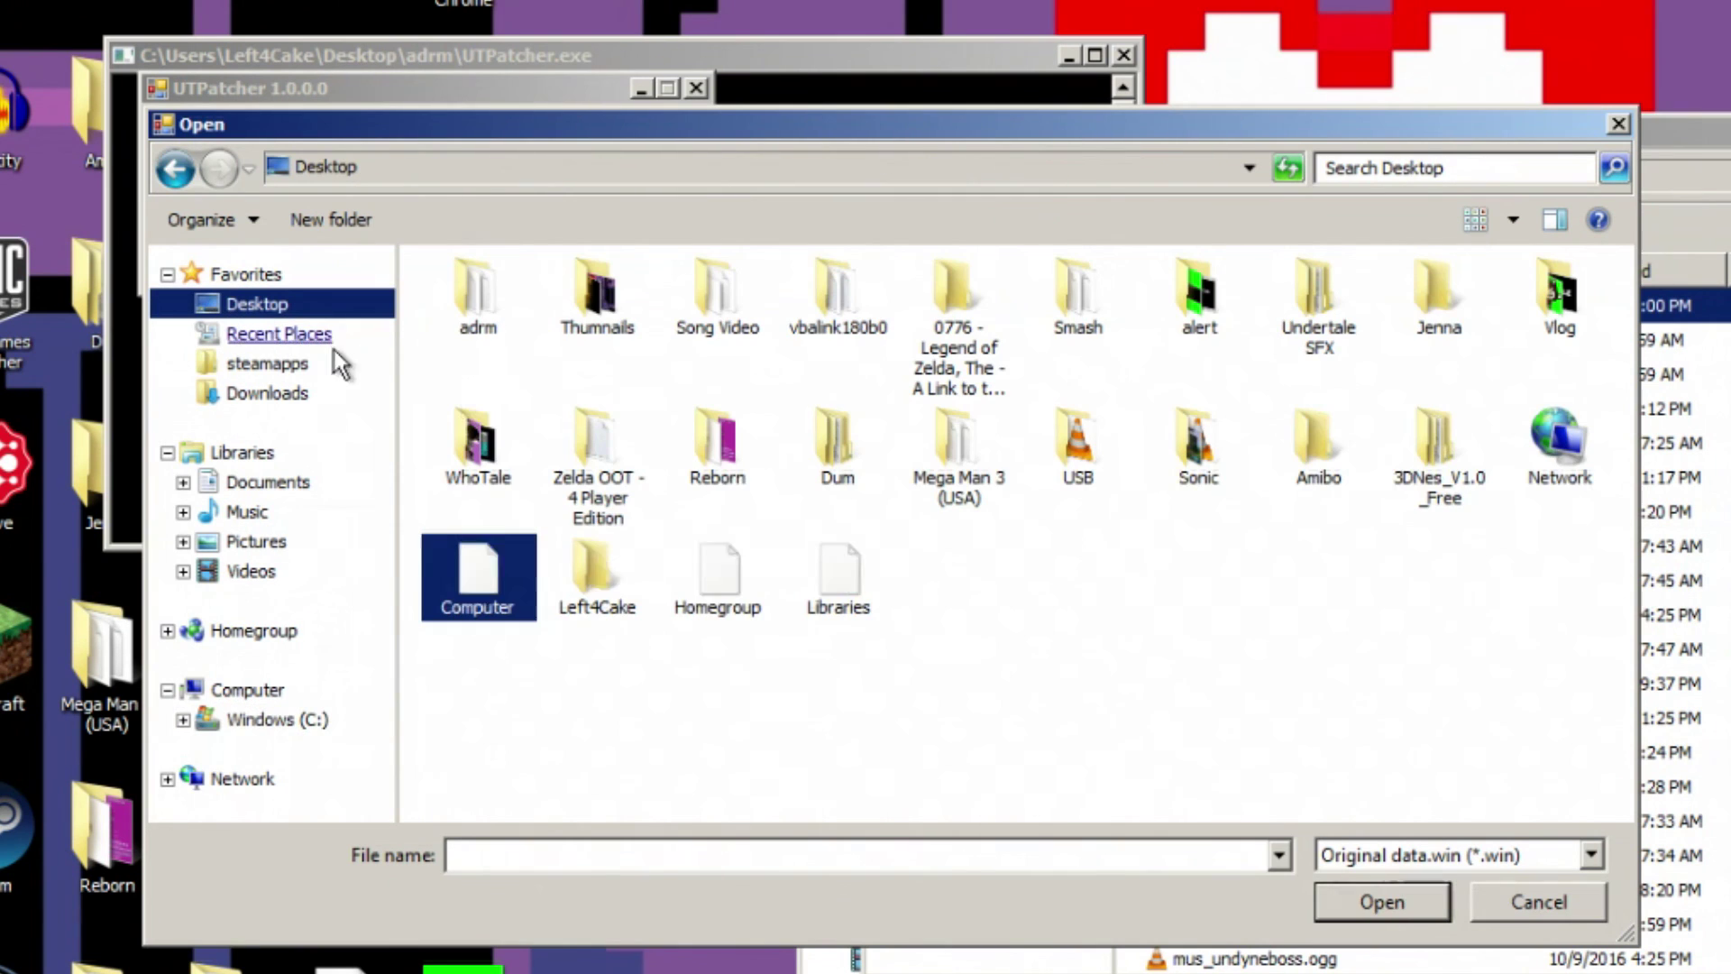
double_click(492, 300)
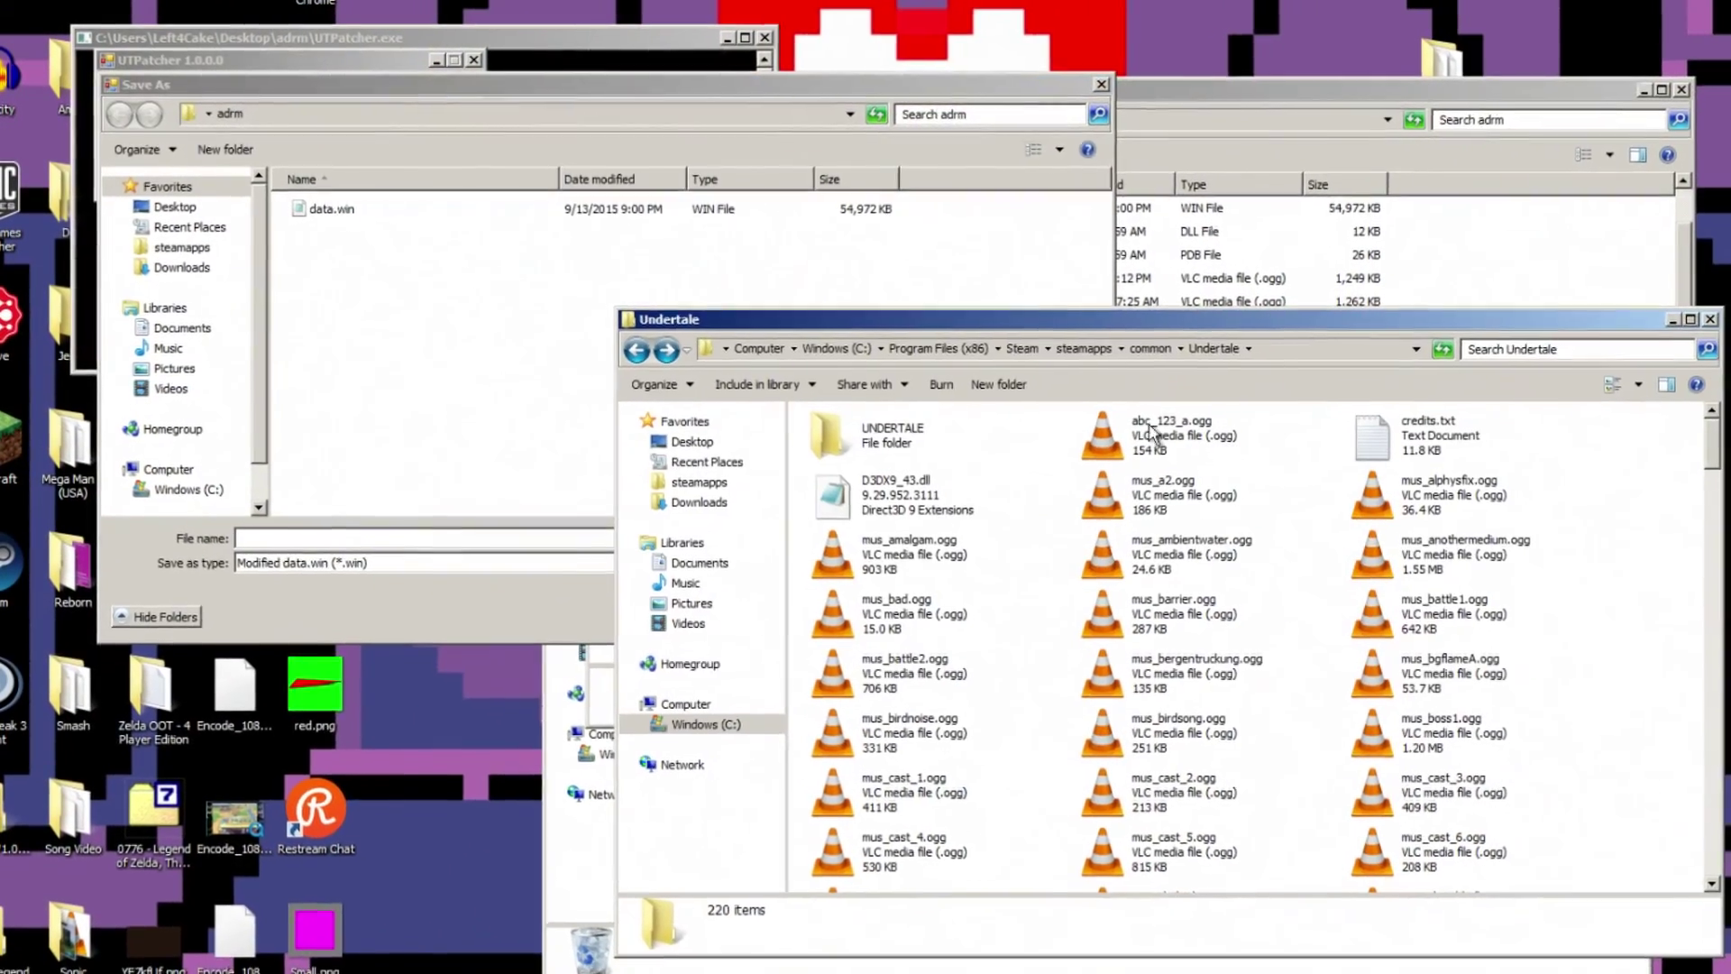
left_click(636, 113)
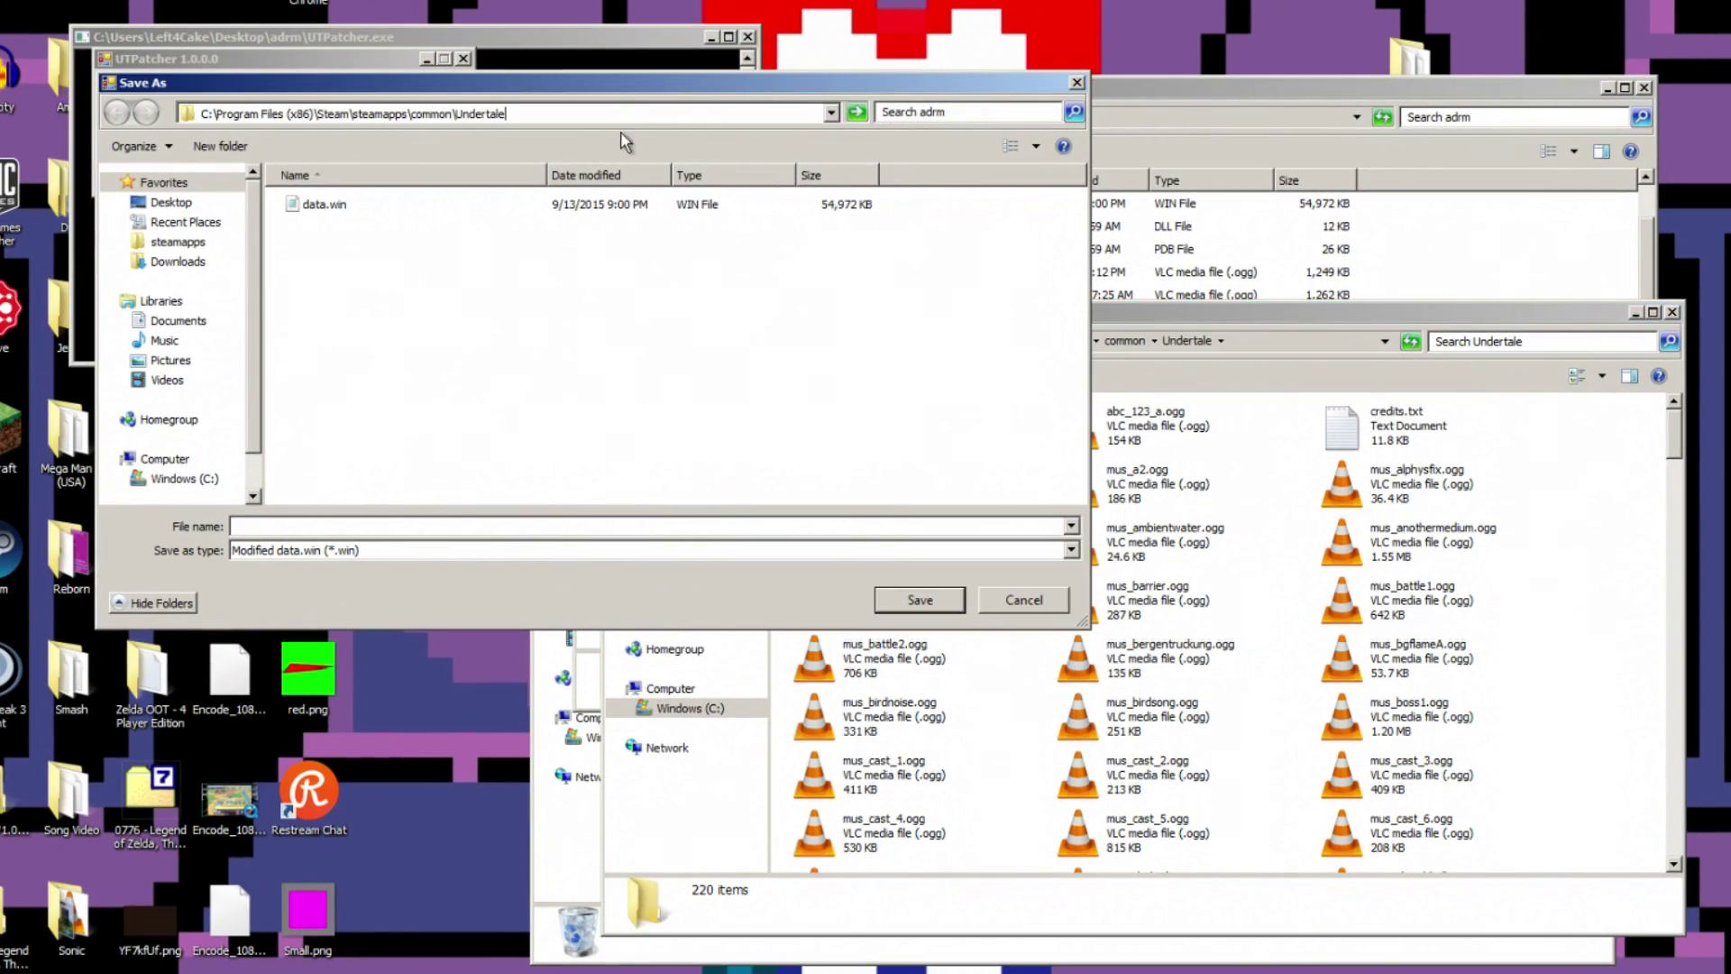
key("Return")
type("data.")
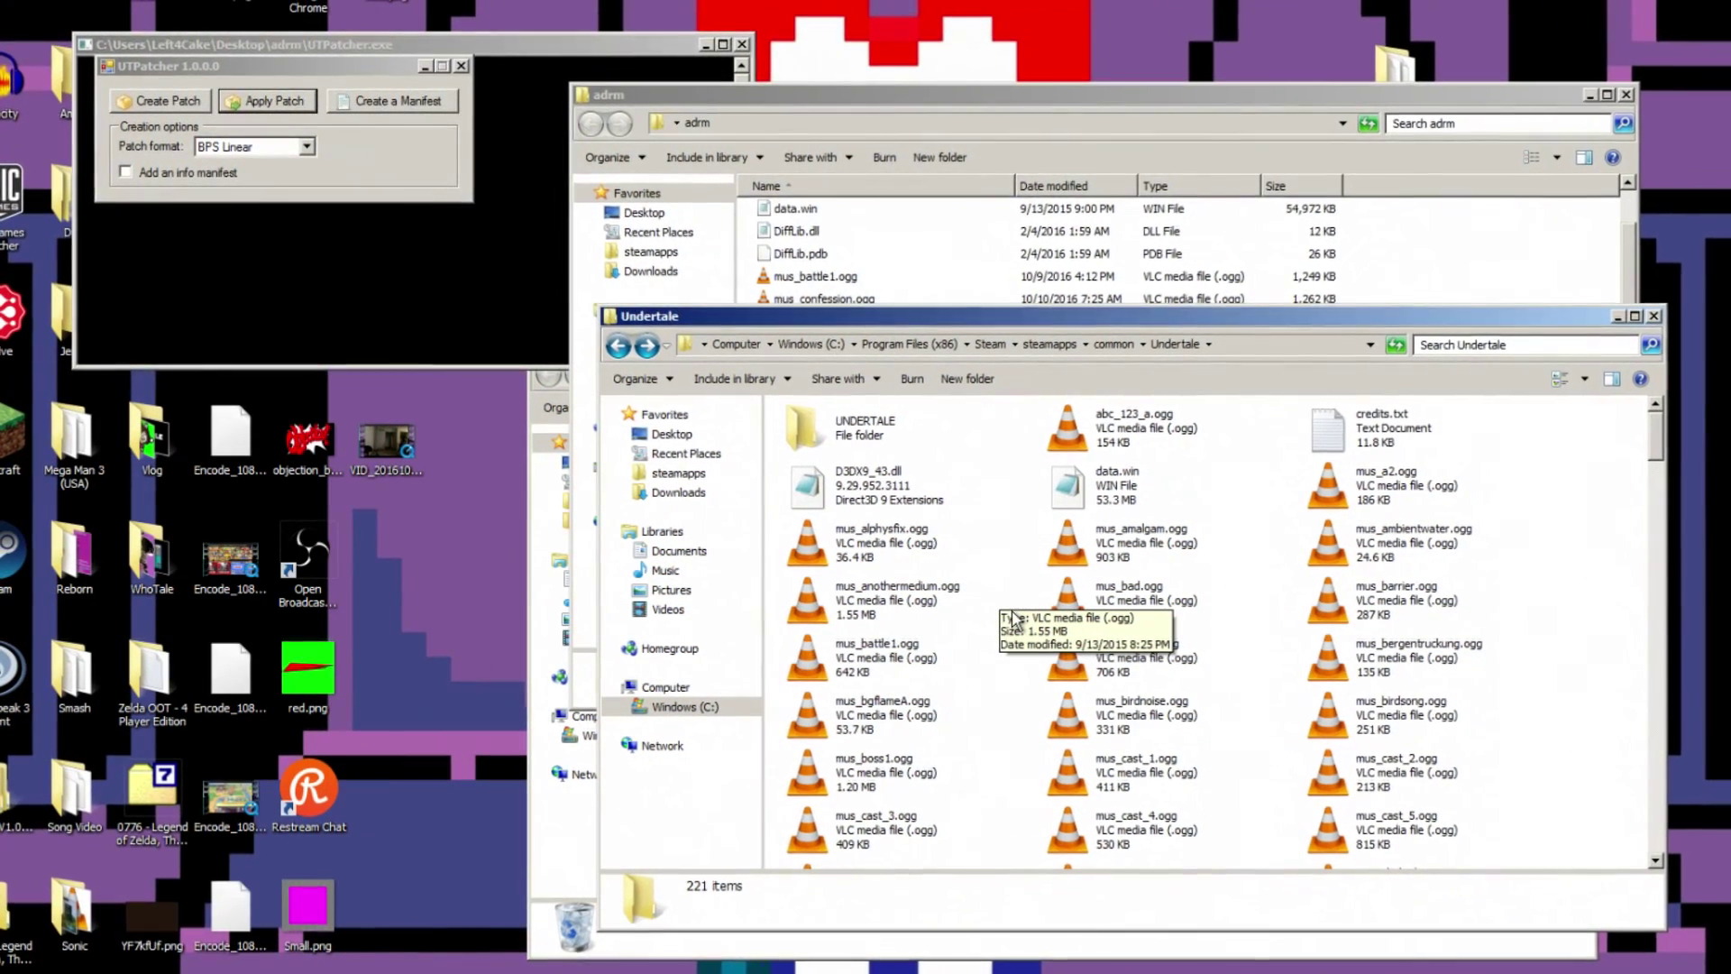
Step: Open Undertale's Local Files properties from the Steam library
right_click(1650, 791)
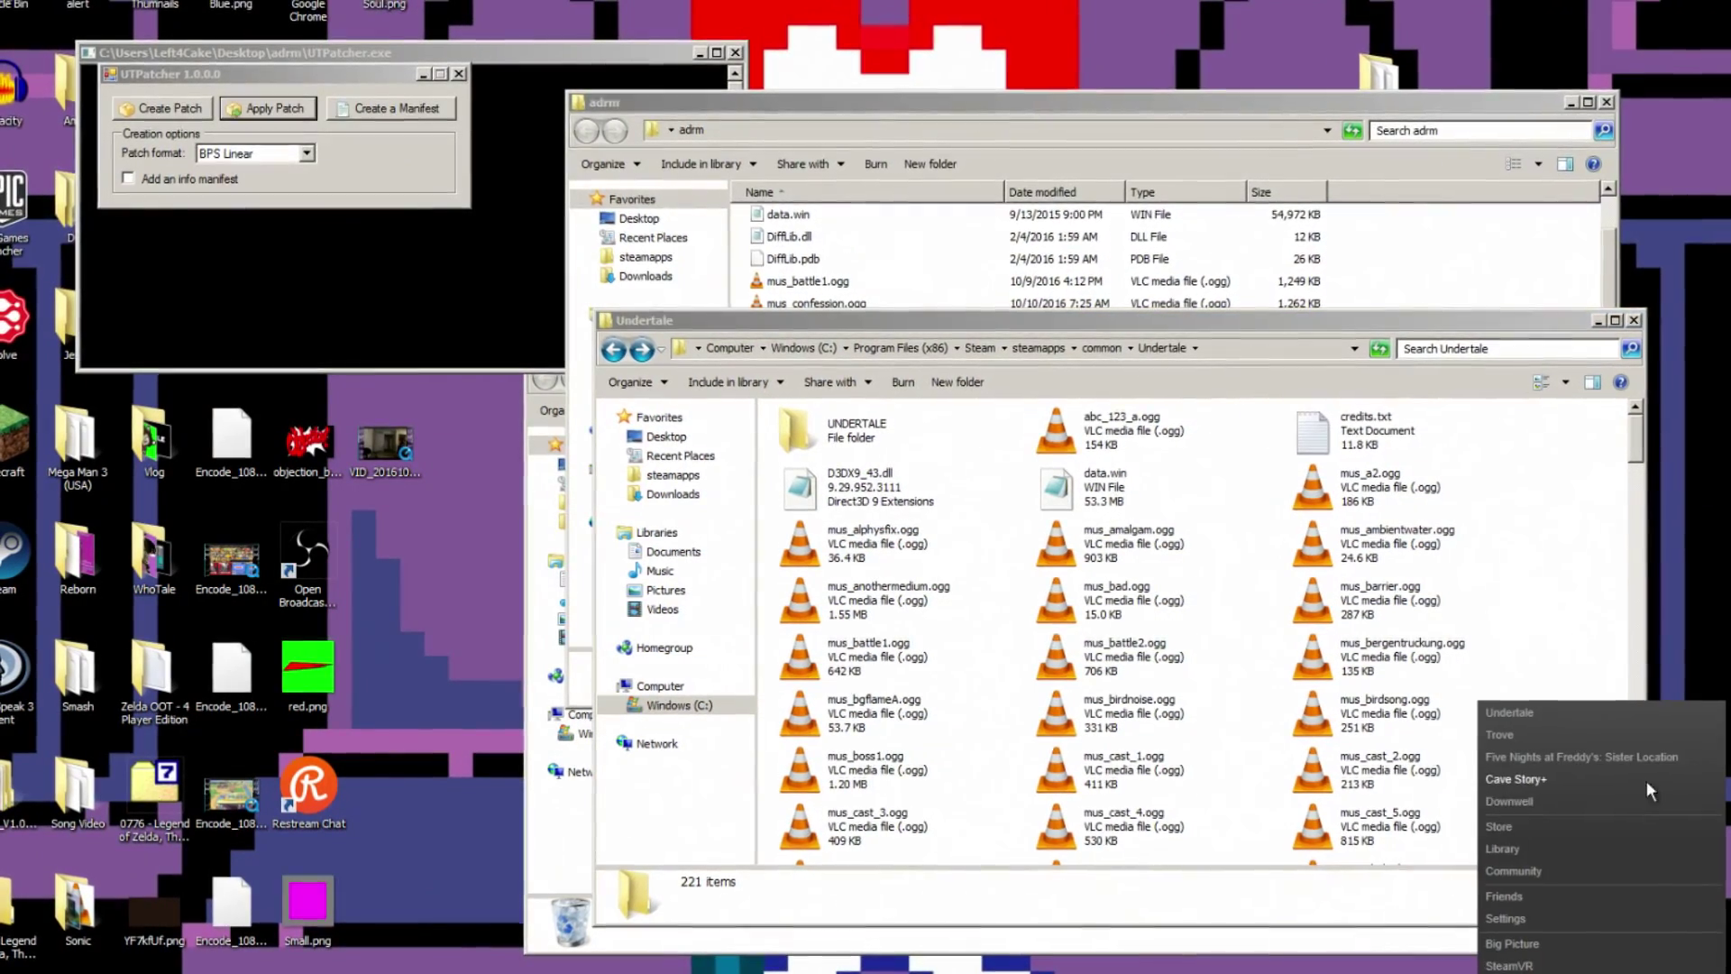
left_click(1502, 848)
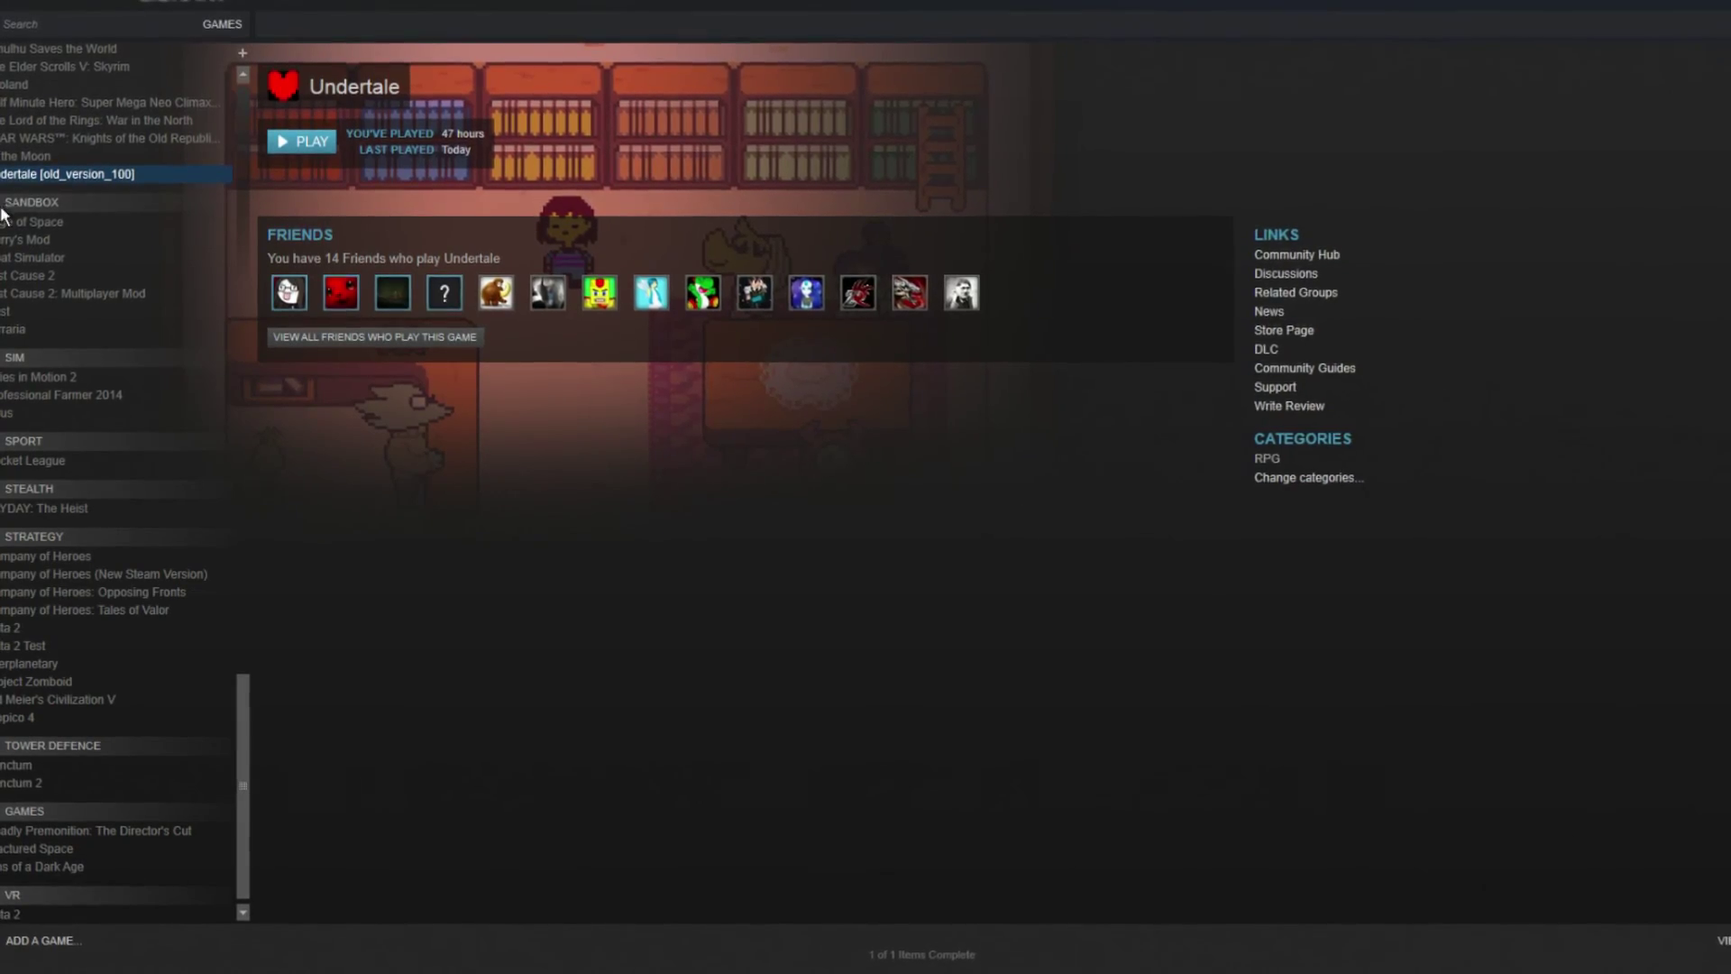
right_click(43, 175)
left_click(79, 437)
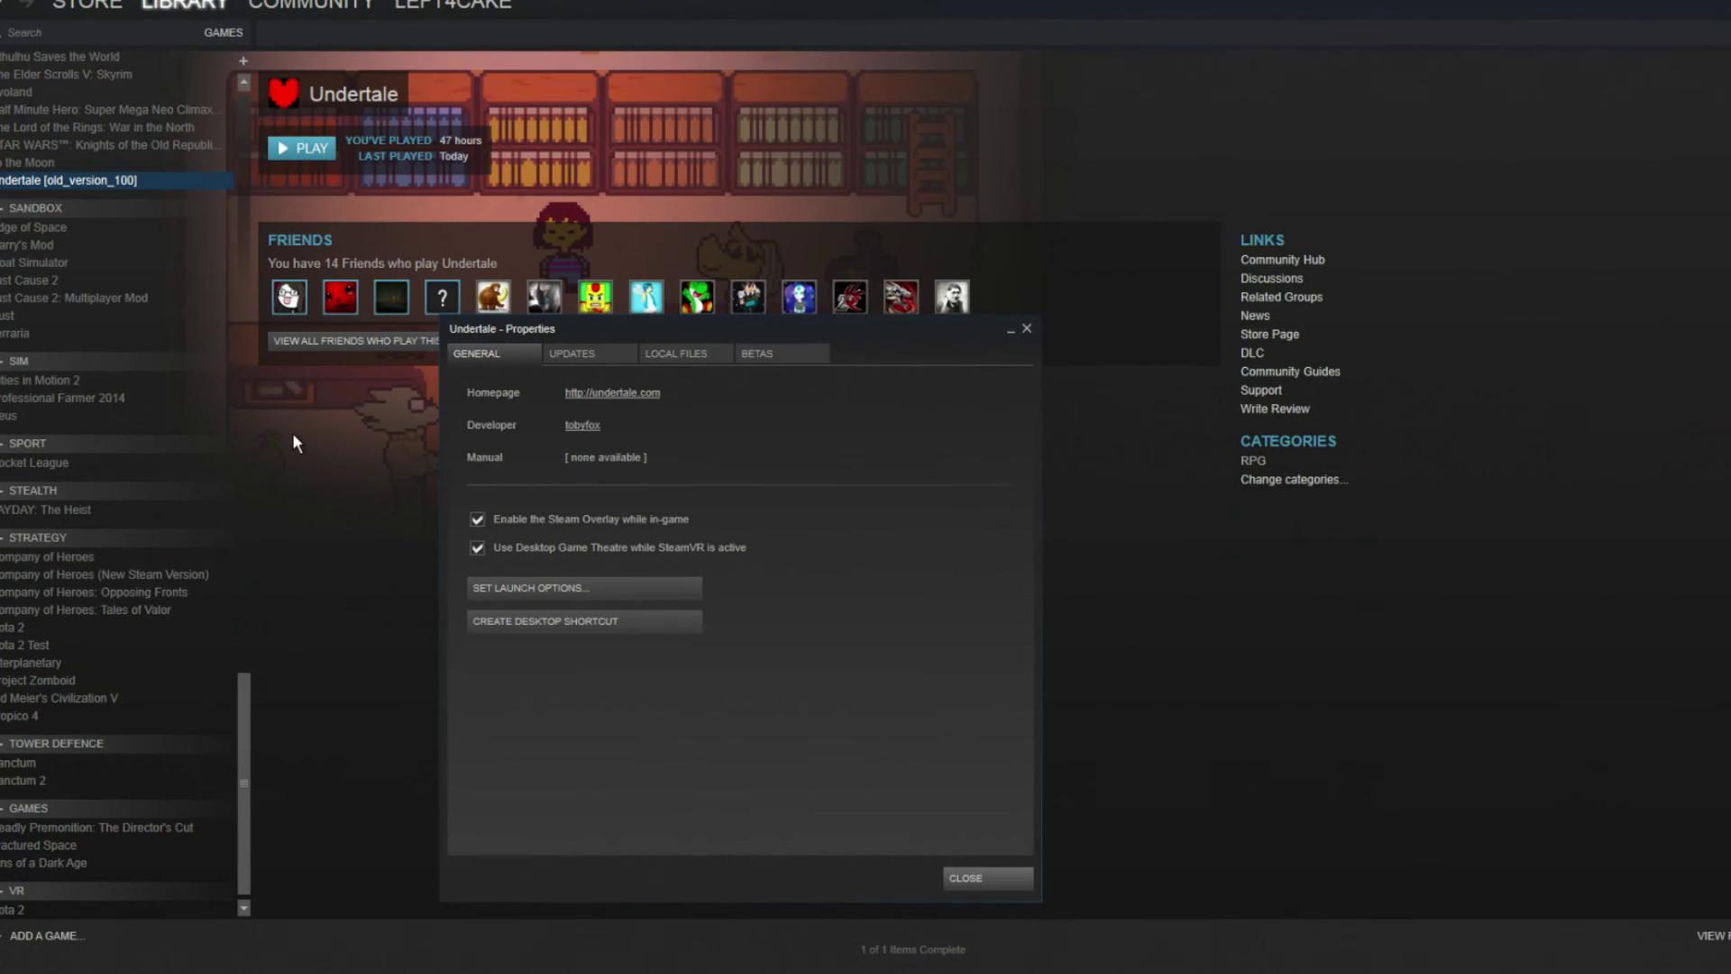
left_click(647, 355)
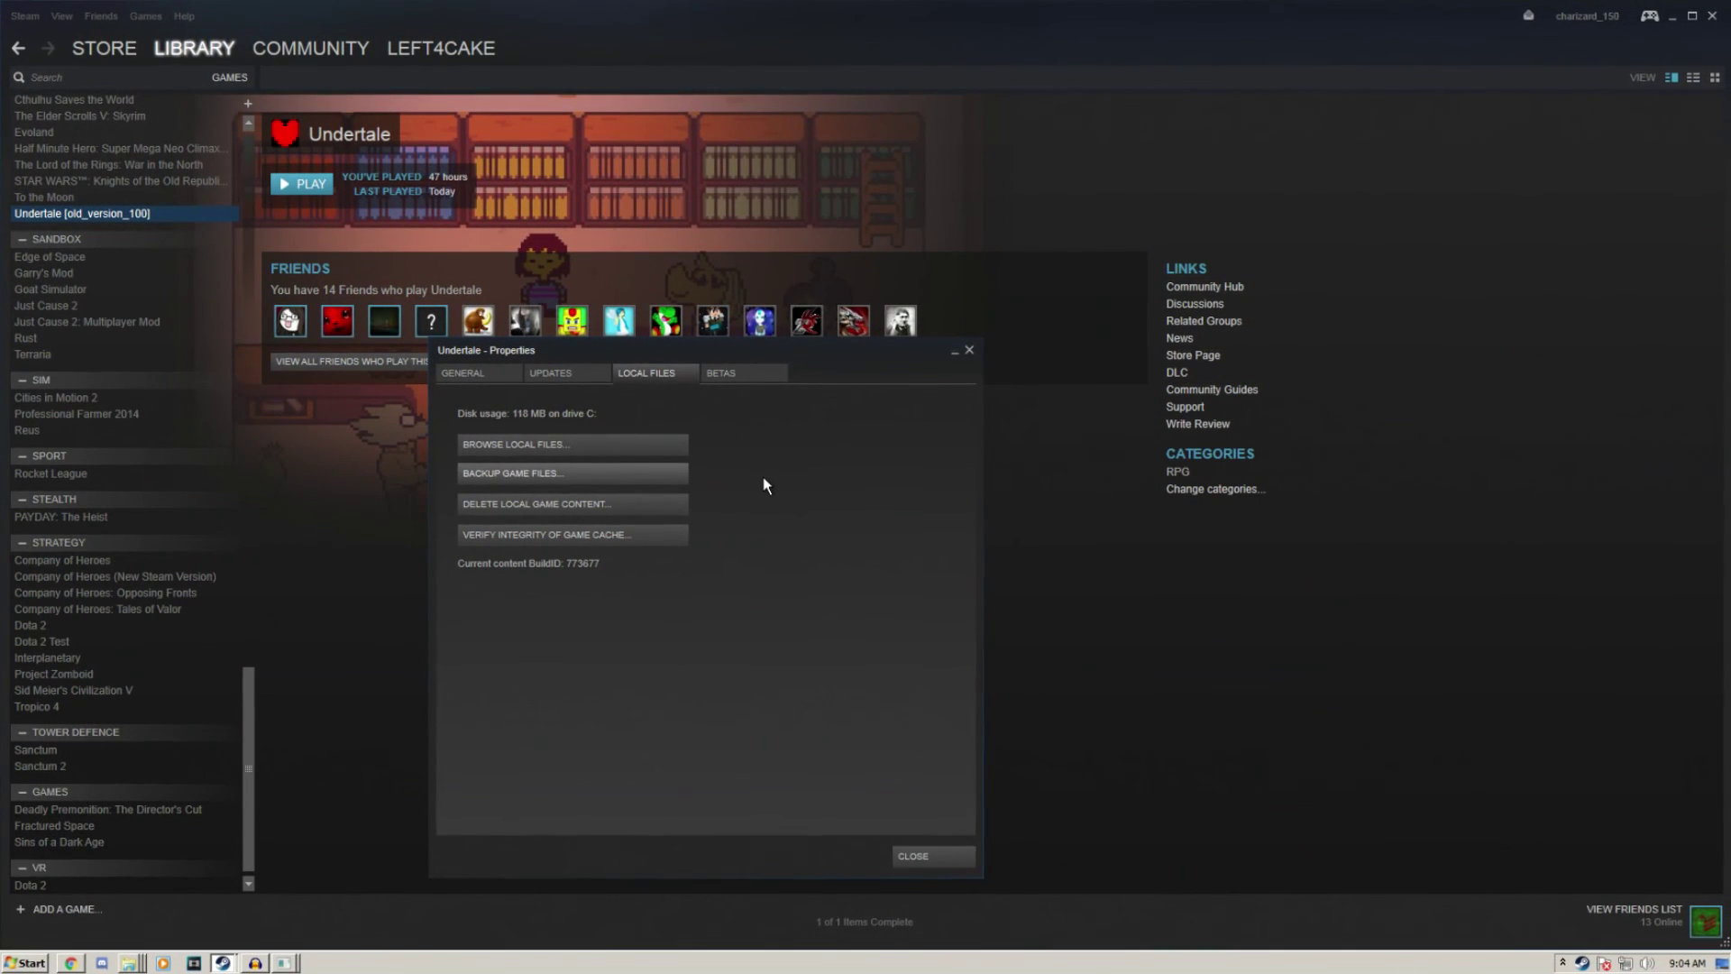
Step: Close Undertale's properties and bring the adrm folder window forward
left_click(954, 855)
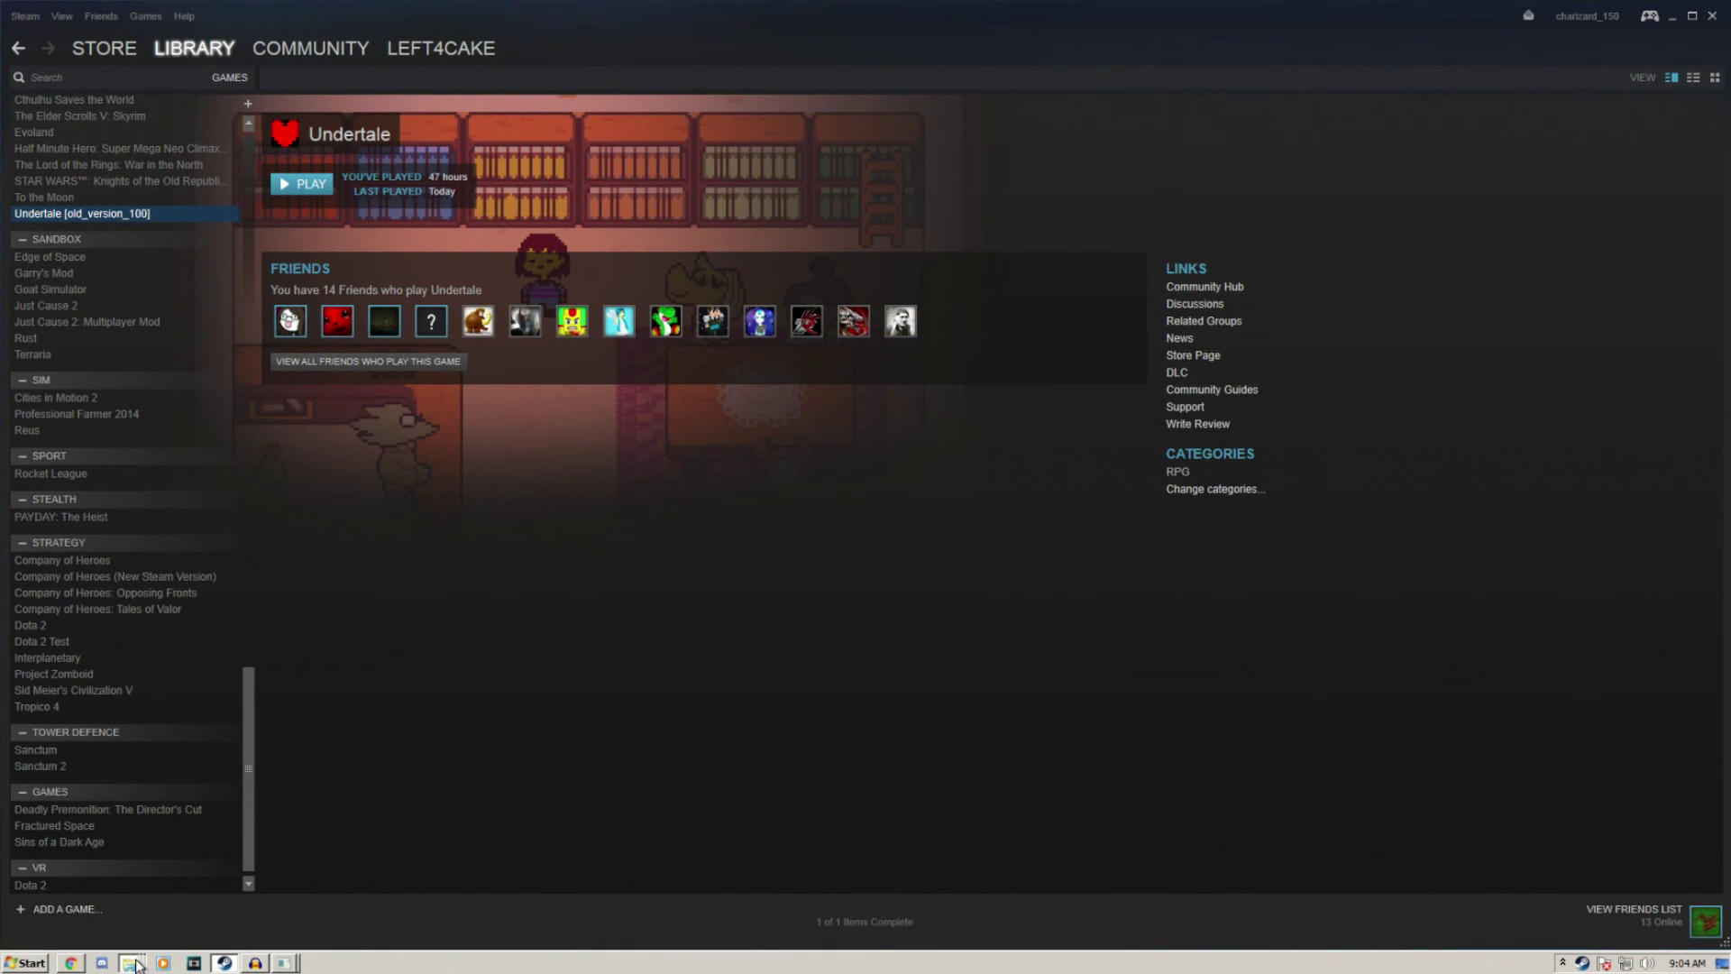
mouse_move(135, 963)
left_click(128, 926)
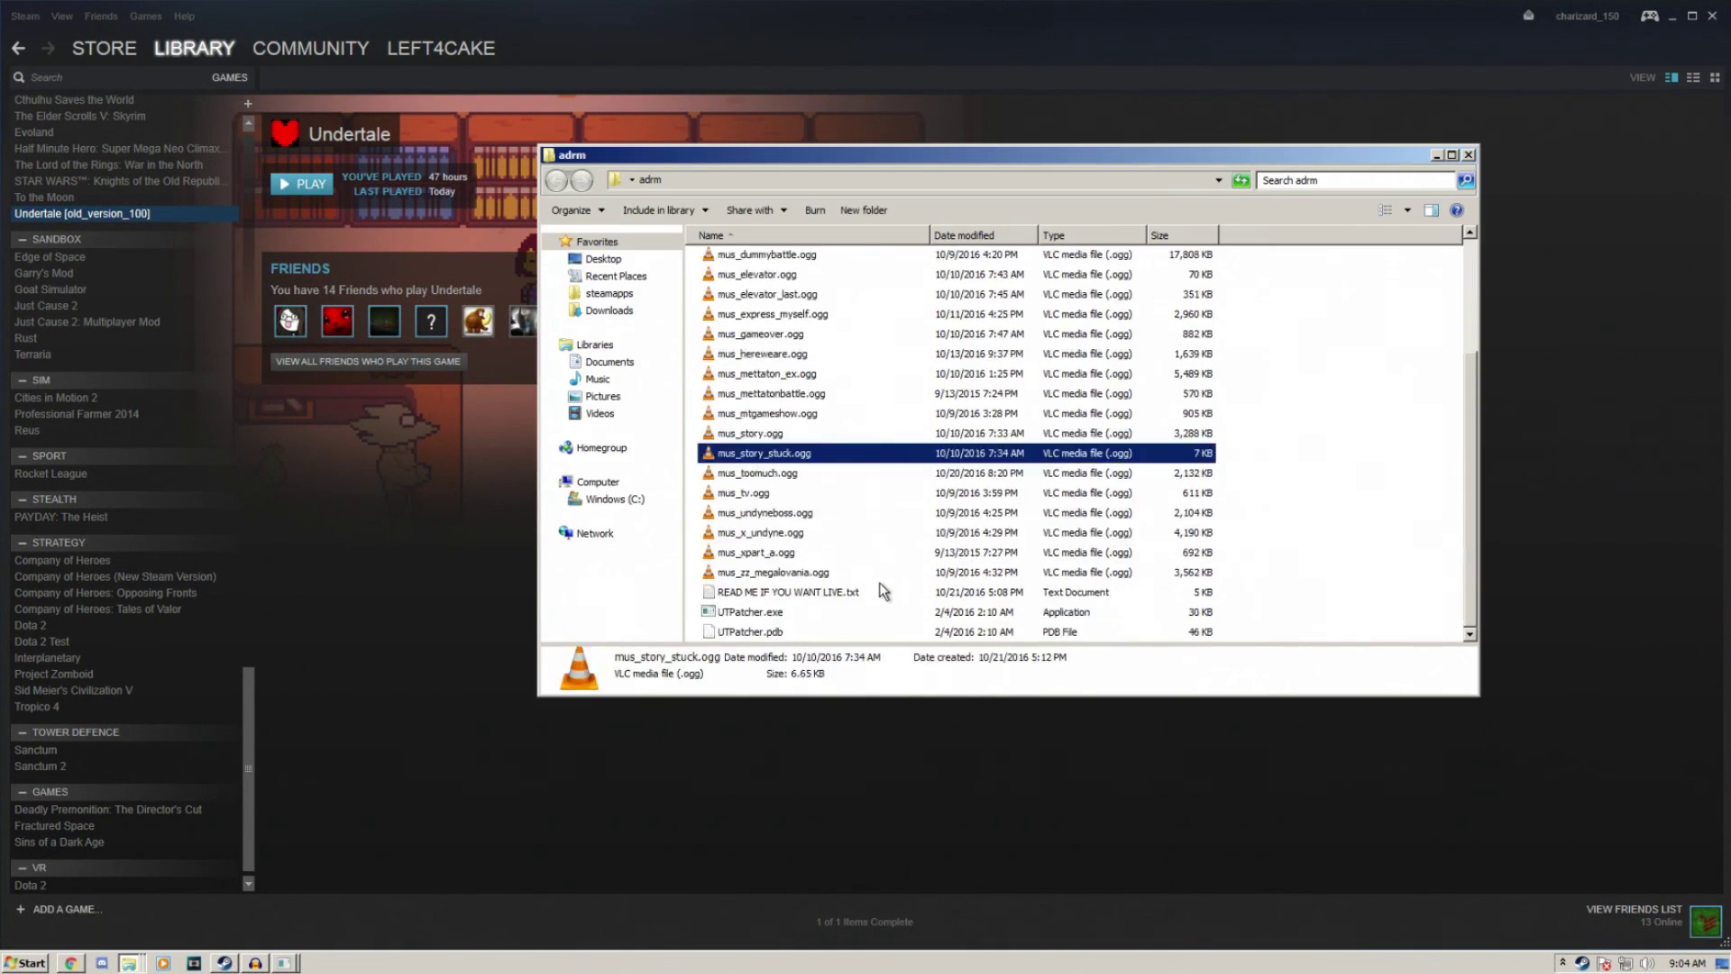
Step: Browse steamapps > common > Undertale, review its .ogg music files, then close the window
scroll(765, 622, "up", 3)
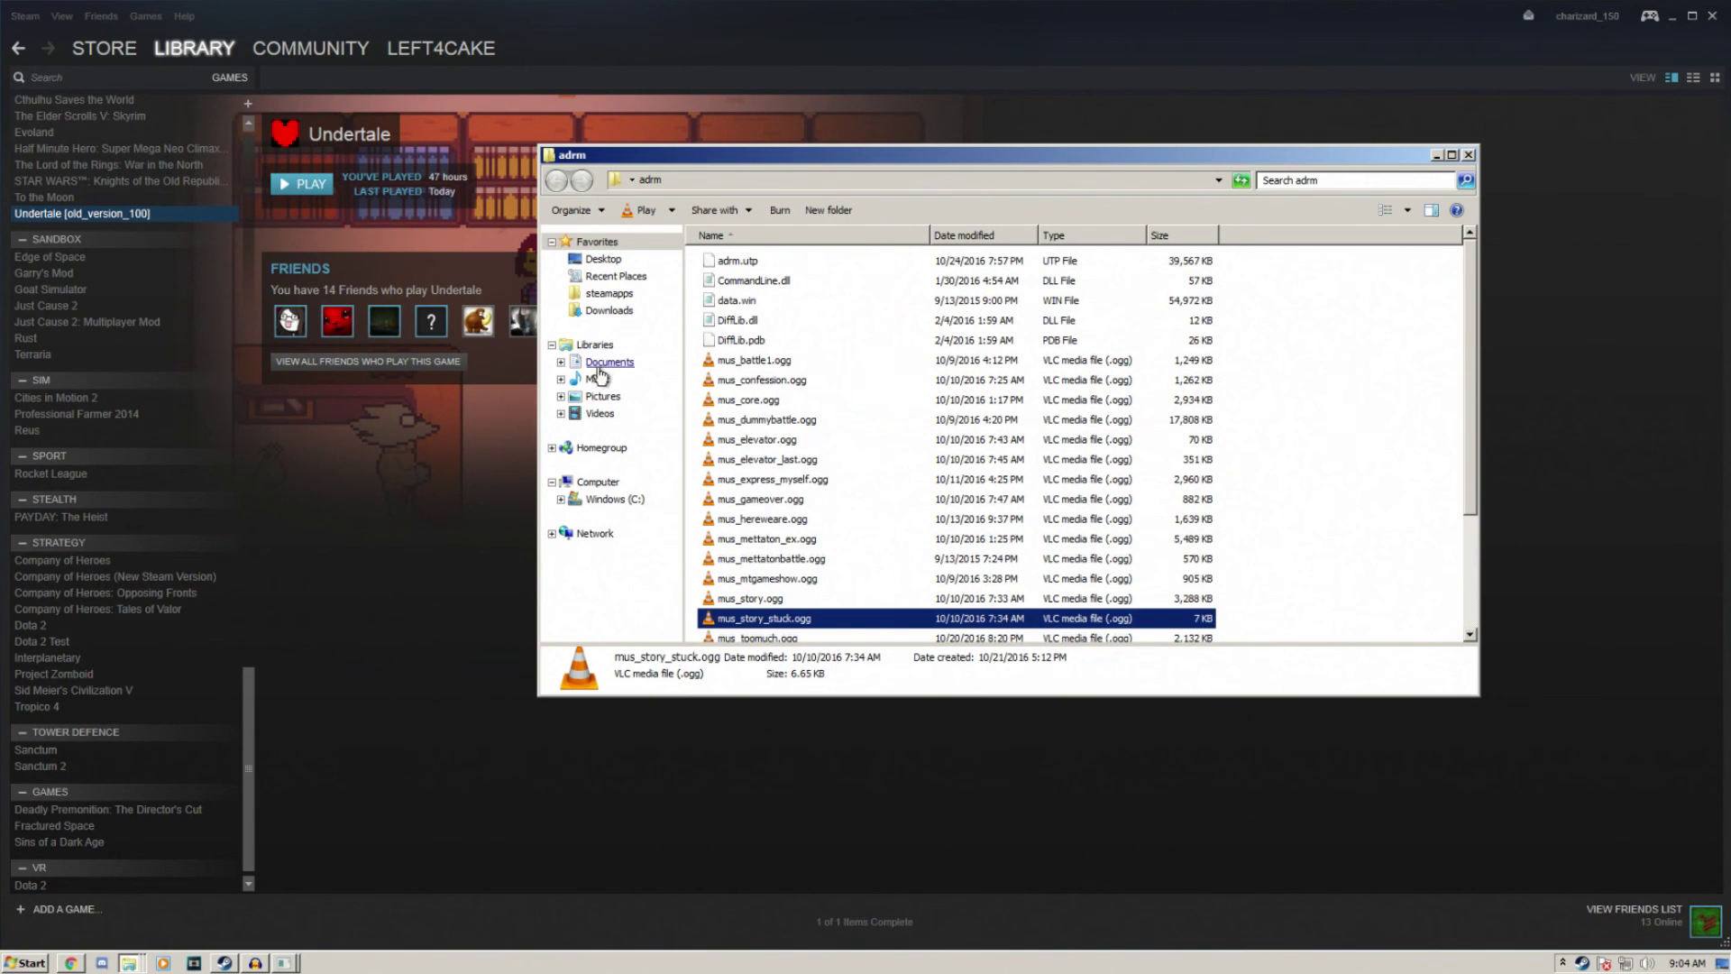
left_click(609, 294)
double_click(761, 260)
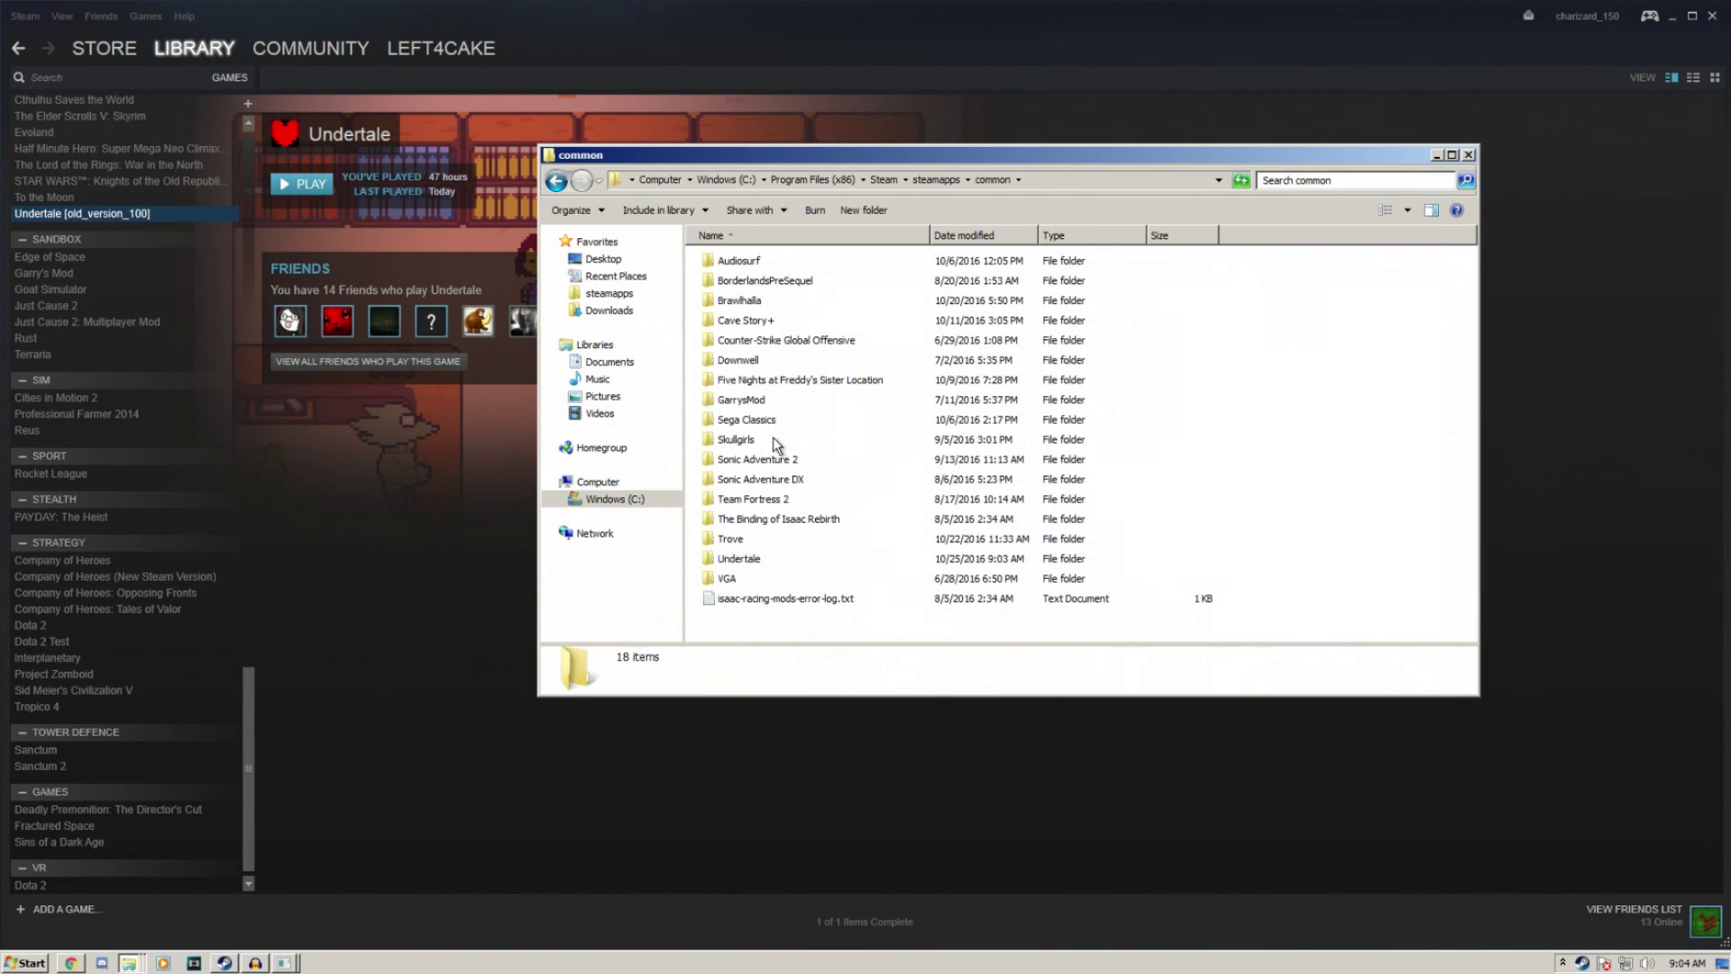
double_click(747, 561)
scroll(837, 523, "down", 15)
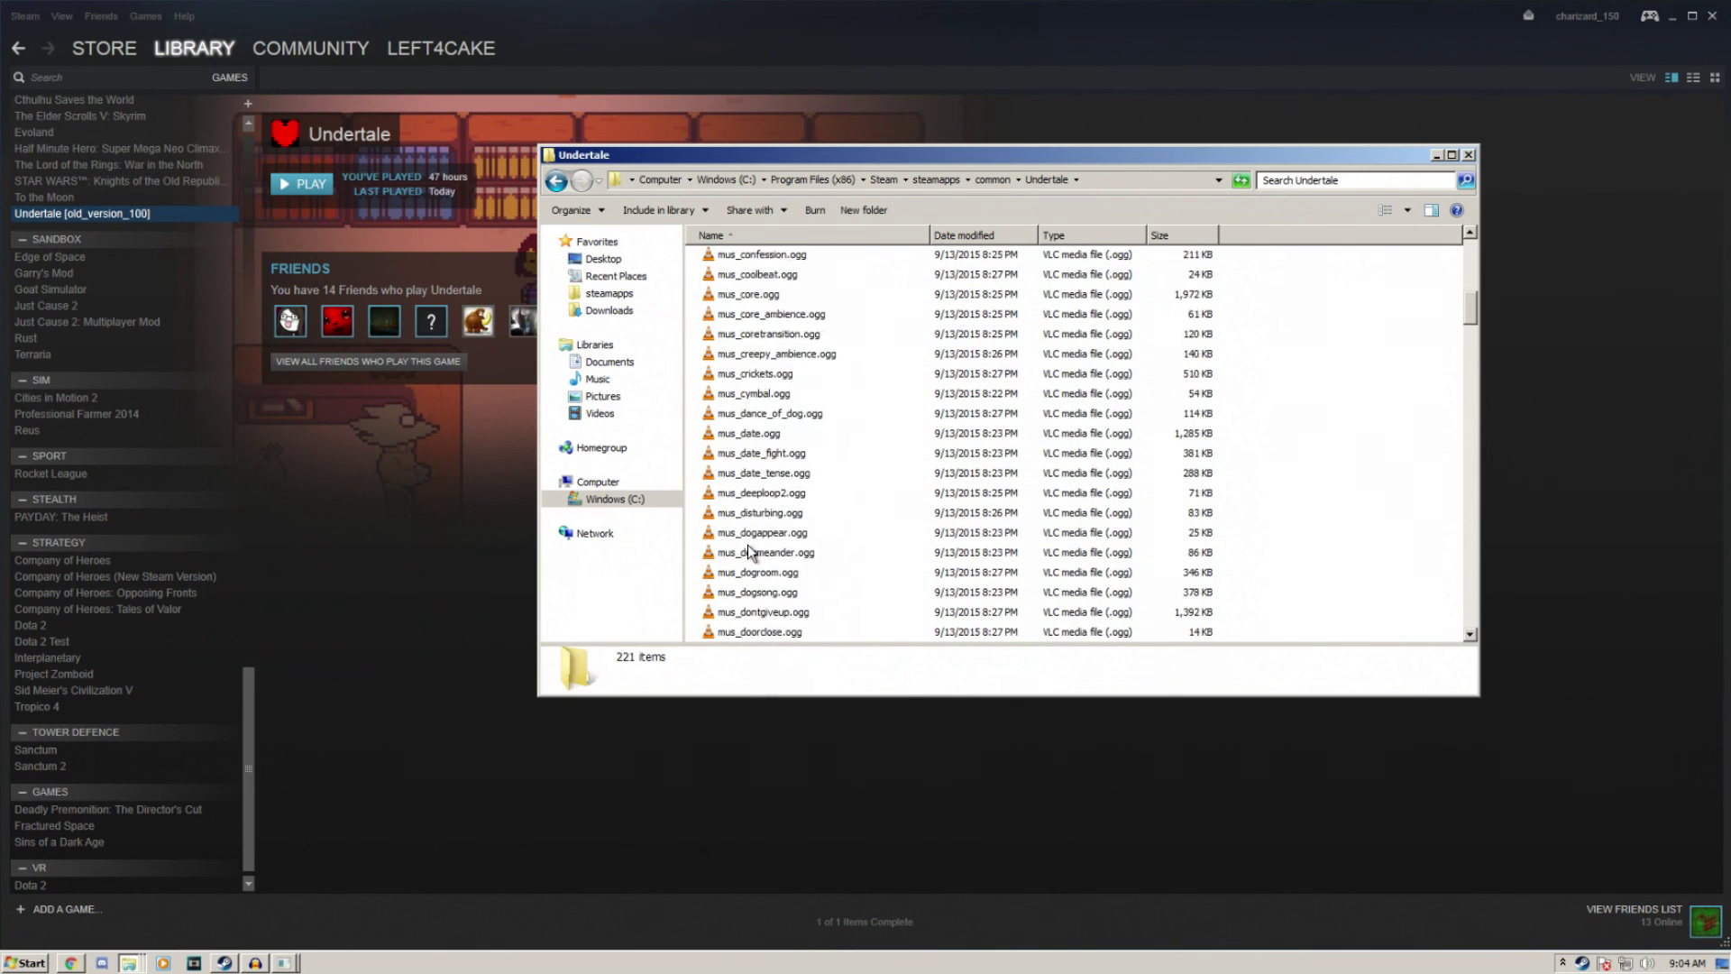
scroll(837, 525, "down", 18)
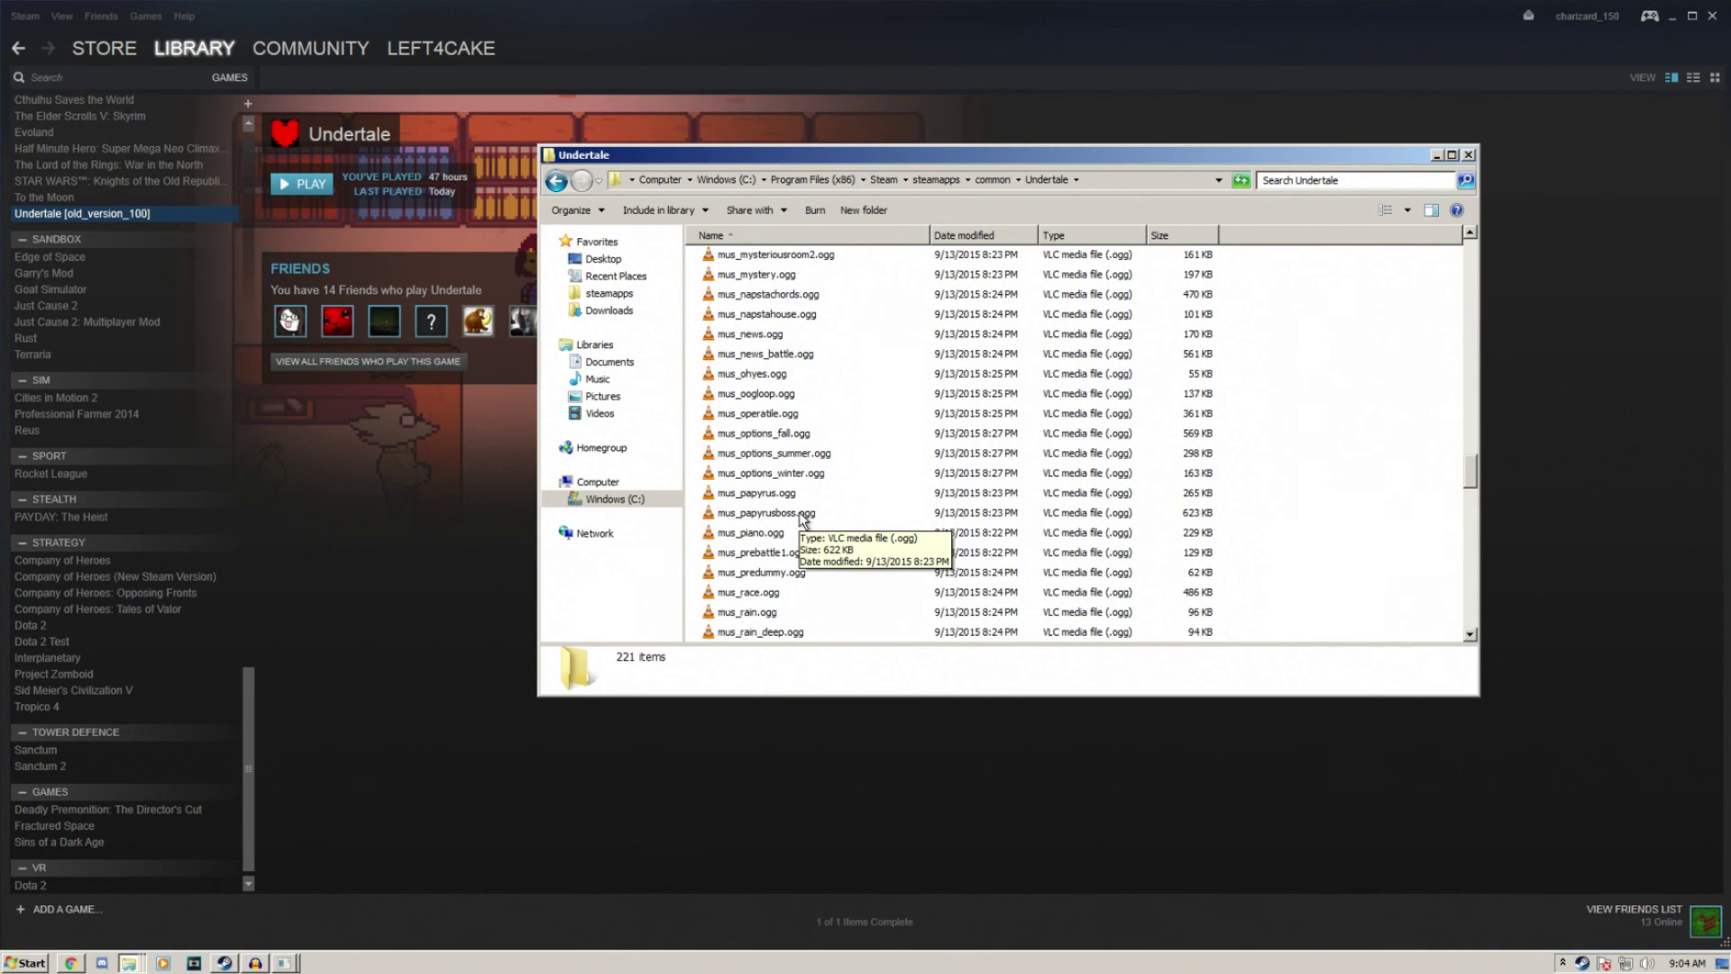
scroll(802, 519, "up", 20)
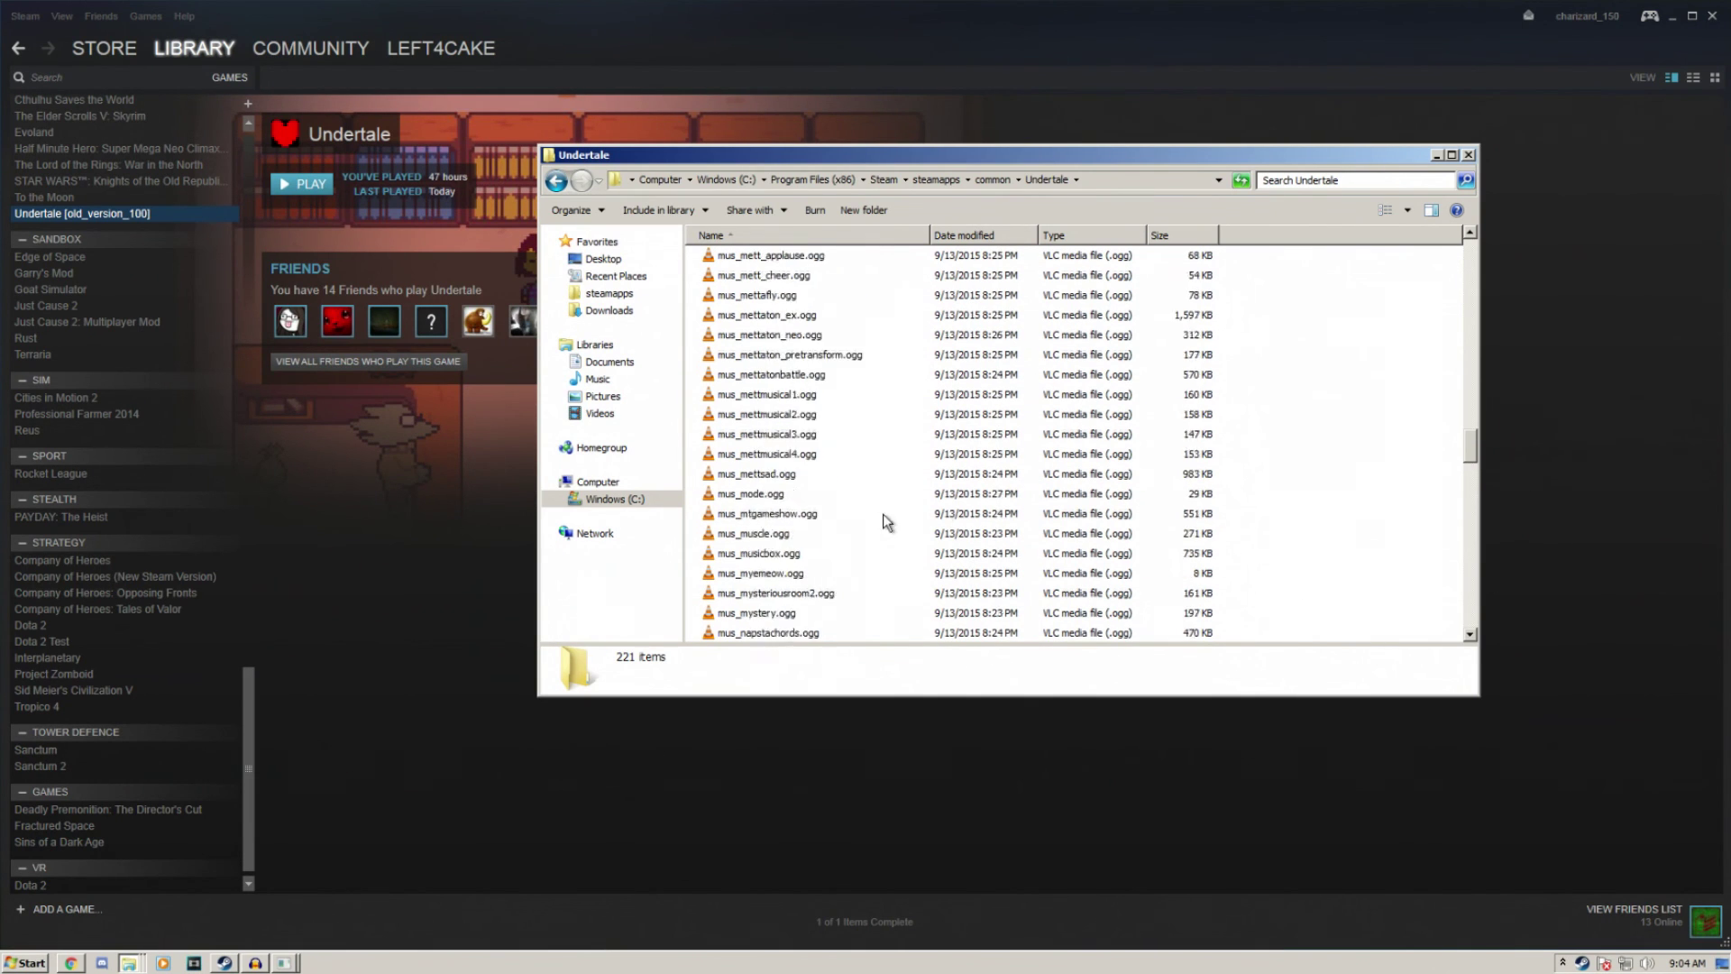
scroll(1221, 402, "up", 13)
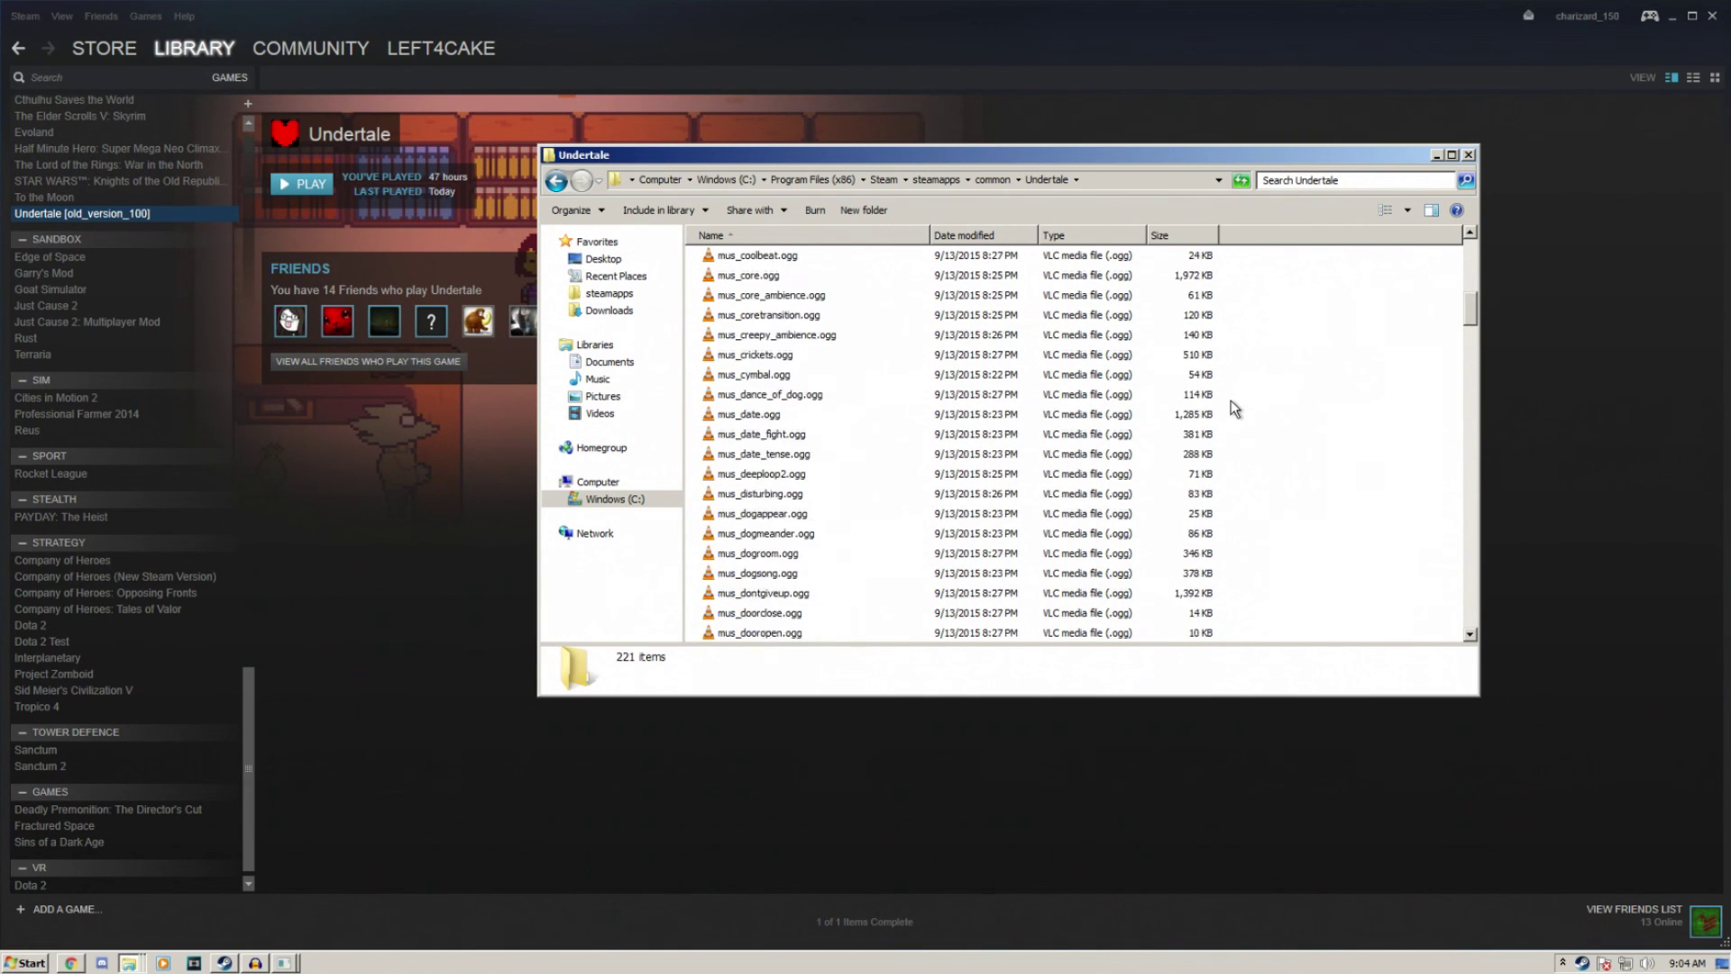
left_click(1468, 155)
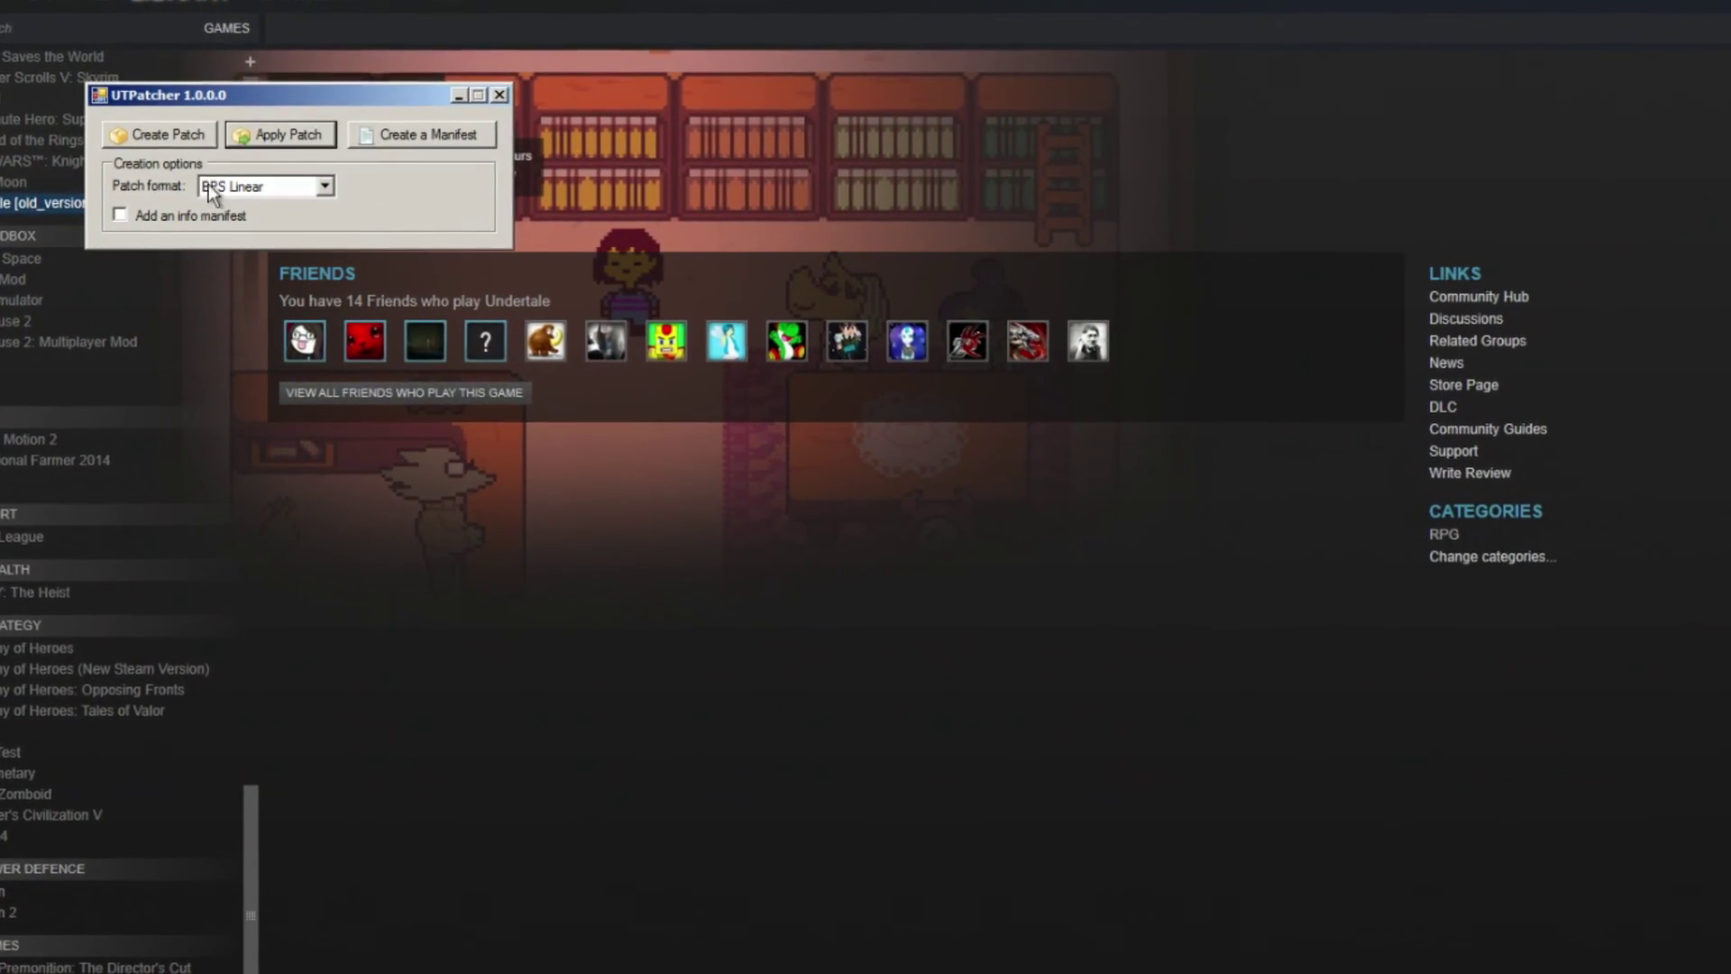
Step: Start a patch using adrm's data.win as the original and adrm.utp as the patch
left_click(275, 135)
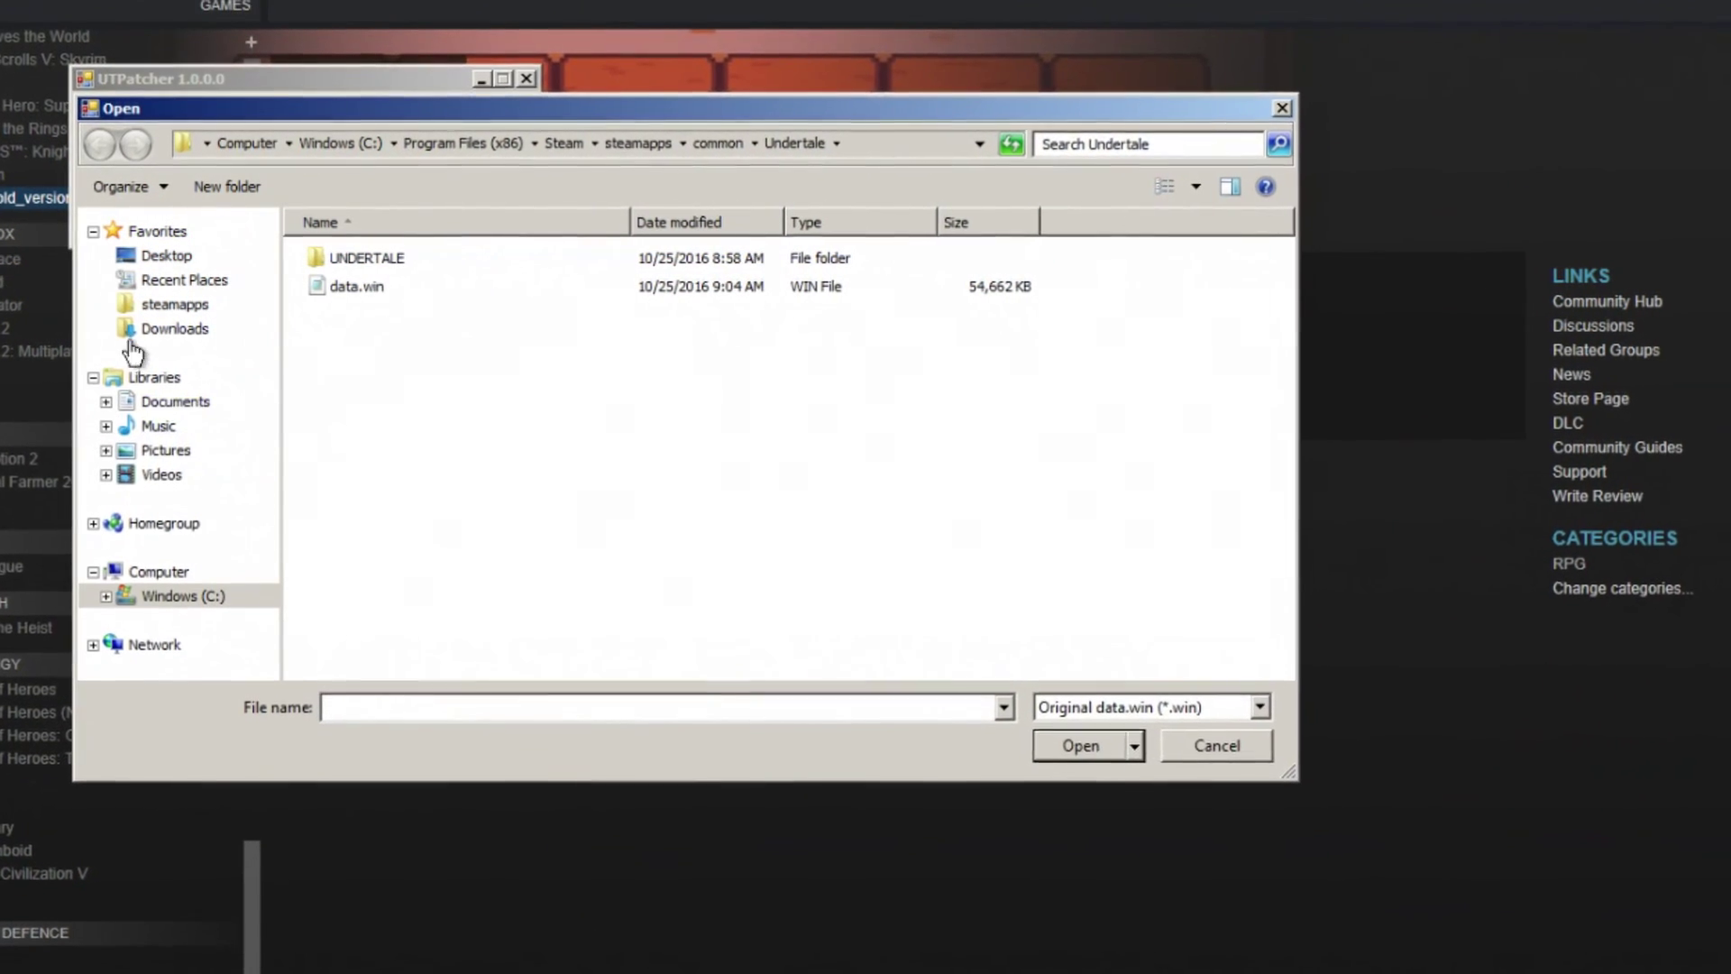
left_click(160, 256)
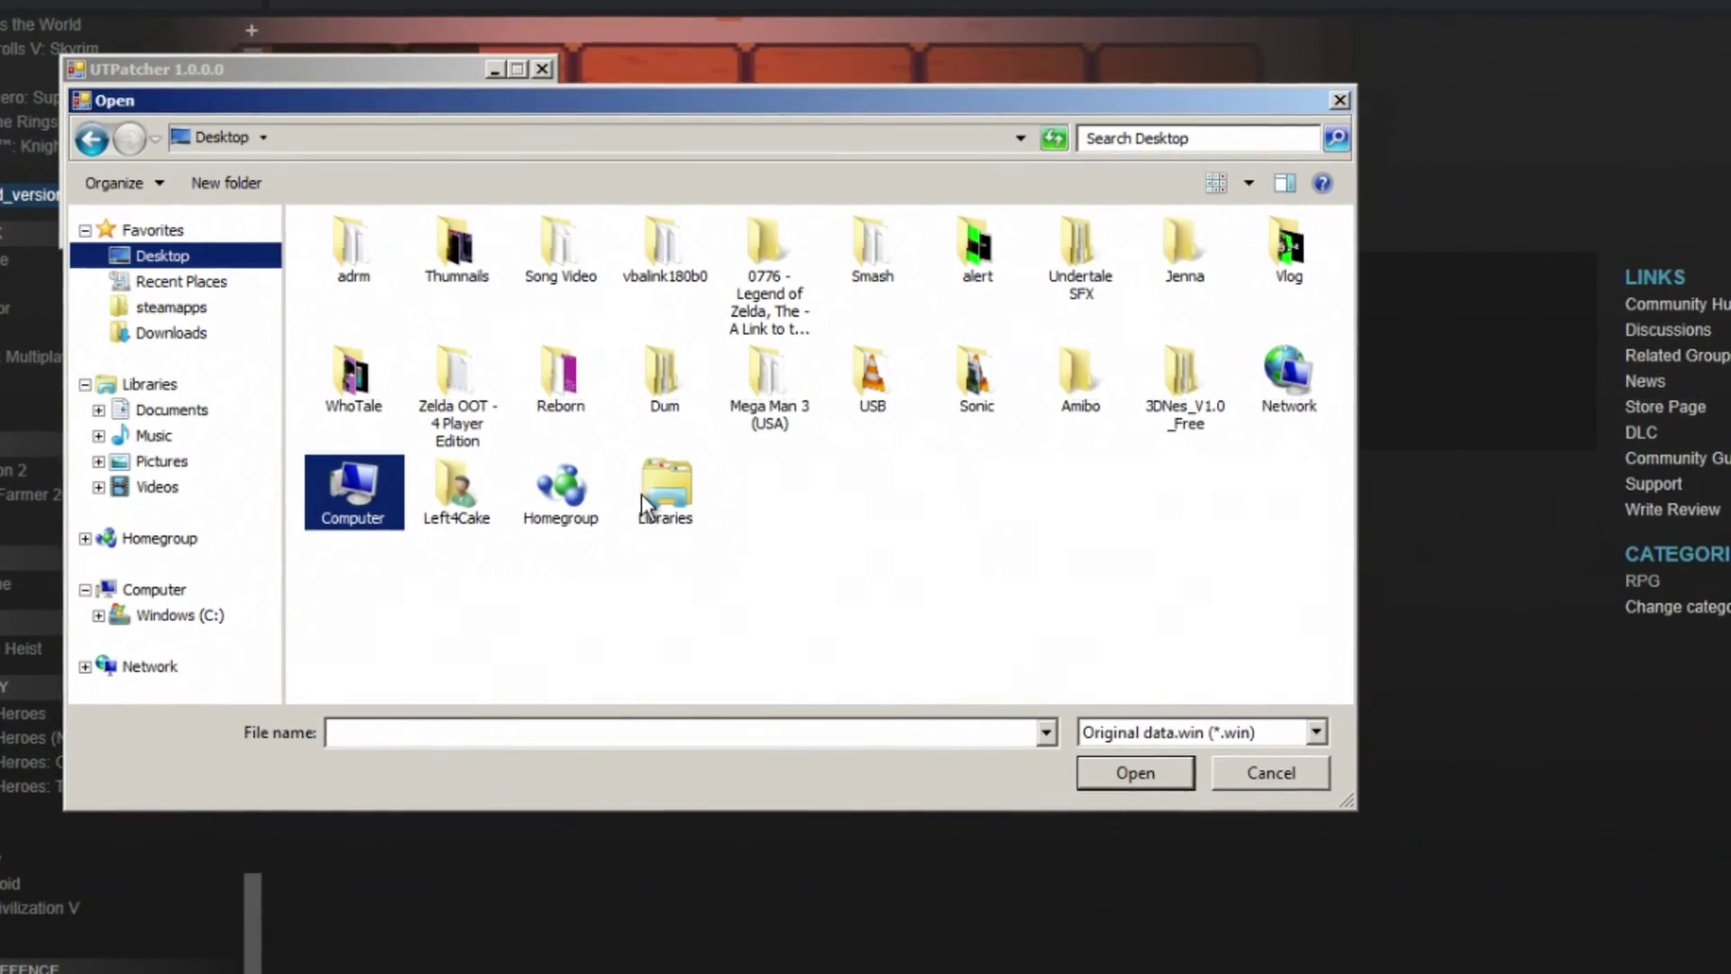
double_click(351, 246)
left_click(378, 261)
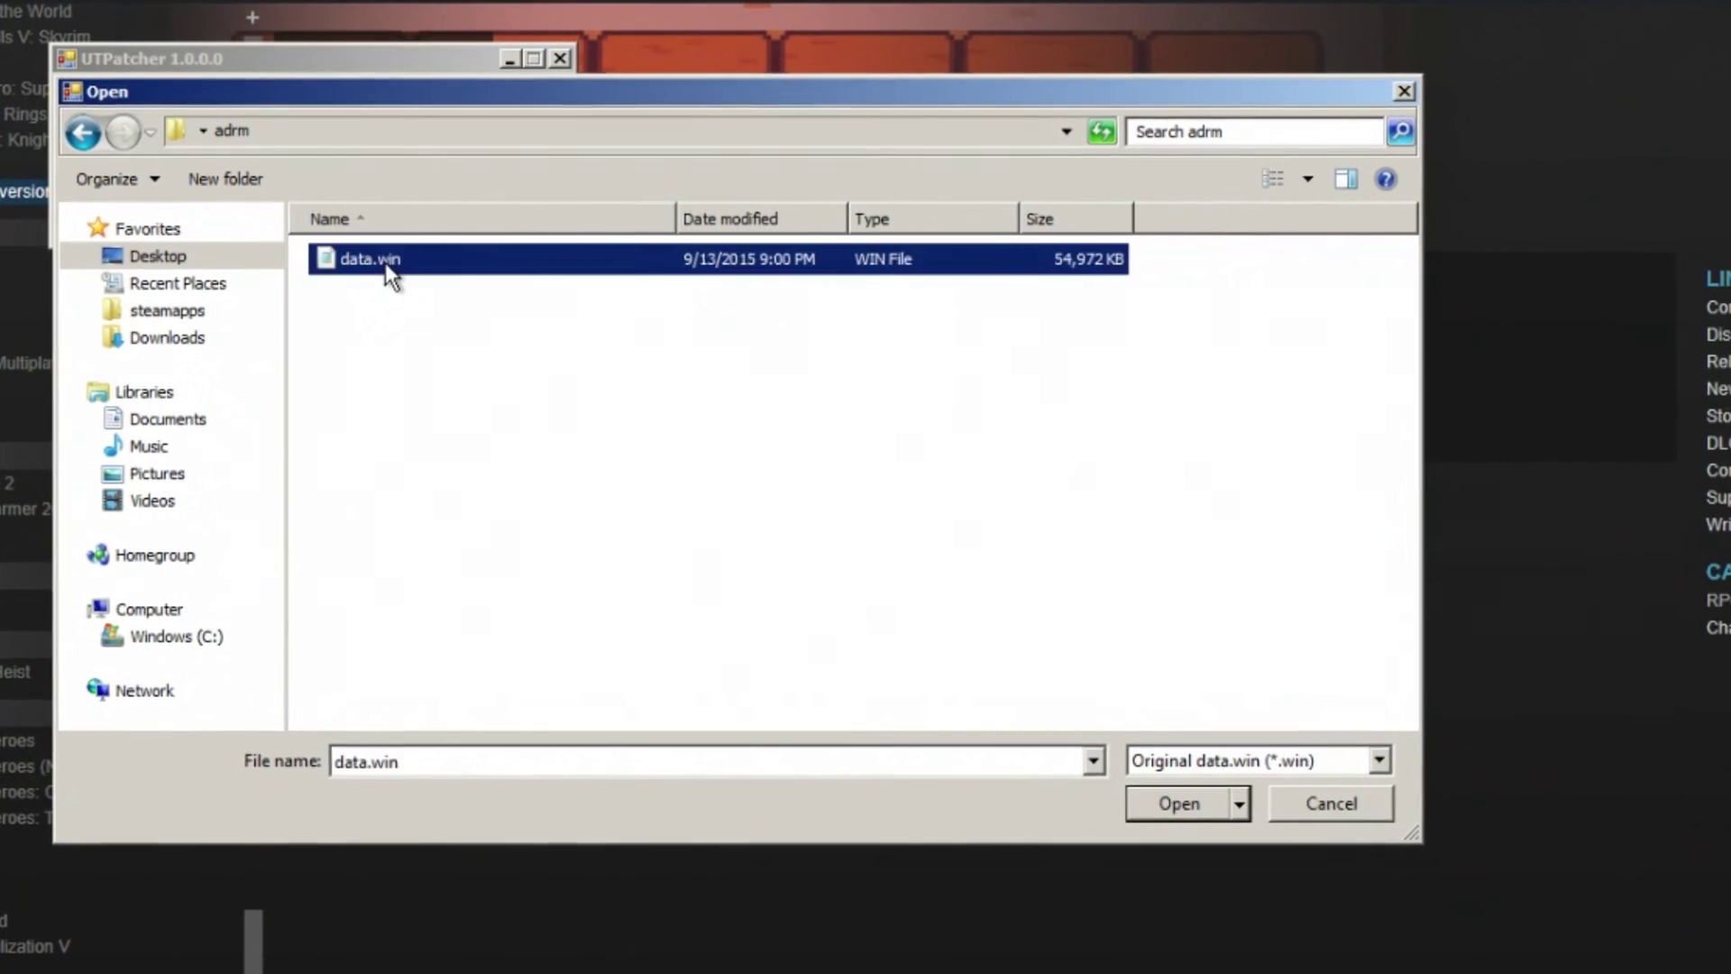
double_click(386, 263)
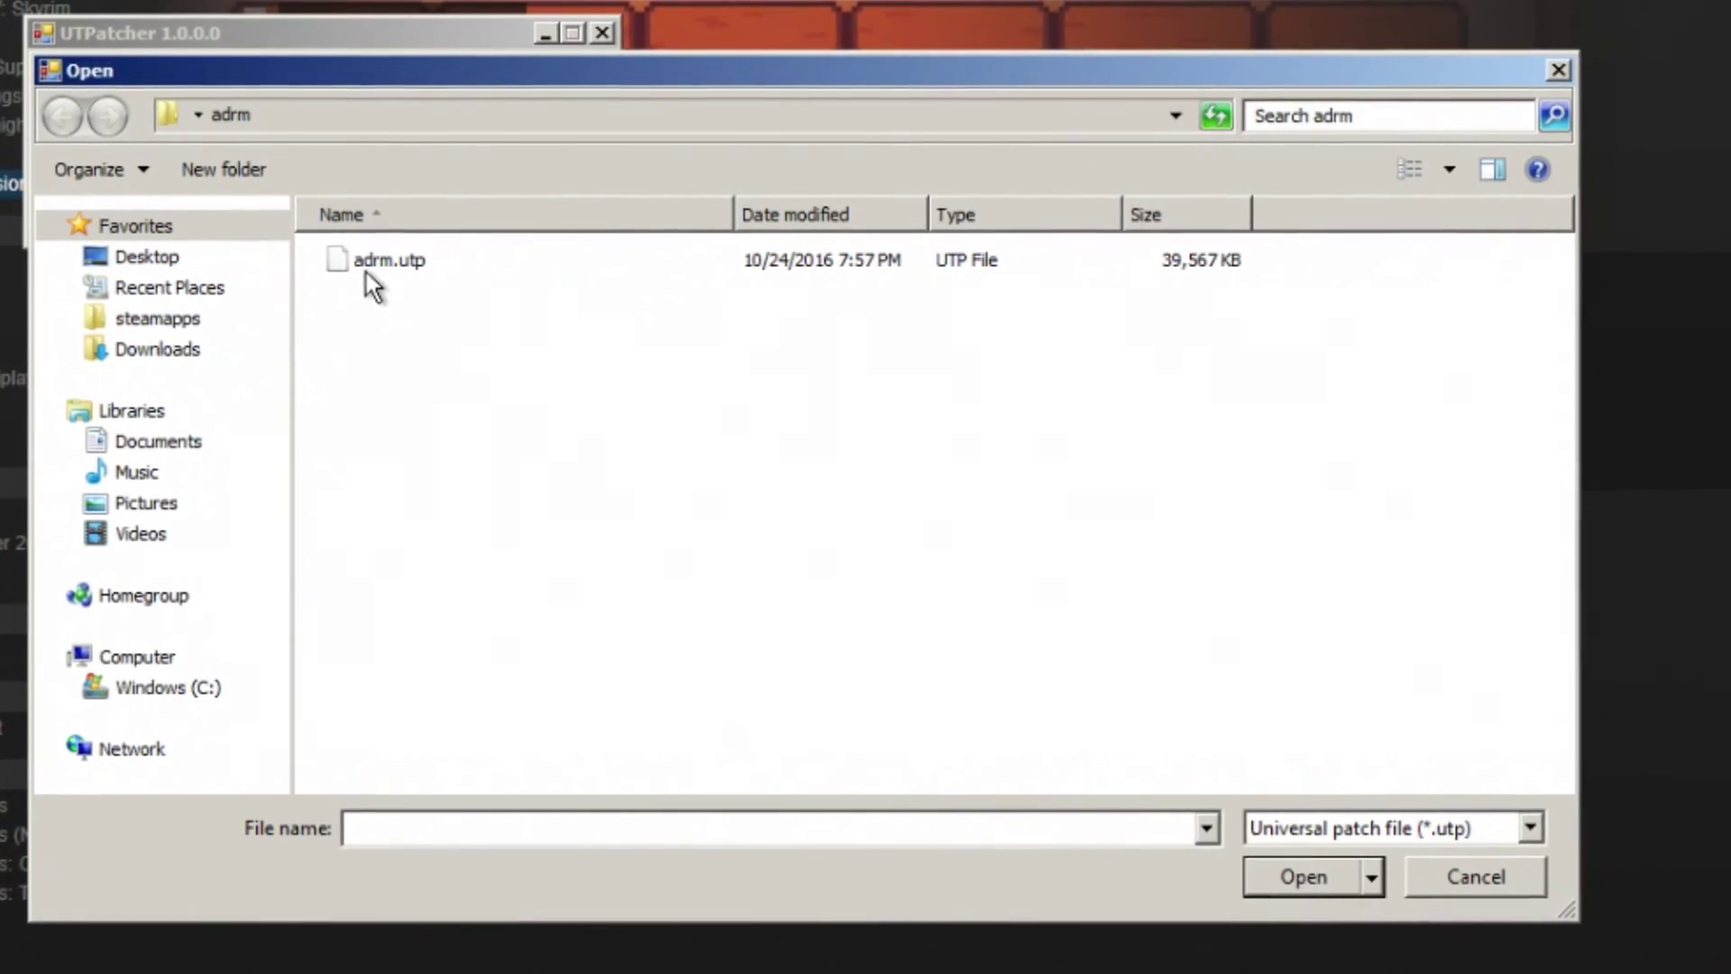
double_click(365, 262)
Step: Save the patched file over data.win in steamapps > common > Undertale, confirming the replacement
left_click(218, 312)
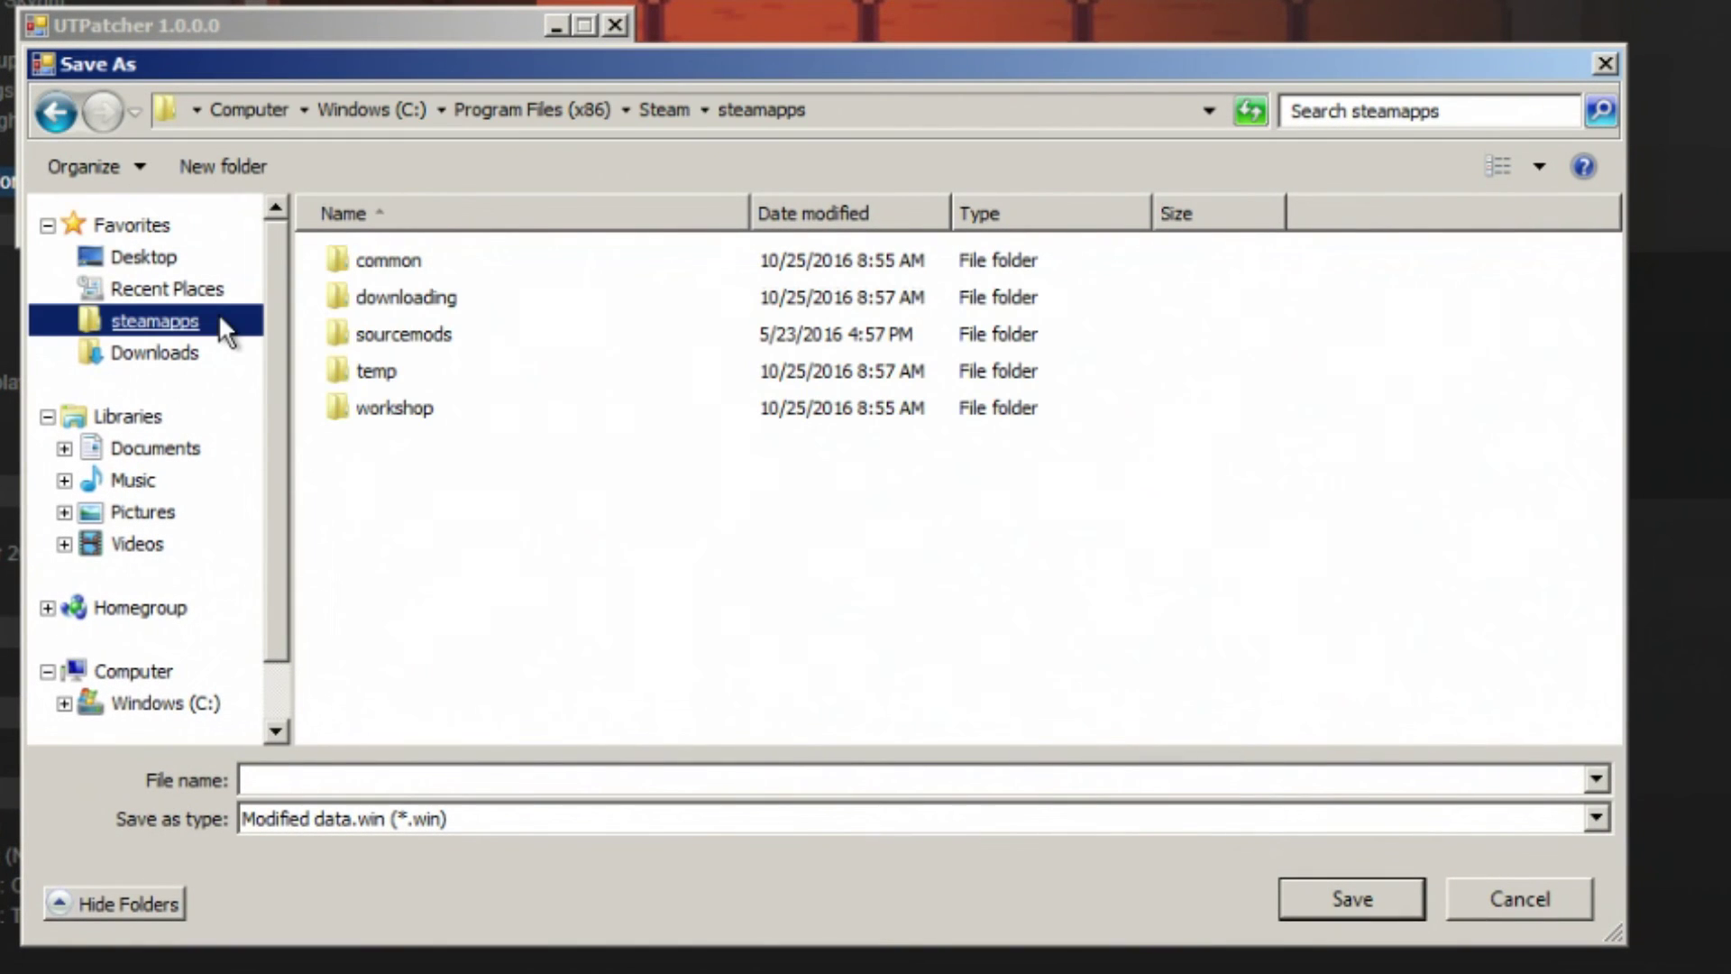
double_click(396, 262)
scroll(436, 541, "down", 2)
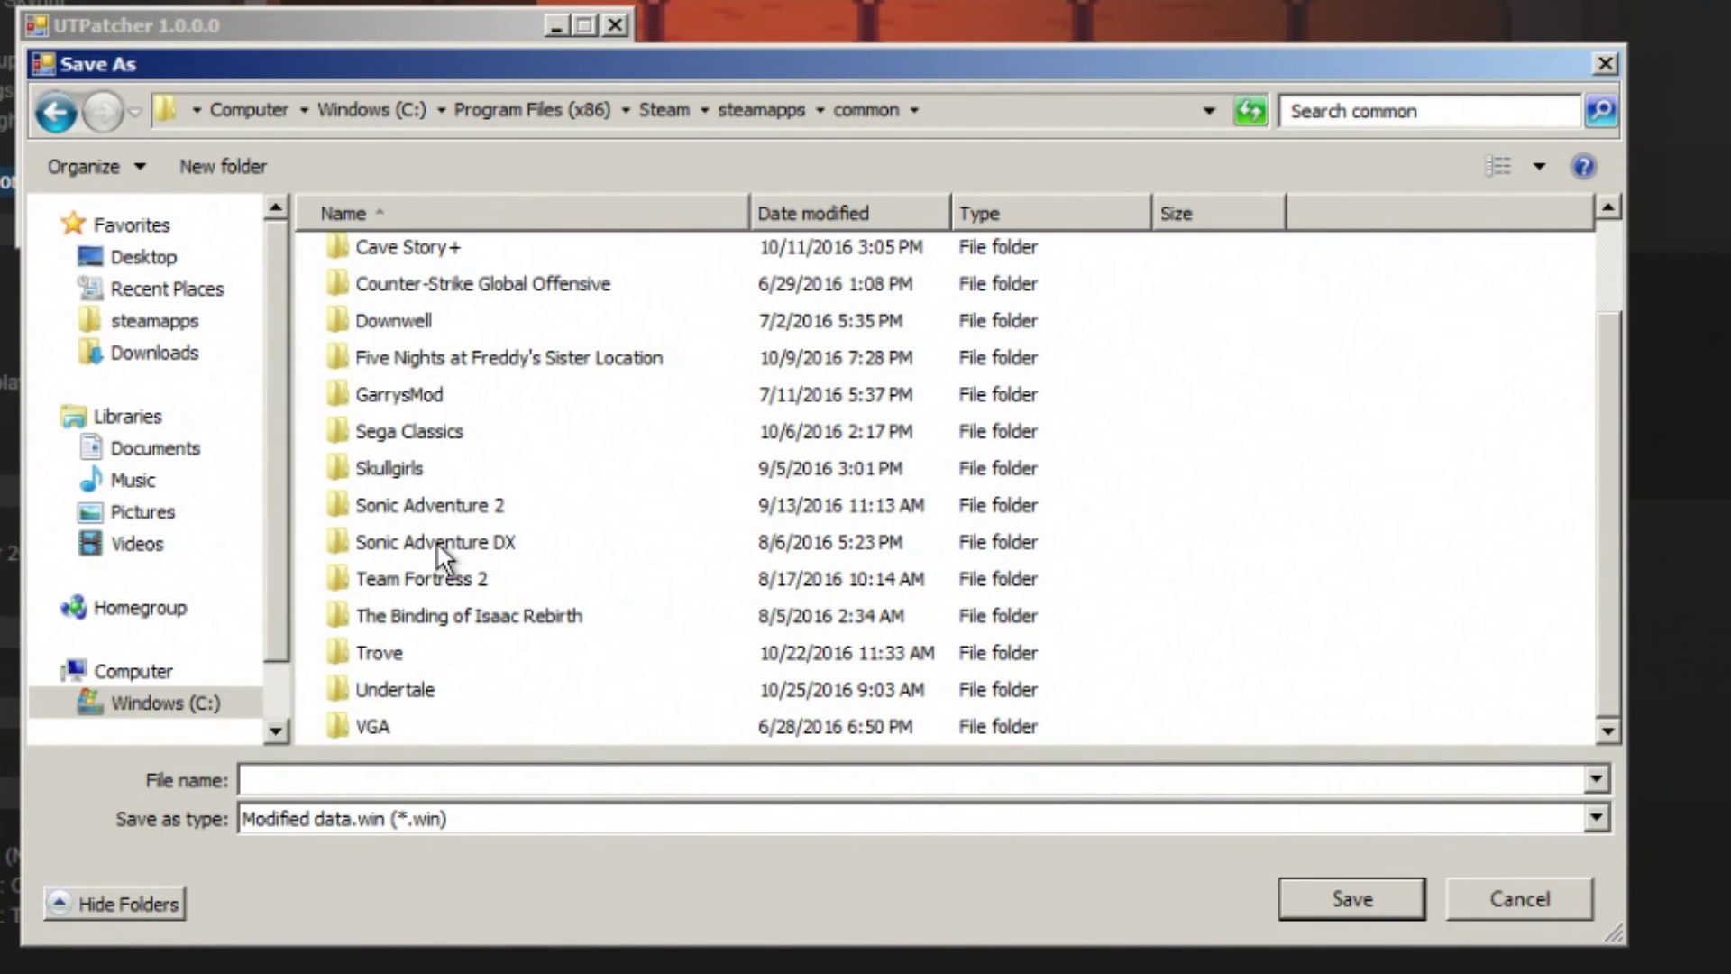
double_click(374, 687)
left_click(397, 295)
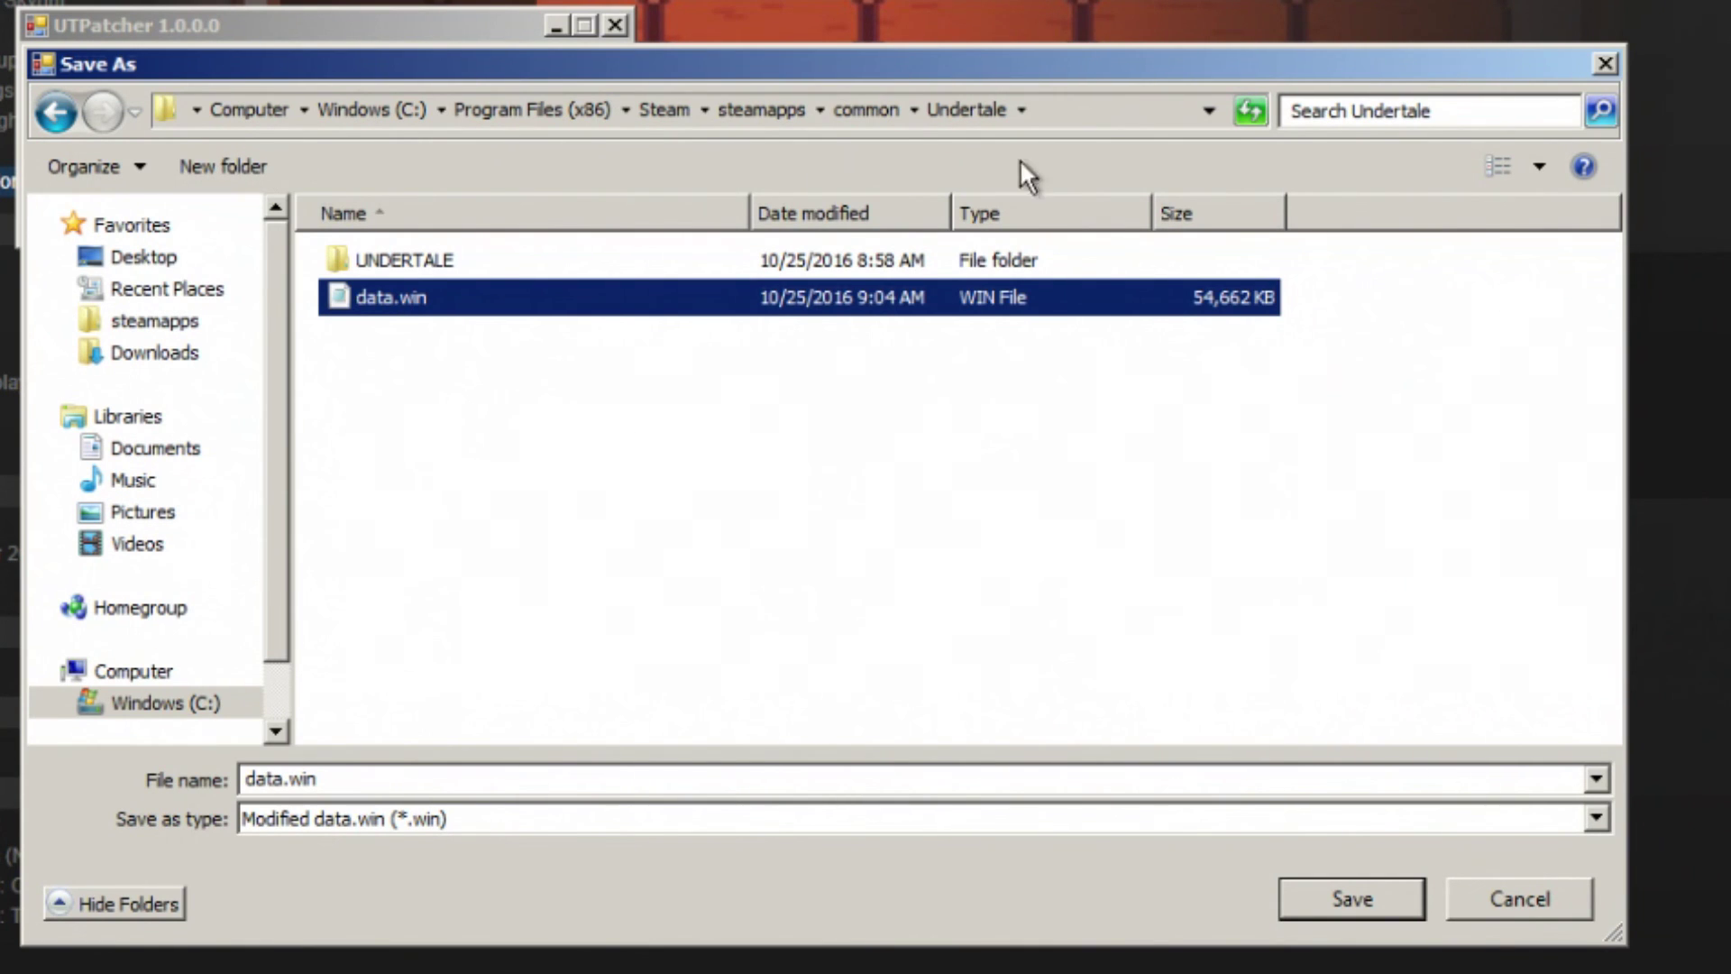
double_click(479, 306)
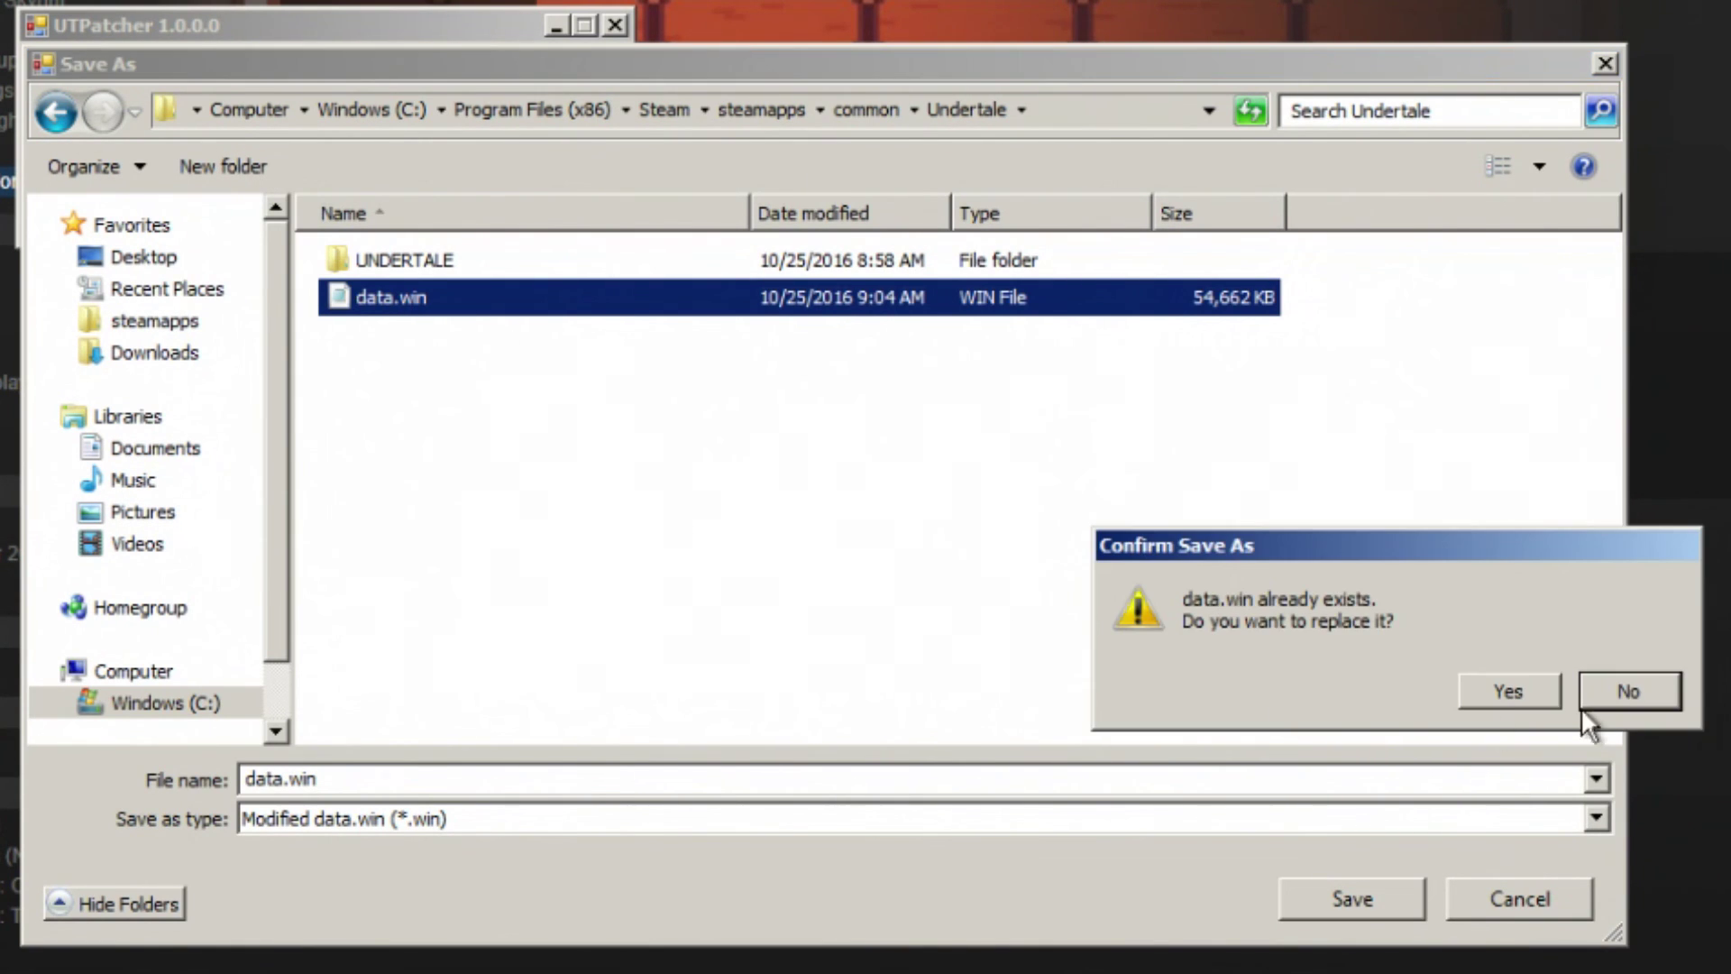
left_click(1502, 694)
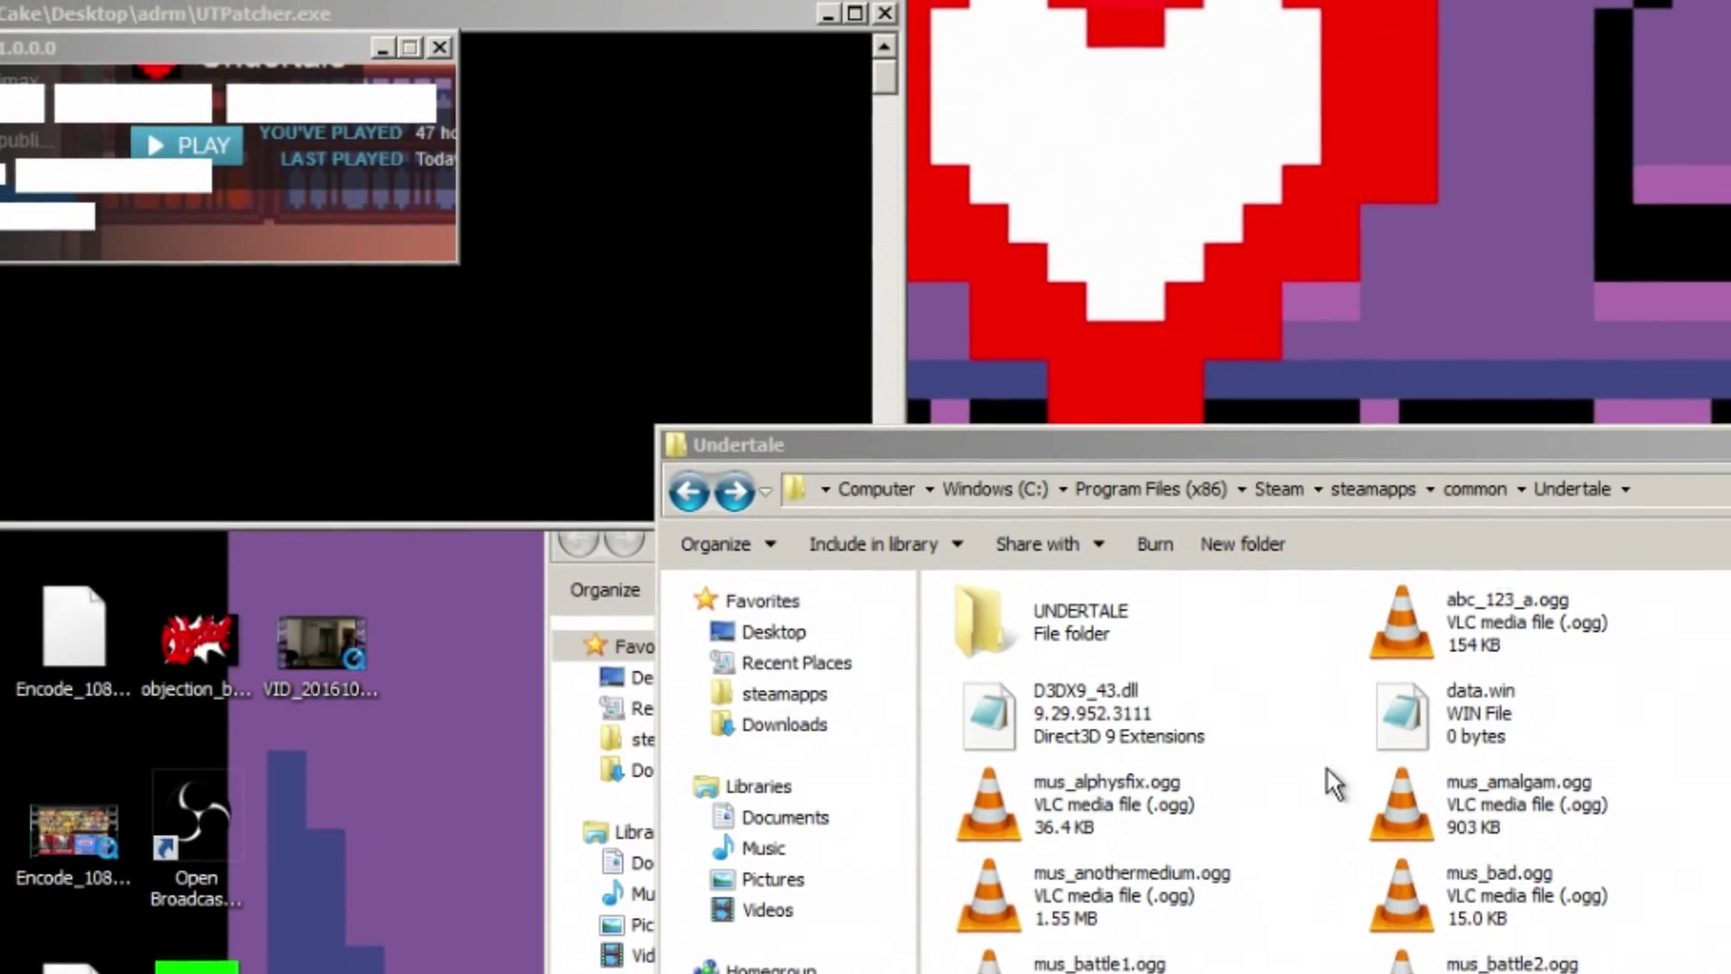
left_click(1551, 816)
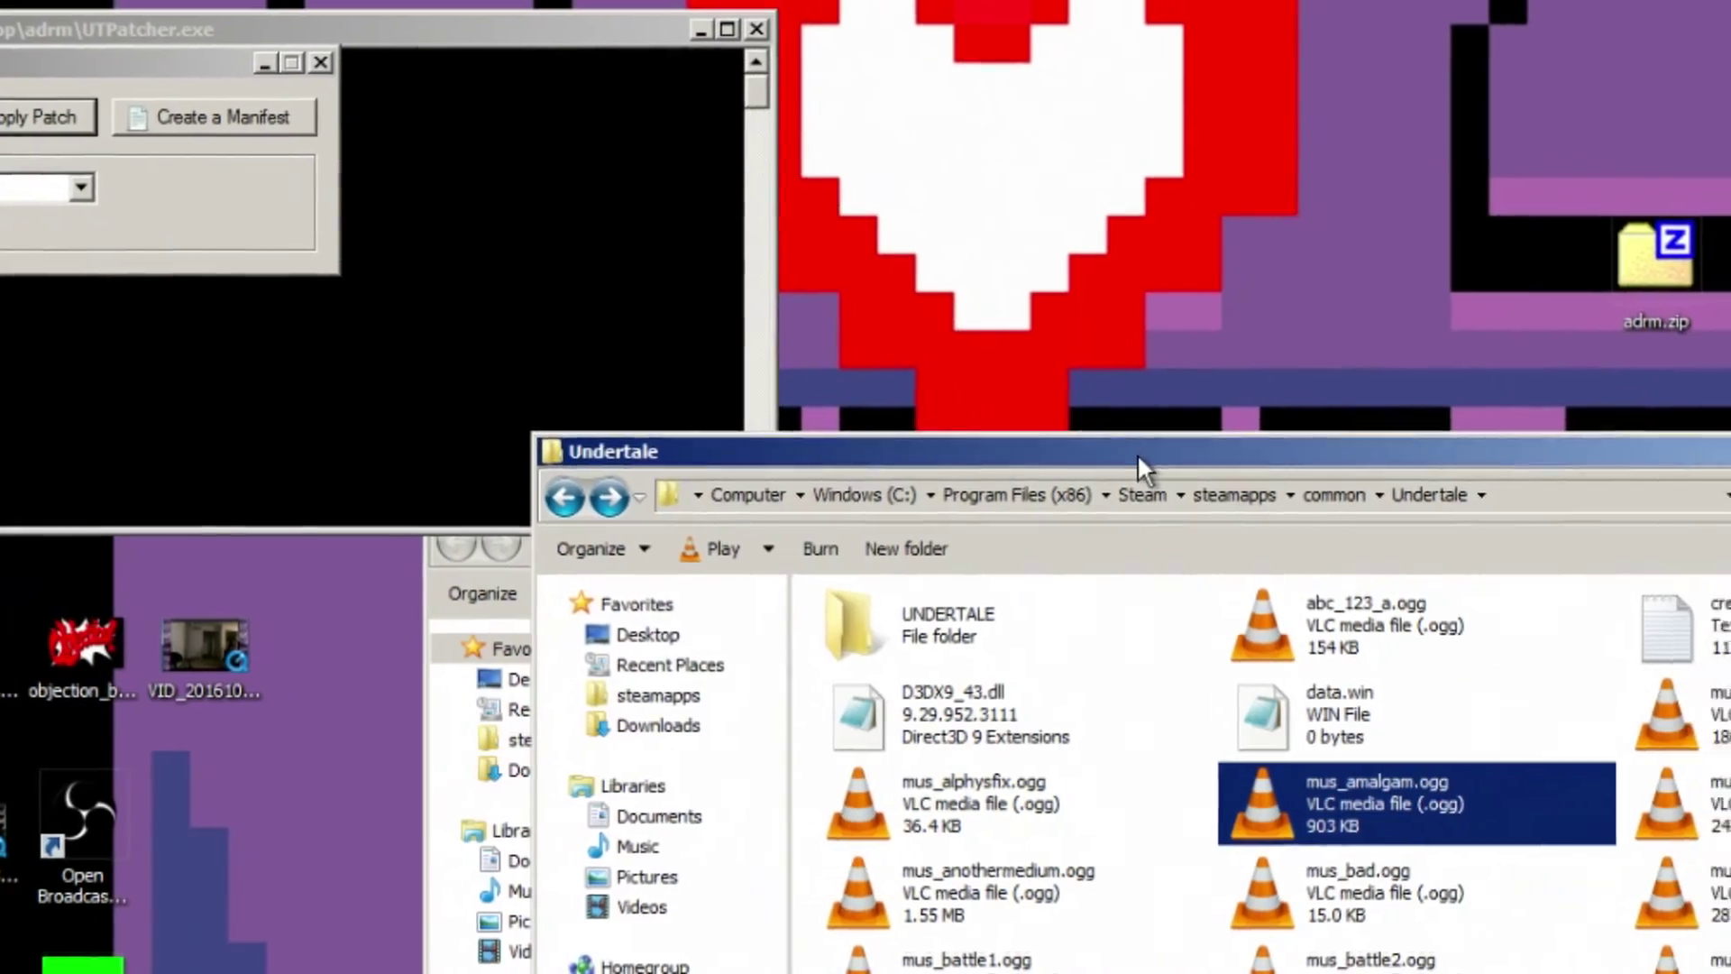
Step: Dismiss the Success message and launch UNDERTALE.exe from the game folder
left_click_drag(1138, 453, 1564, 33)
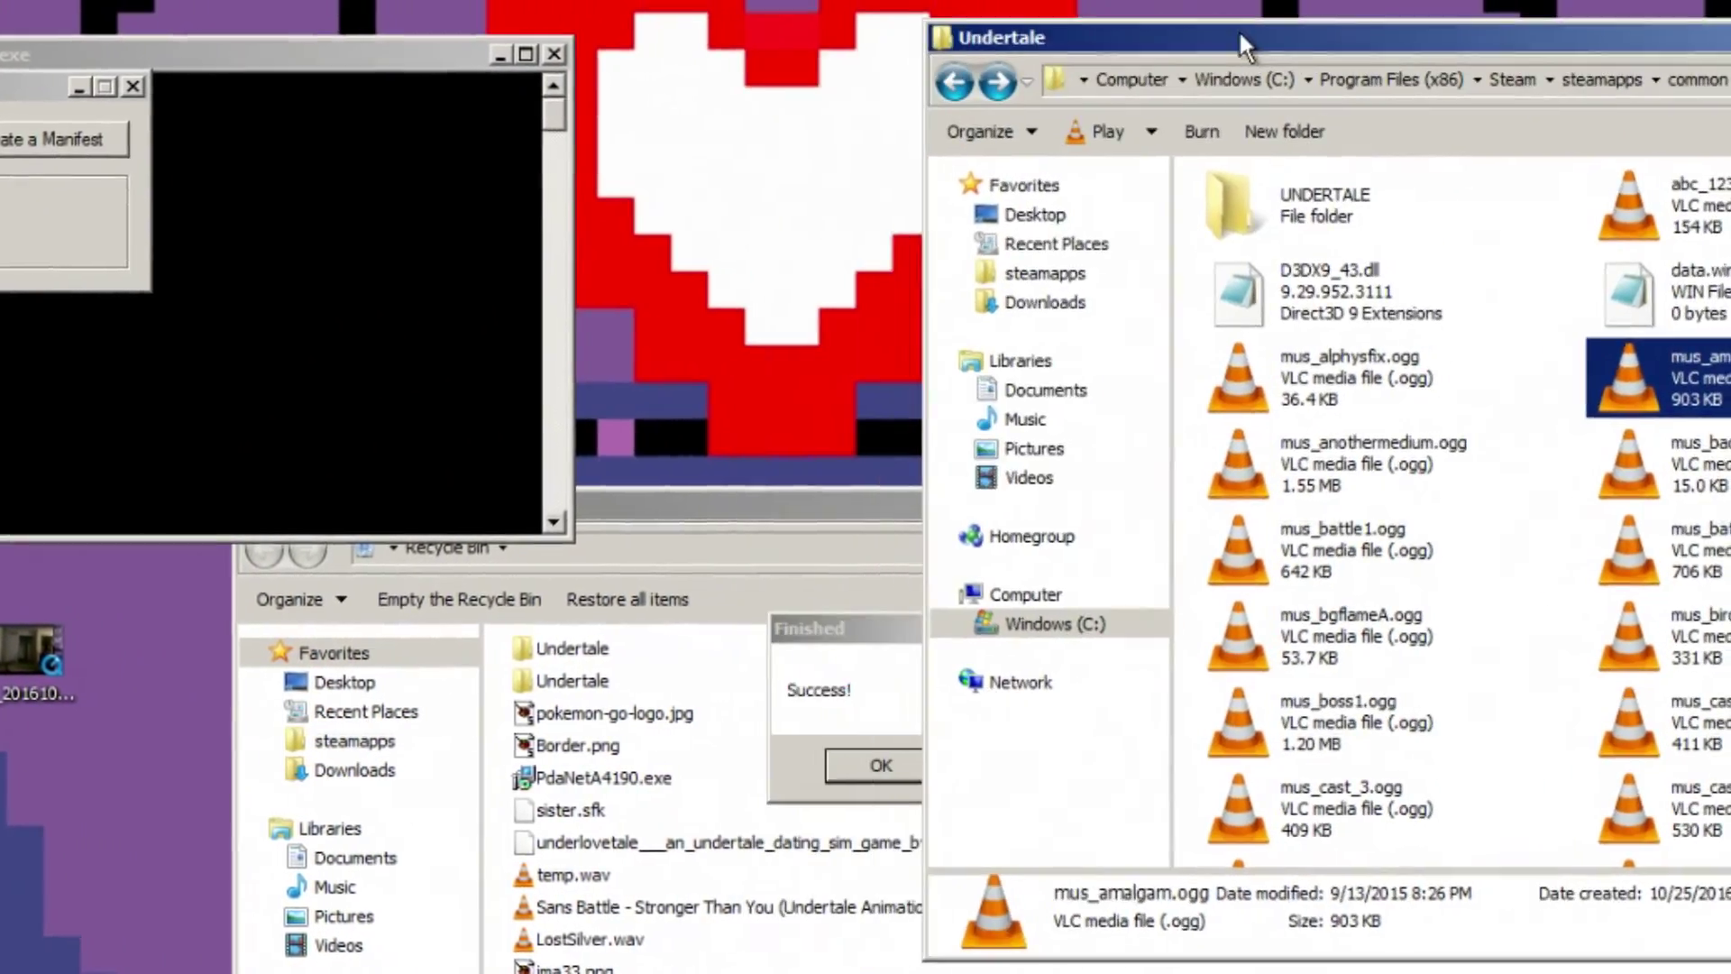
key("Return")
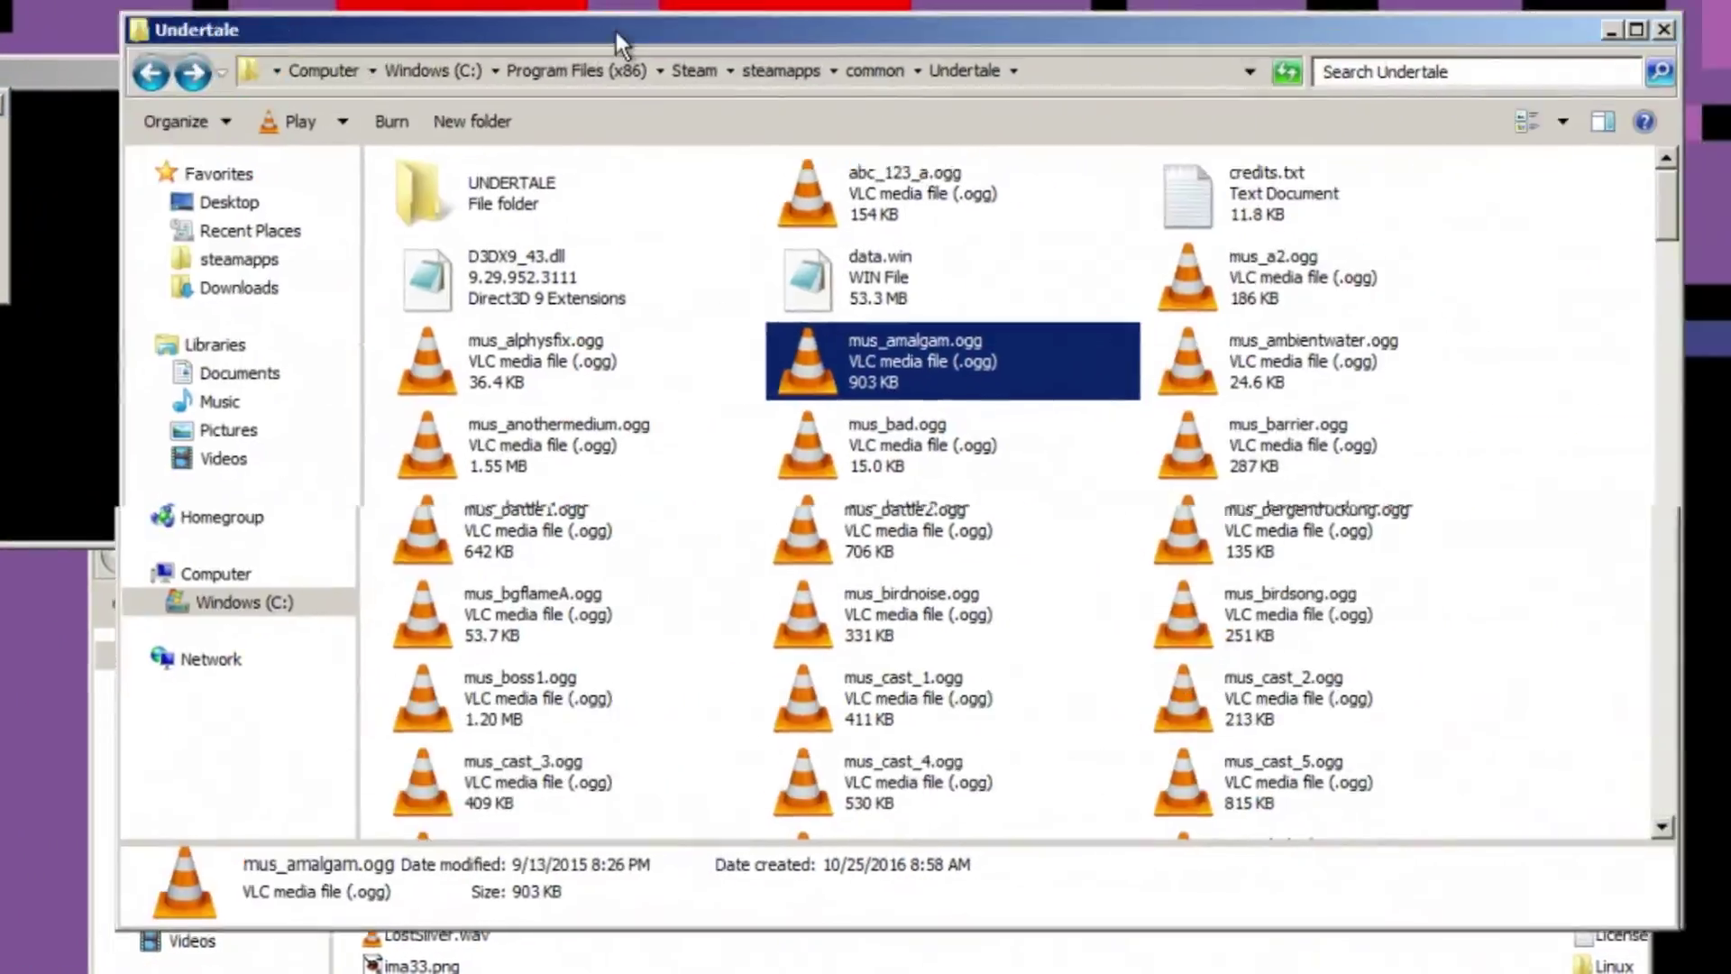
left_click(1668, 564)
scroll(1669, 564, "down", 15)
scroll(982, 505, "down", 5)
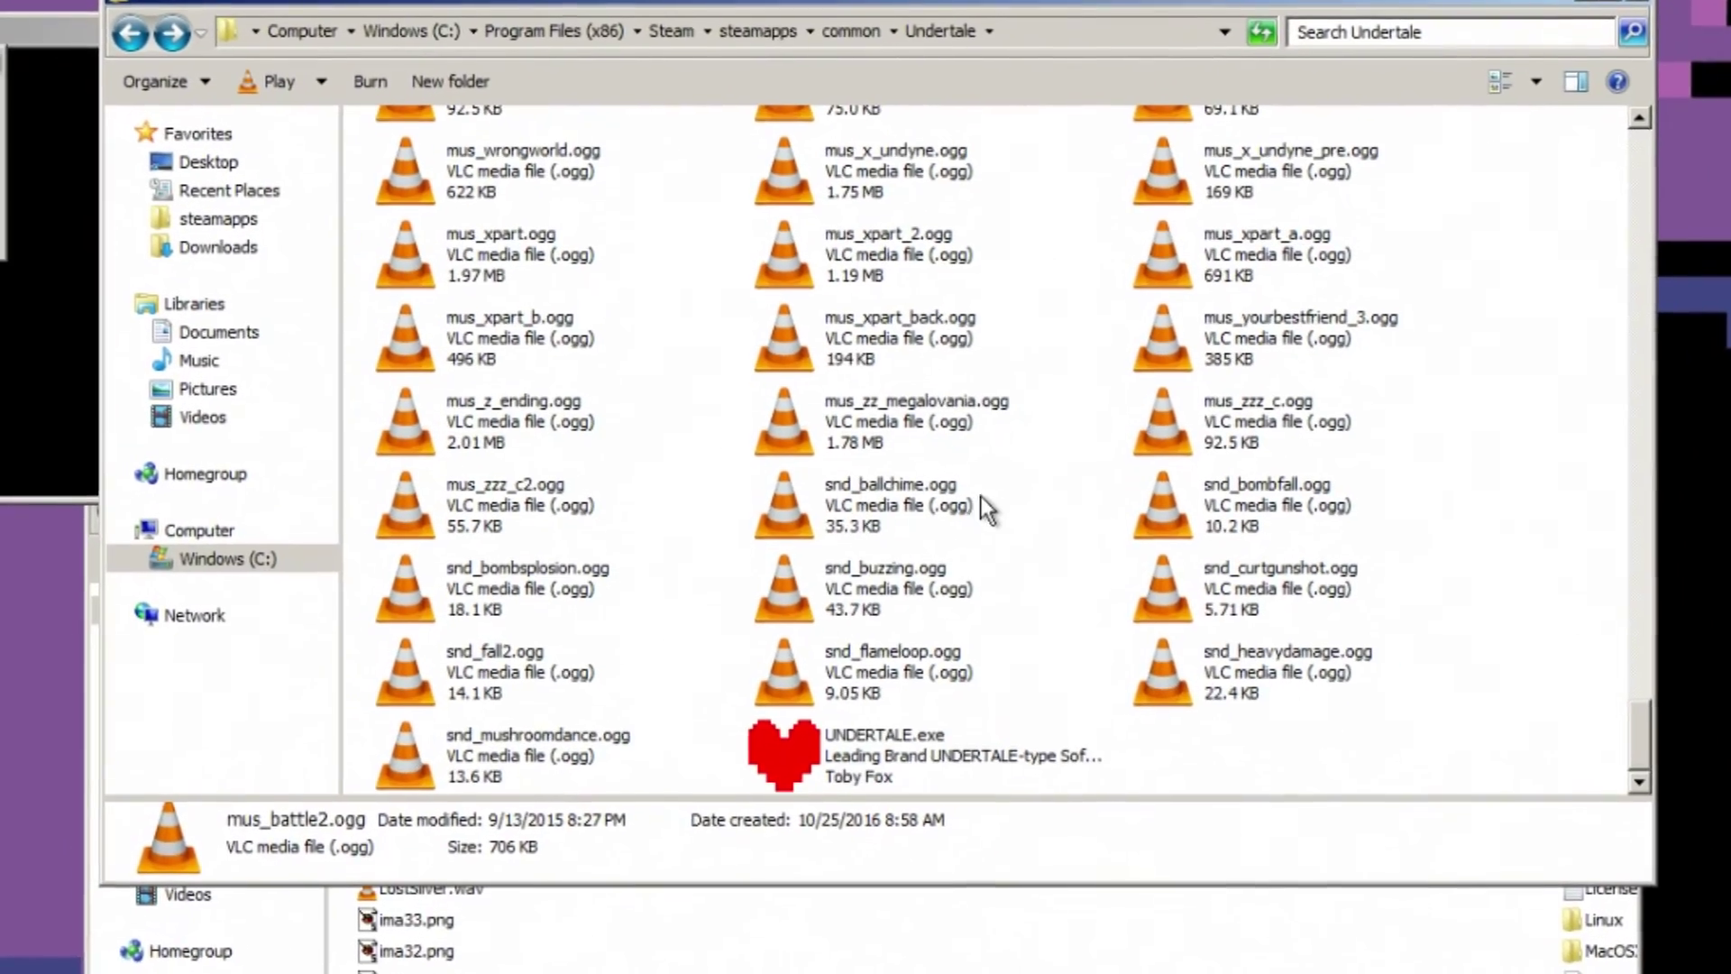
left_click(801, 750)
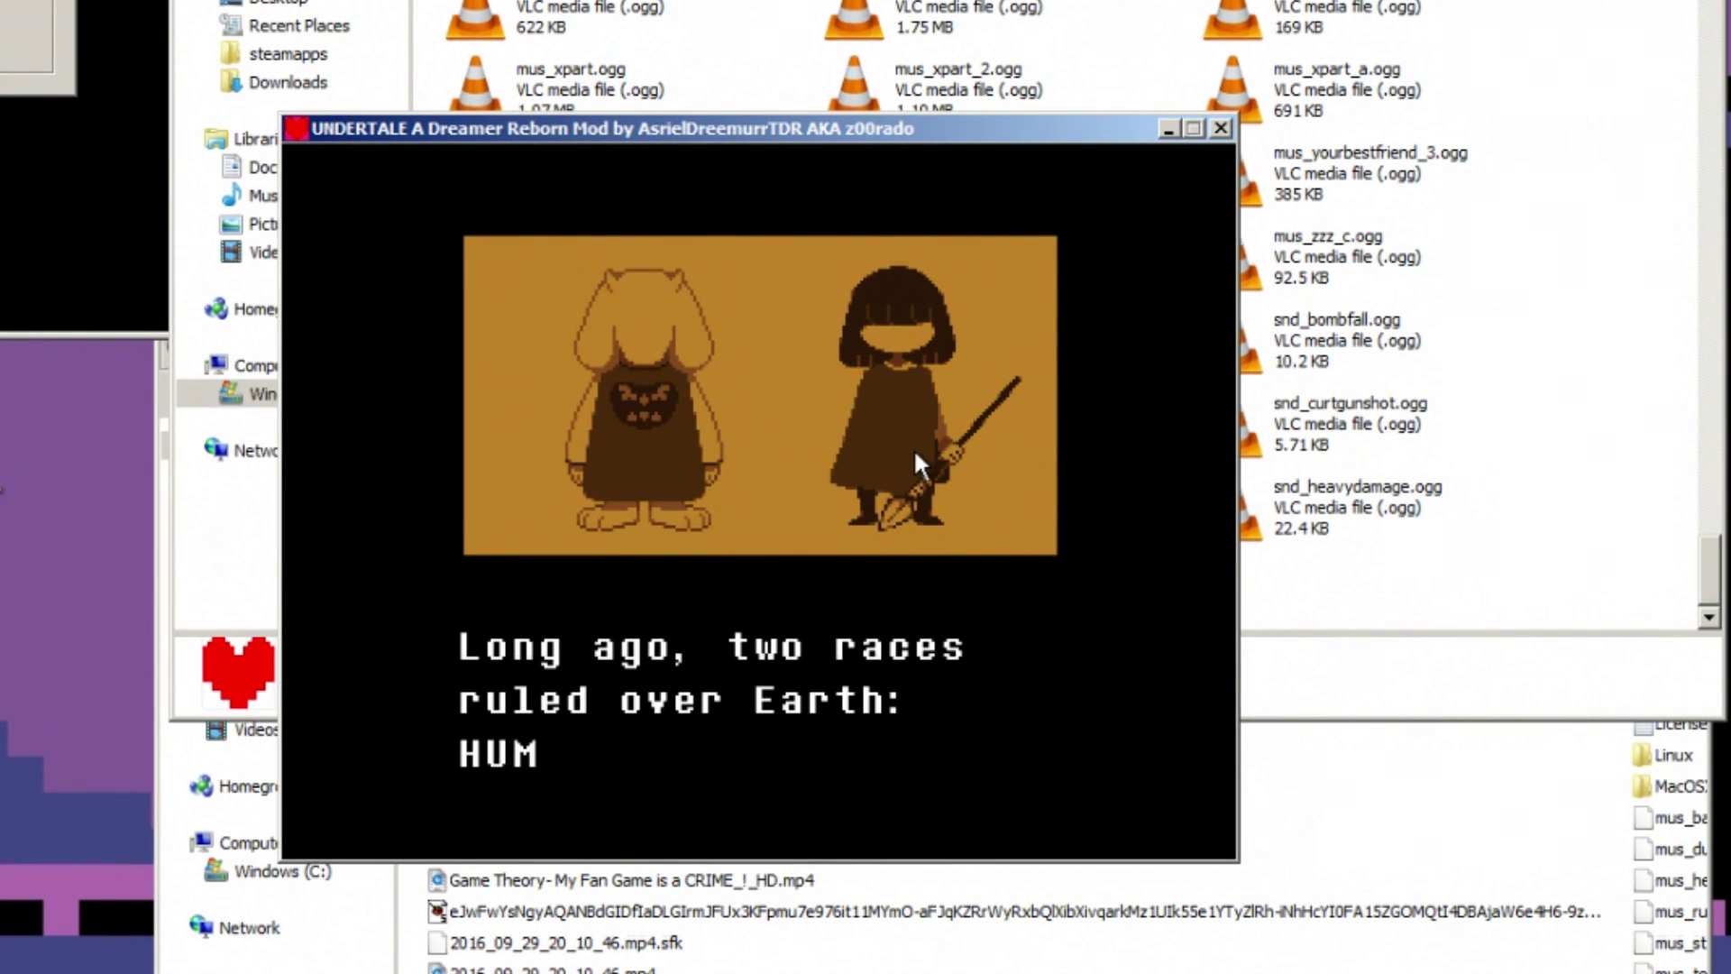
Step: Skip the intro story and title screen to begin a new game
key("z")
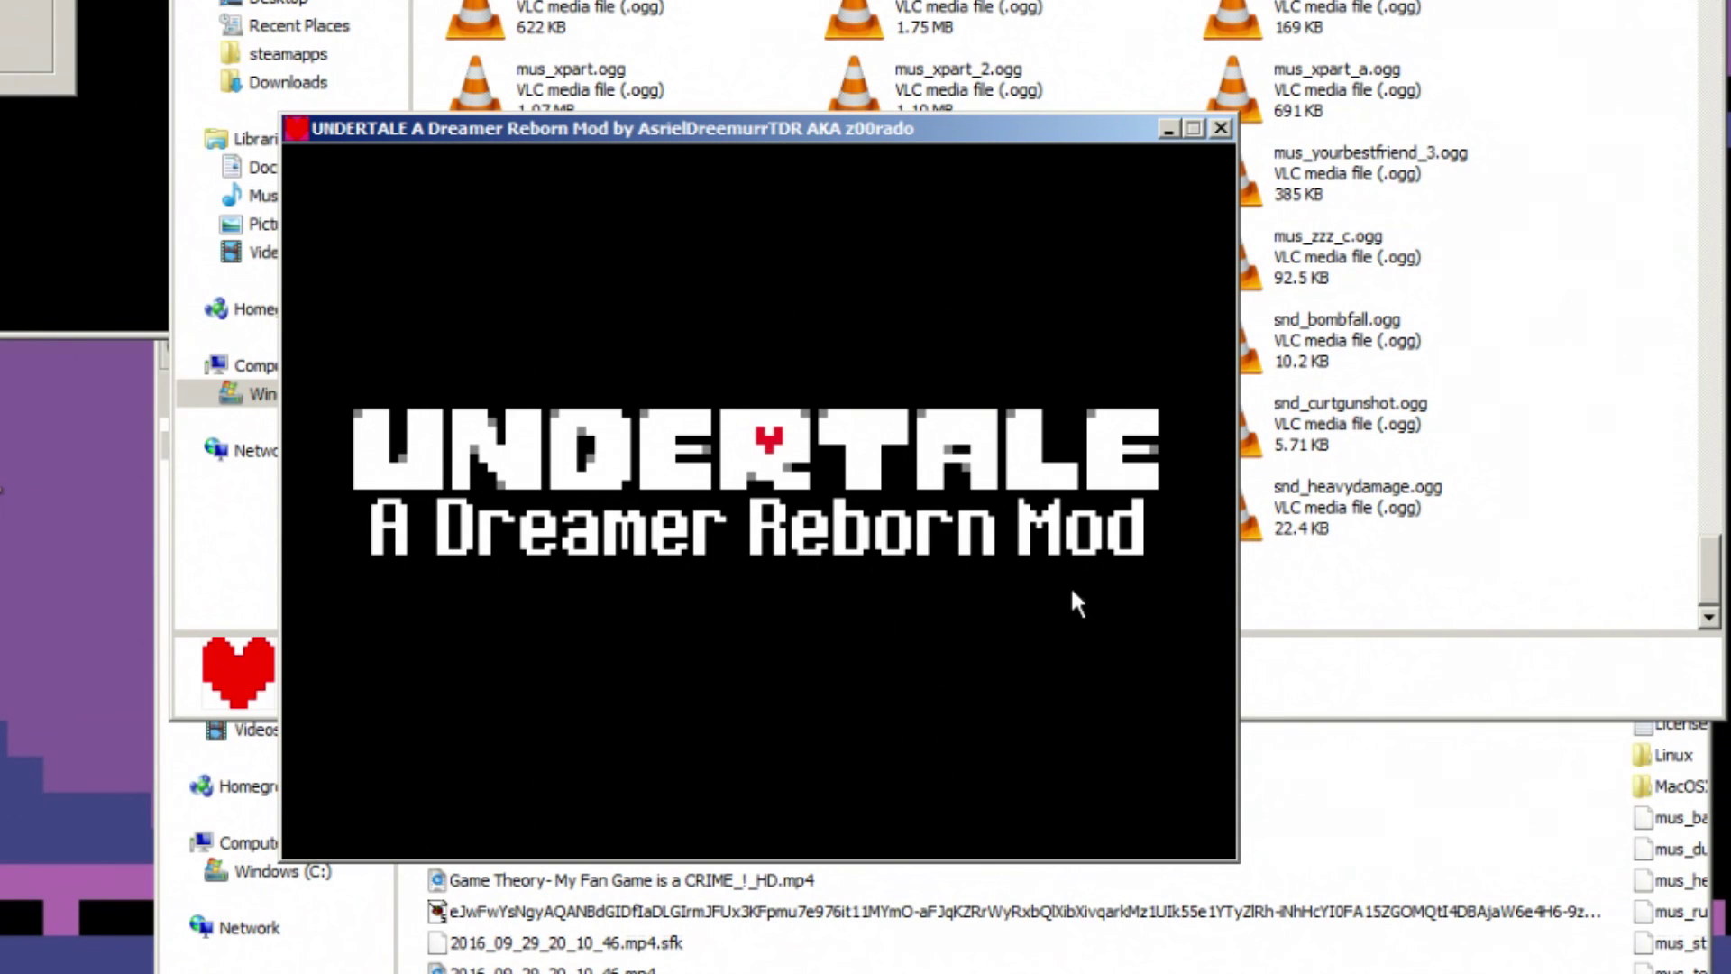
key("z")
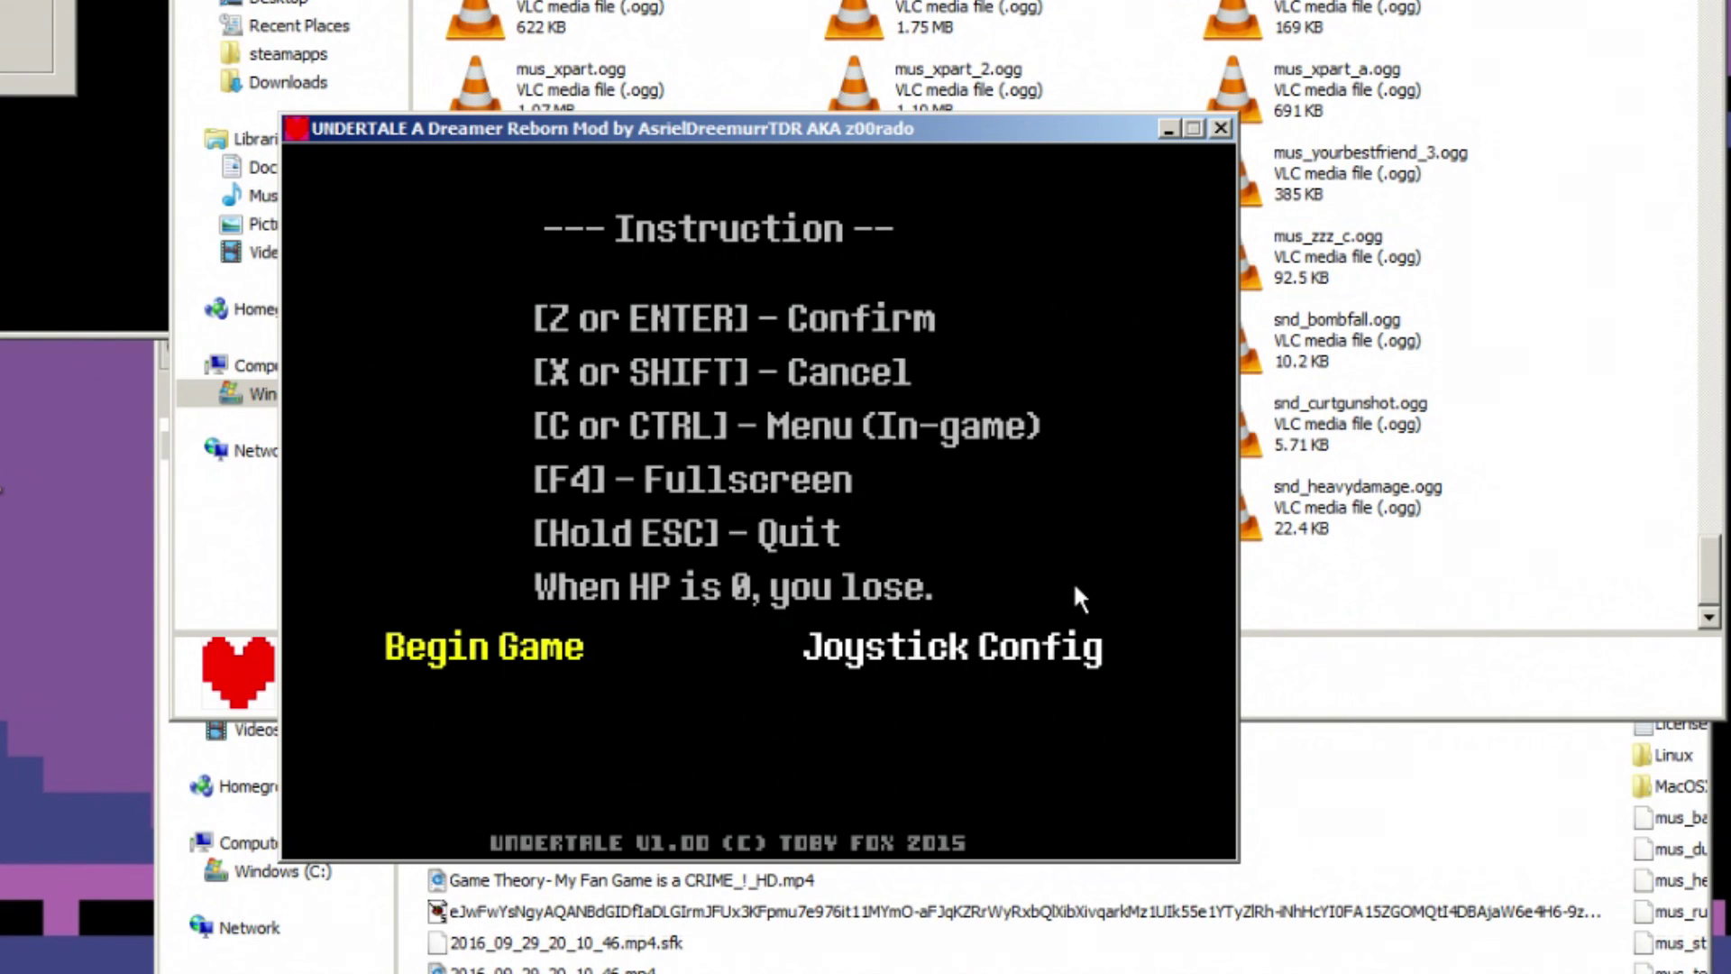
key("z")
Step: Name the fallen human 'Cakey', reach the opening scene, then quit the game
key("Right")
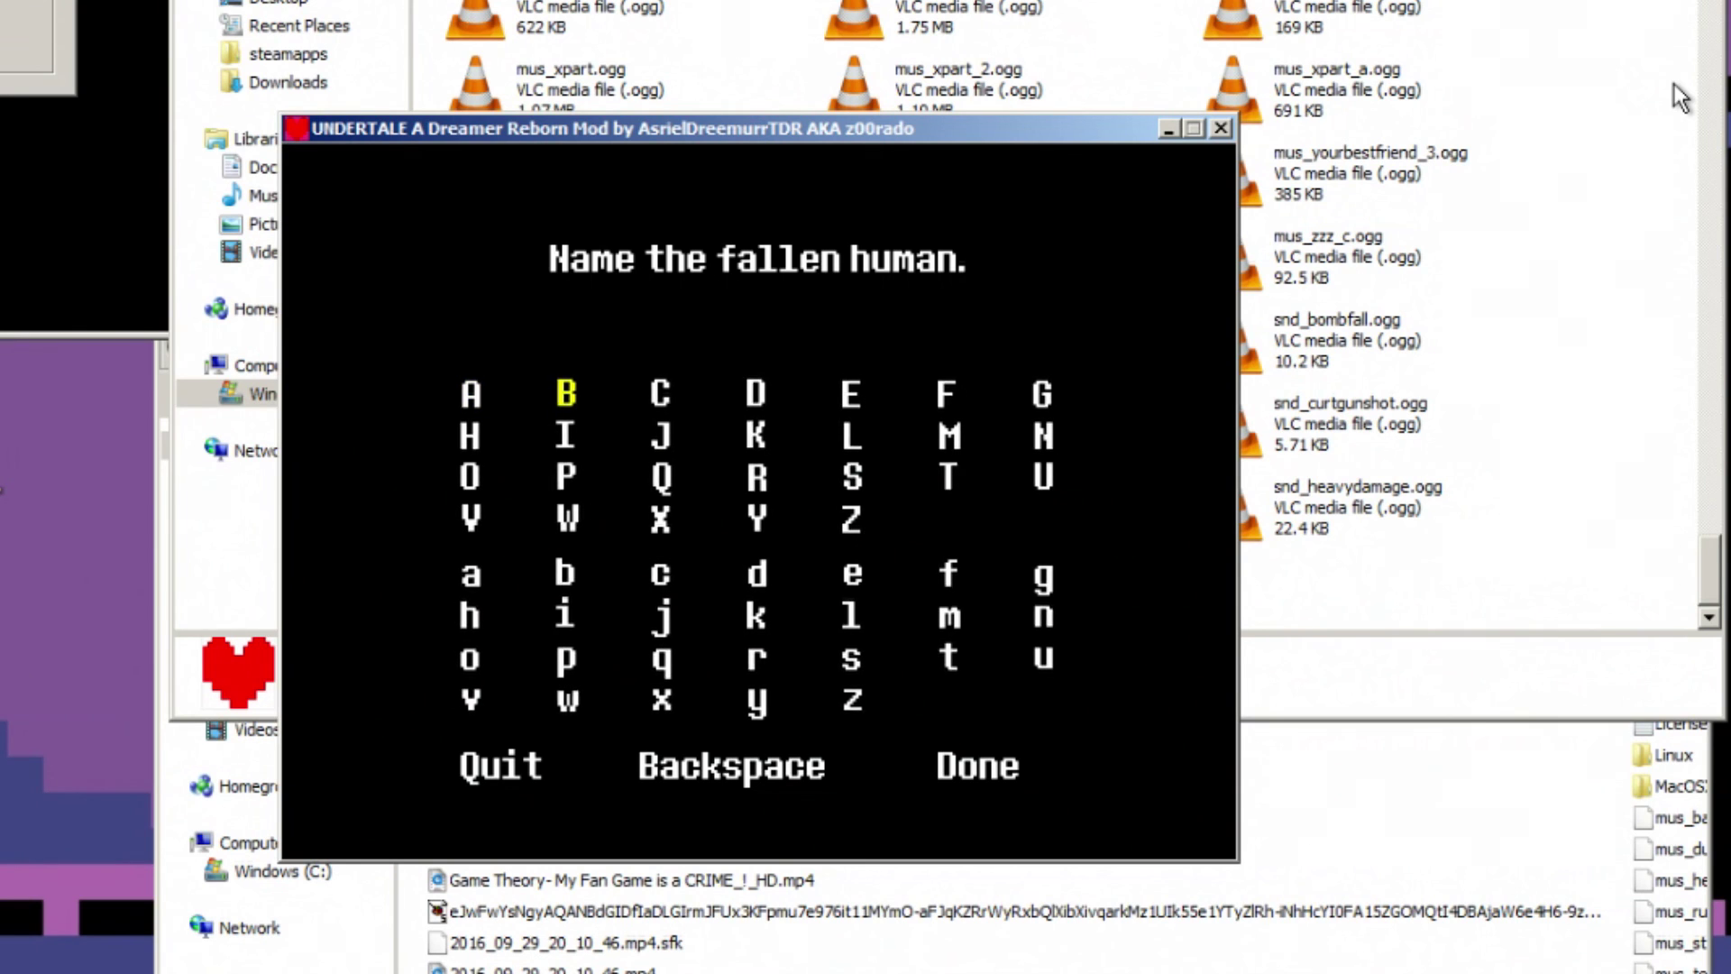
key("Right")
key("z")
key("Down")
key("Down")
key("Down")
key("Down")
key("Left")
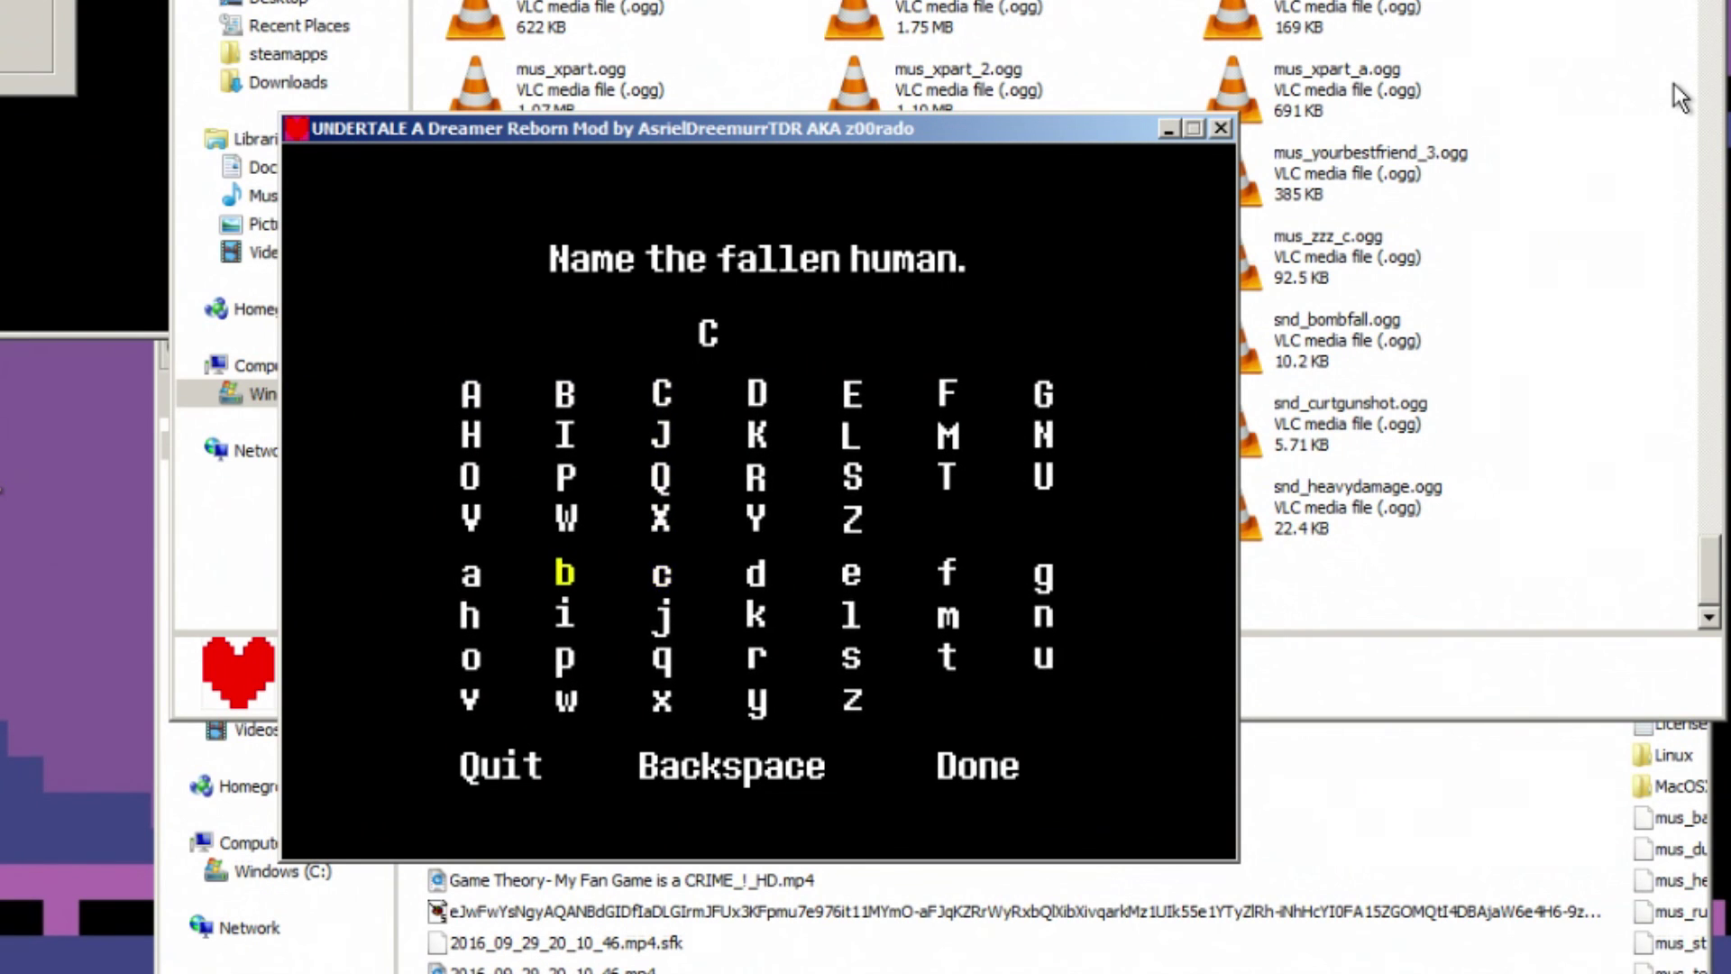
key("Left")
key("Left")
key("Right")
key("z")
key("Down")
key("Right")
key("Right")
key("Right")
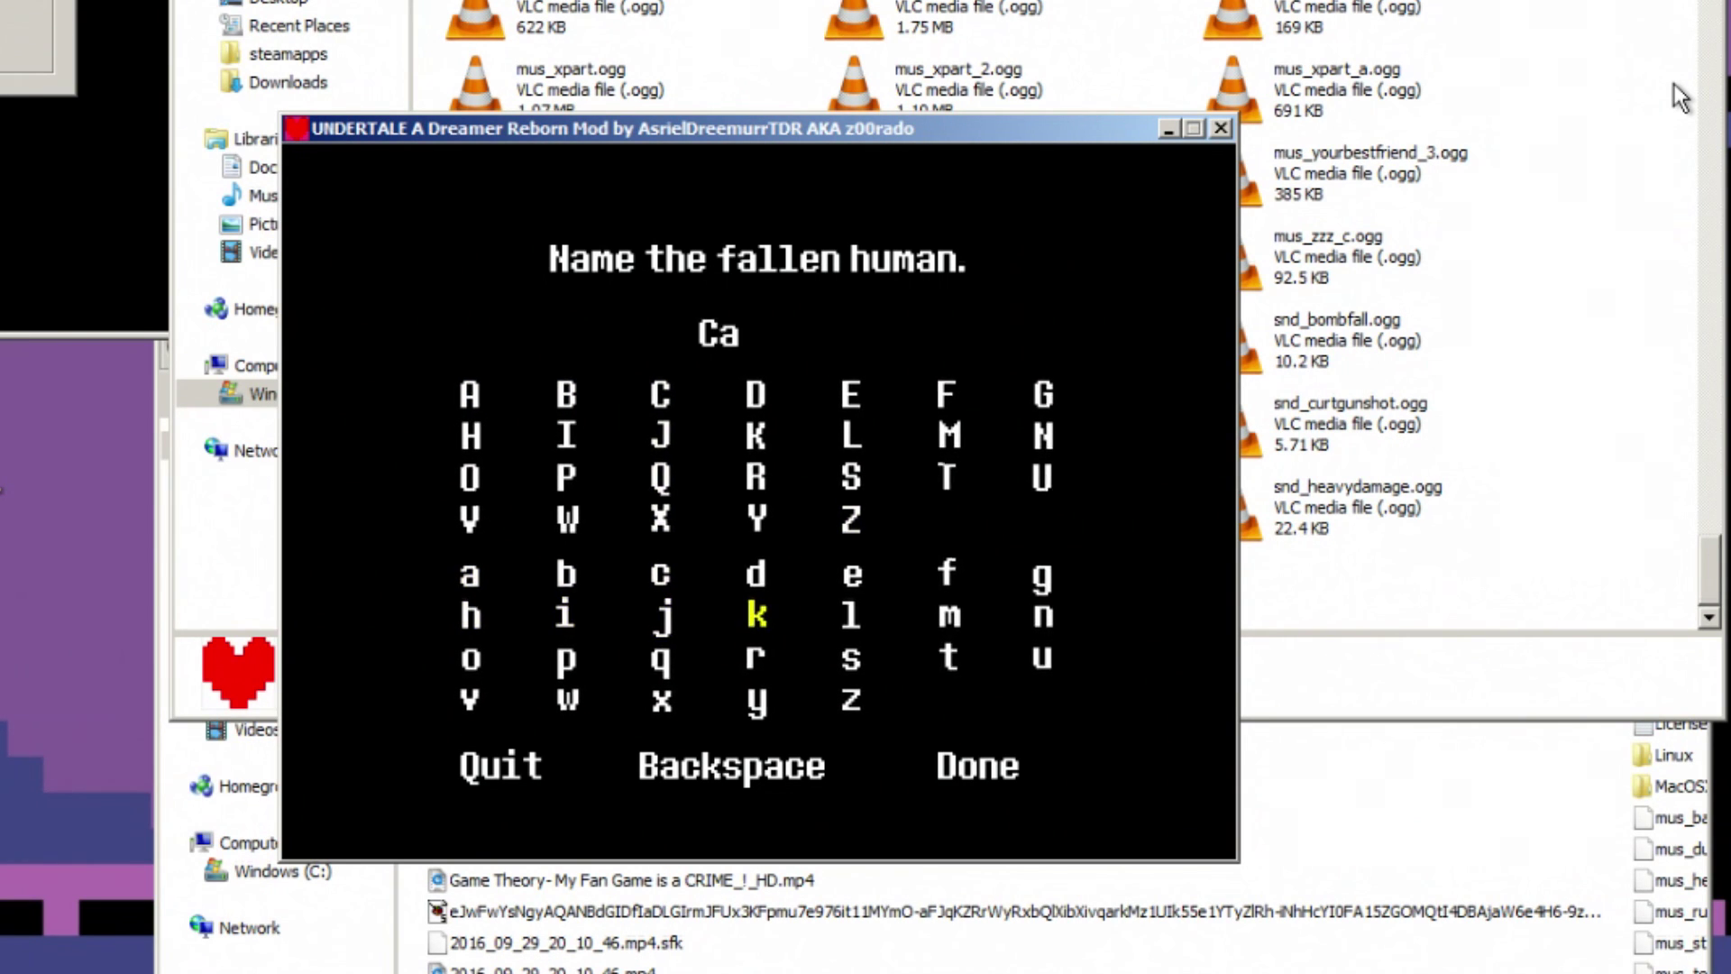
key("z")
key("Up")
key("Right")
key("z")
key("Left")
key("Down")
key("z")
key("Down")
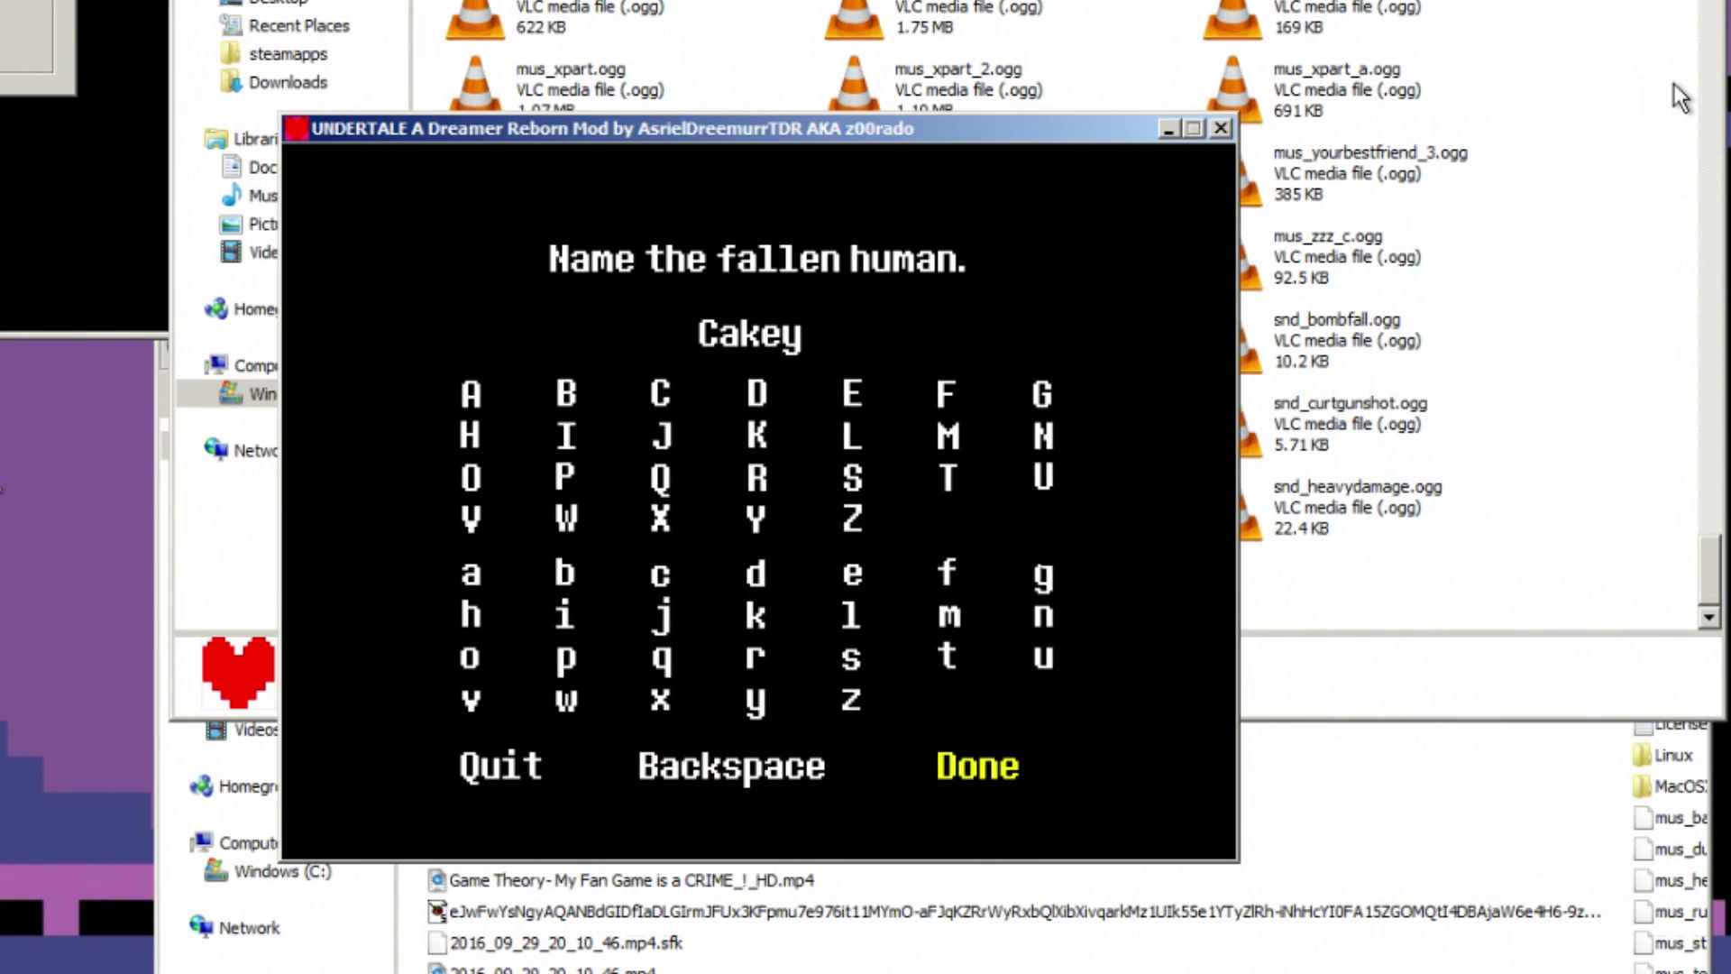
key("z")
key("z")
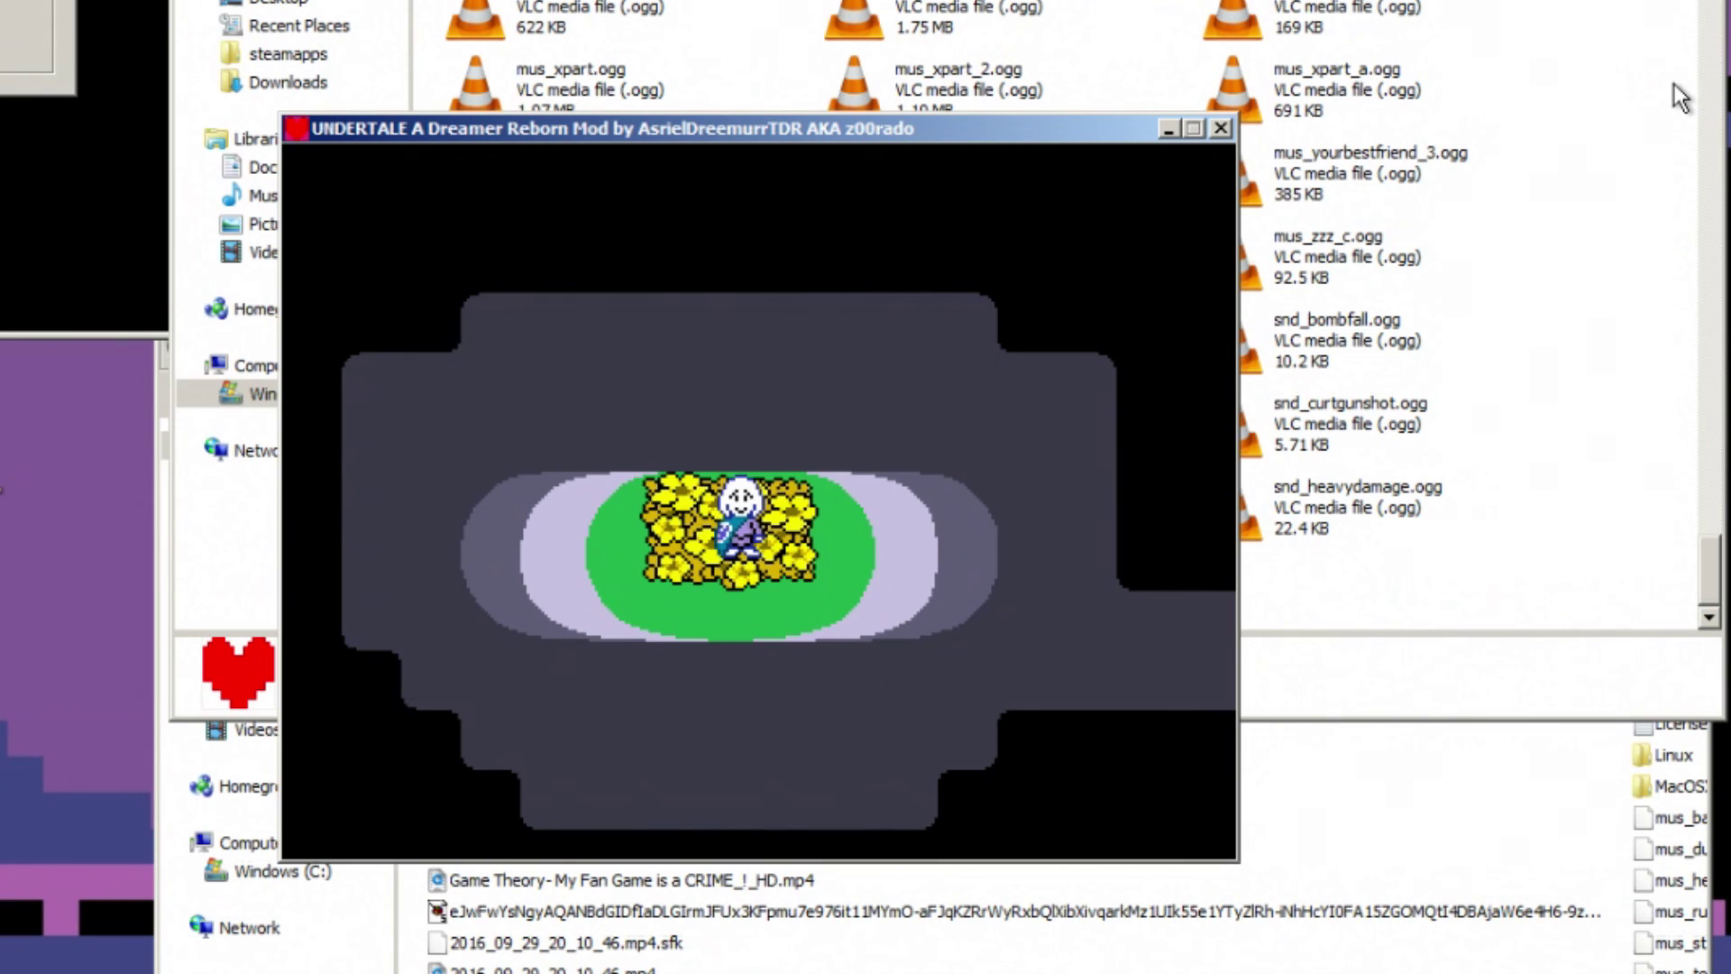
left_click(1220, 128)
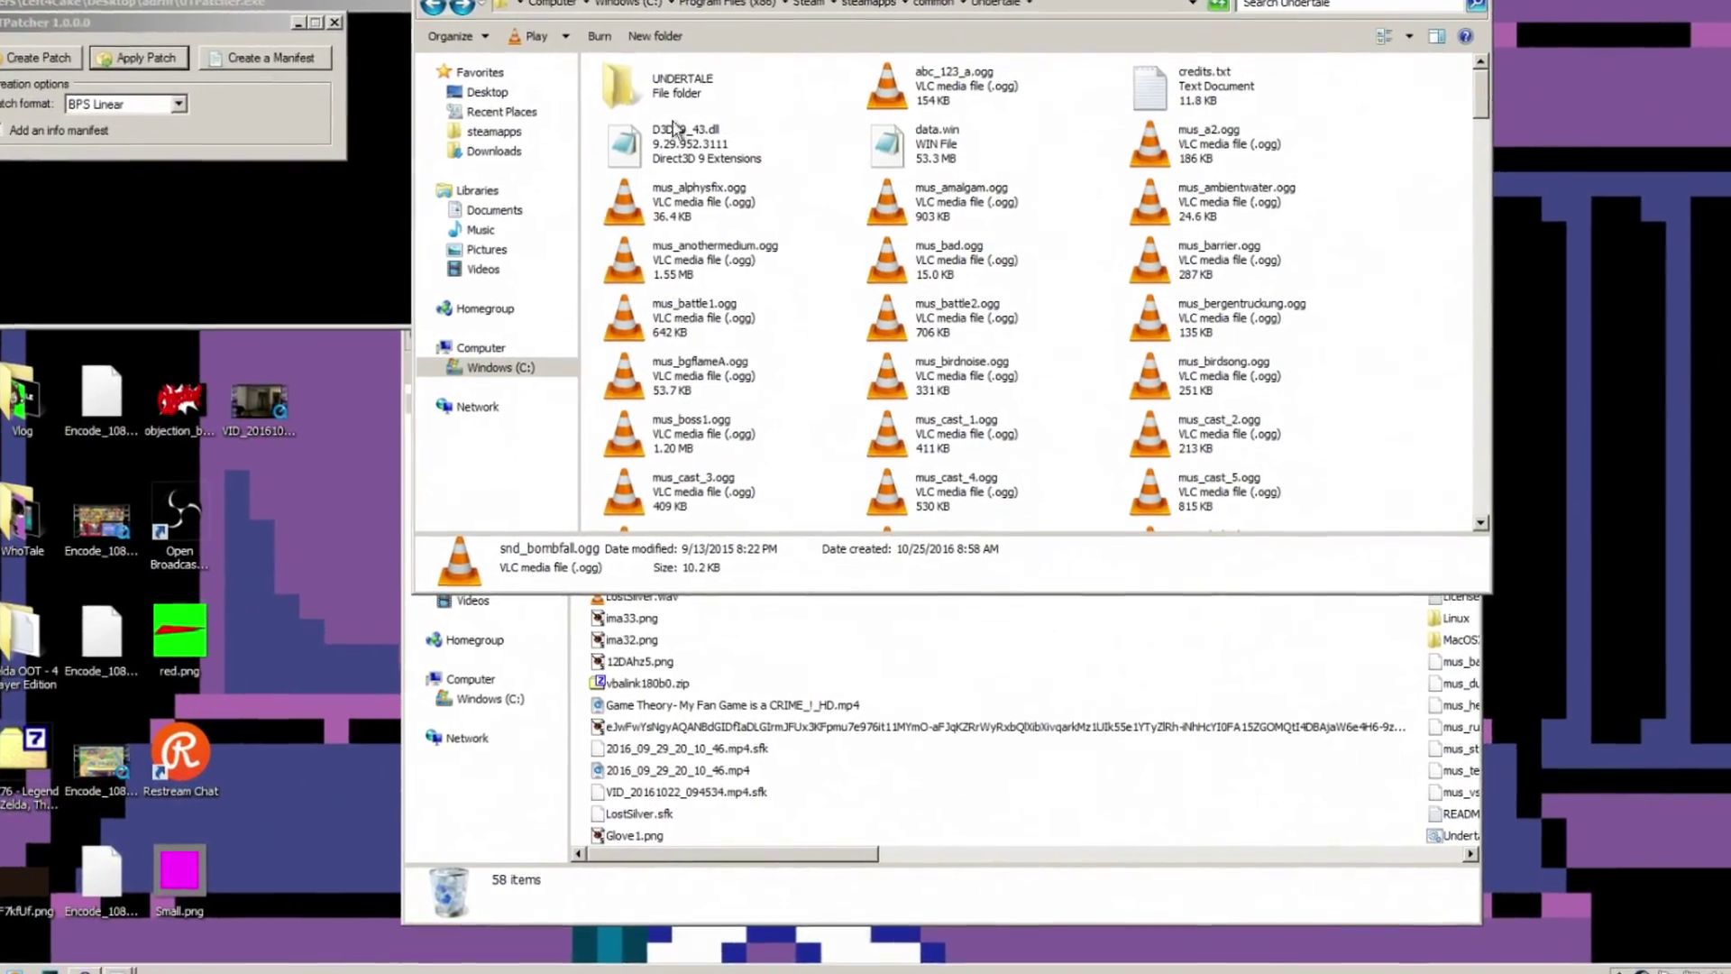
Step: Open the adrm mod folder from the Desktop
left_click(442, 401)
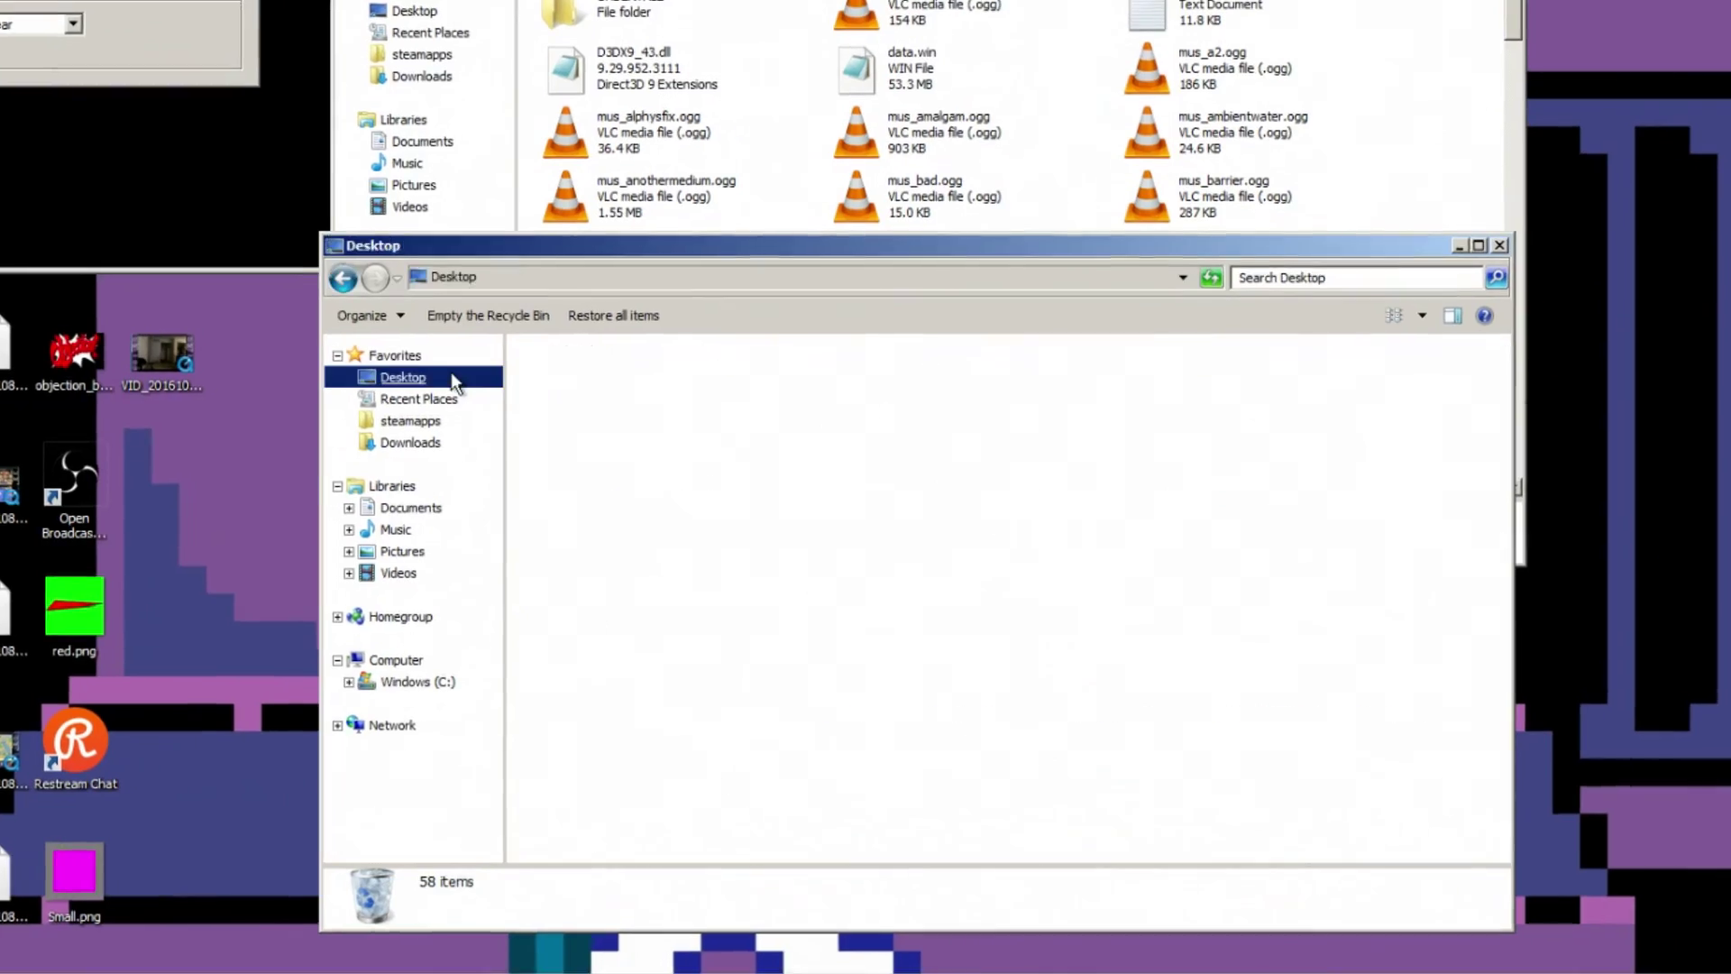
left_click(909, 669)
scroll(901, 640, "down", 5)
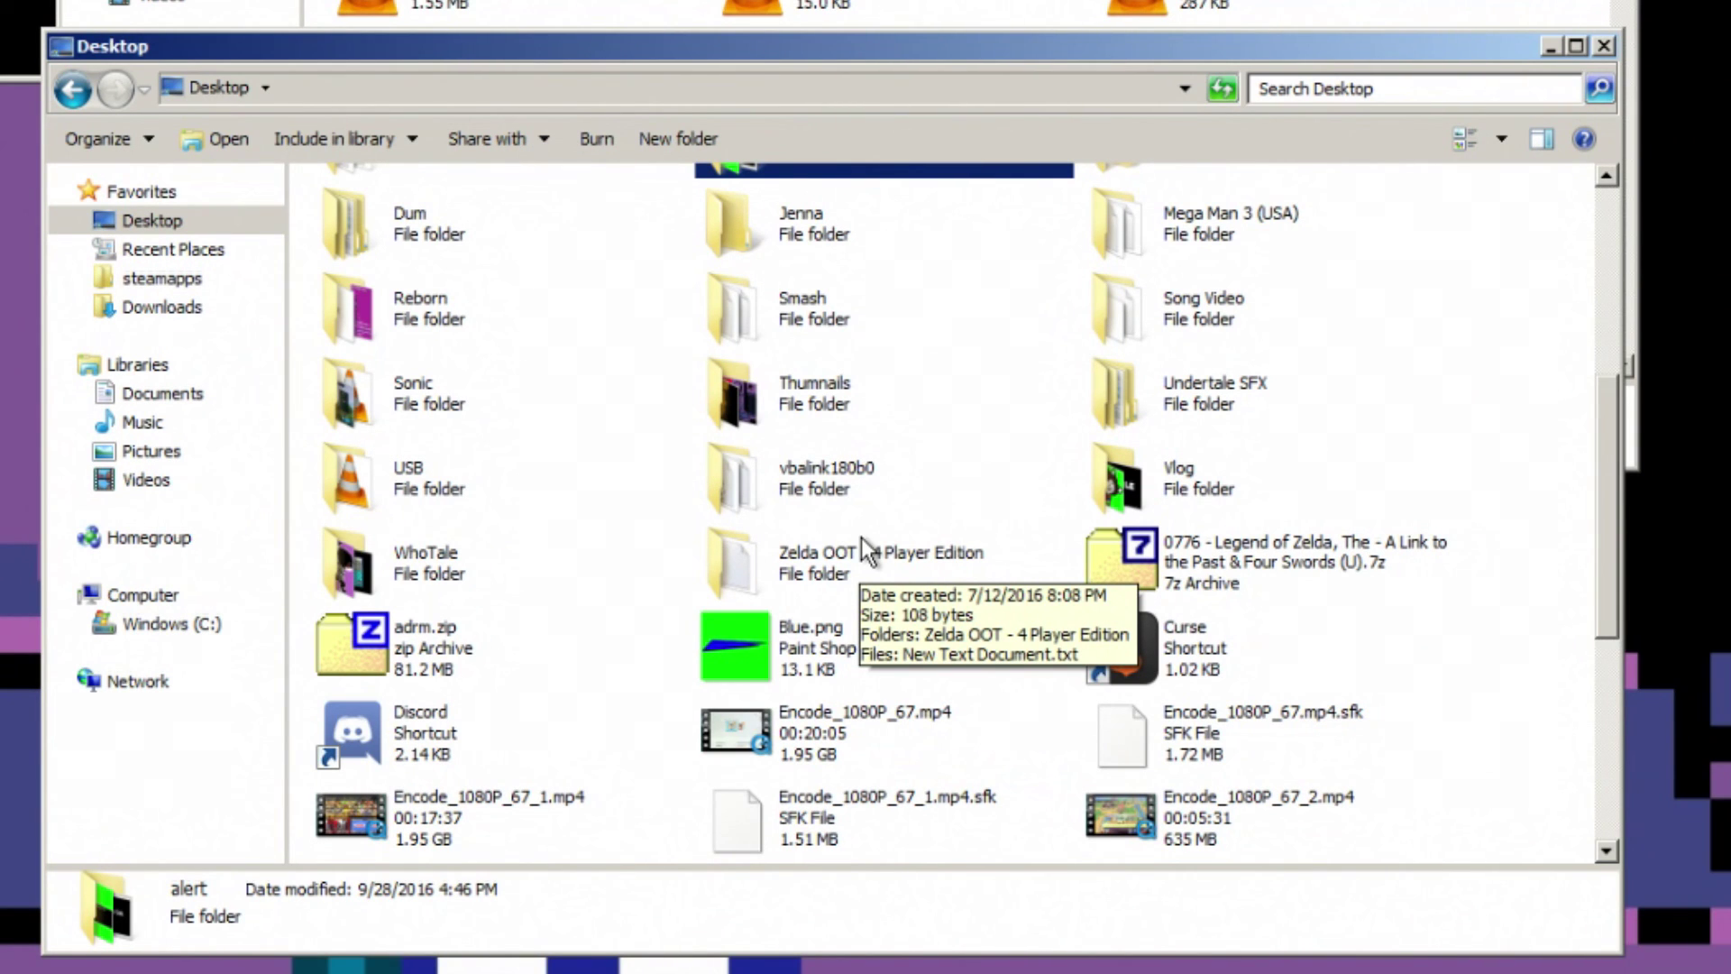
scroll(862, 537, "up", 5)
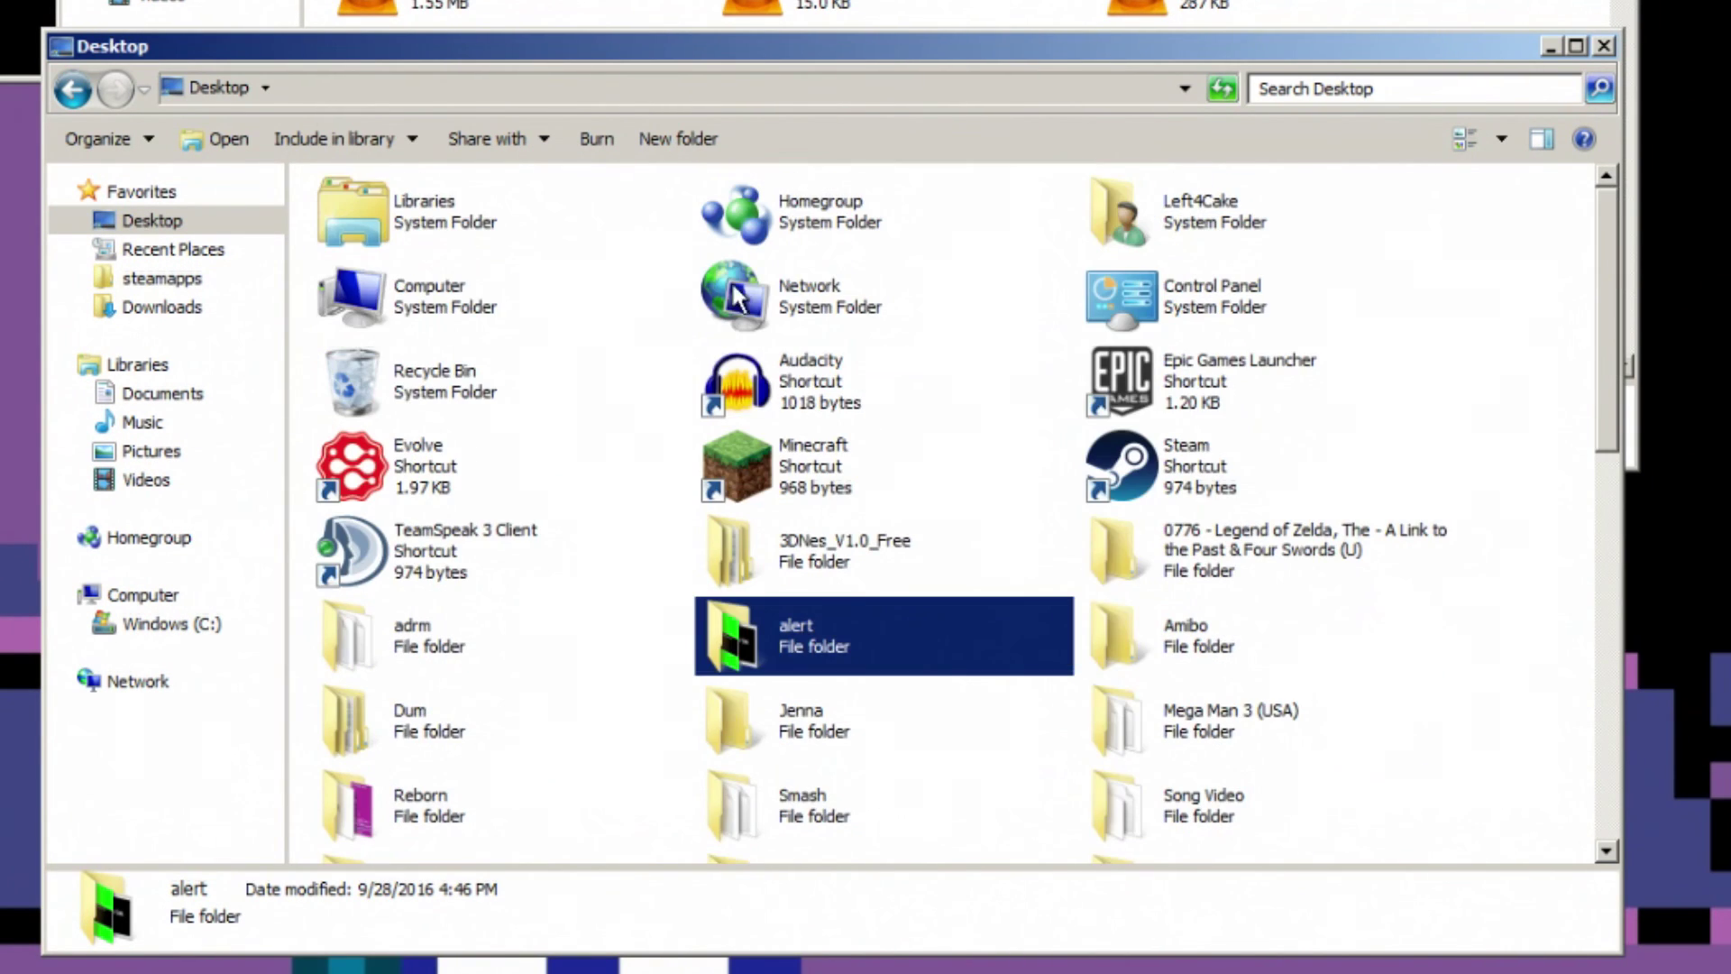
left_click(801, 586)
key("a")
key("a")
double_click(550, 598)
Step: Start the music selection at mus_battle1.ogg and scroll down the track list
left_click(453, 412)
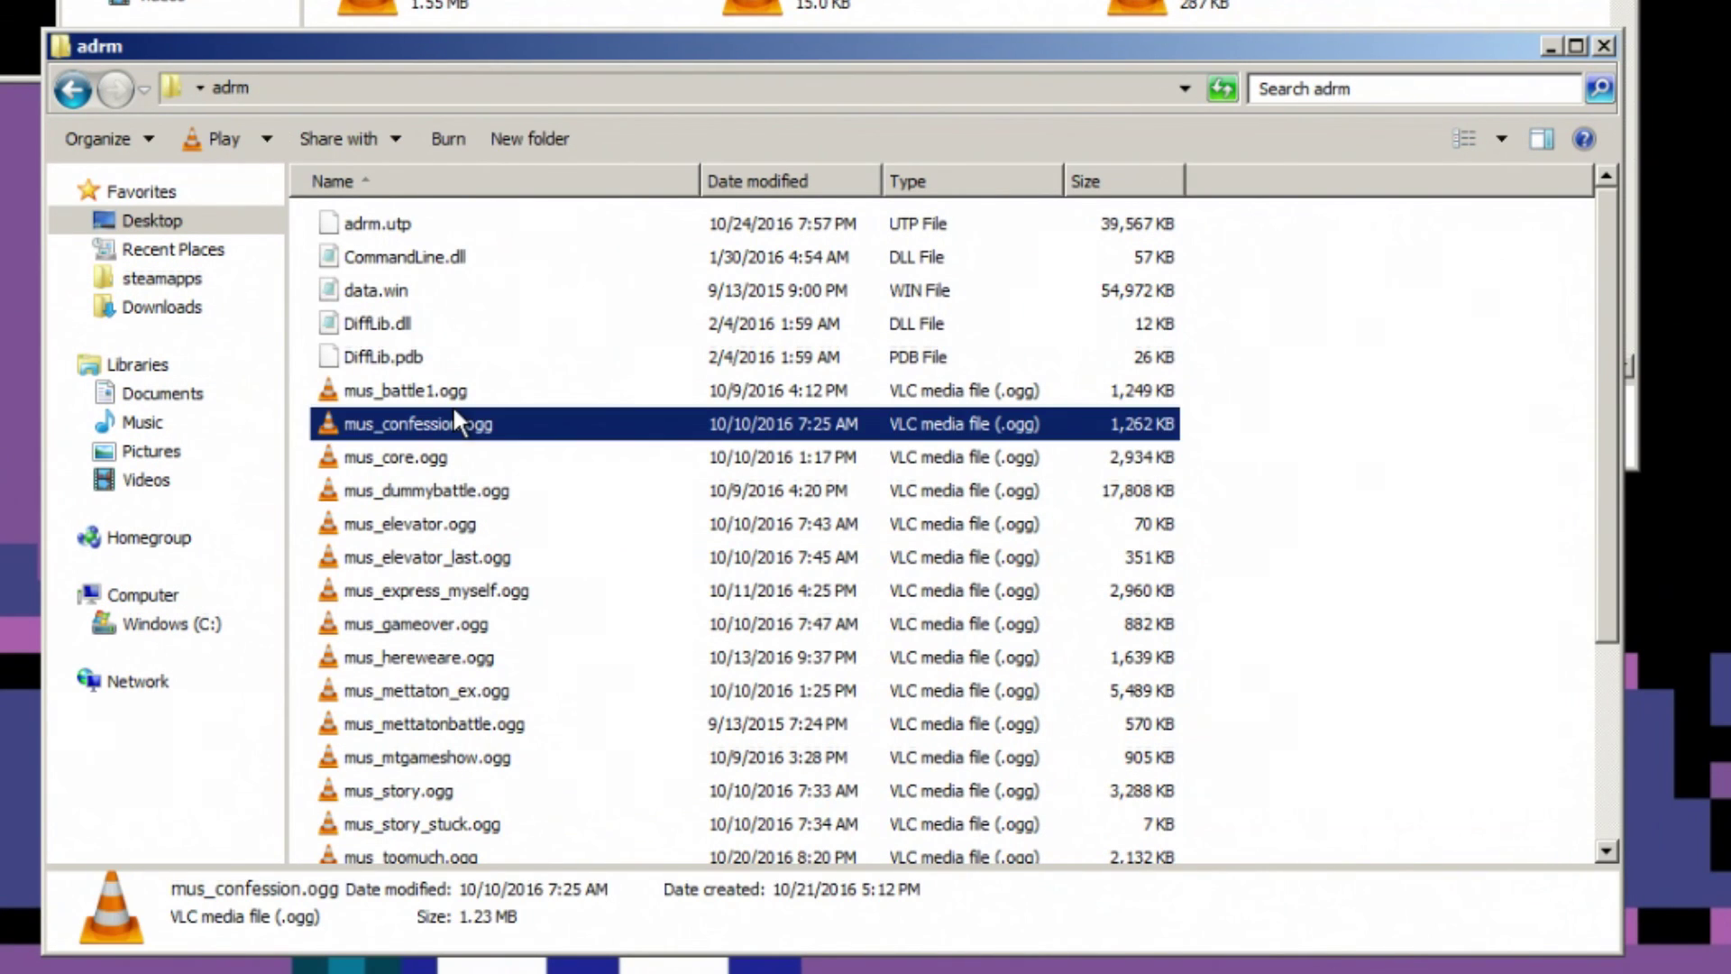
left_click(451, 402)
scroll(453, 406, "down", 3)
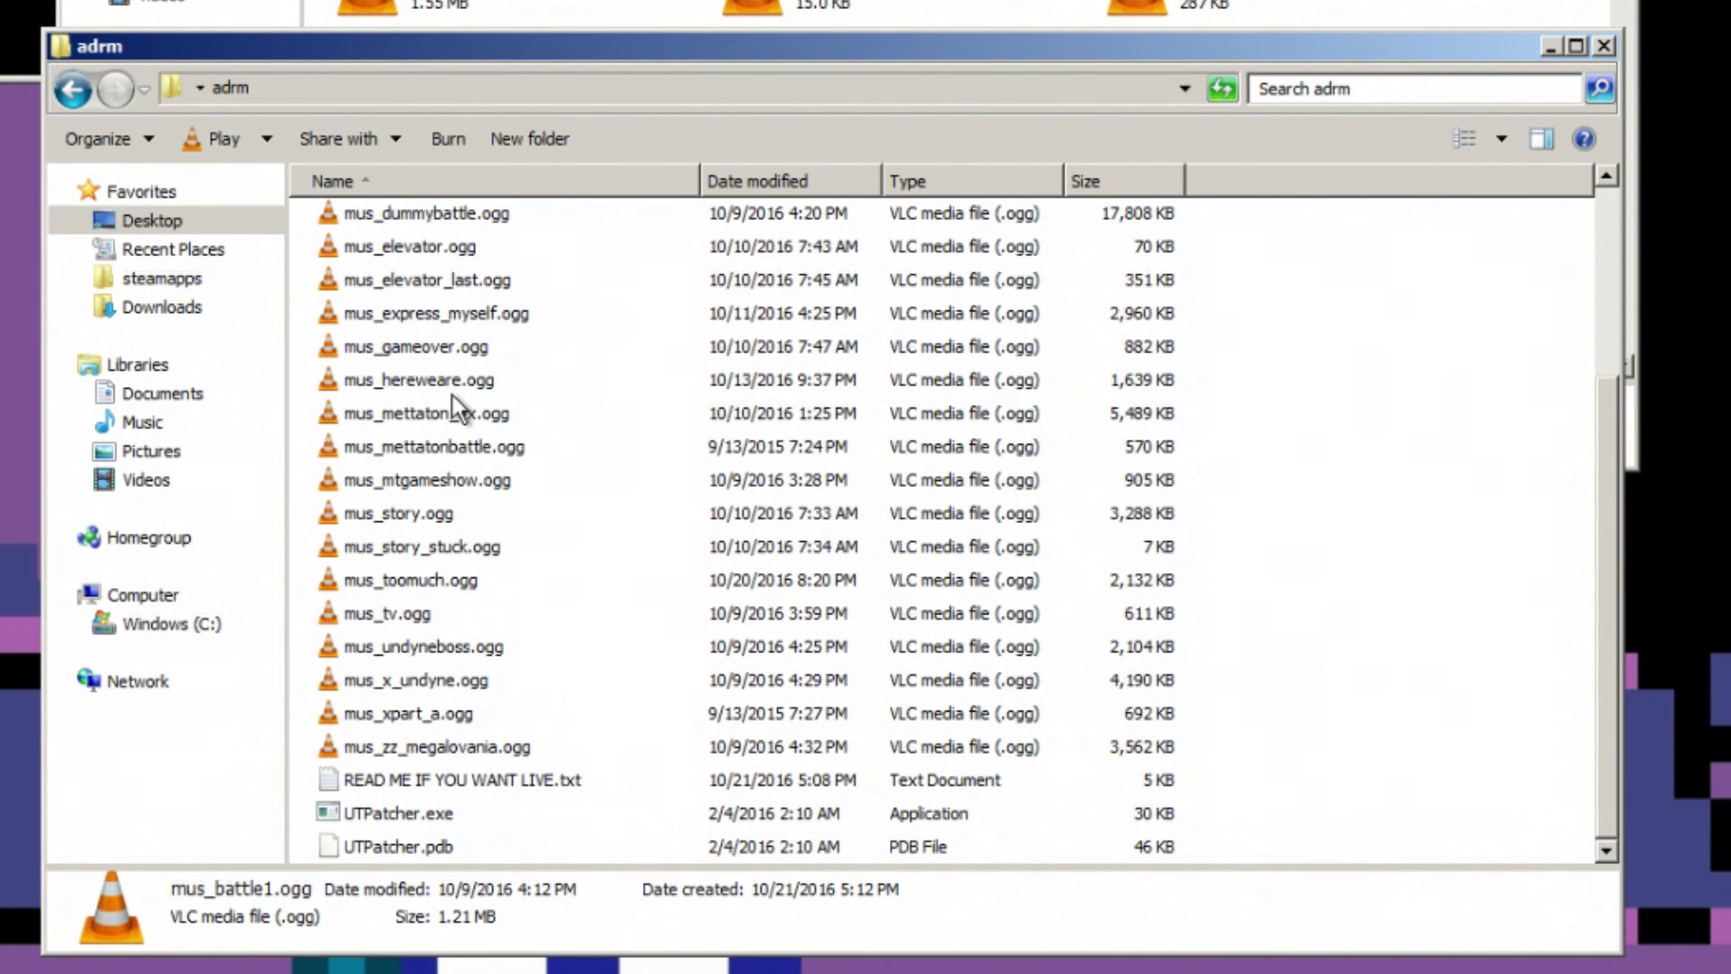
scroll(452, 395, "up", 3)
scroll(452, 395, "down", 3)
Step: Select tracks through mus_zz_megalovania minus undyneboss, x_undyne, zz_megalovania; drag the 17 into Undertale
left_click(409, 750, "shift")
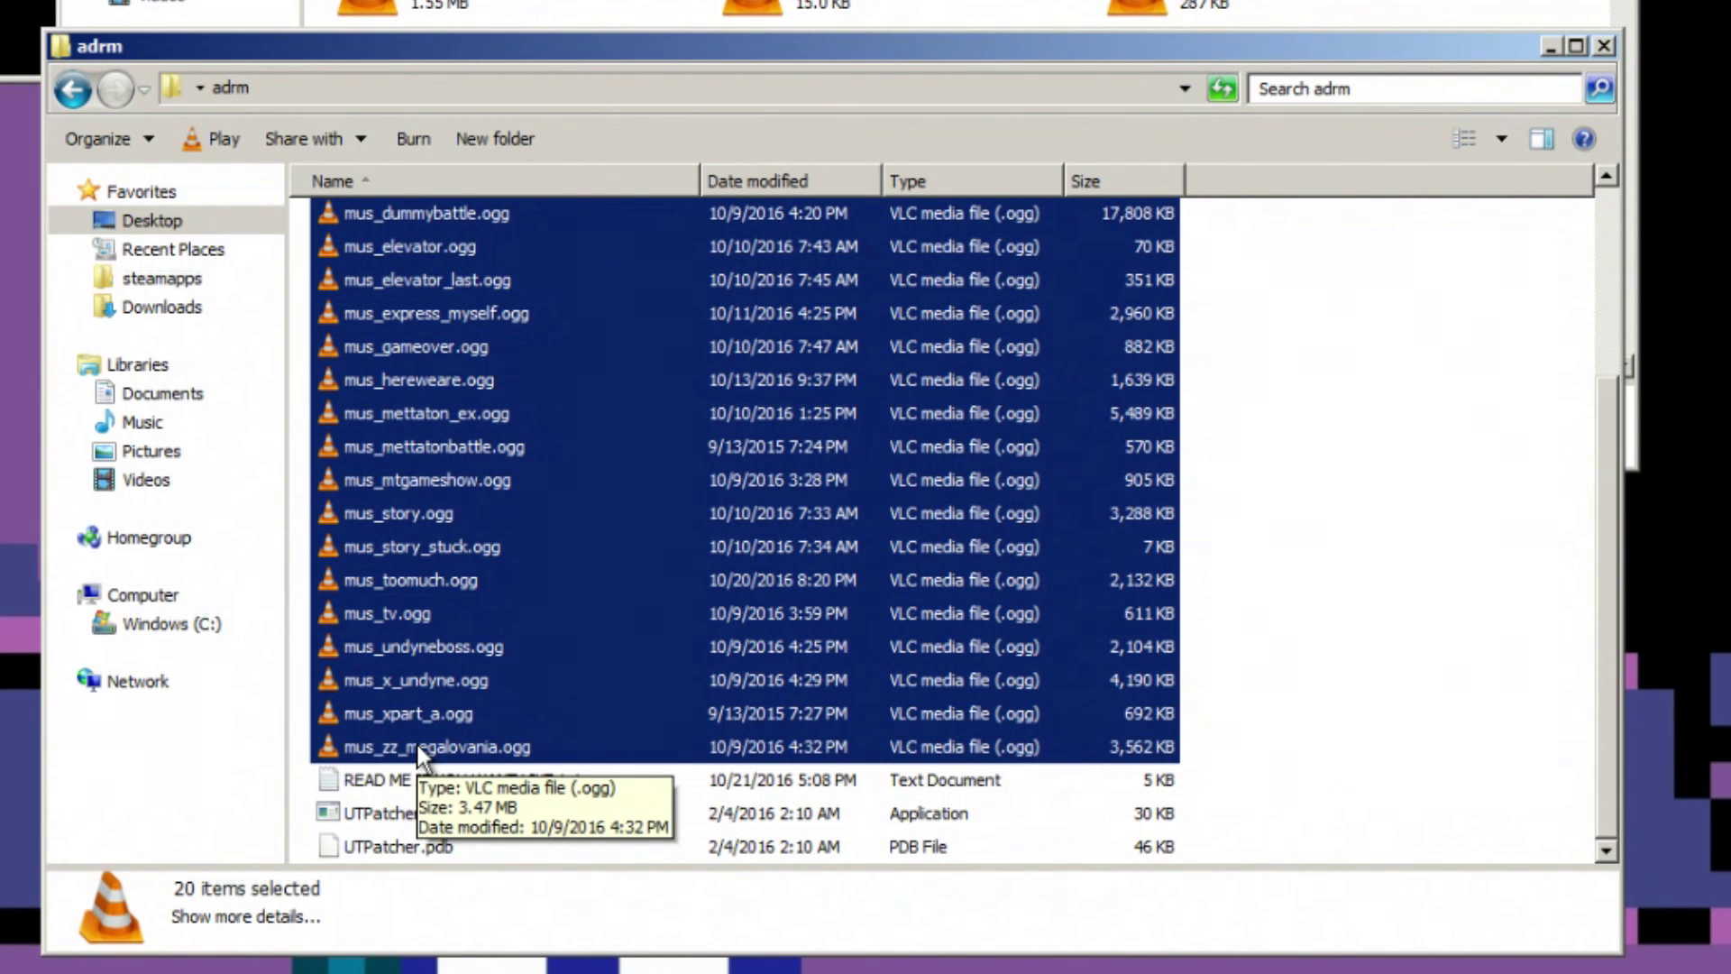
left_click(396, 656, "ctrl")
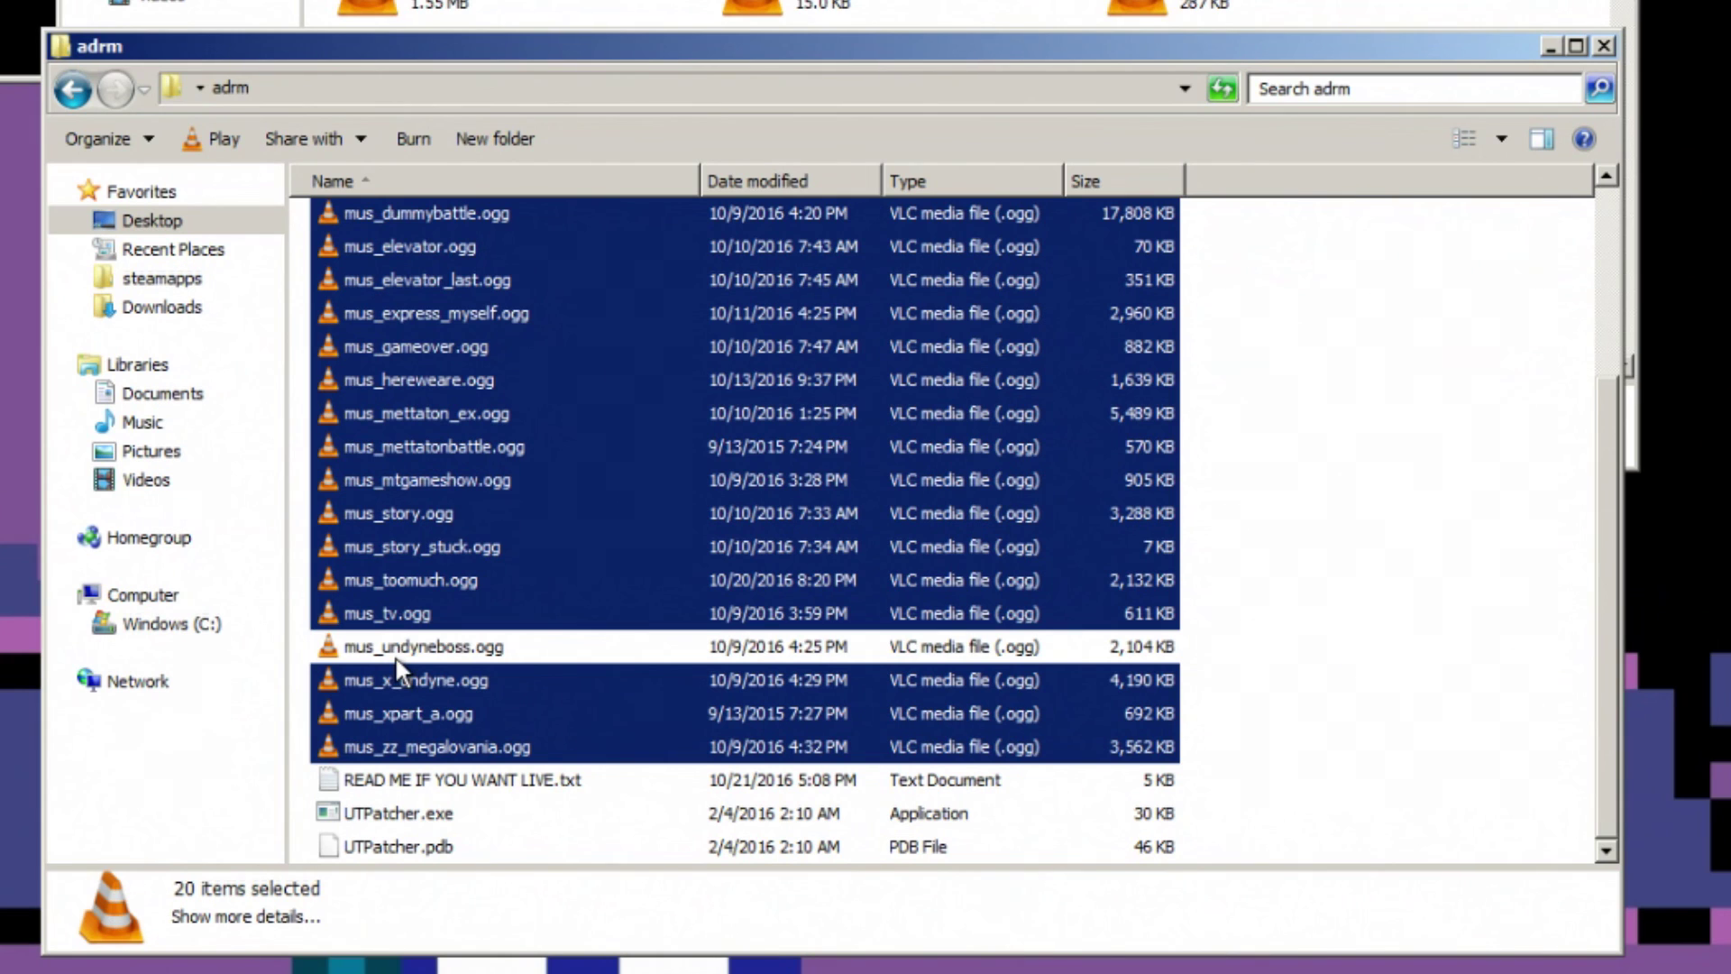
left_click(398, 678, "ctrl")
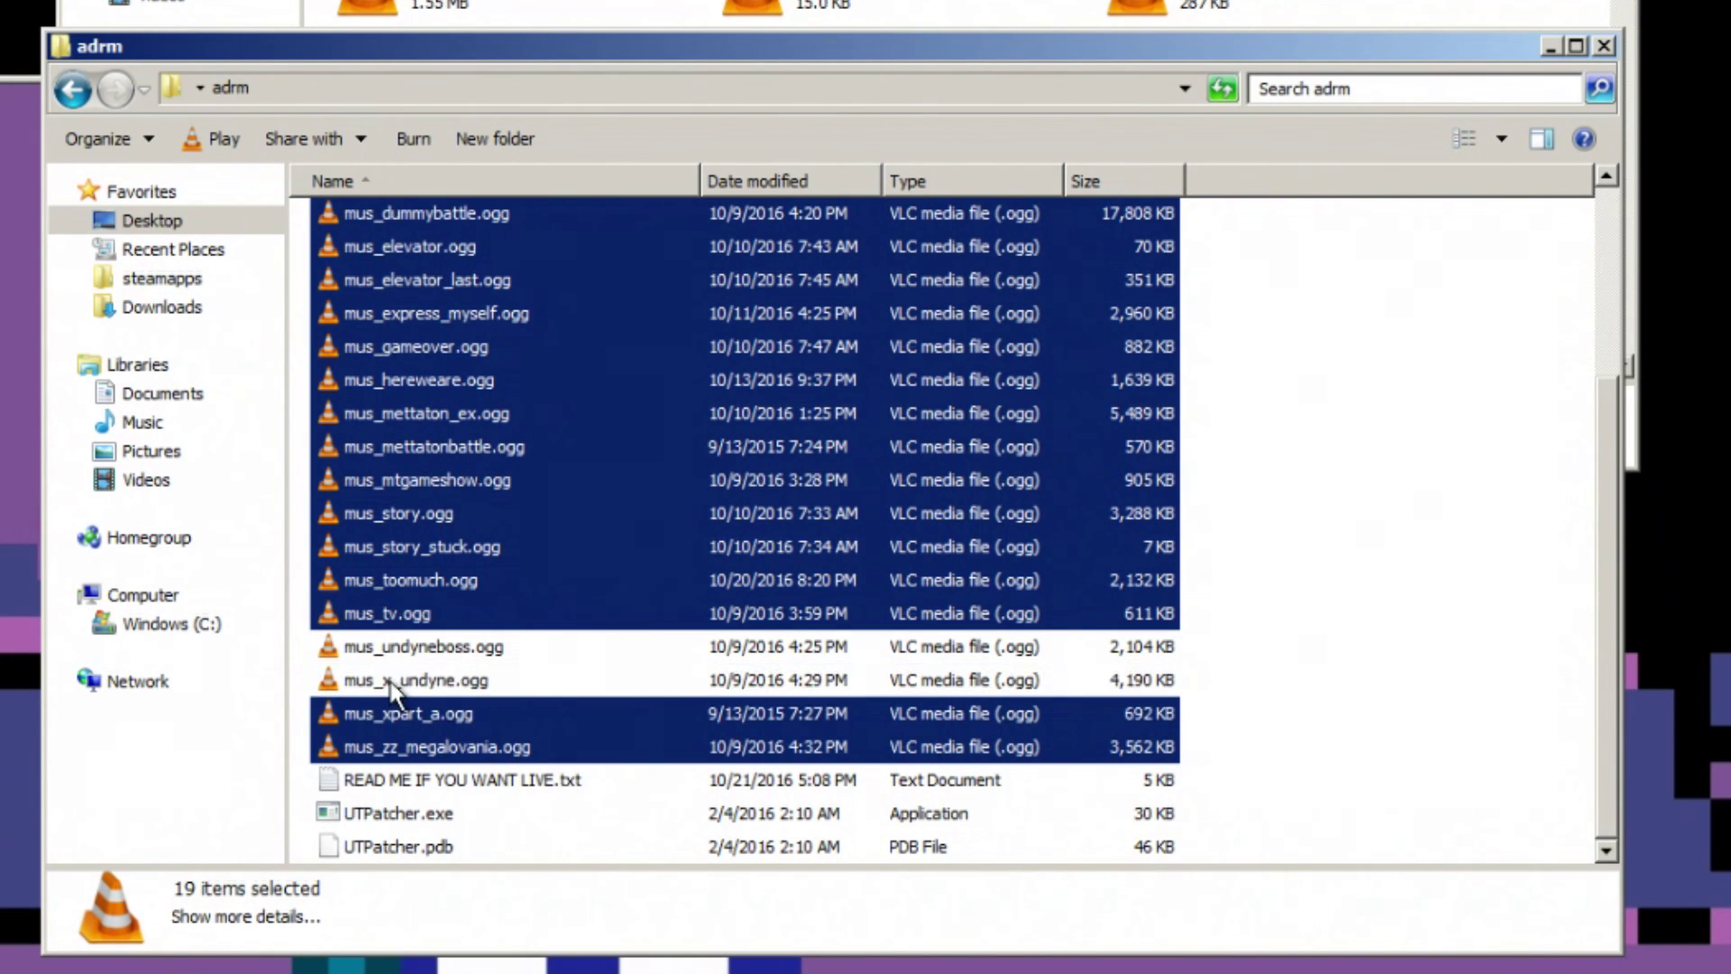
left_click(386, 754, "ctrl")
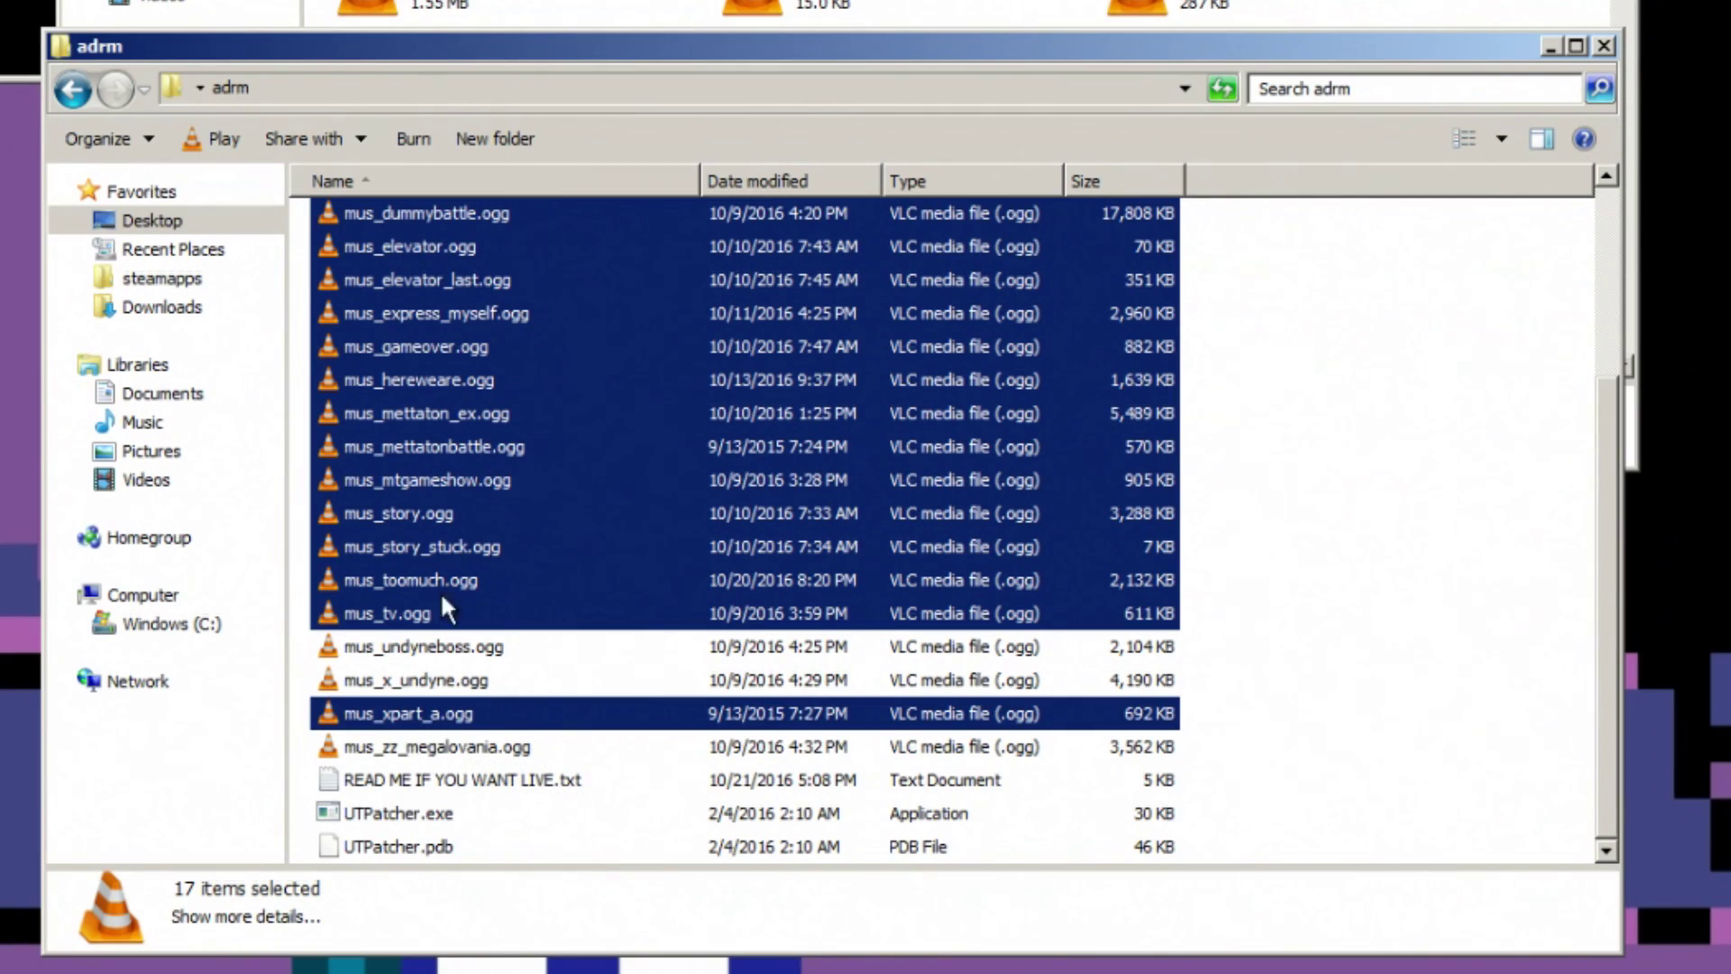
left_click_drag(381, 391, 1428, 171)
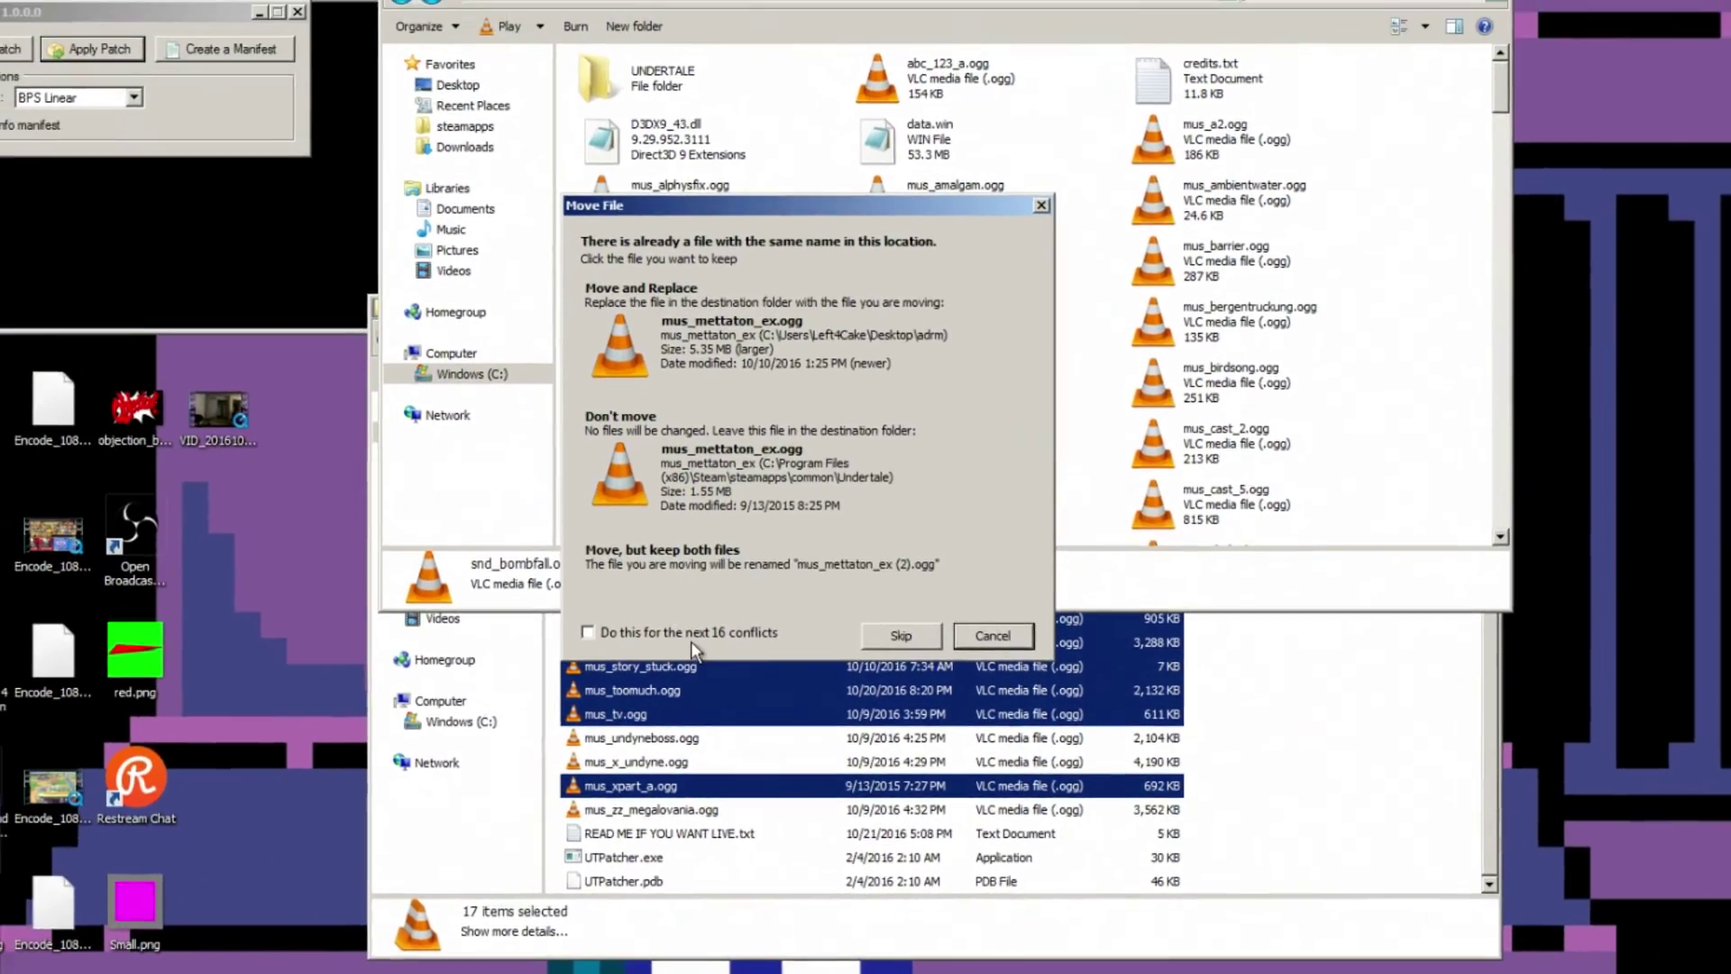
Step: Replace all 17 conflicting game tracks with the mod versions, then check mus_hereweare.ogg
left_click(523, 596)
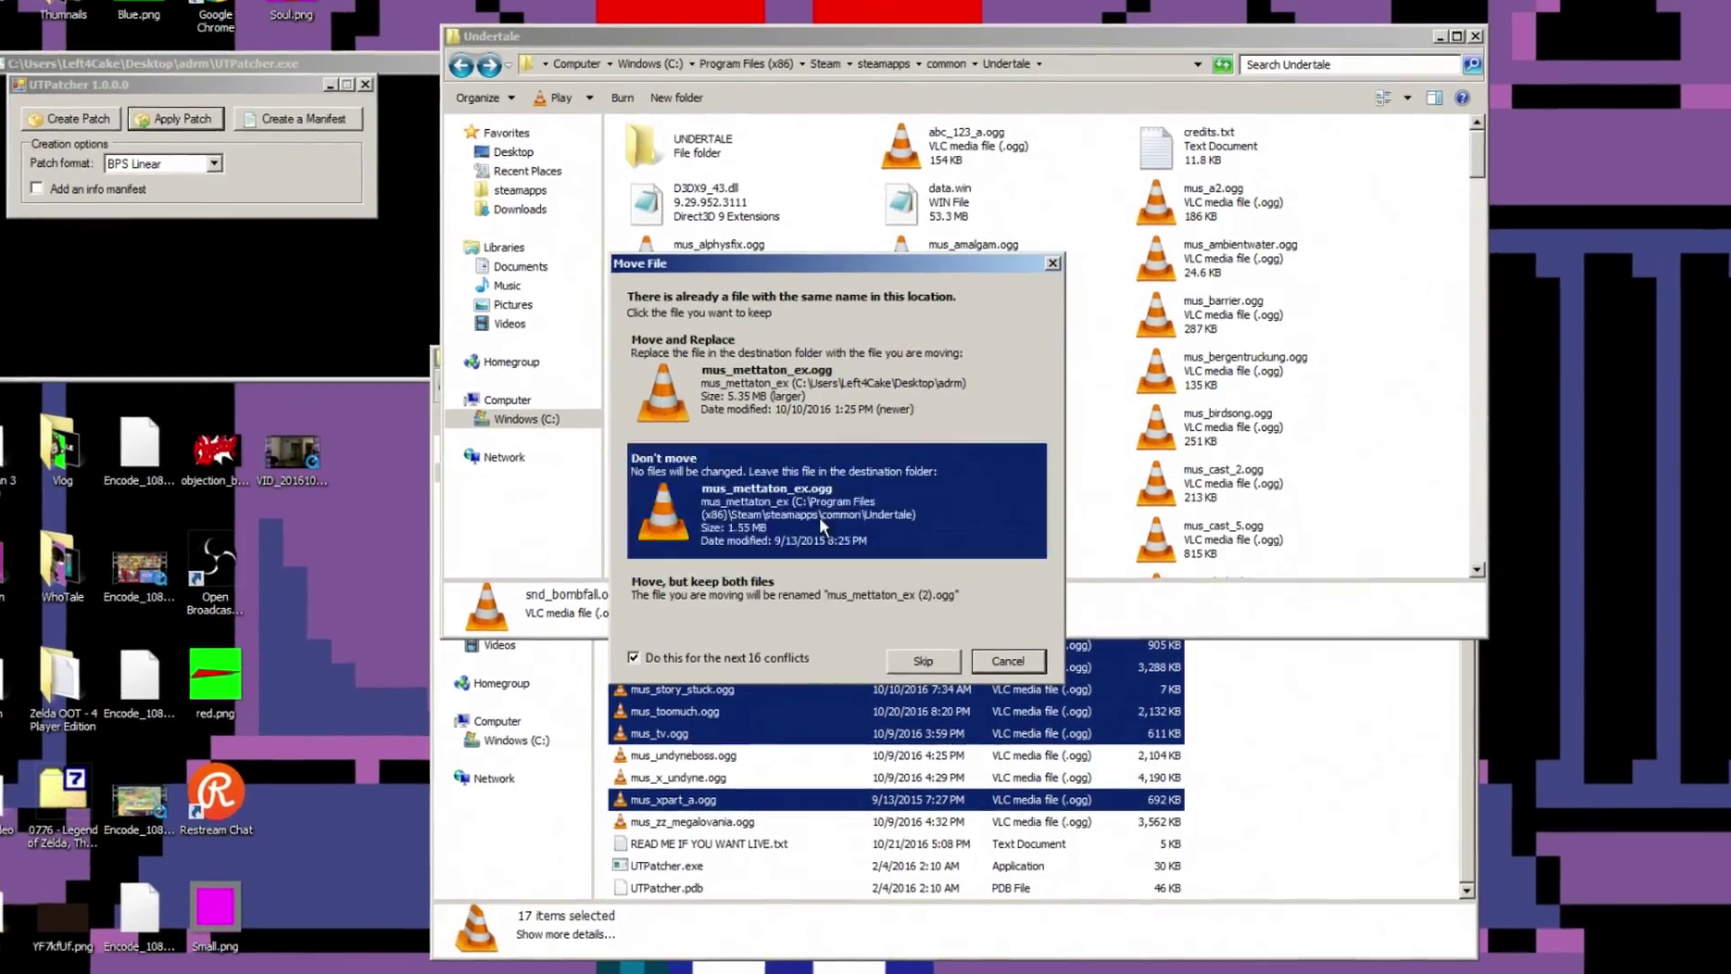
left_click(819, 516)
left_click(740, 897)
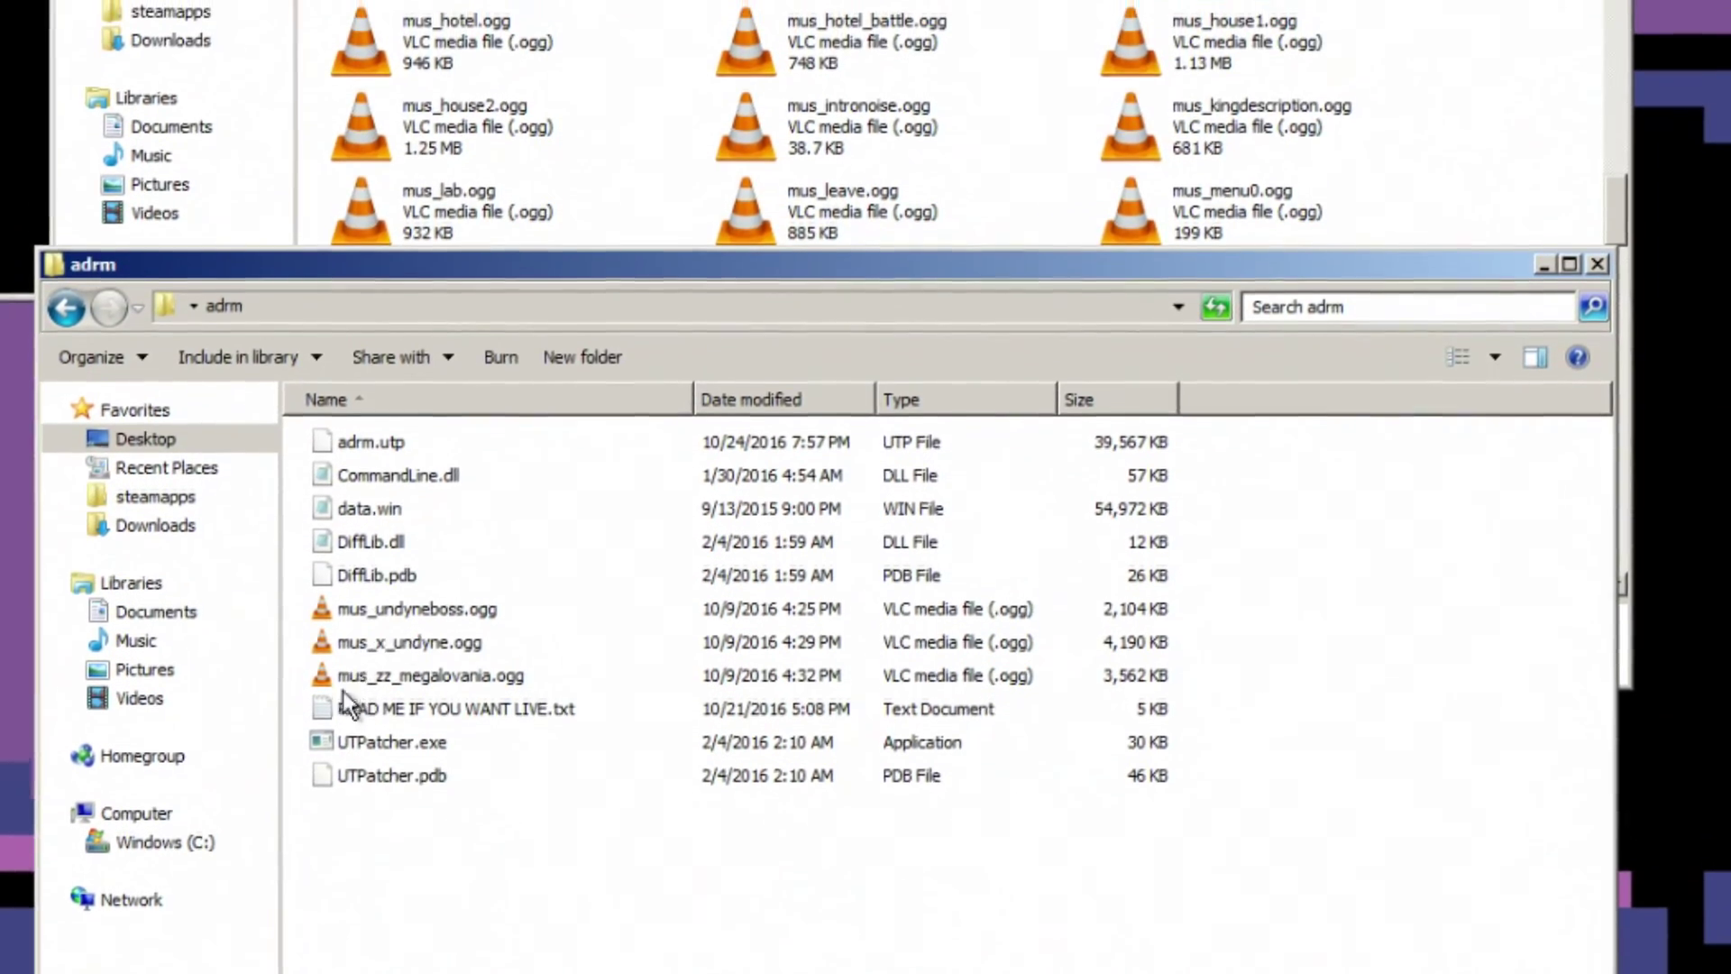
left_click(1353, 2)
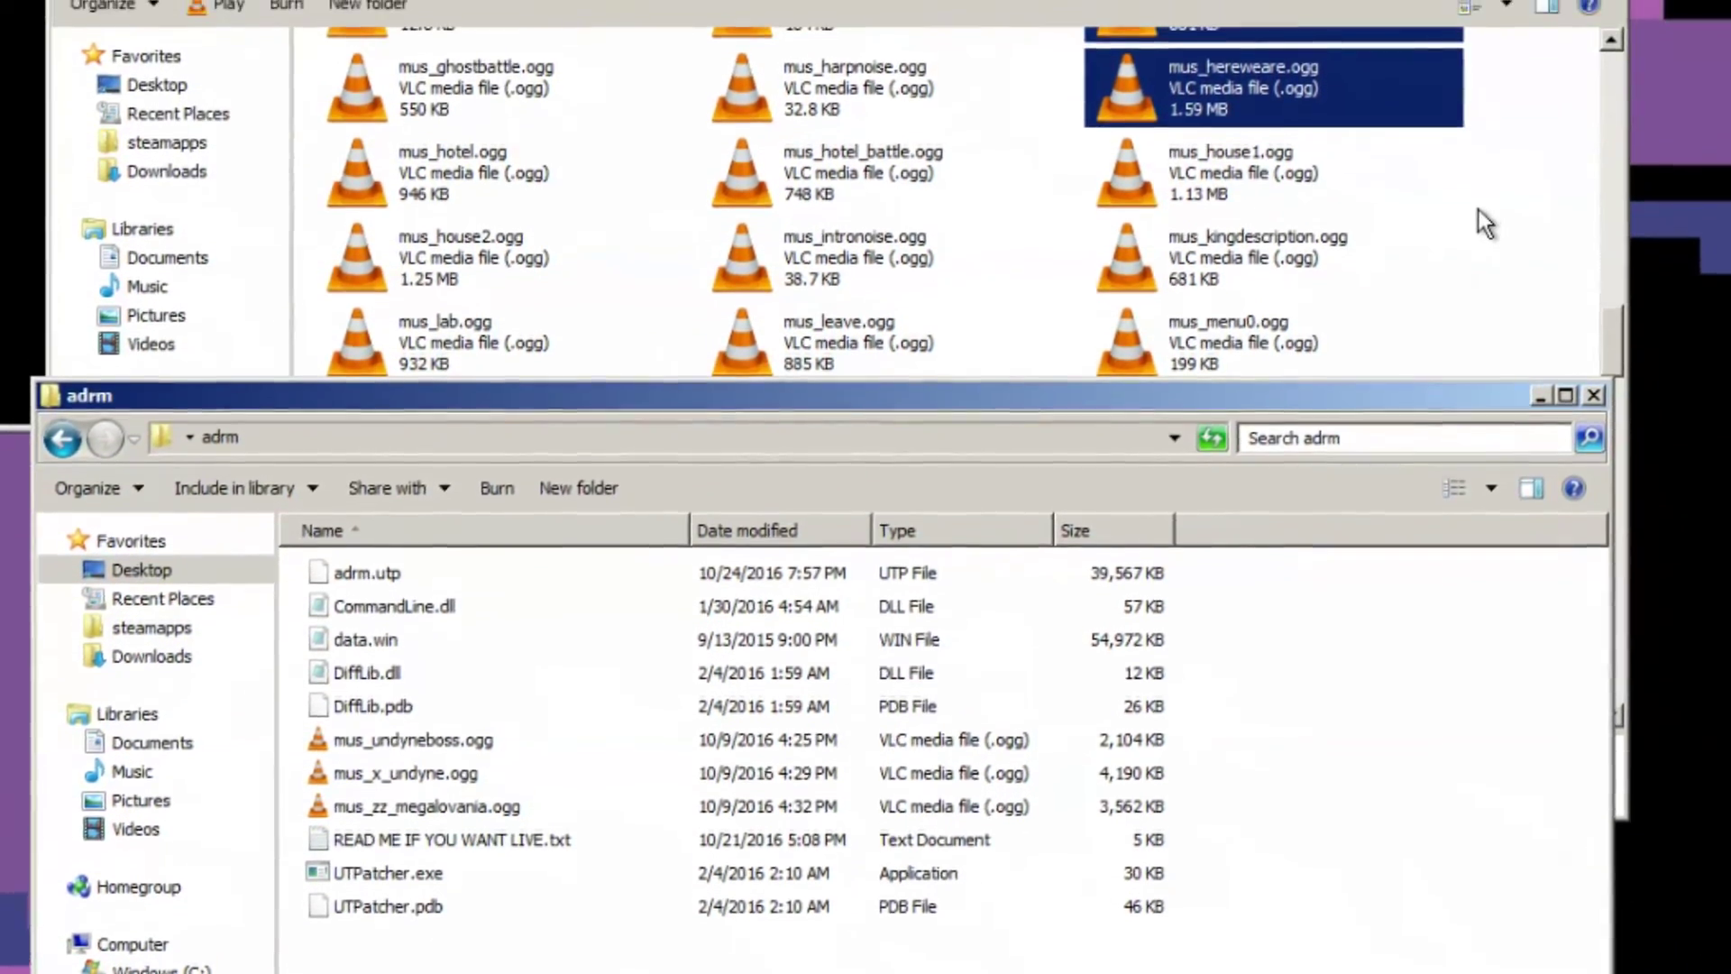
left_click(1479, 135)
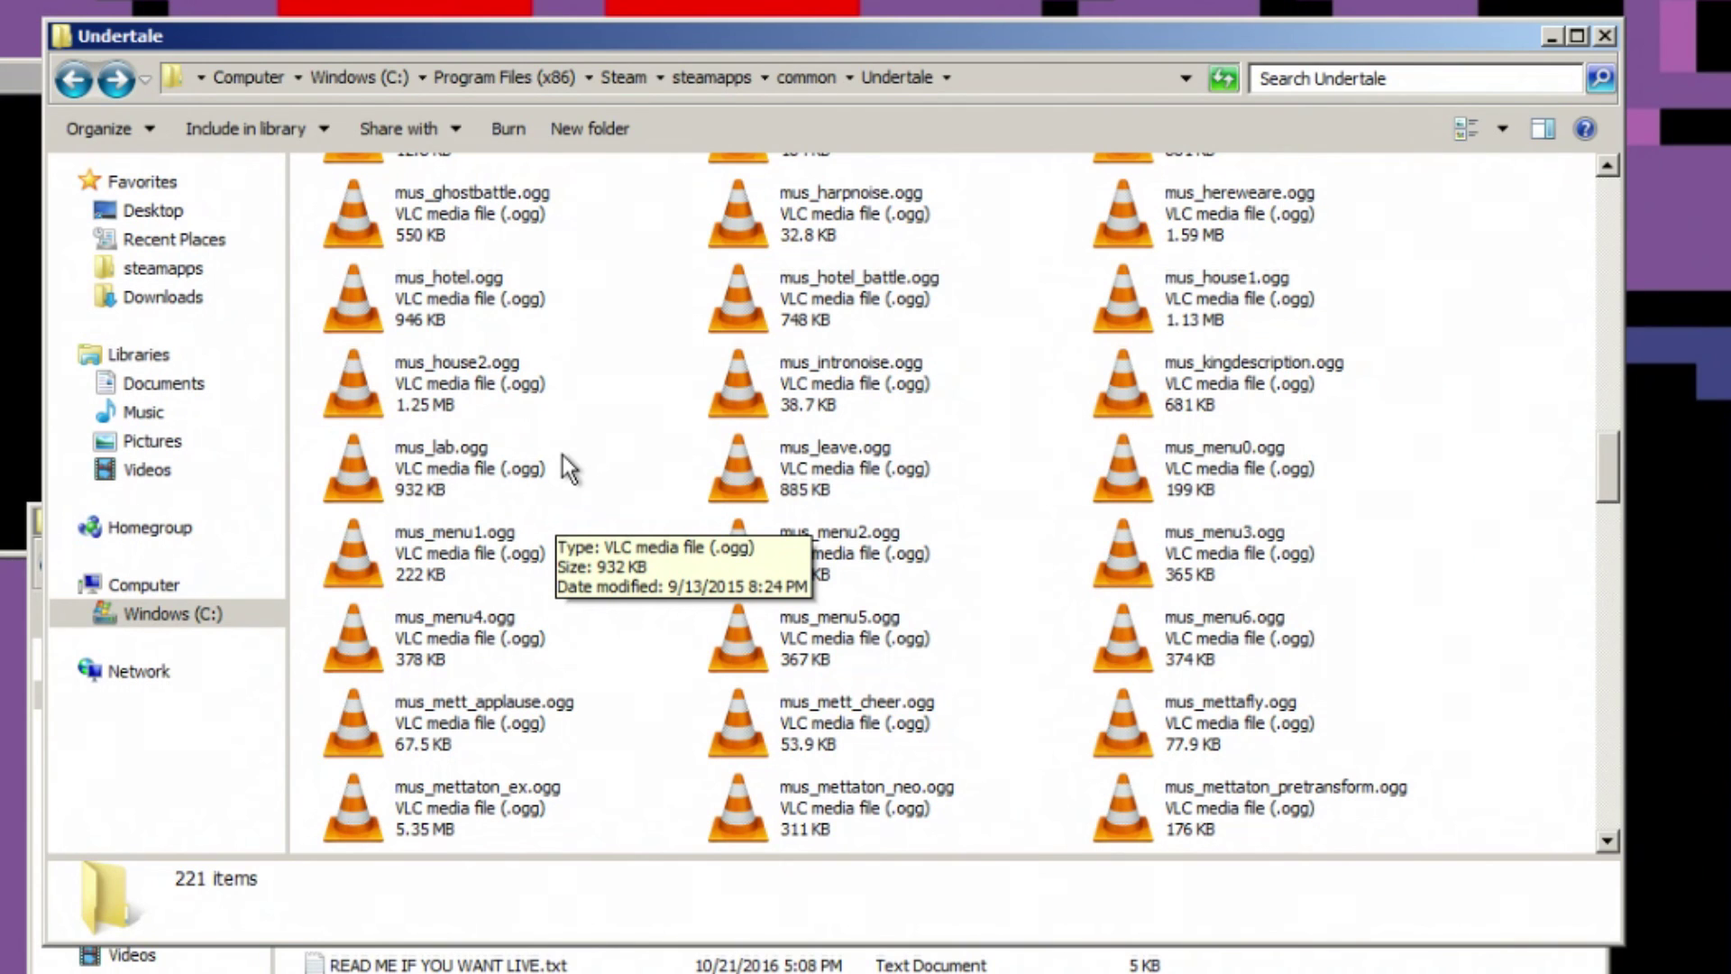
Step: Open Downloads in a second window and select Asrielovania.wav
scroll(1460, 565, "down", 3)
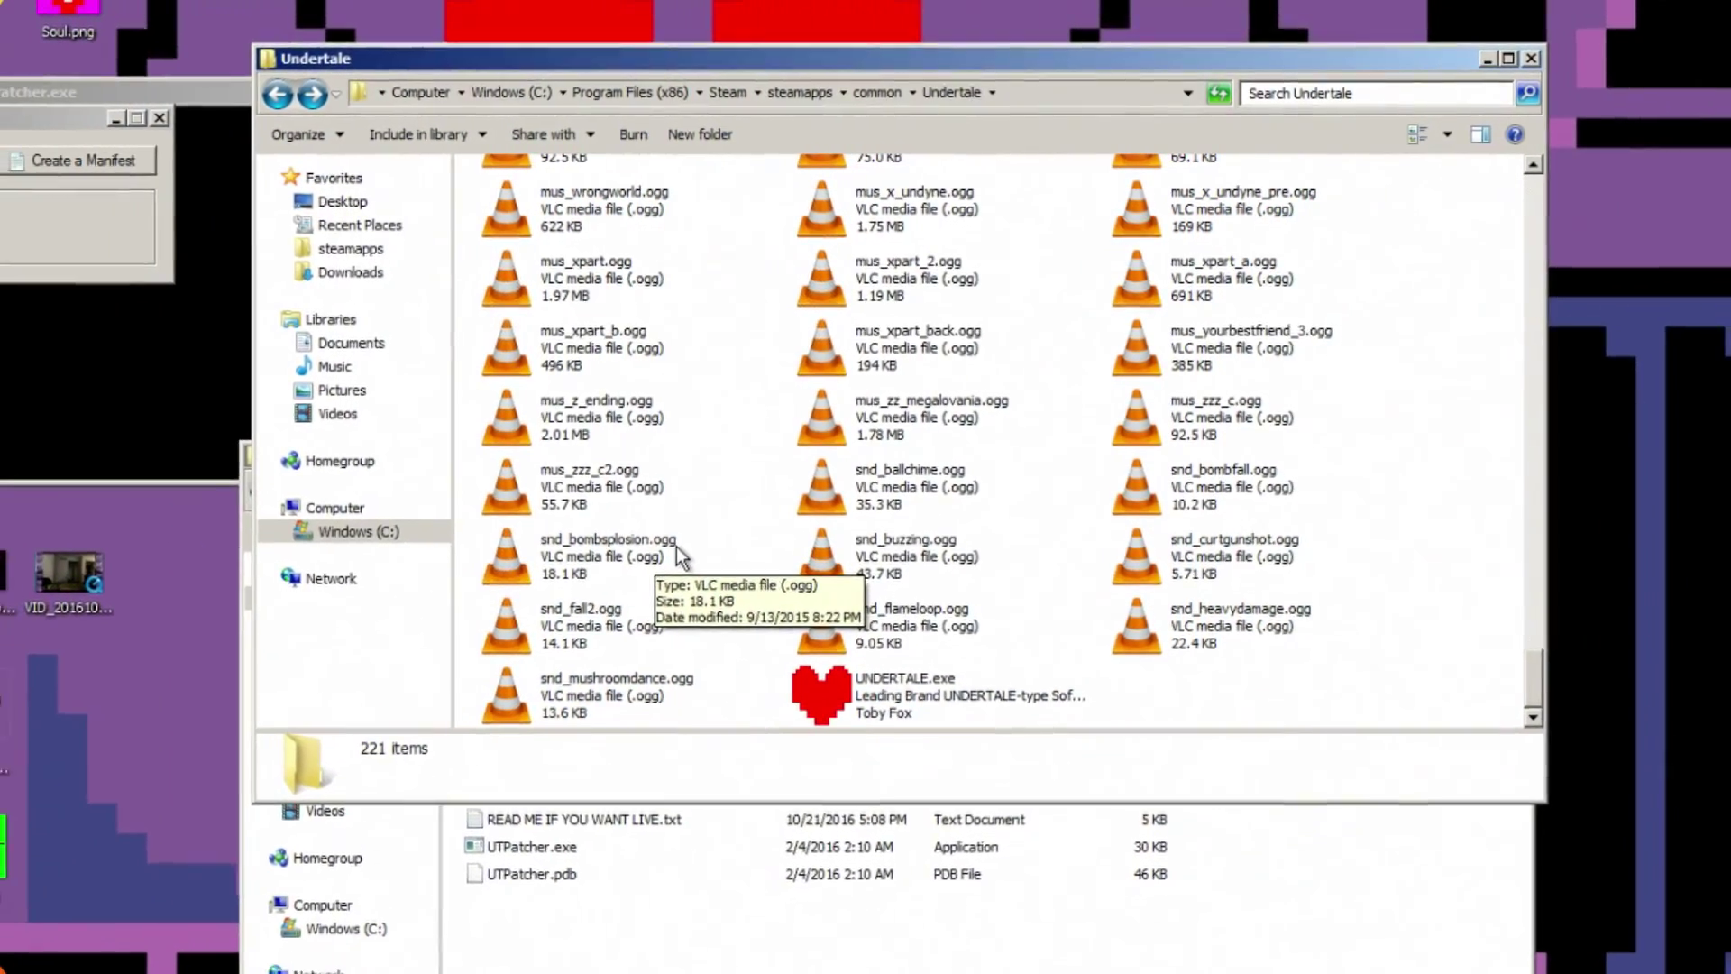
key("alt+Tab")
left_click(394, 649)
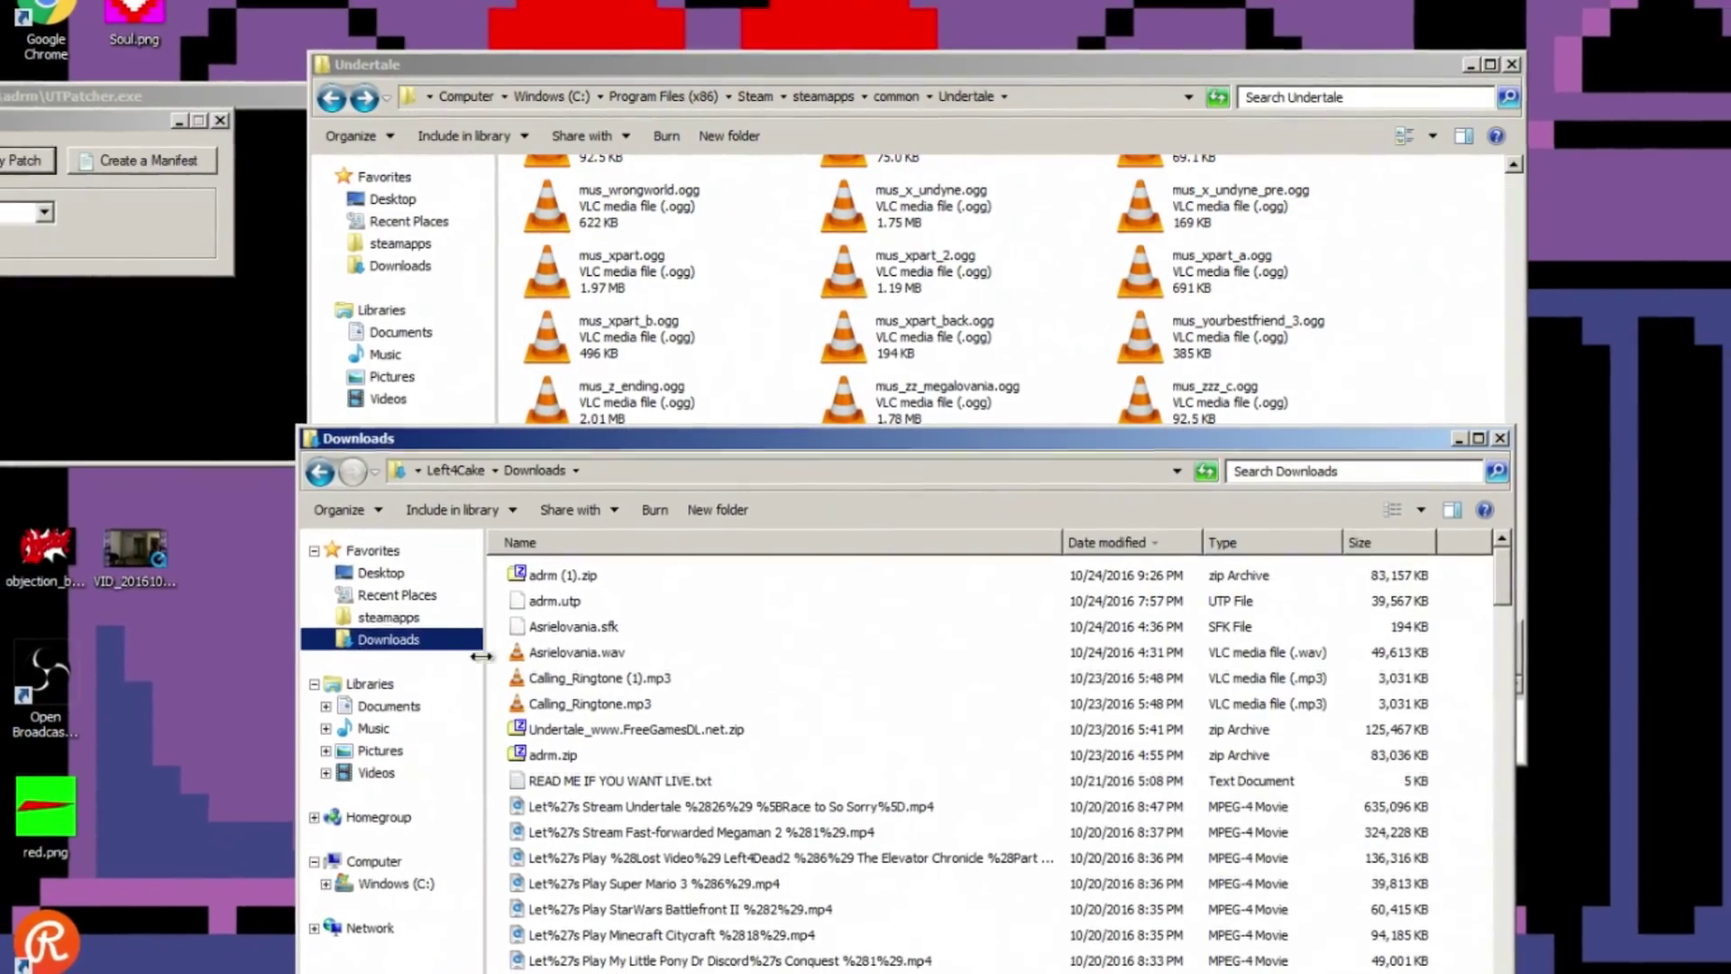
left_click(579, 663)
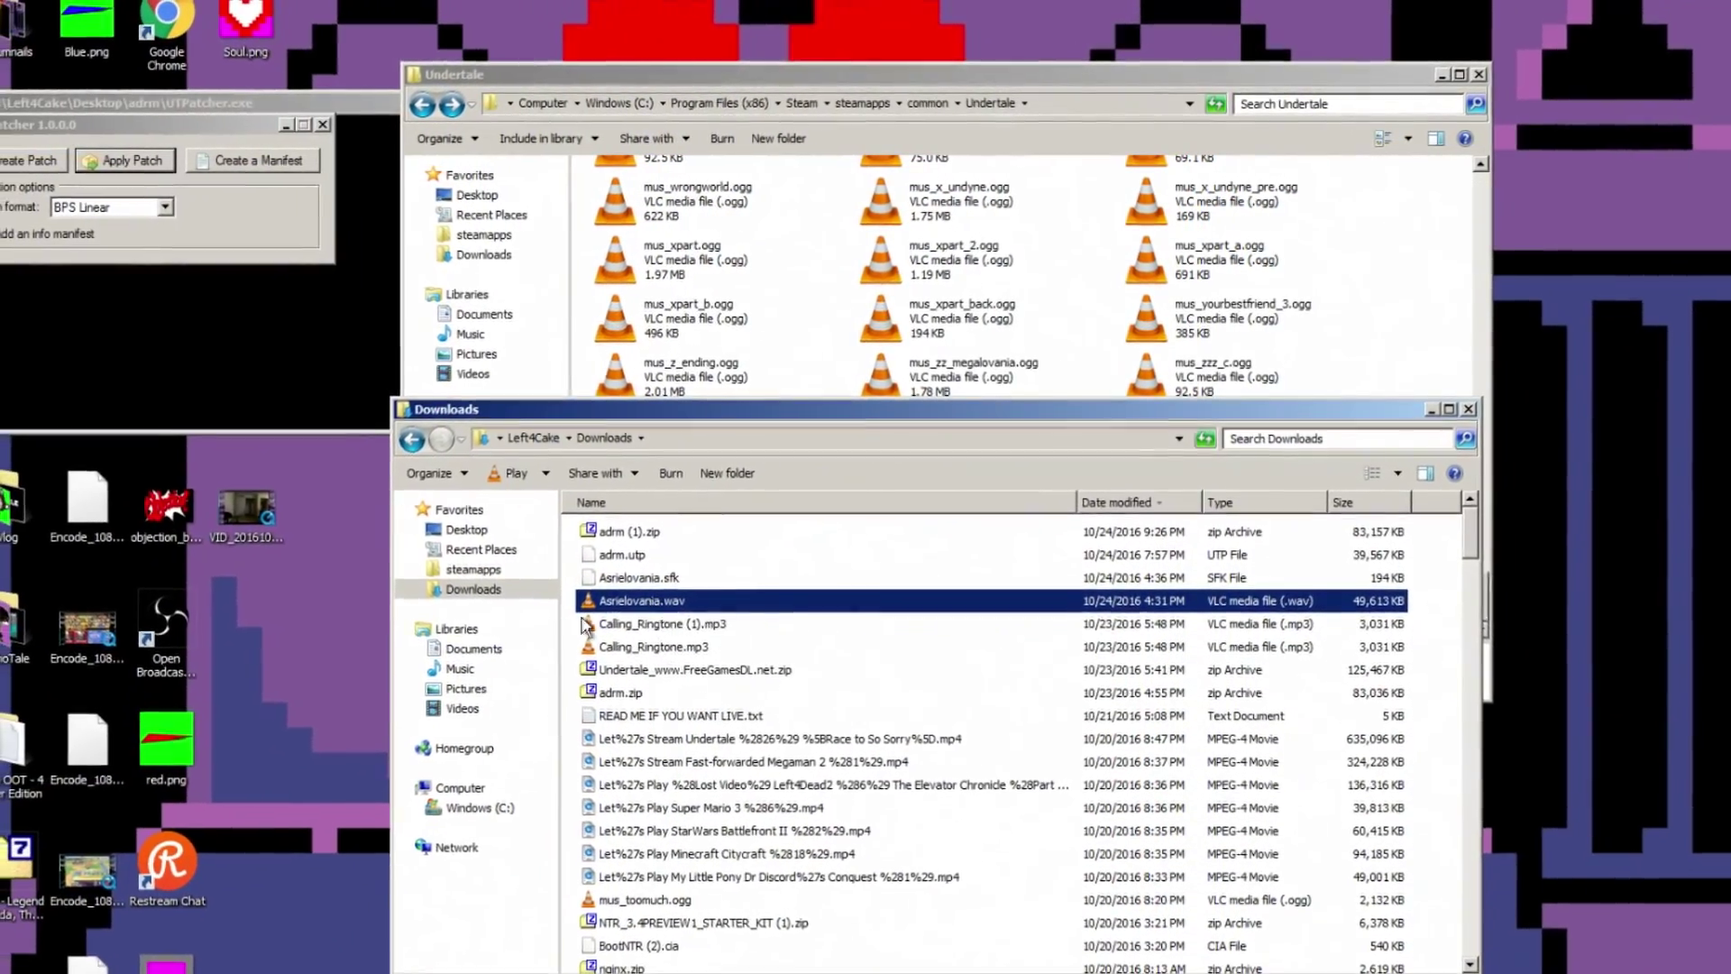
Step: Launch WinFF from the Start menu search
key("super")
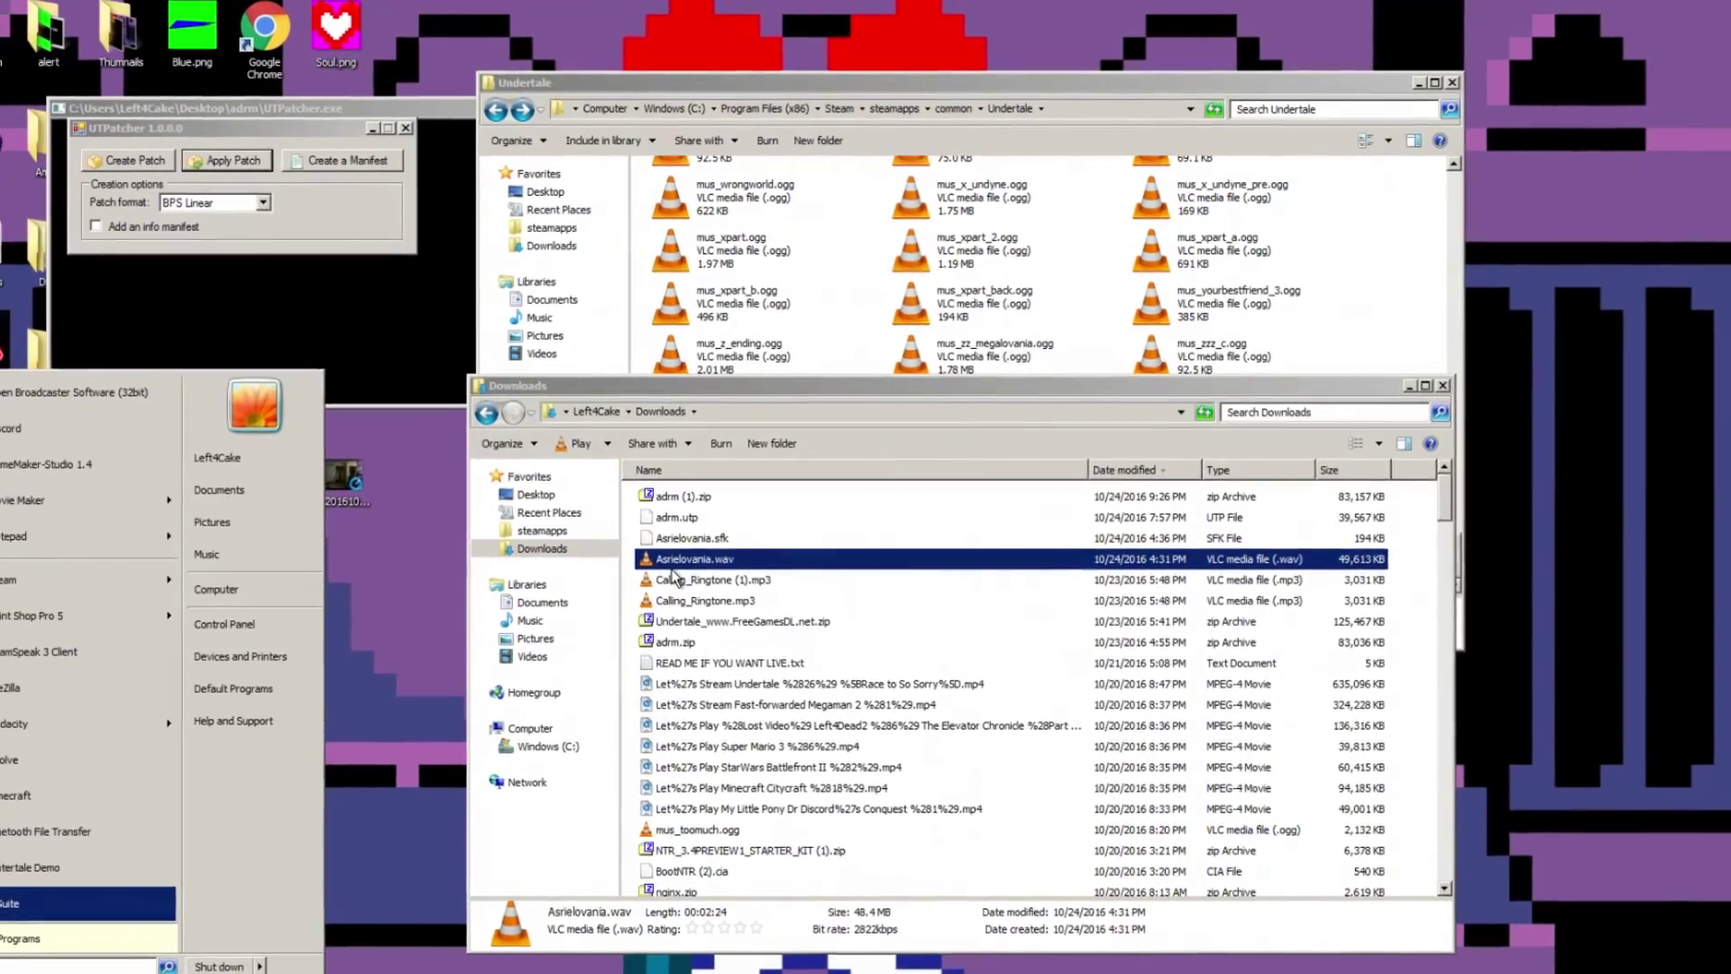
type("a")
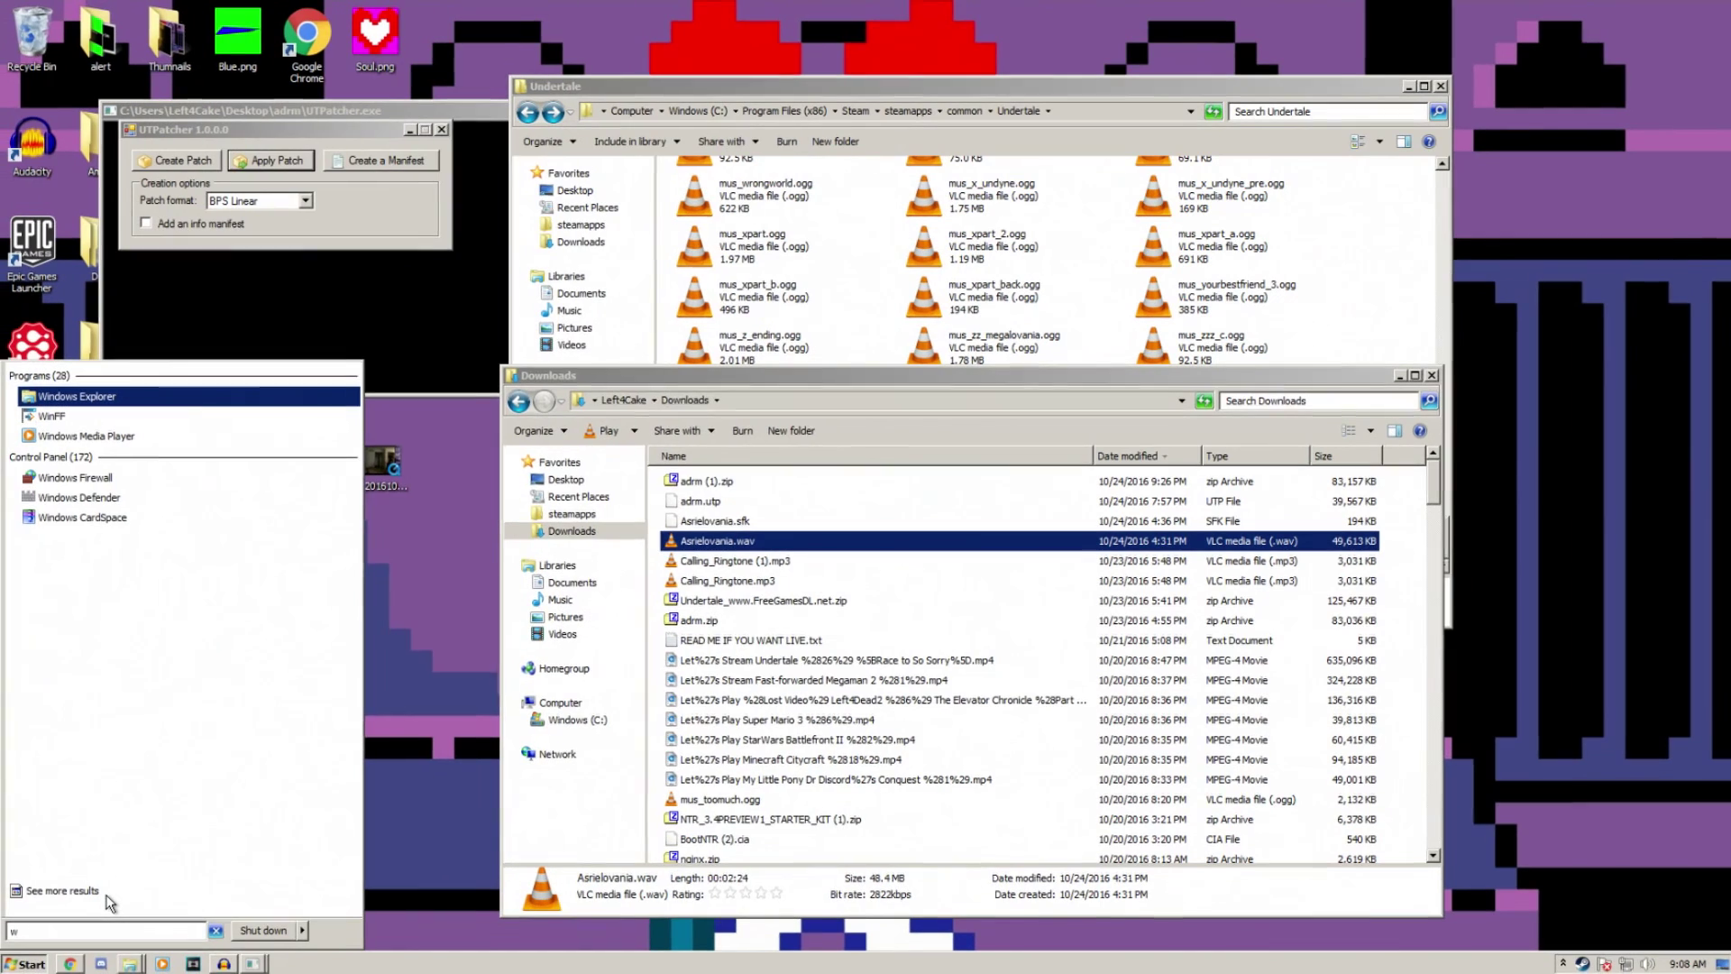
type("inff")
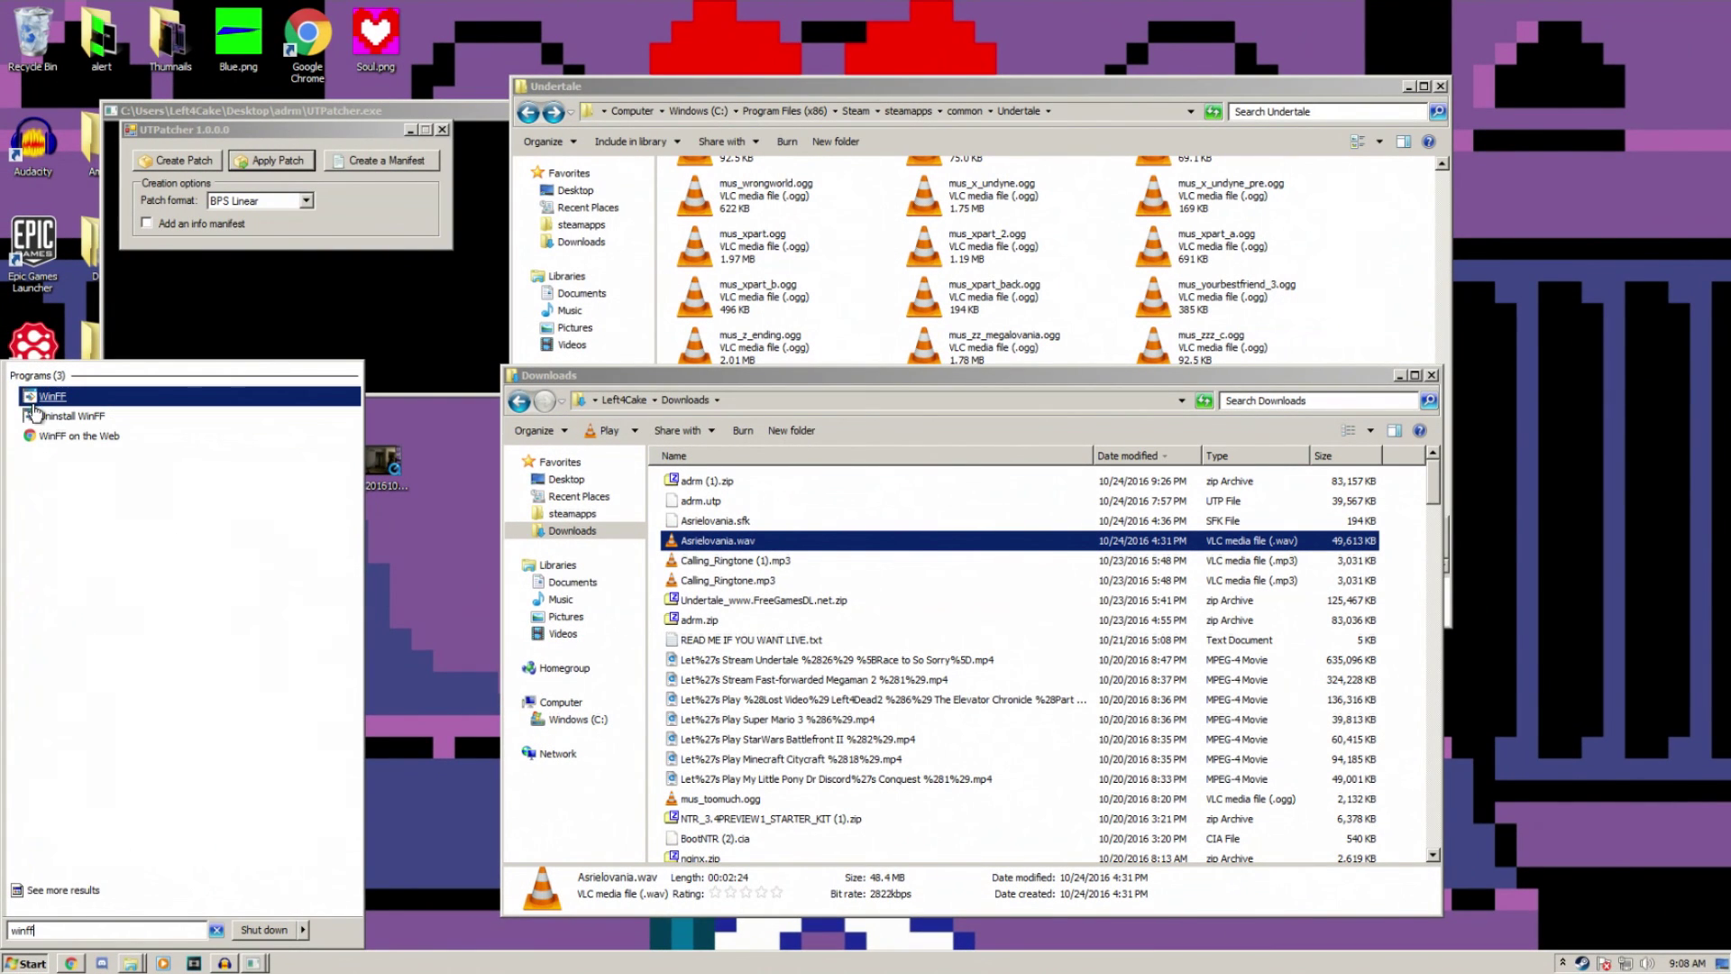
left_click(39, 399)
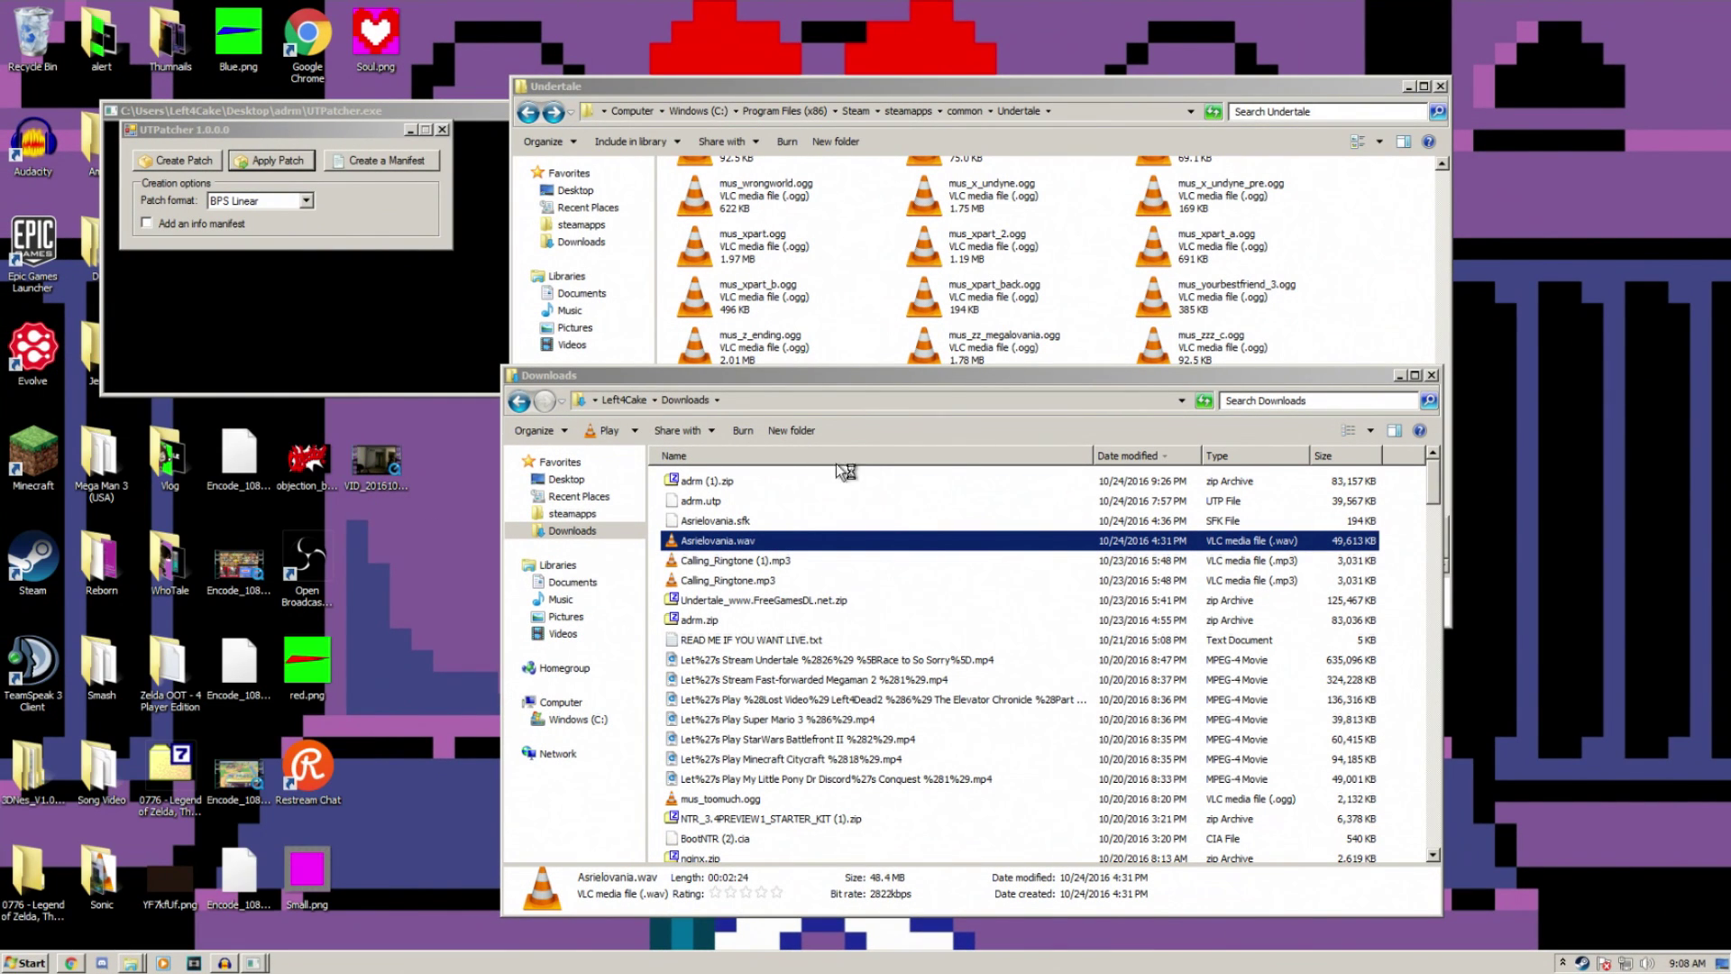
Step: Convert Asrielovania.wav with WinFF's Audio OGG preset into Asrielovania.ogg in Documents
left_click_drag(895, 322, 422, 144)
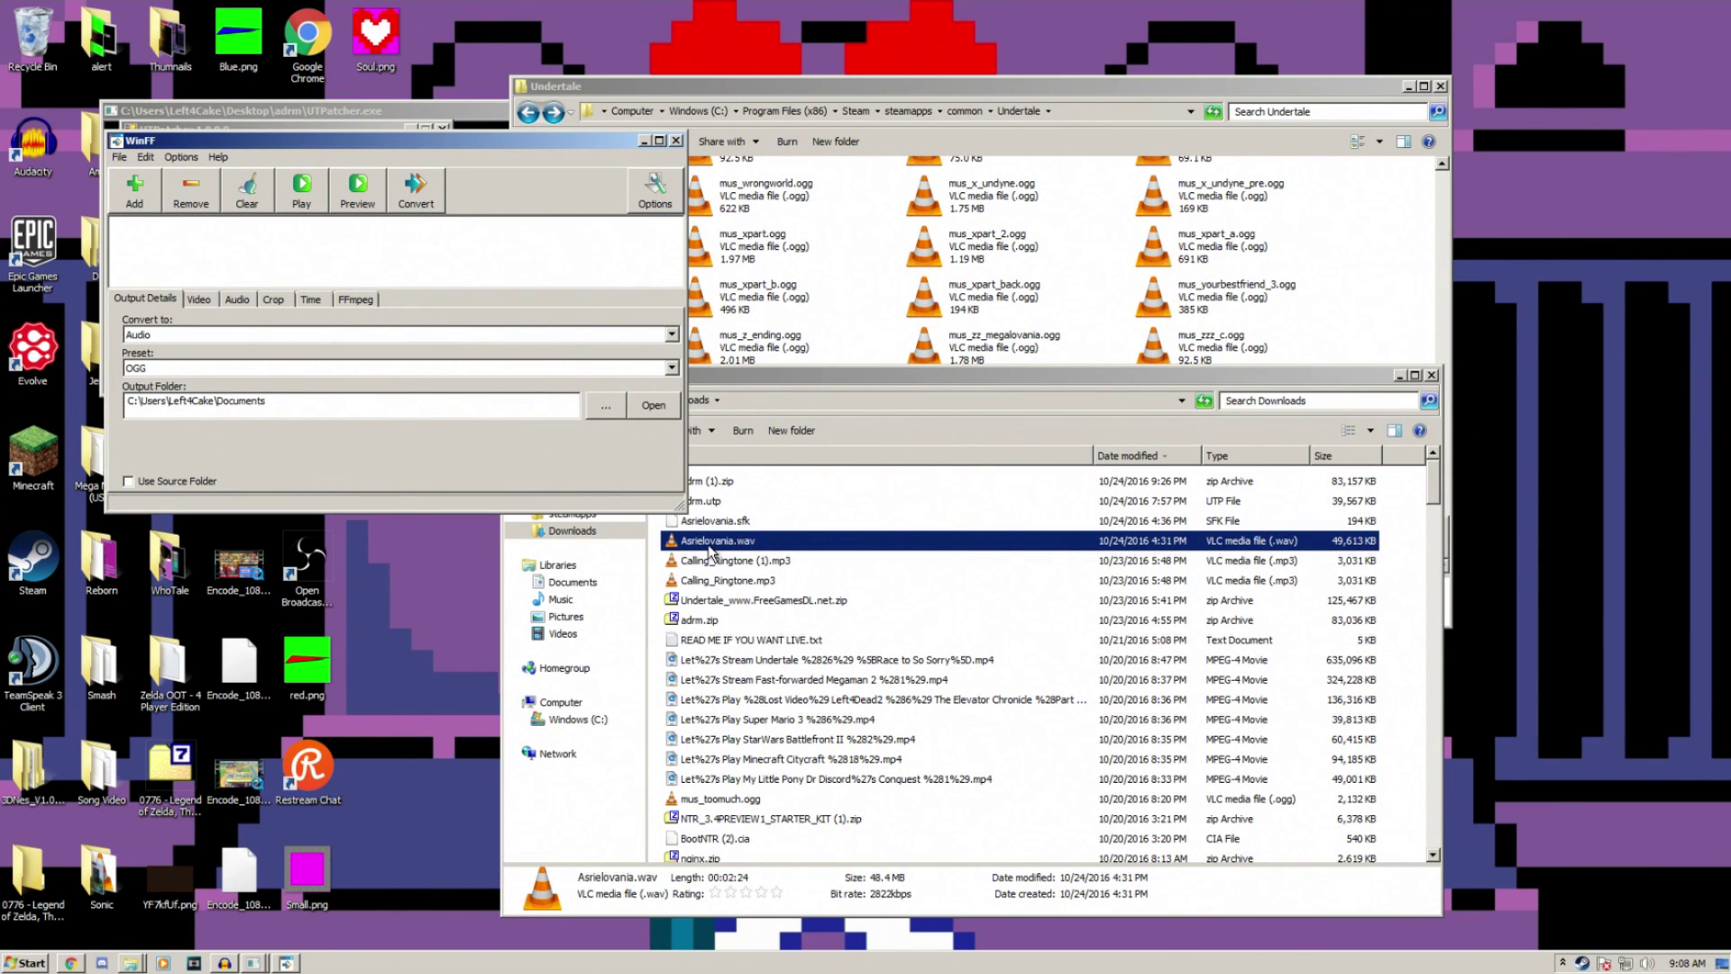
left_click_drag(712, 550, 364, 271)
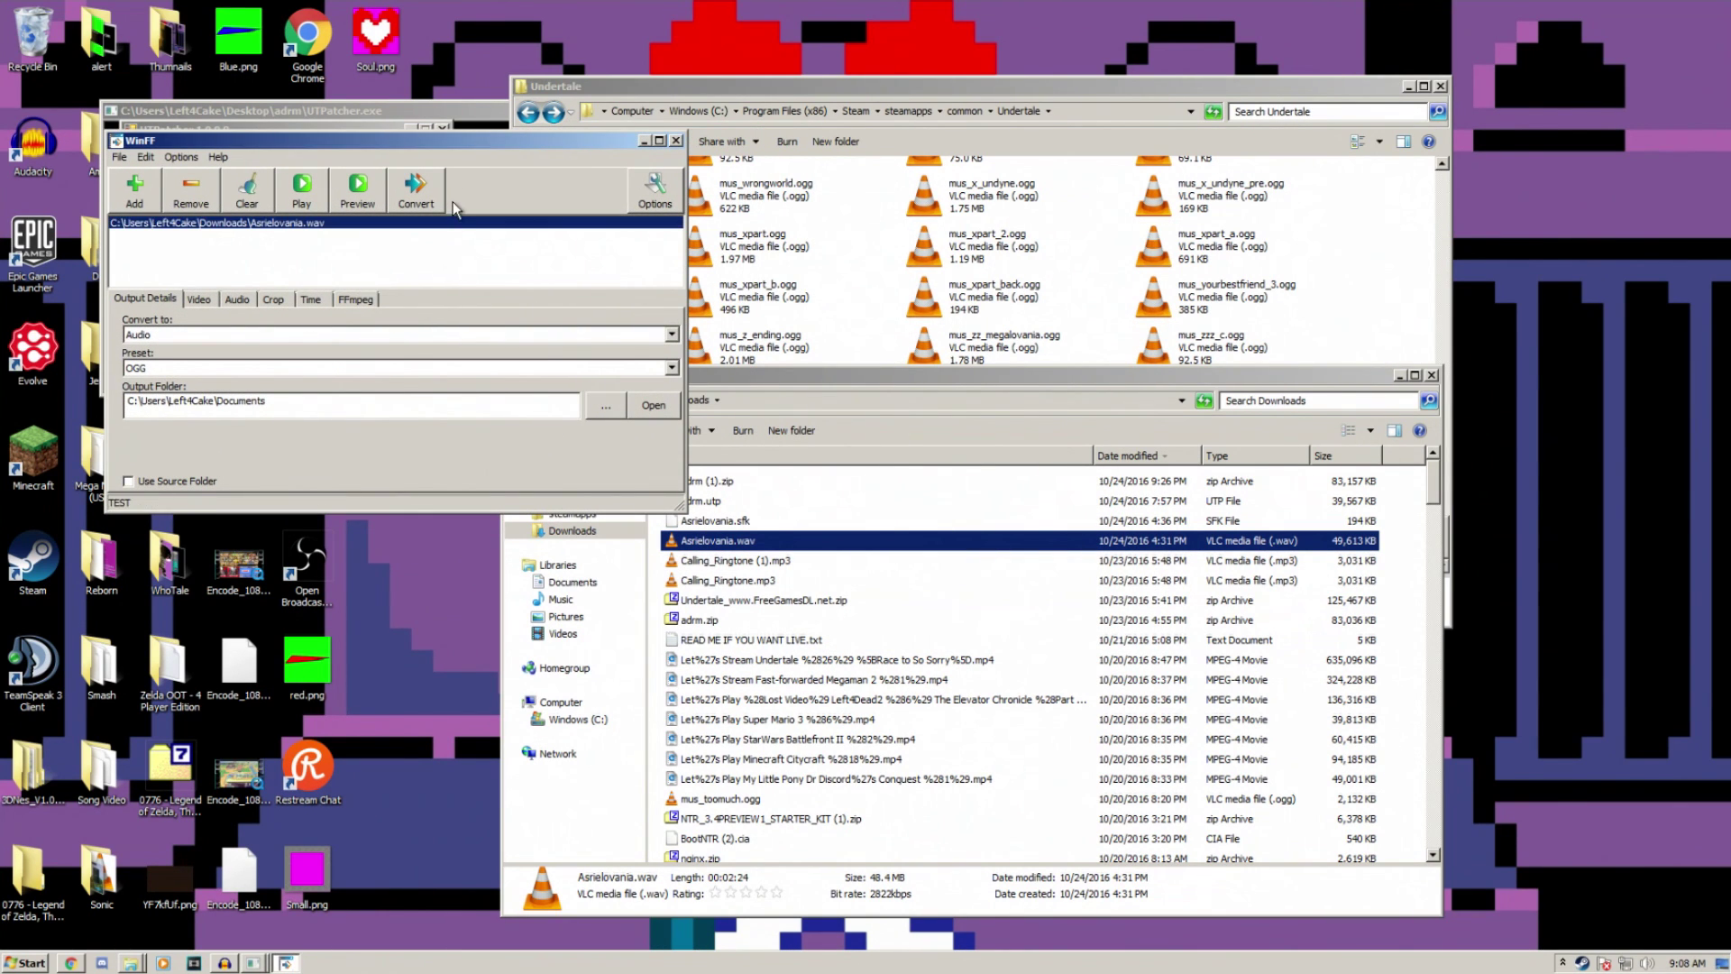
left_click(420, 200)
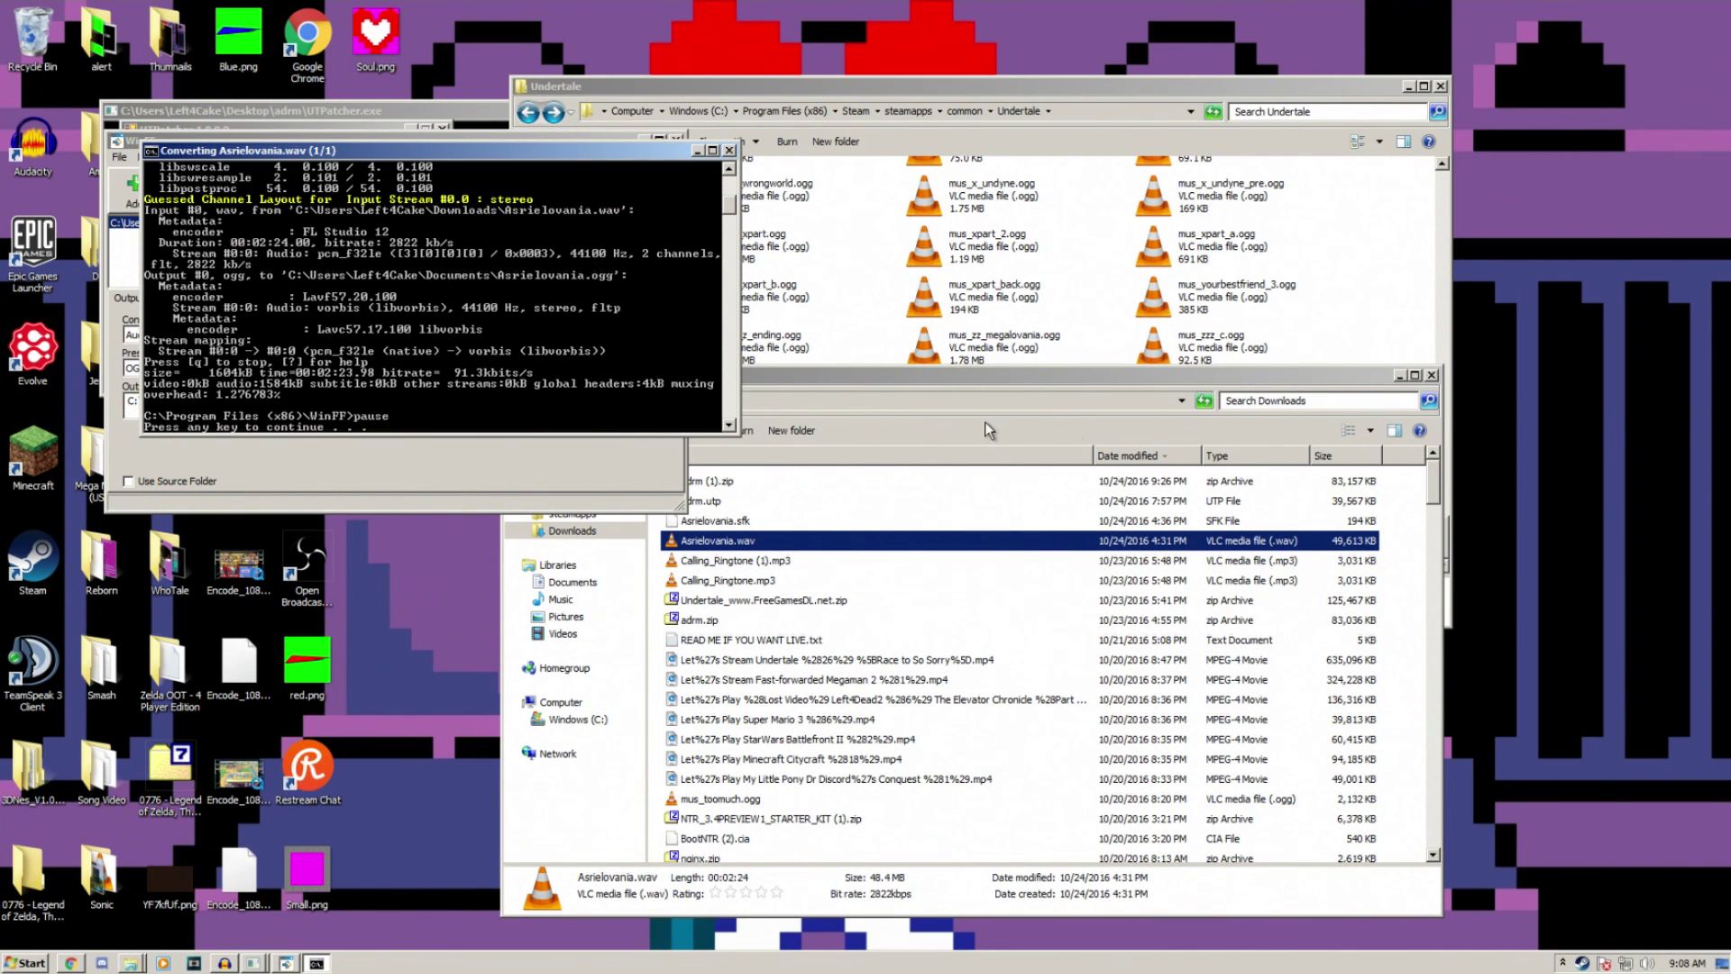
key("Return")
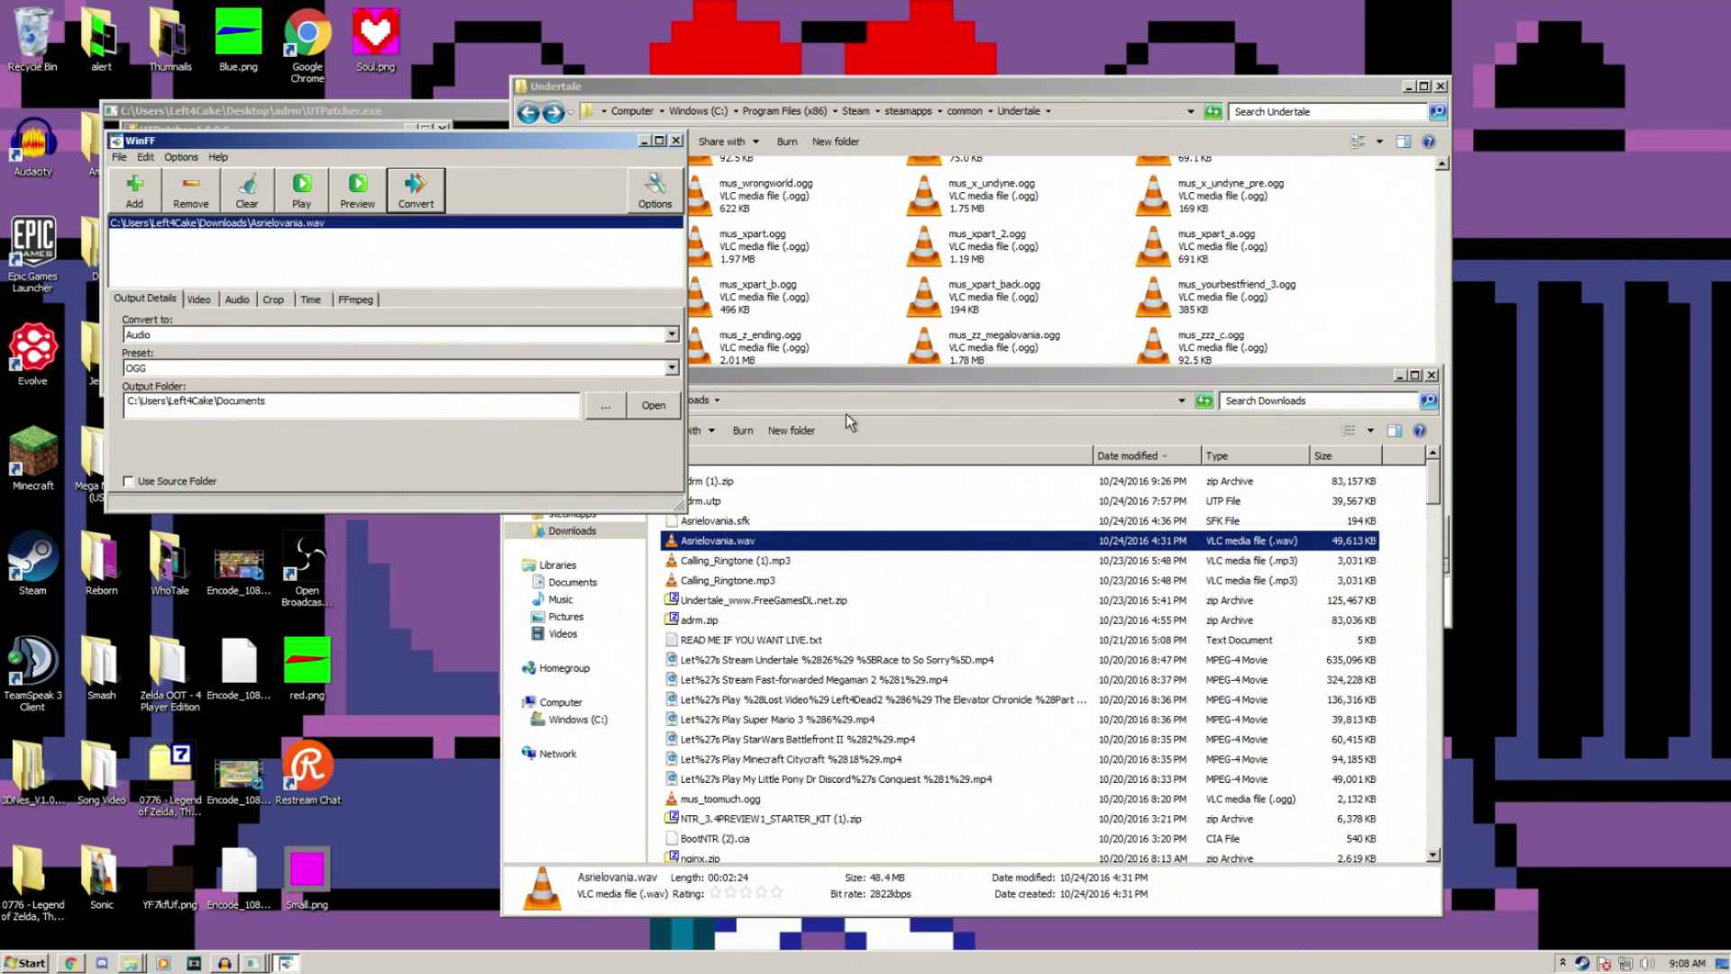
left_click(850, 429)
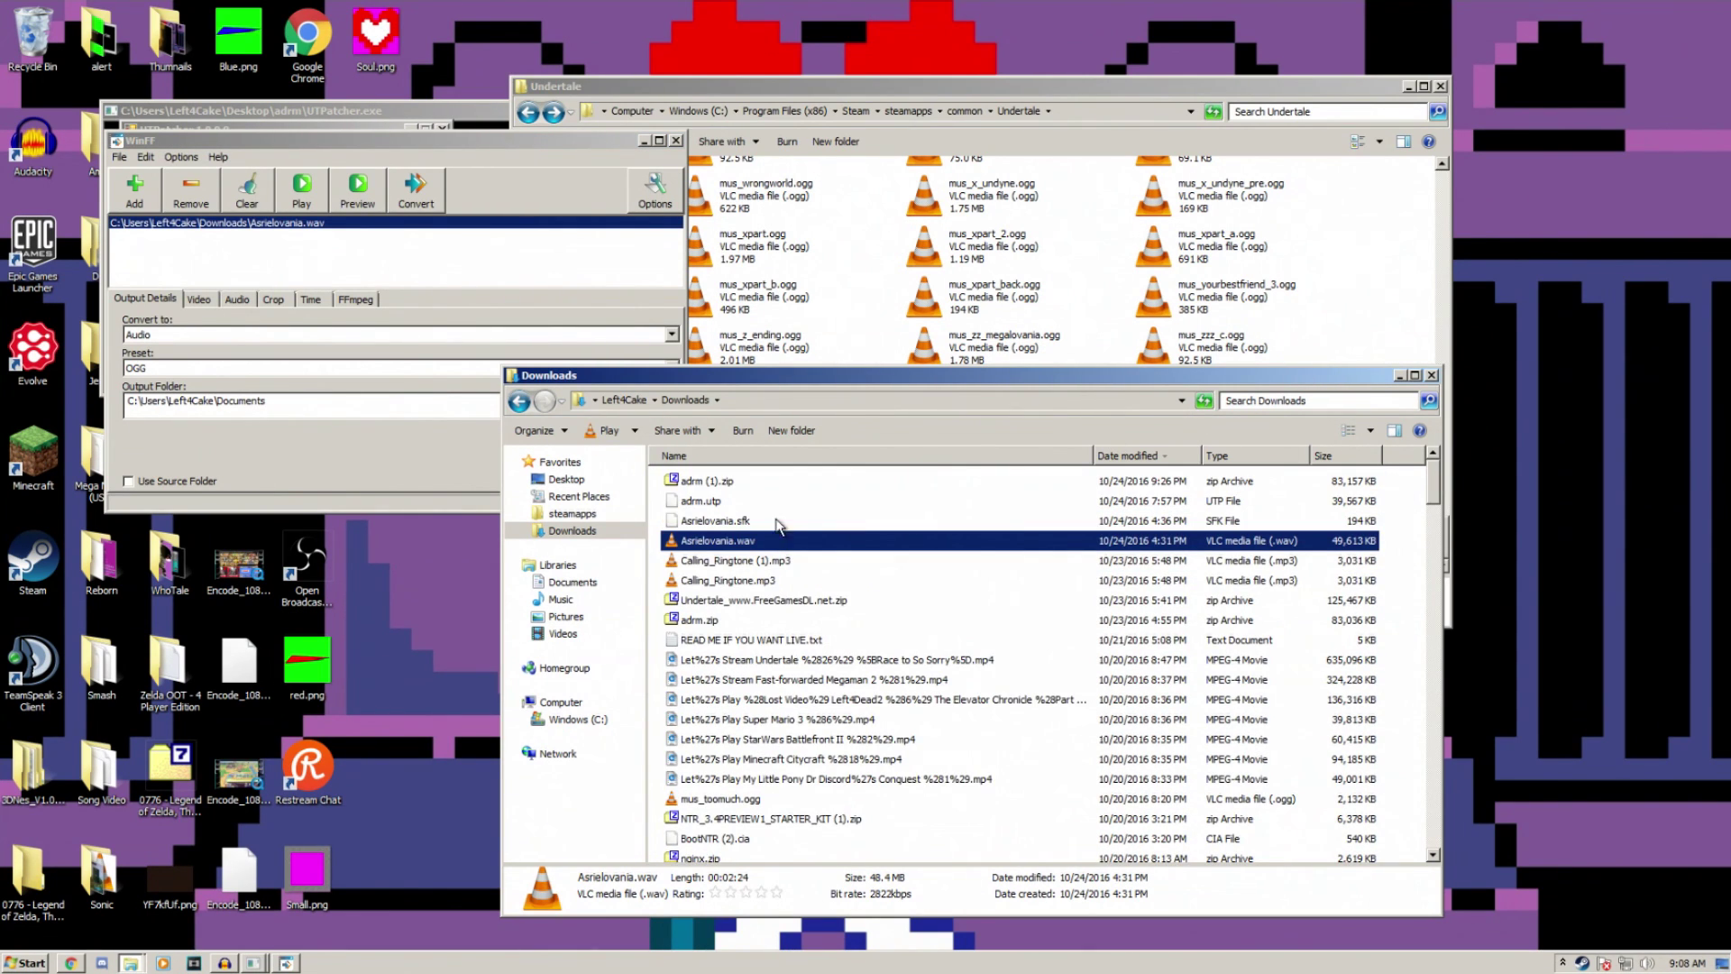
Step: Rename the converted Asrielovania.ogg in Documents to mus_zz_megalovania.ogg, matching the Undertale original's name
left_click(577, 582)
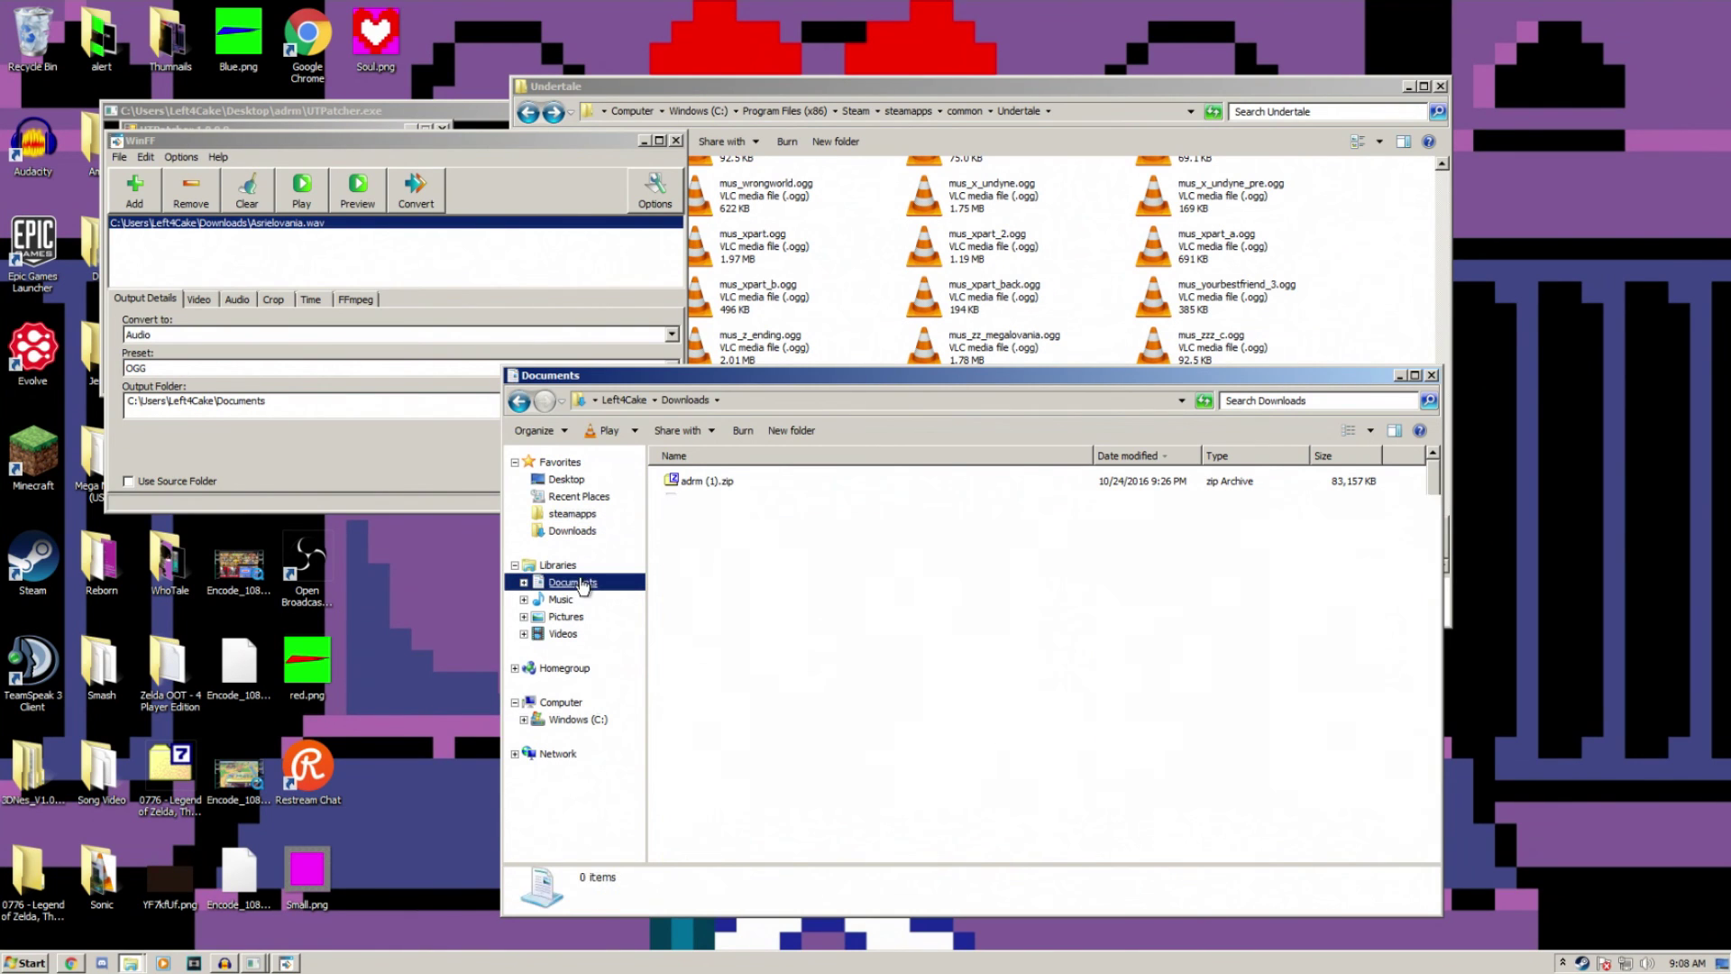
left_click(745, 789)
left_click(1200, 216)
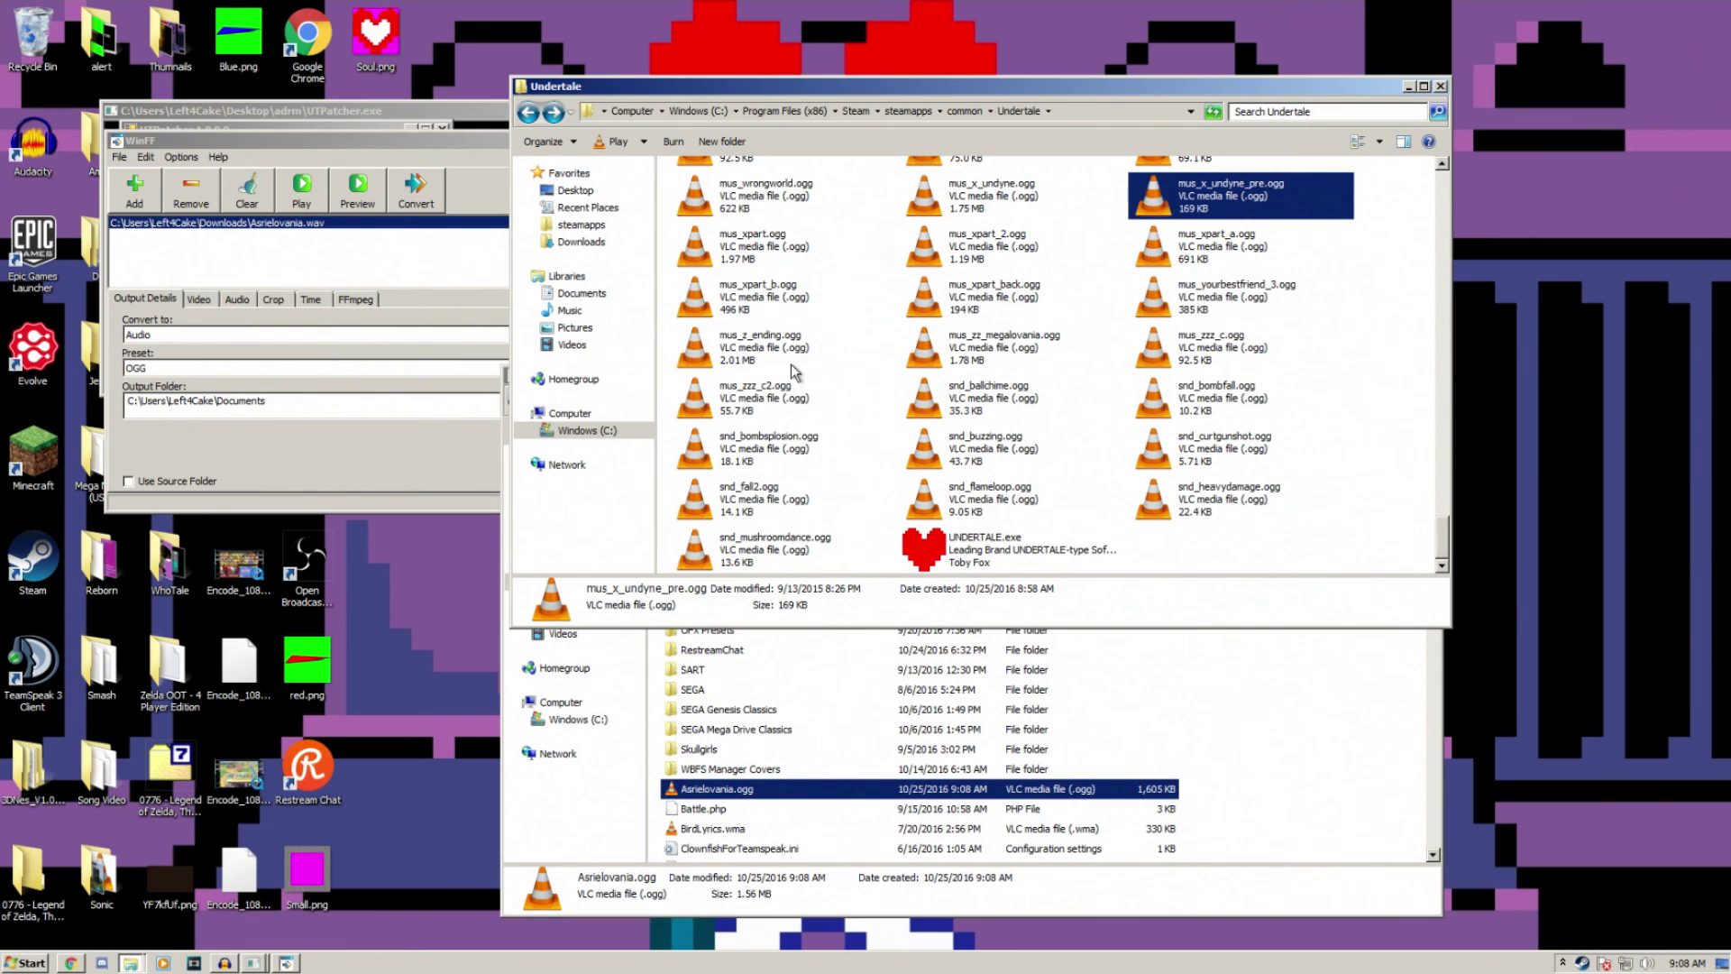
right_click(981, 342)
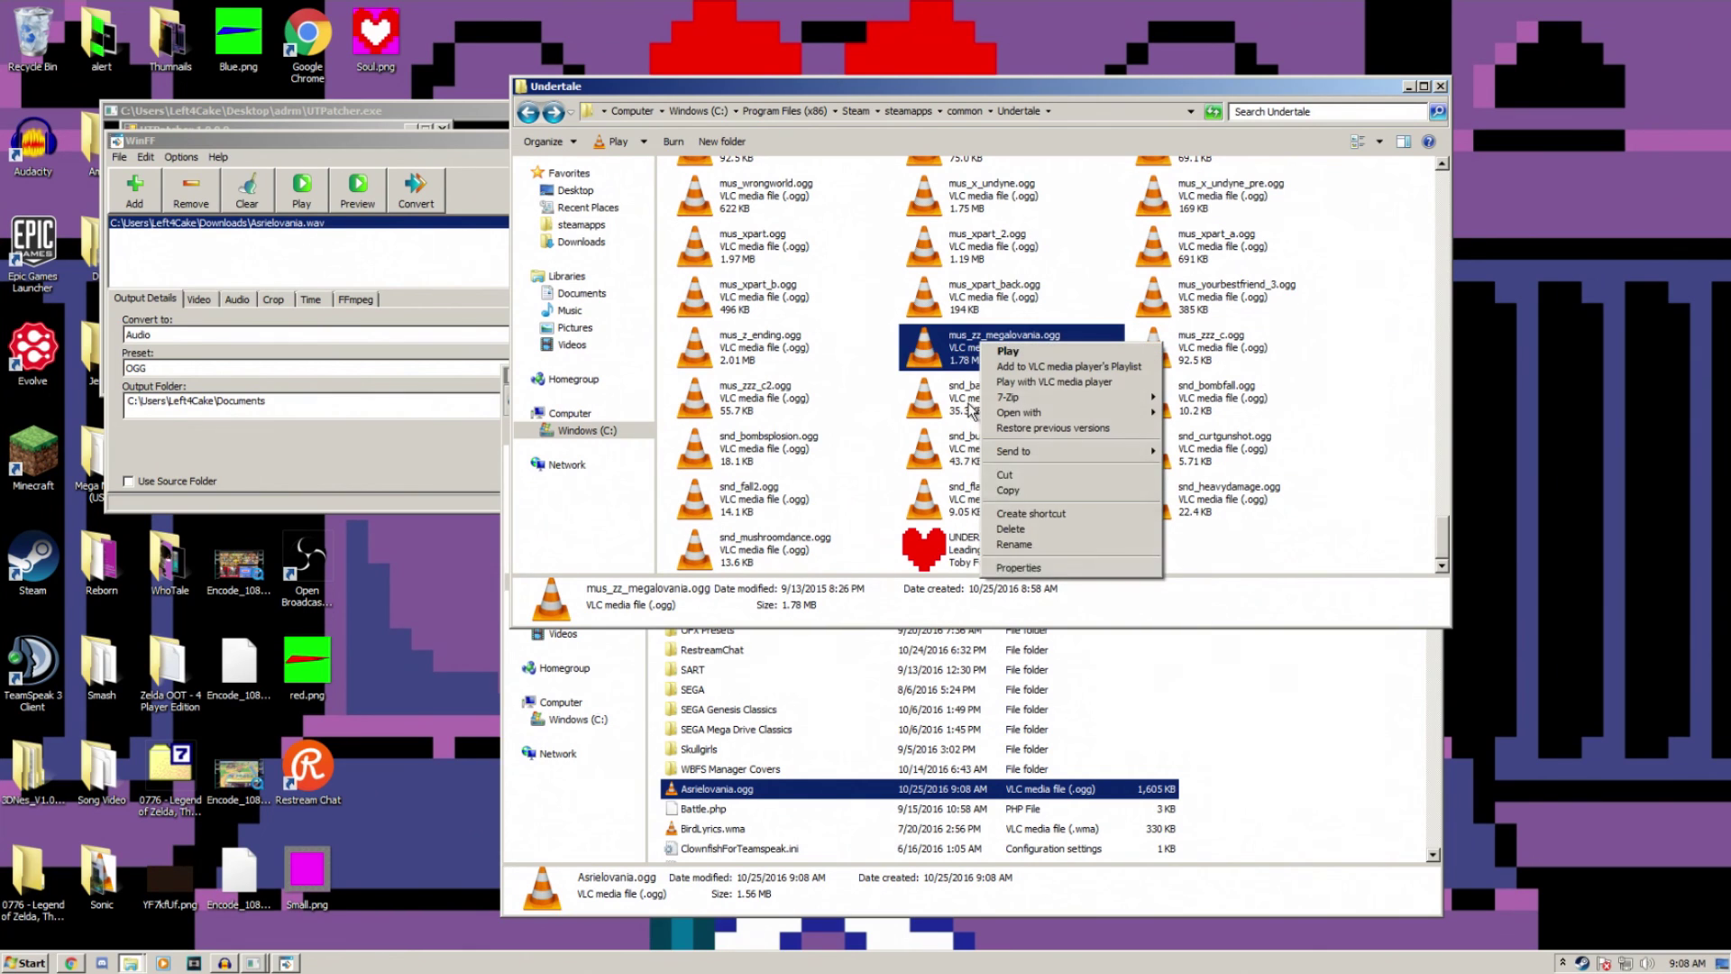
left_click(1045, 552)
right_click(708, 793)
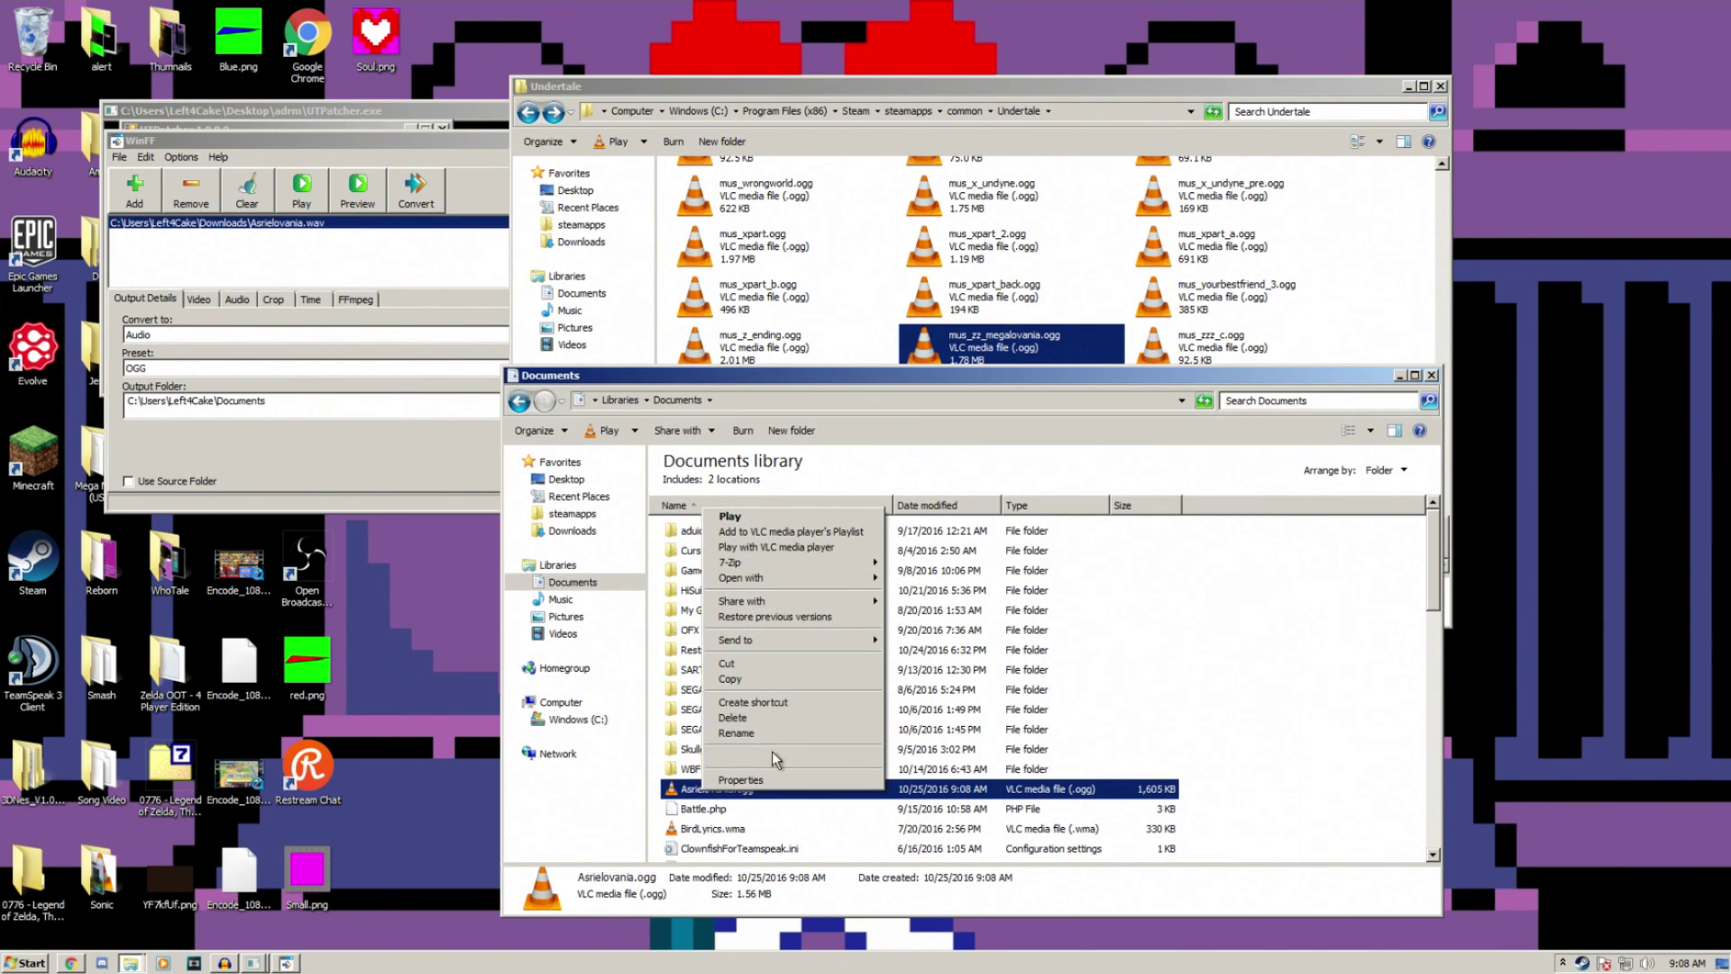
left_click(732, 717)
Step: Move mus_zz_megalovania.ogg into the Undertale folder, replacing the original Megalovania track
scroll(765, 794, "down", 4)
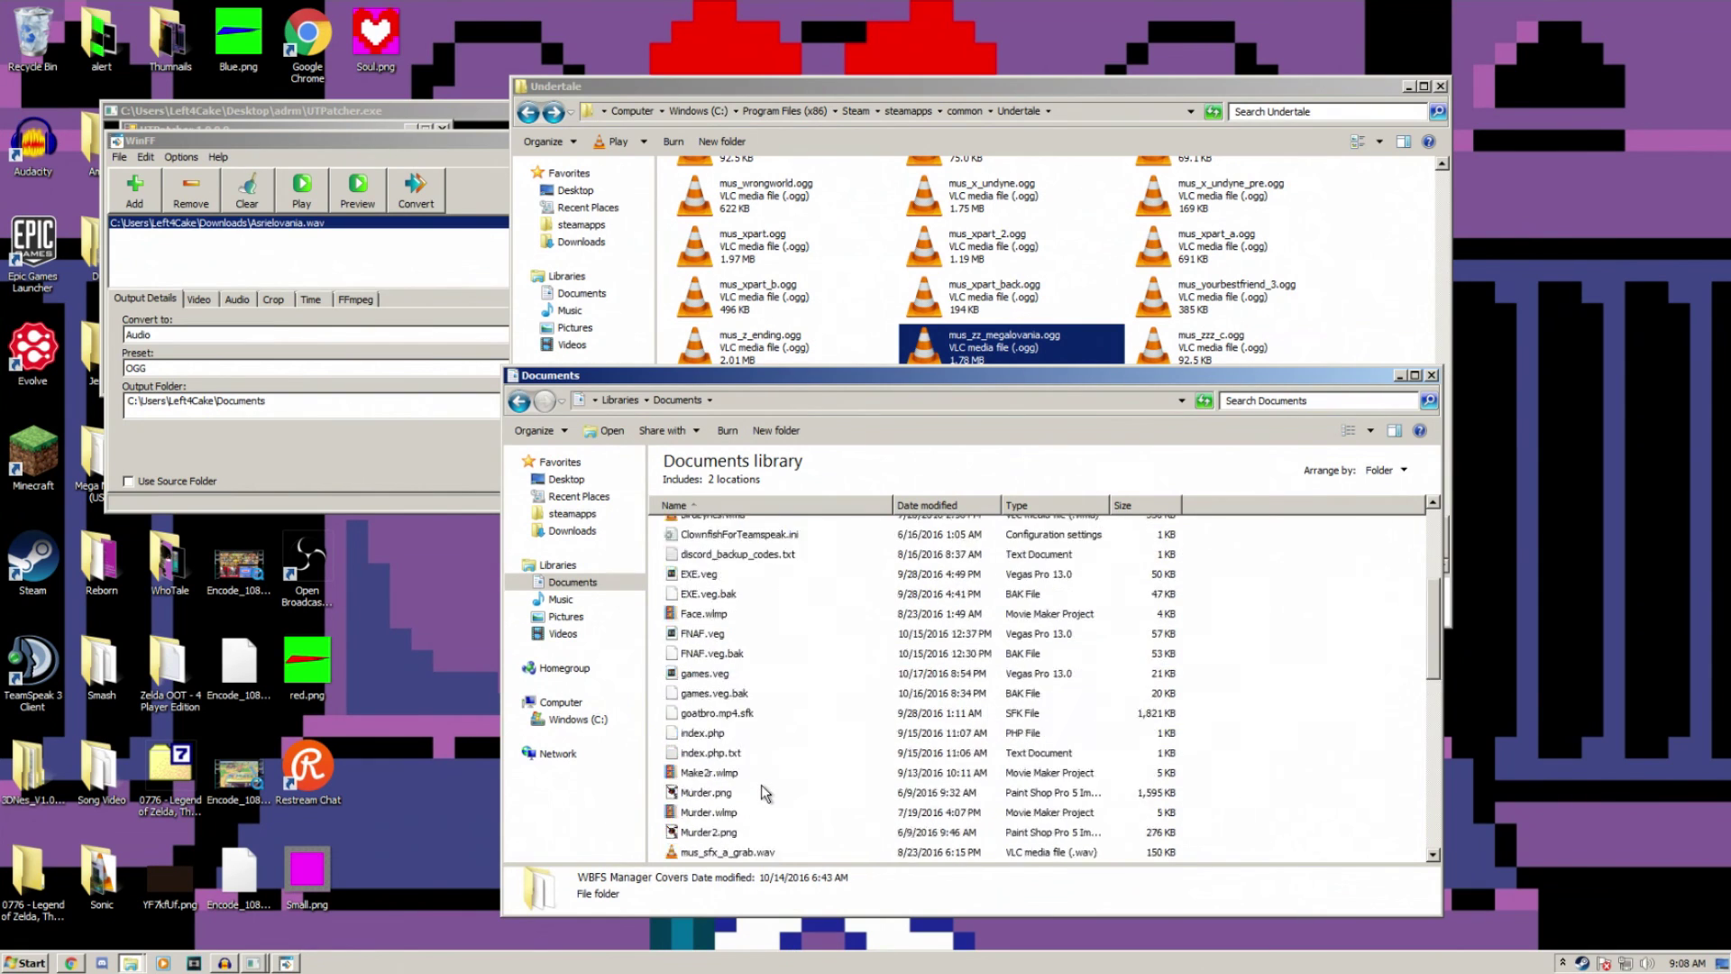
scroll(765, 794, "down", 5)
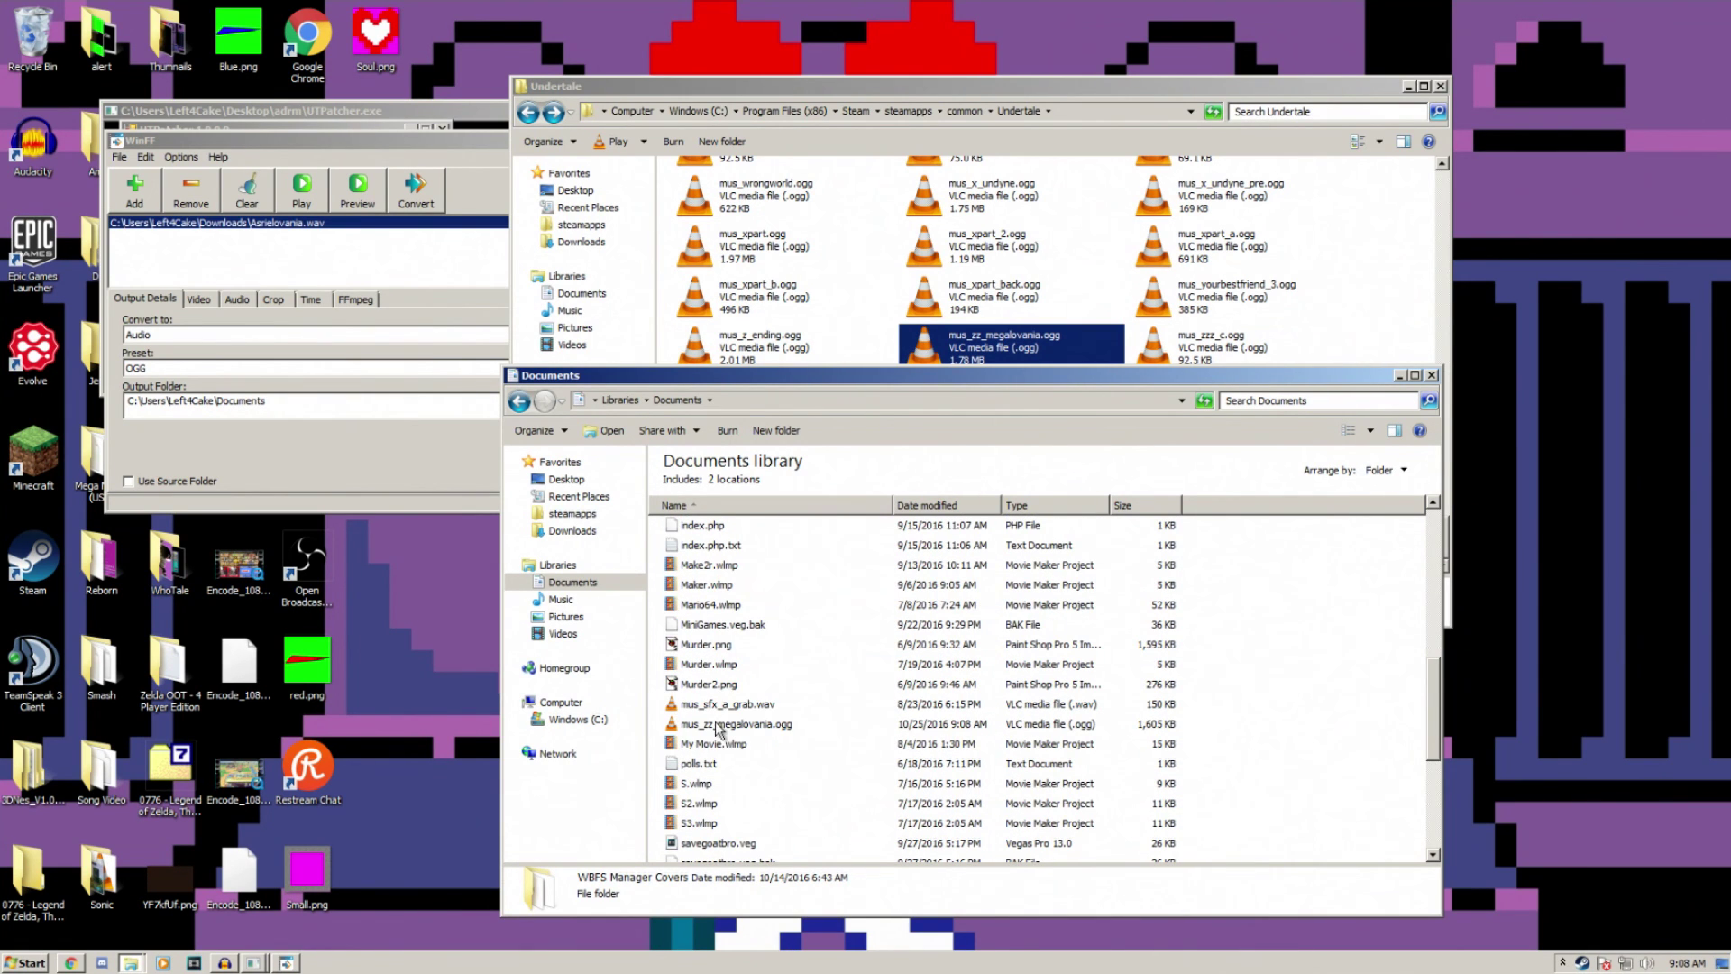
left_click_drag(719, 728, 1389, 325)
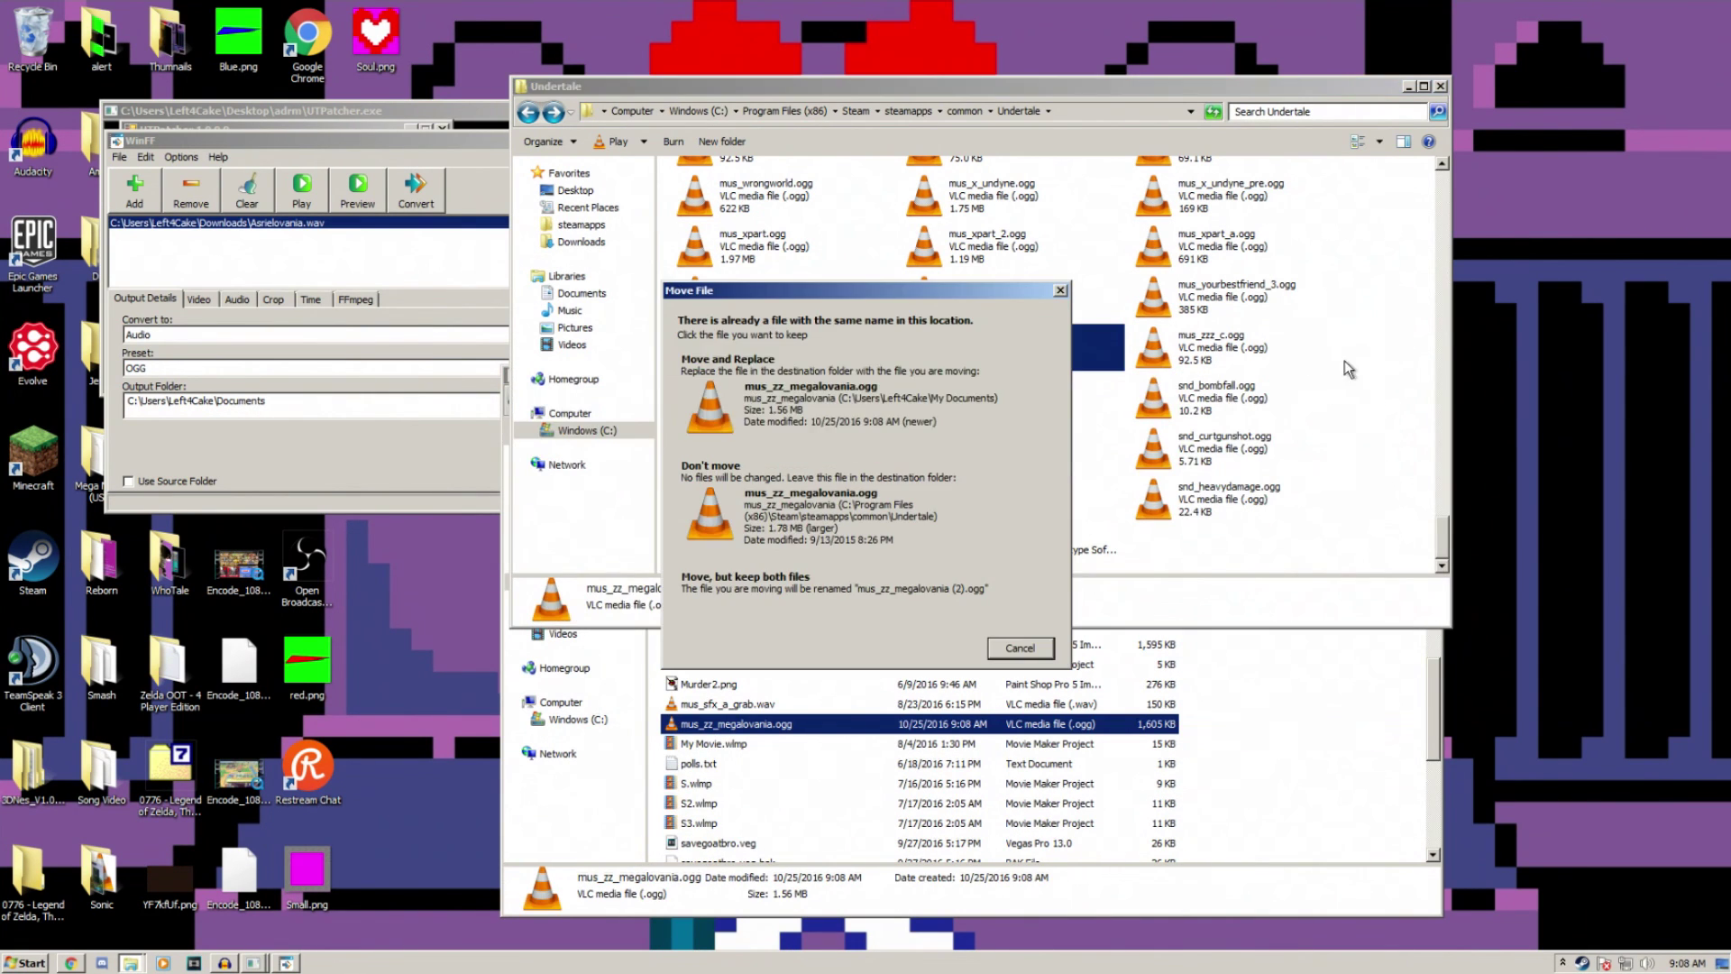
left_click(886, 433)
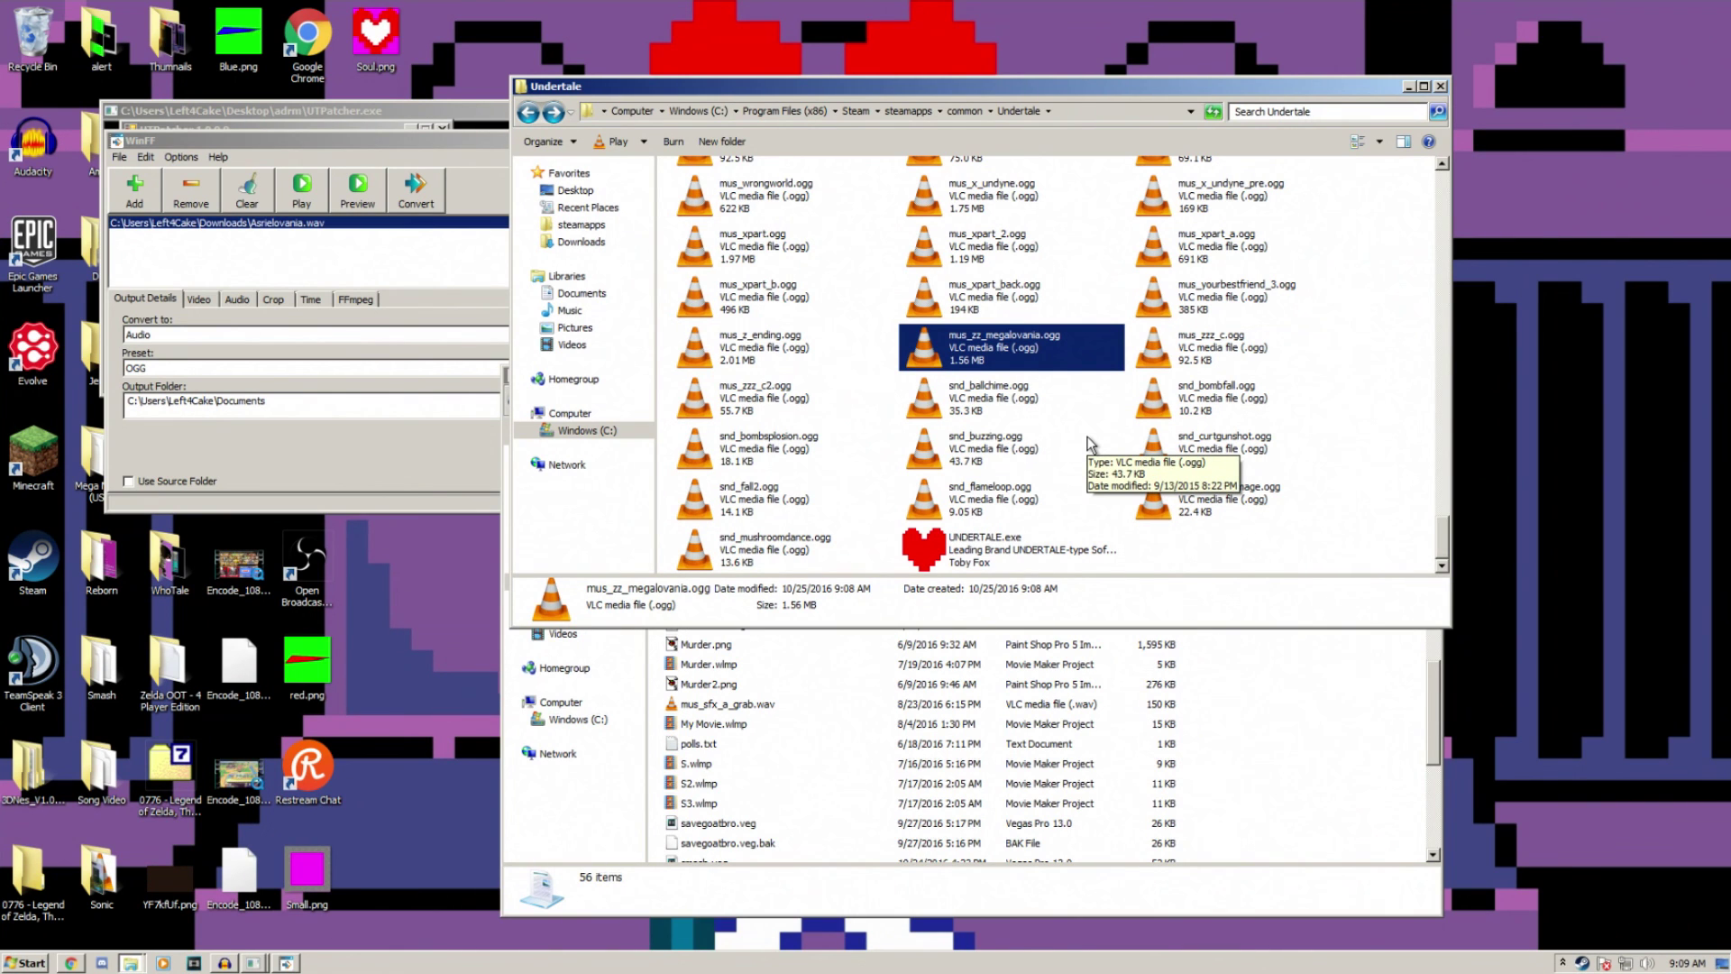
left_click(1205, 564)
scroll(1209, 561, "up", 10)
scroll(1281, 550, "up", 10)
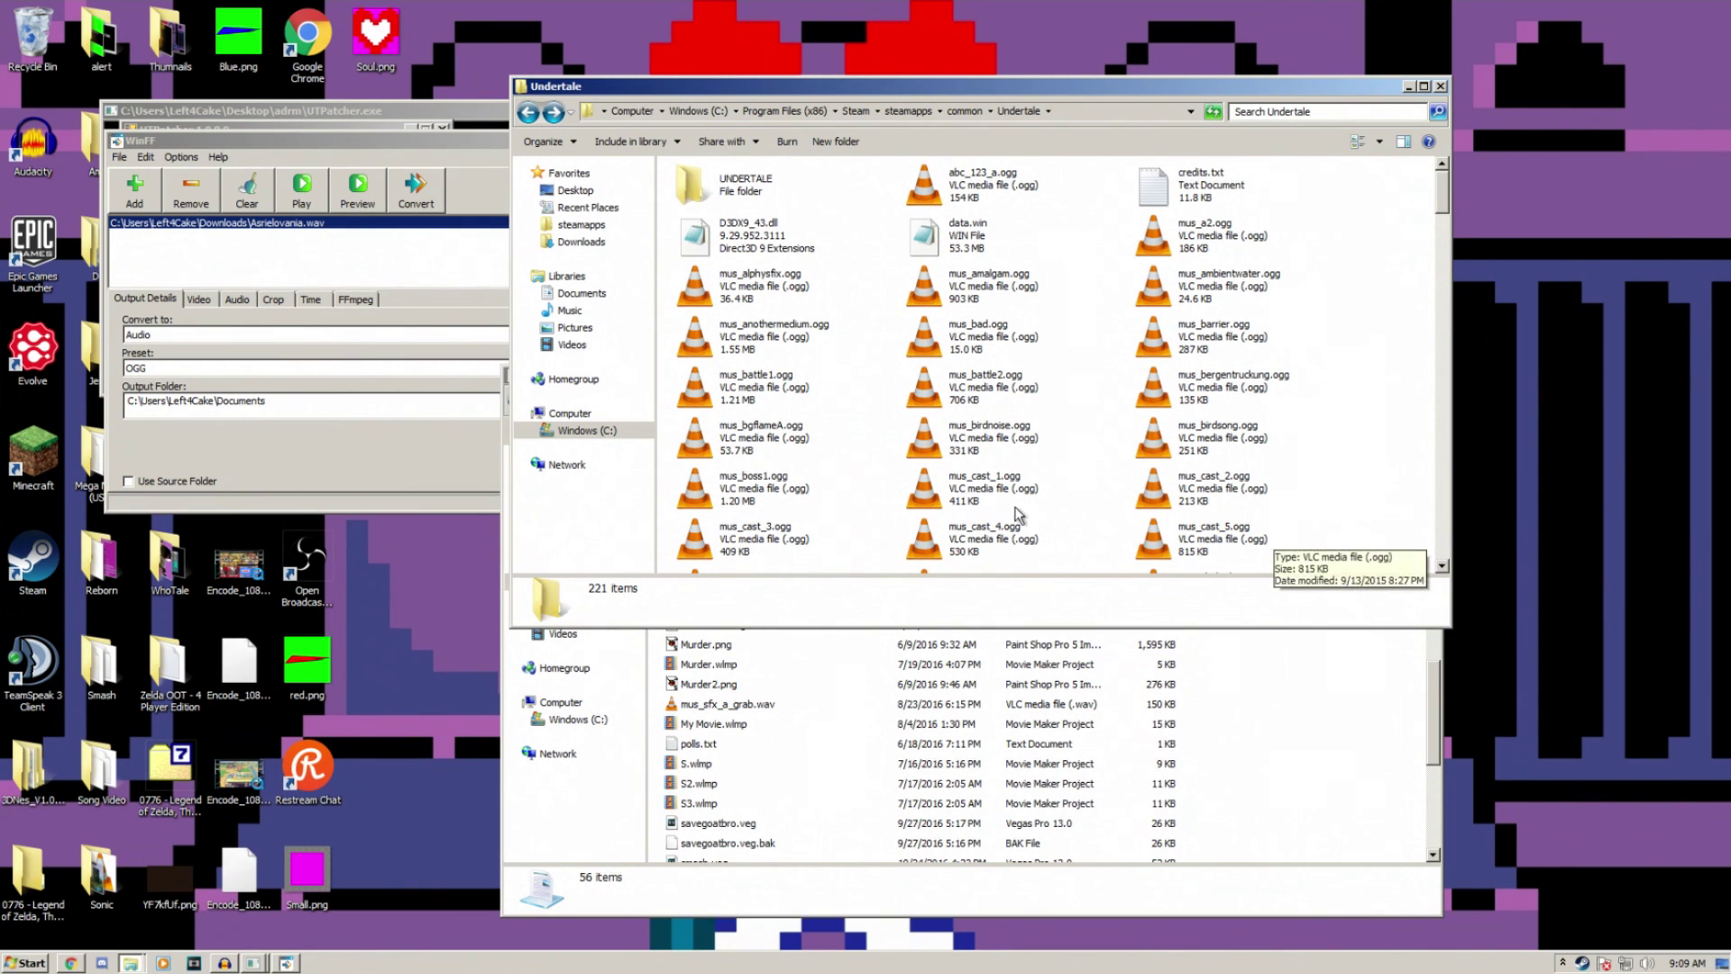
Step: Tick Use Source Folder in WinFF, then close WinFF, the UTPatcher console, and the Documents and Undertale windows
left_click(360, 484)
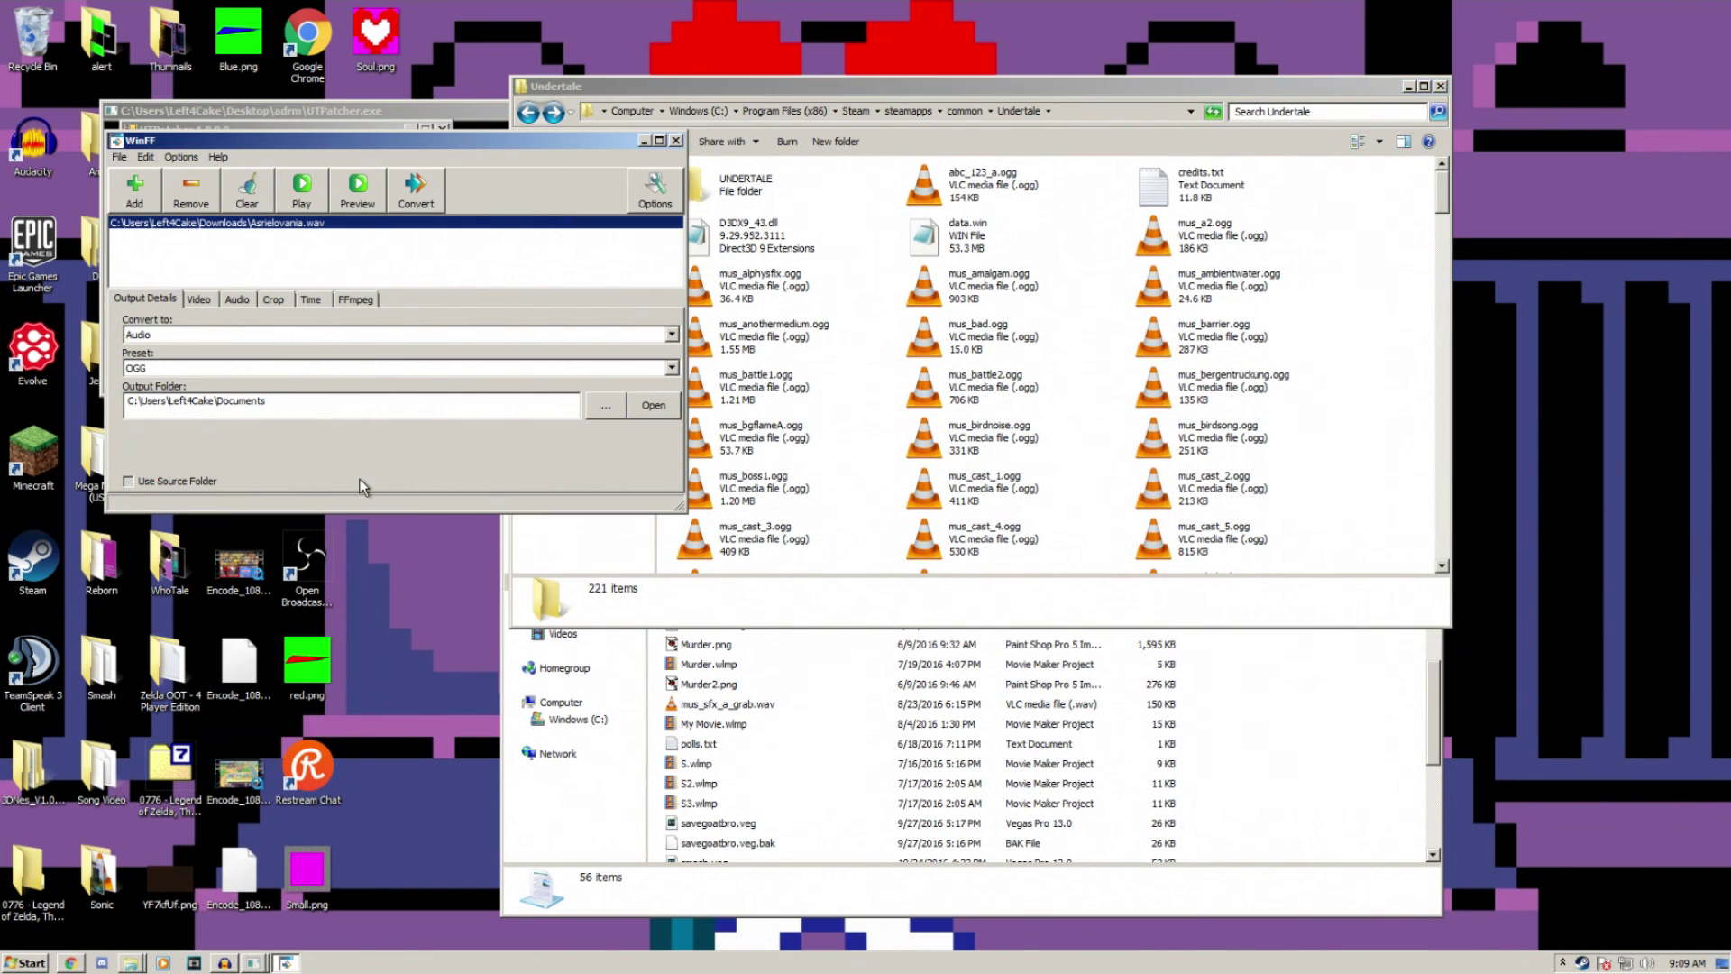
left_click(676, 142)
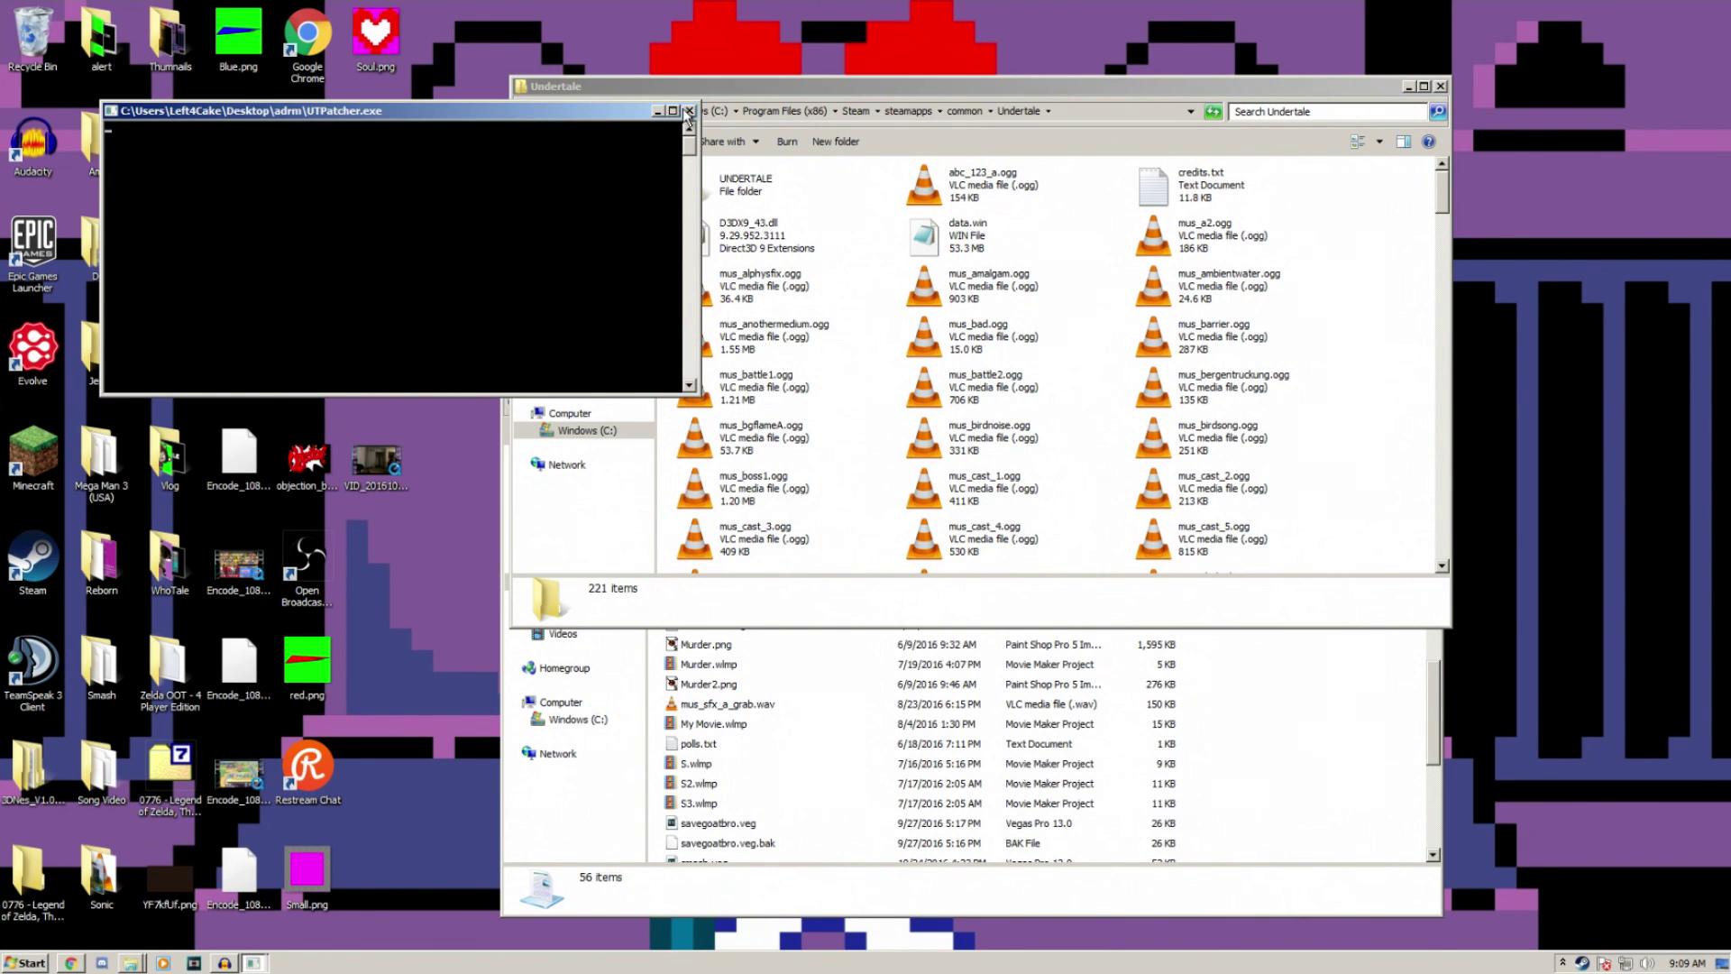
left_click(690, 110)
left_click(1322, 695)
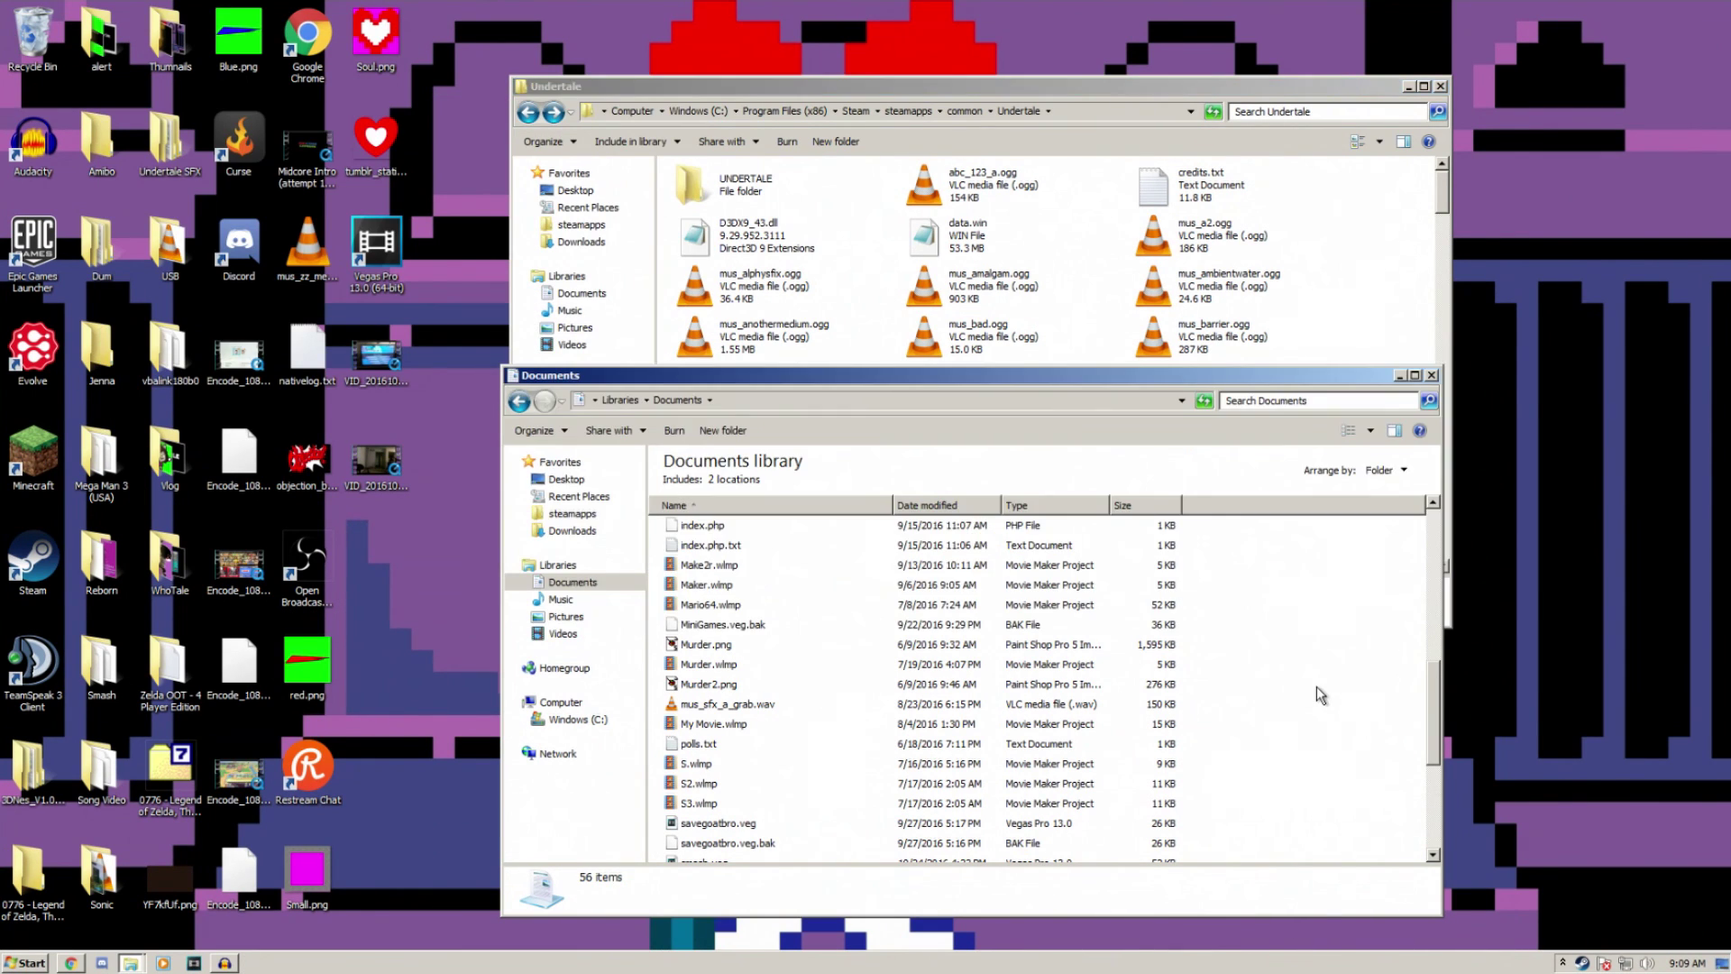
left_click(1435, 373)
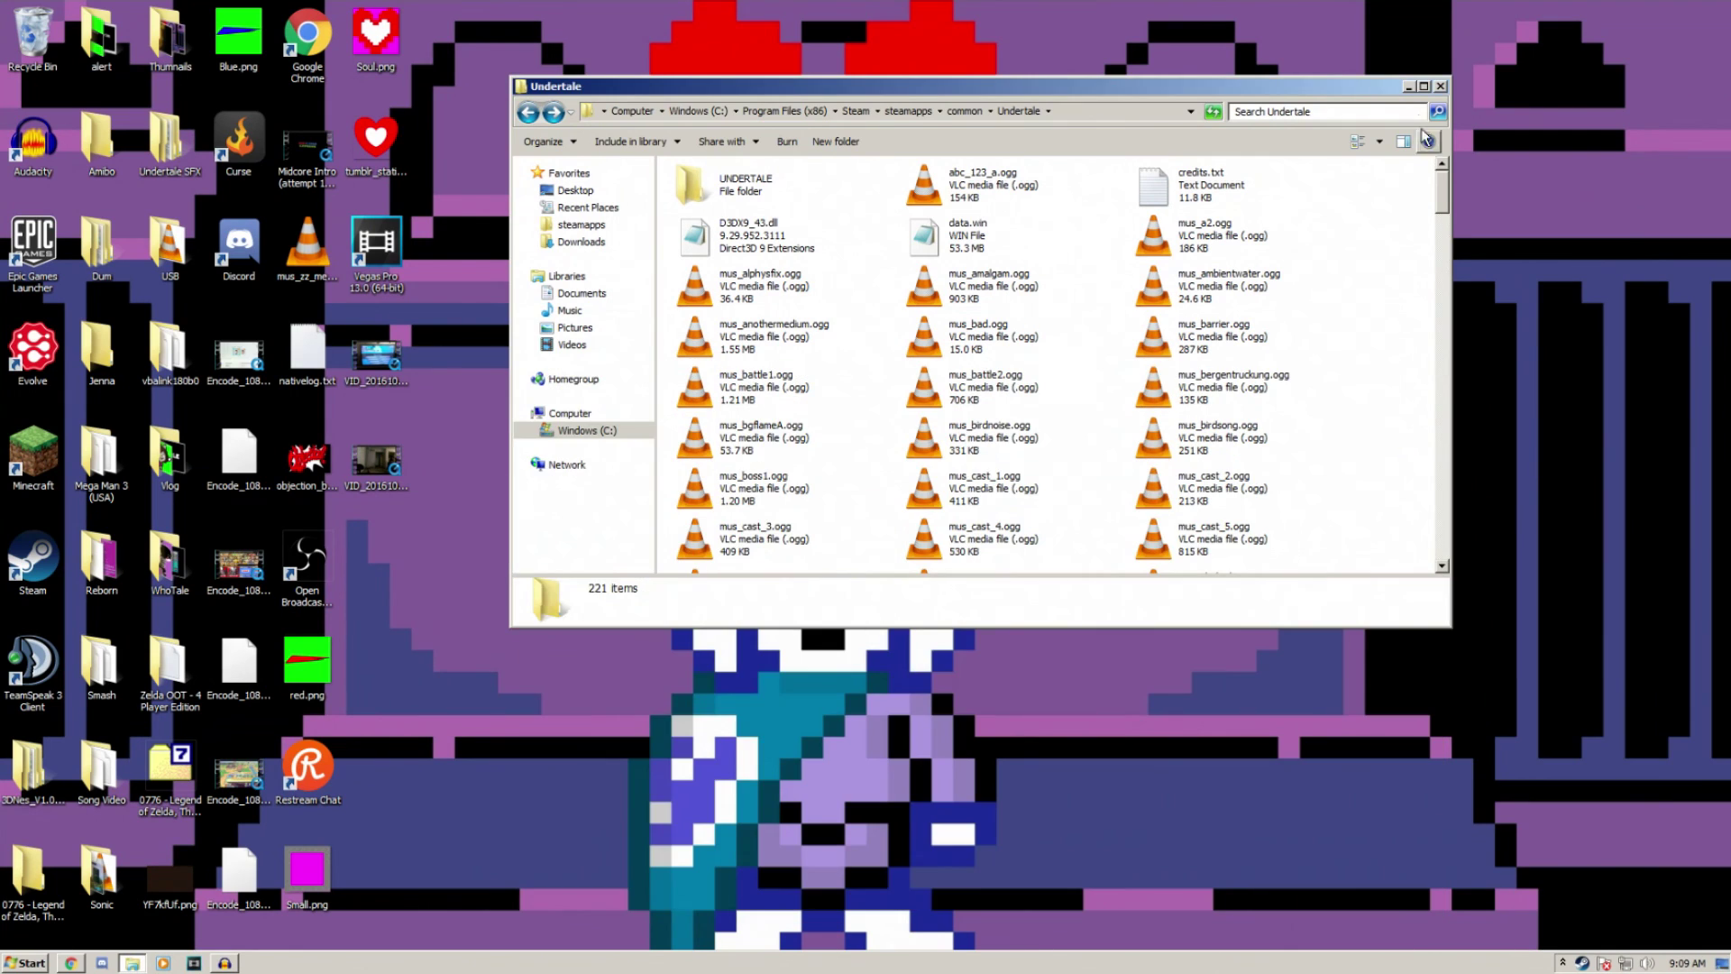
left_click(1440, 85)
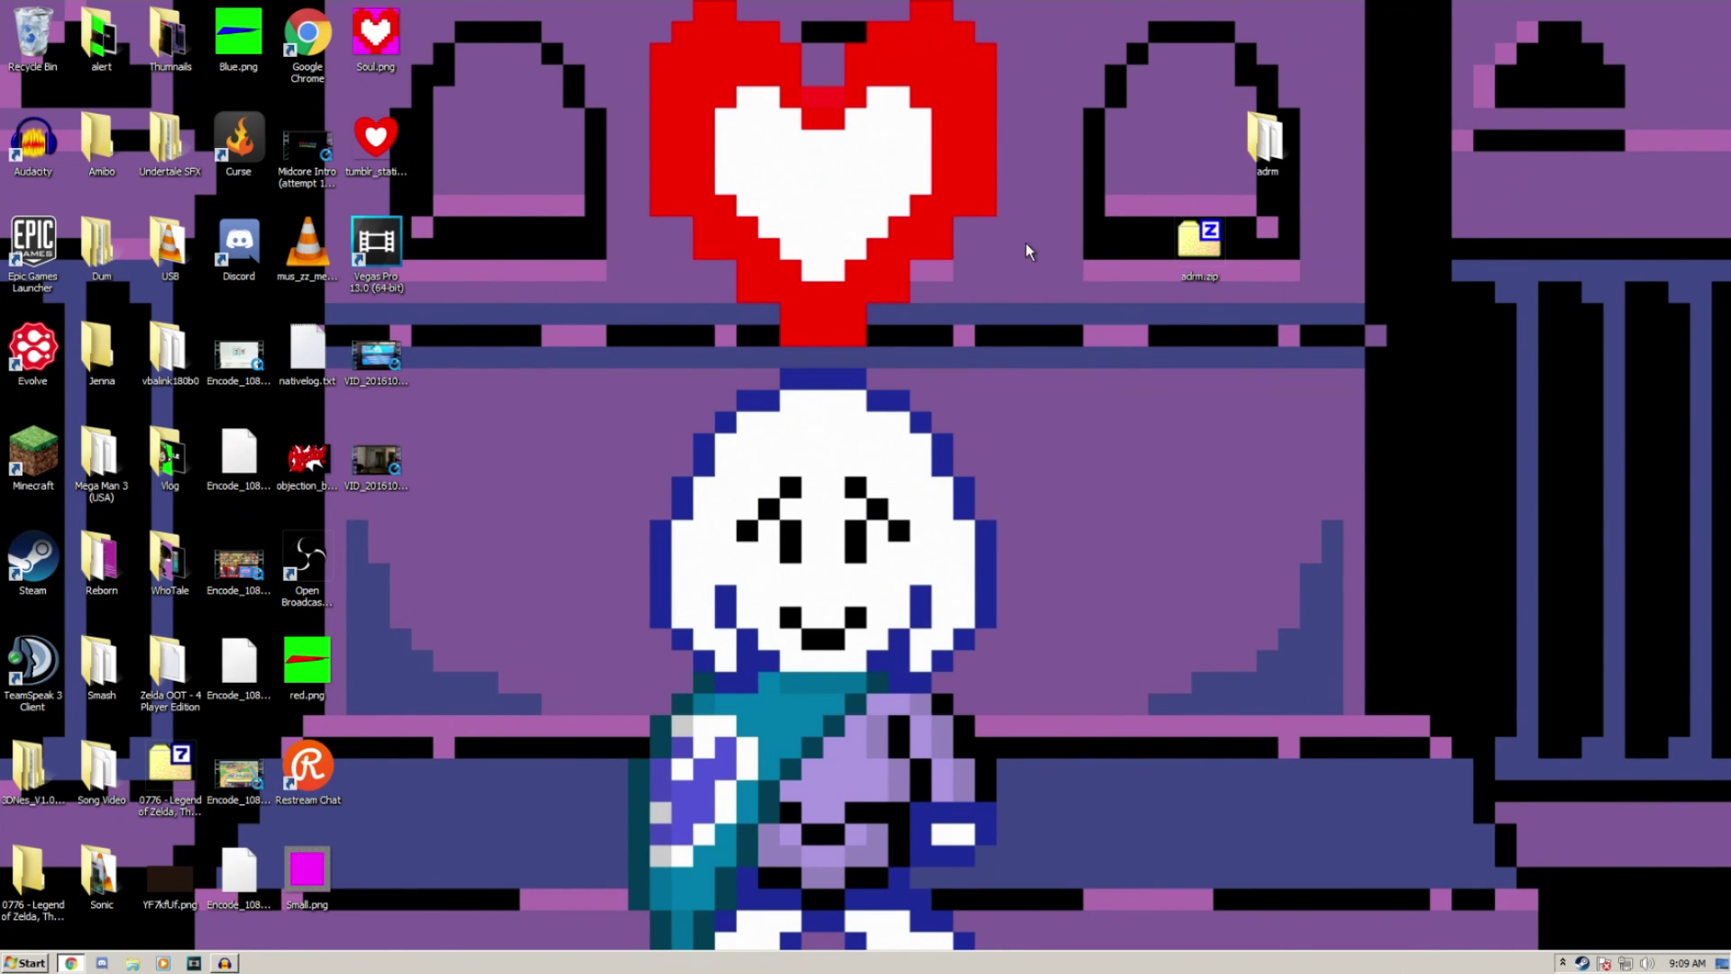
key("super")
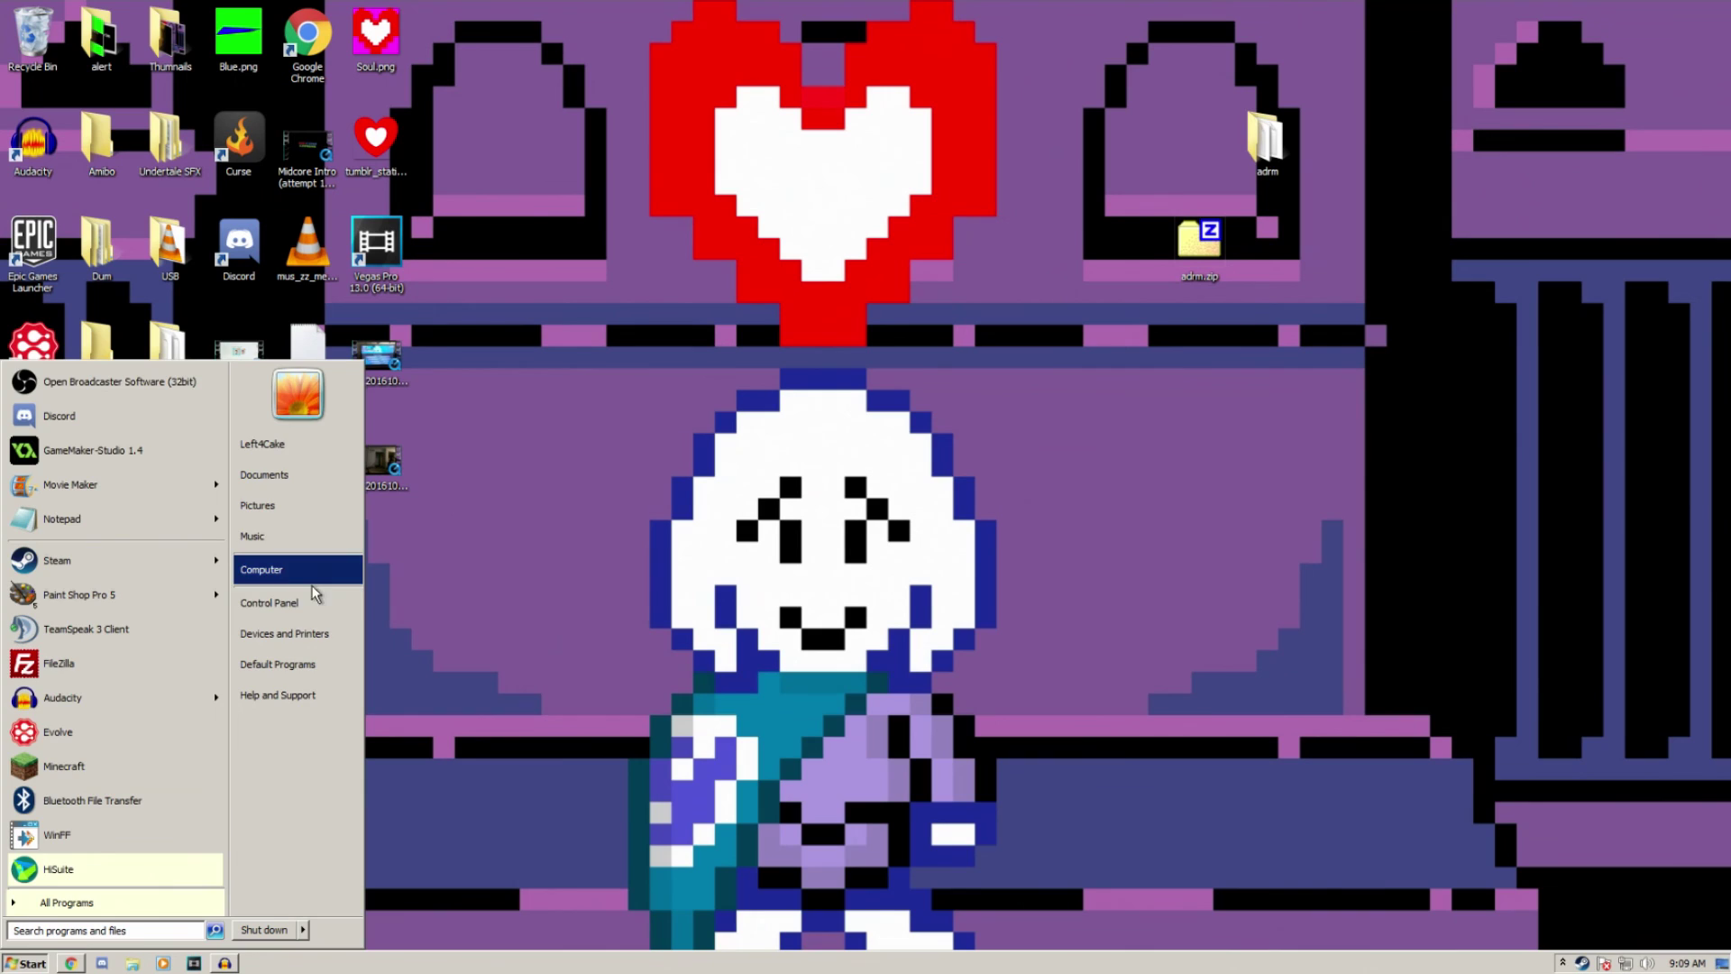
left_click(866, 532)
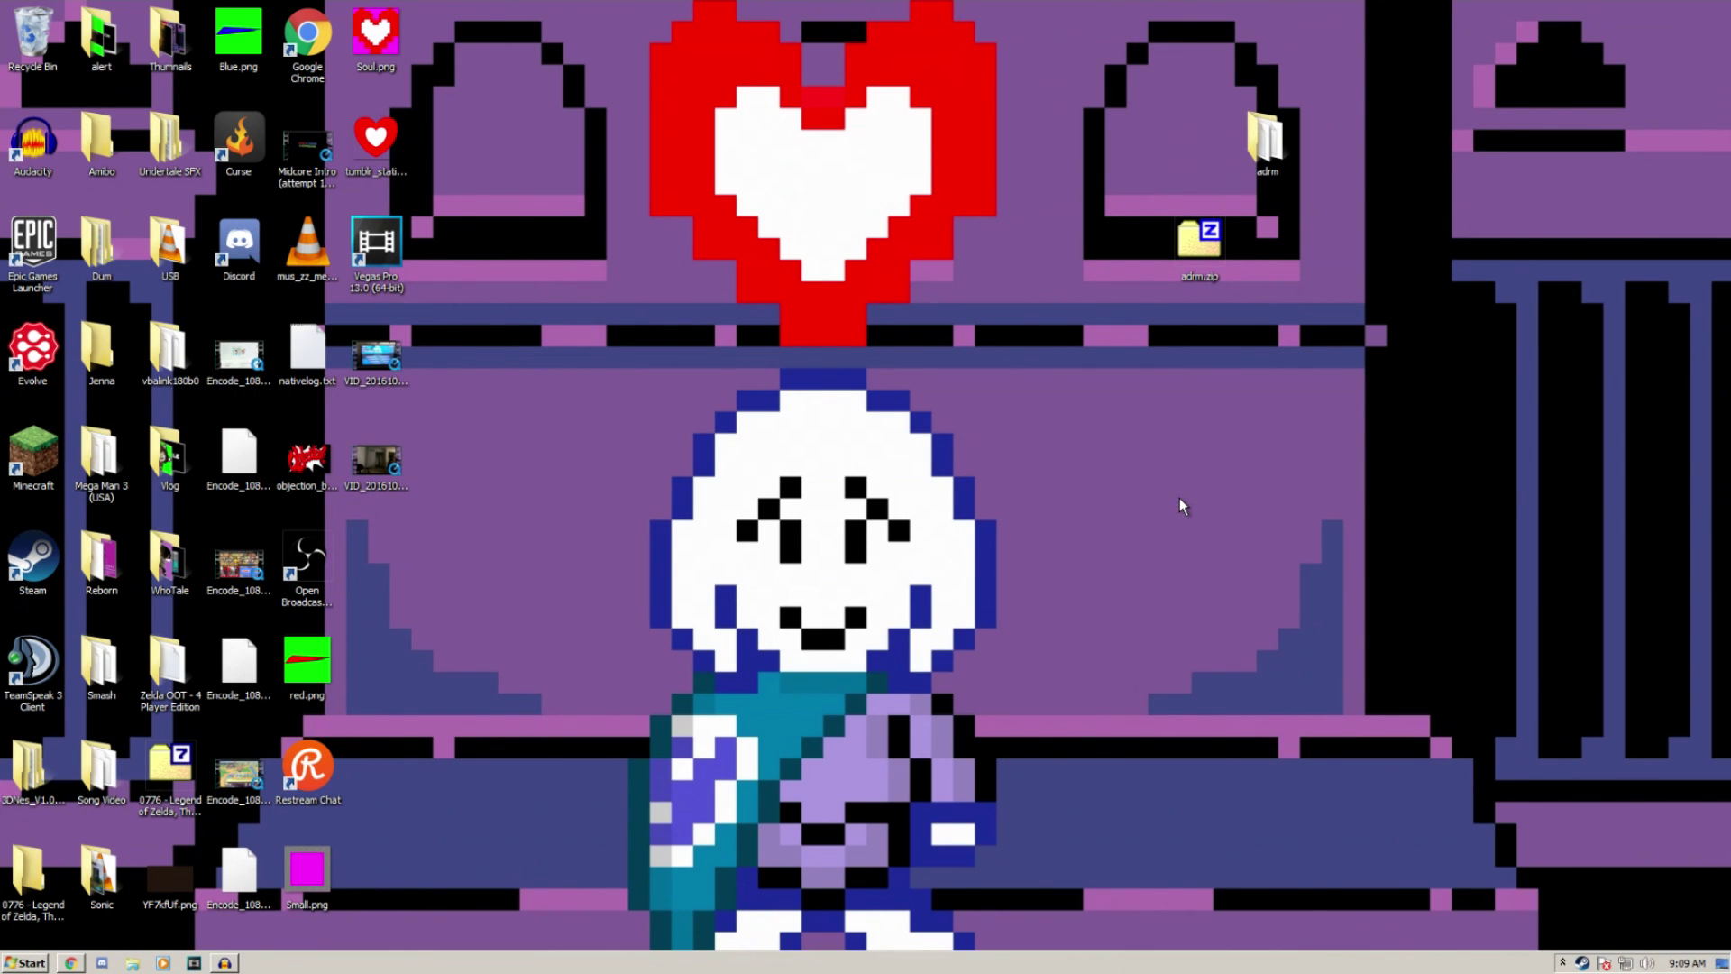